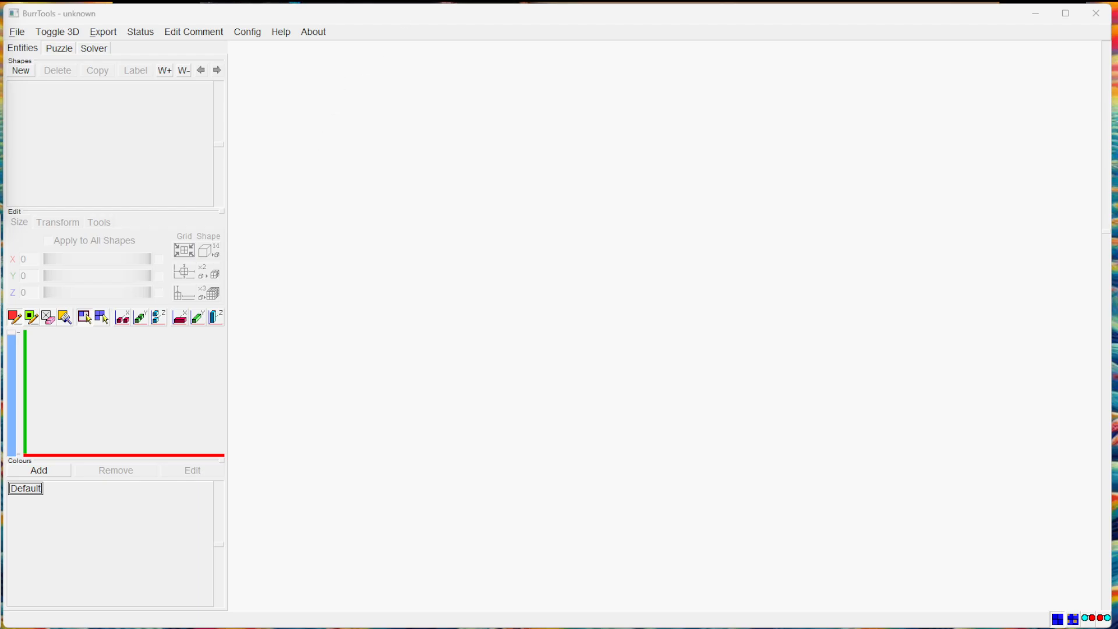
# Check the reference photo of the puzzle, and create a new shape named Solution
pyautogui.hotkey('alt', 'Tab')
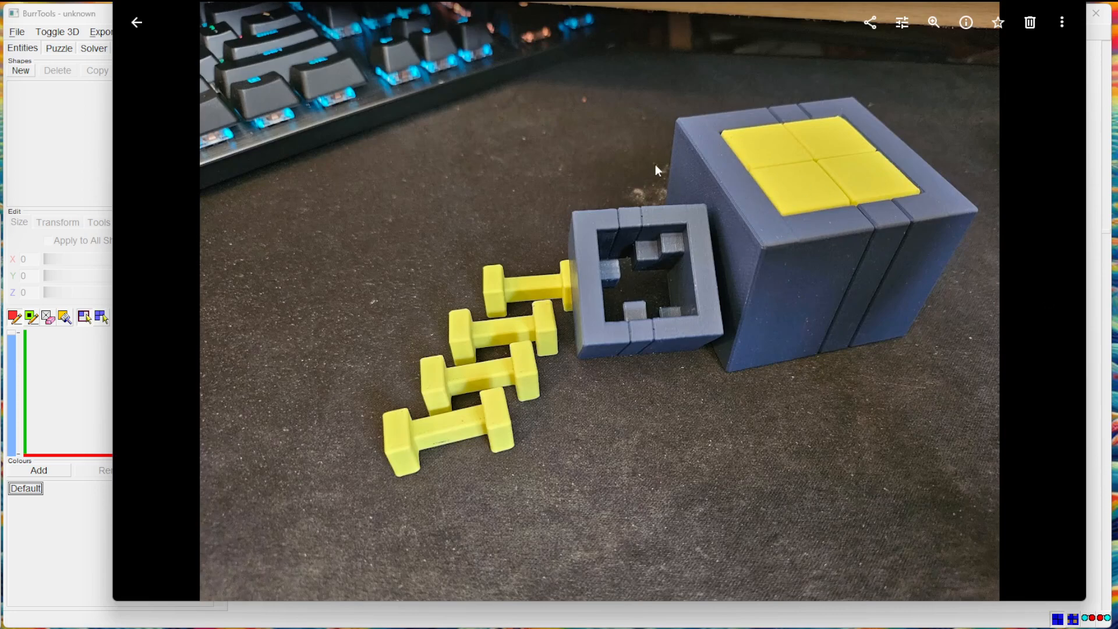
pyautogui.click(73, 18)
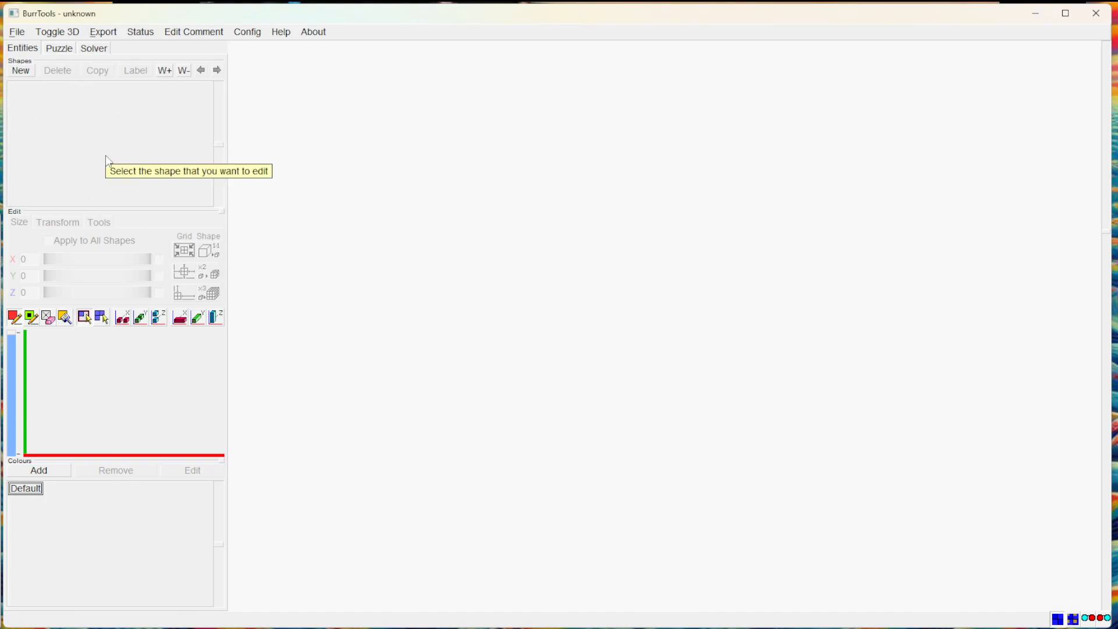
pyautogui.click(21, 71)
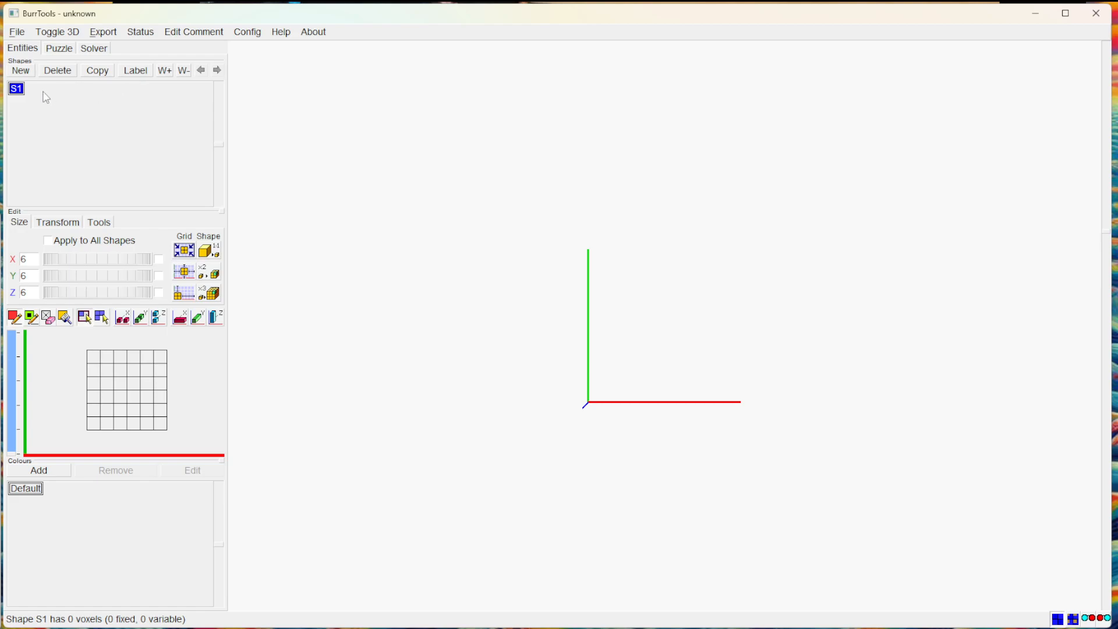
pyautogui.click(136, 71)
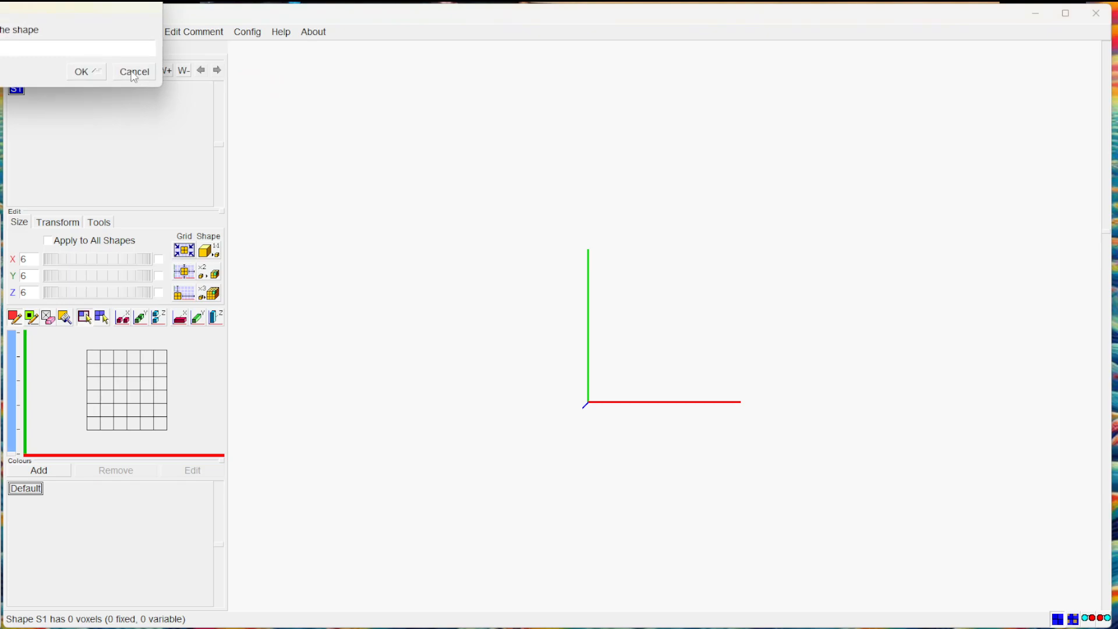
pyautogui.moveTo(115, 12); pyautogui.dragTo(252, 144)
pyautogui.write('Solution')
pyautogui.press('Return')
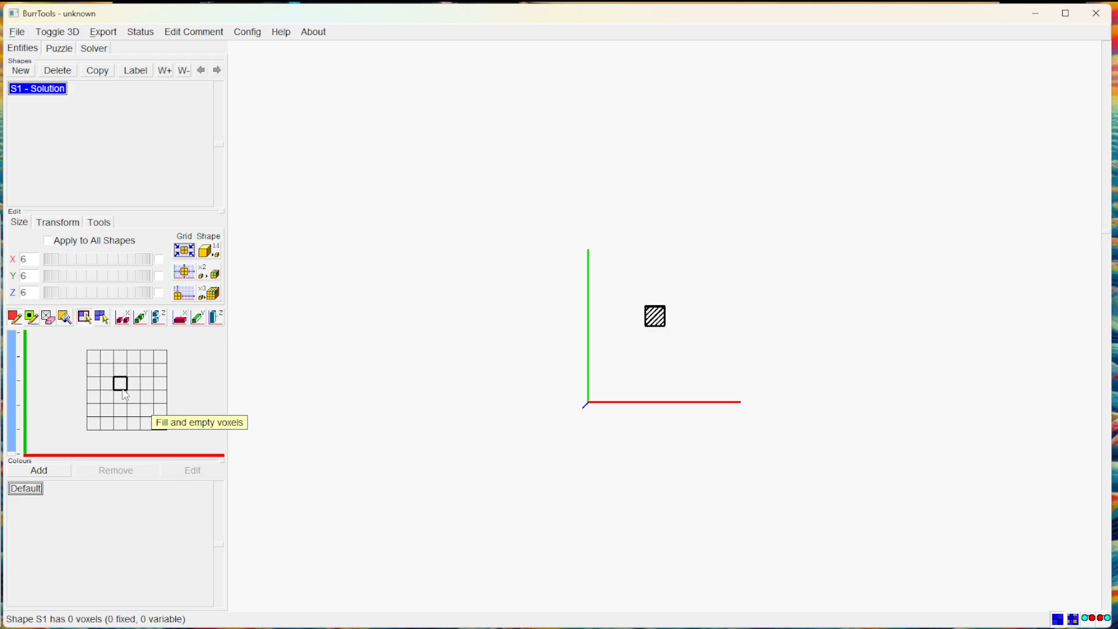
pyautogui.moveTo(617, 452); pyautogui.dragTo(666, 314)
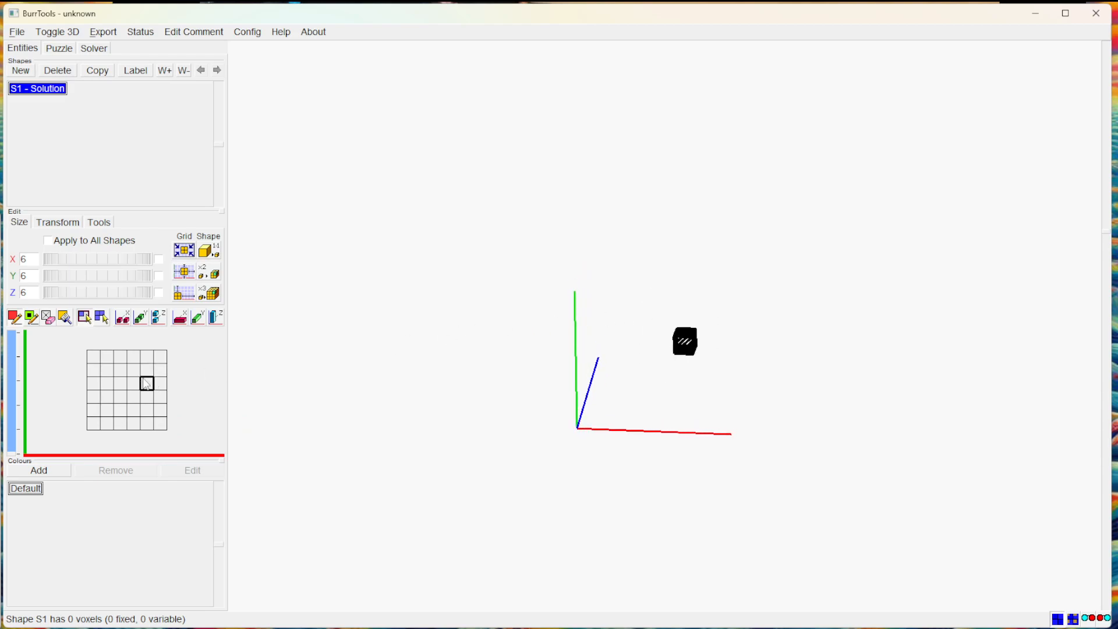
pyautogui.click(94, 357)
pyautogui.click(106, 383)
pyautogui.click(120, 410)
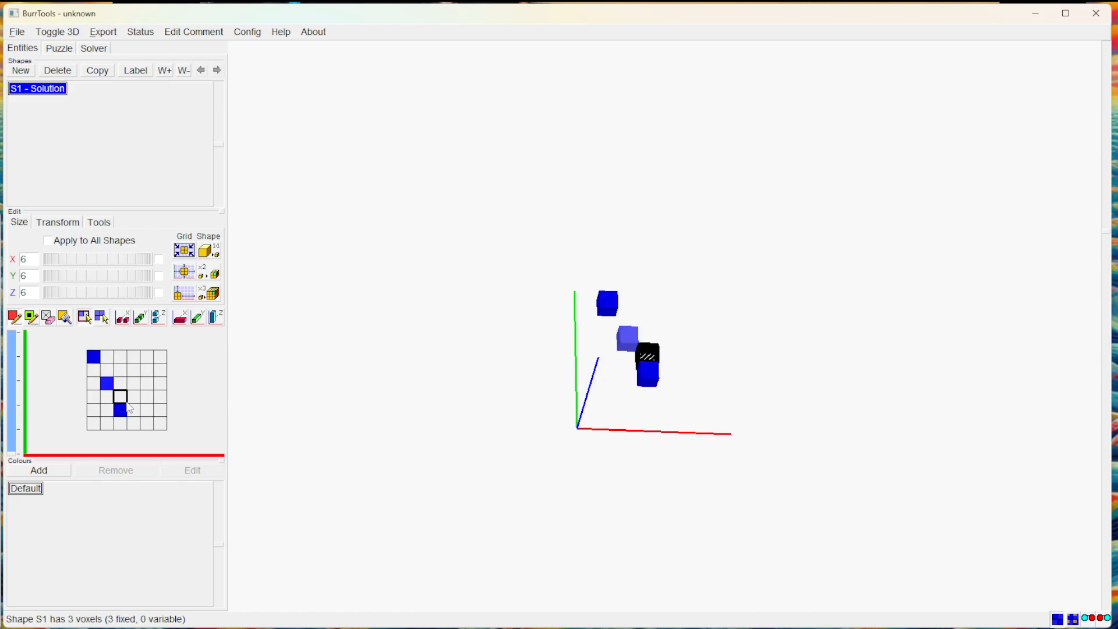
pyautogui.moveTo(121, 357); pyautogui.dragTo(161, 398)
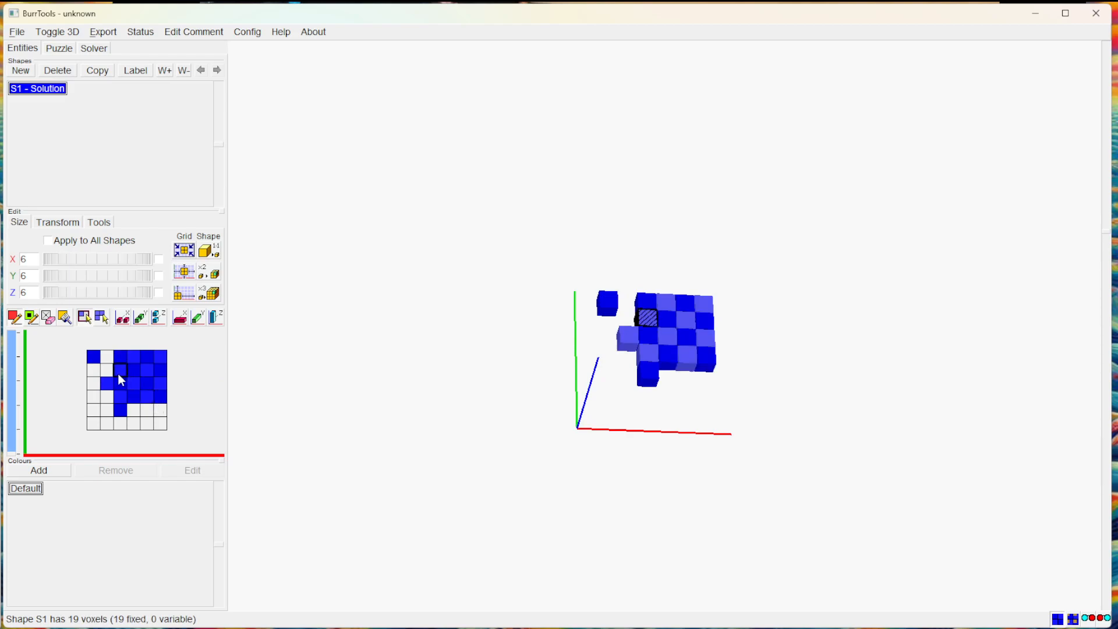
pyautogui.moveTo(95, 366); pyautogui.dragTo(160, 415, button='right')
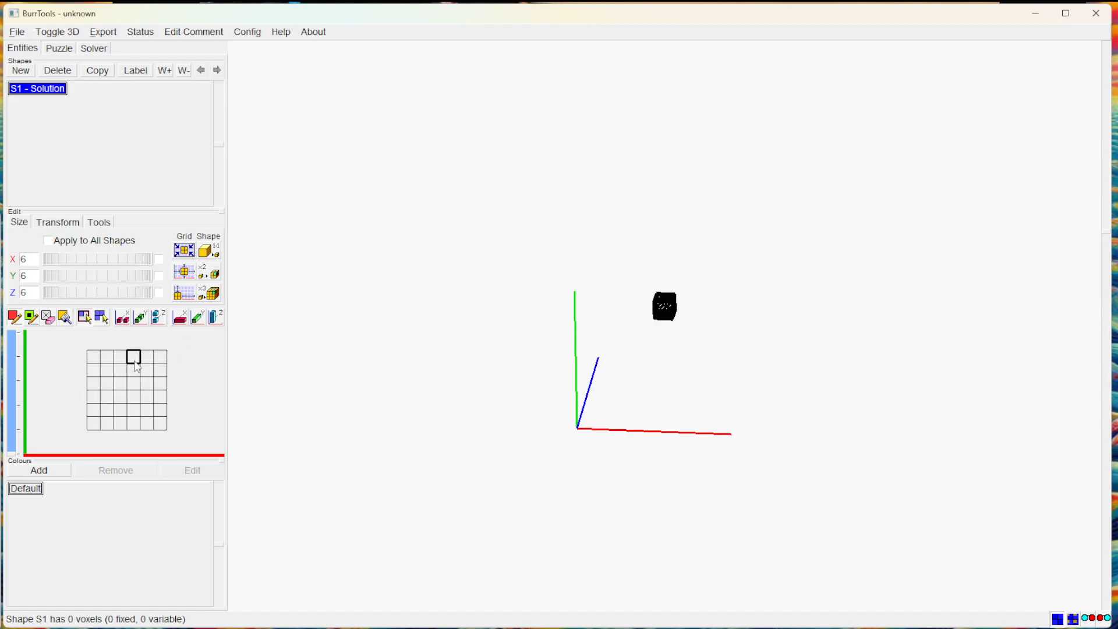
pyautogui.moveTo(121, 371); pyautogui.dragTo(134, 412)
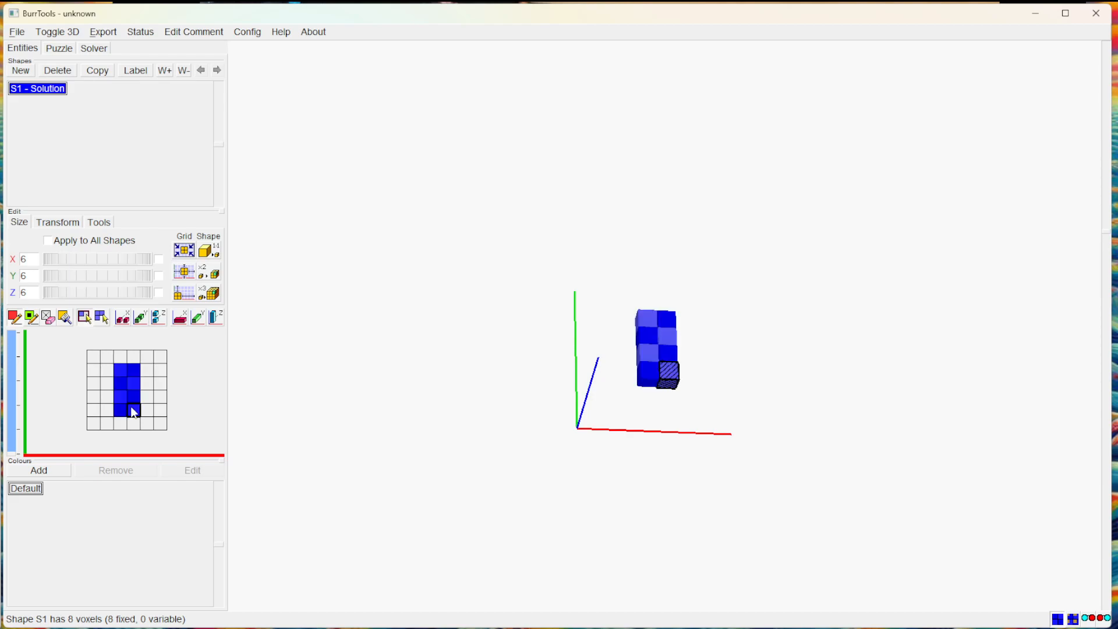
pyautogui.moveTo(120, 369); pyautogui.dragTo(134, 410, button='right')
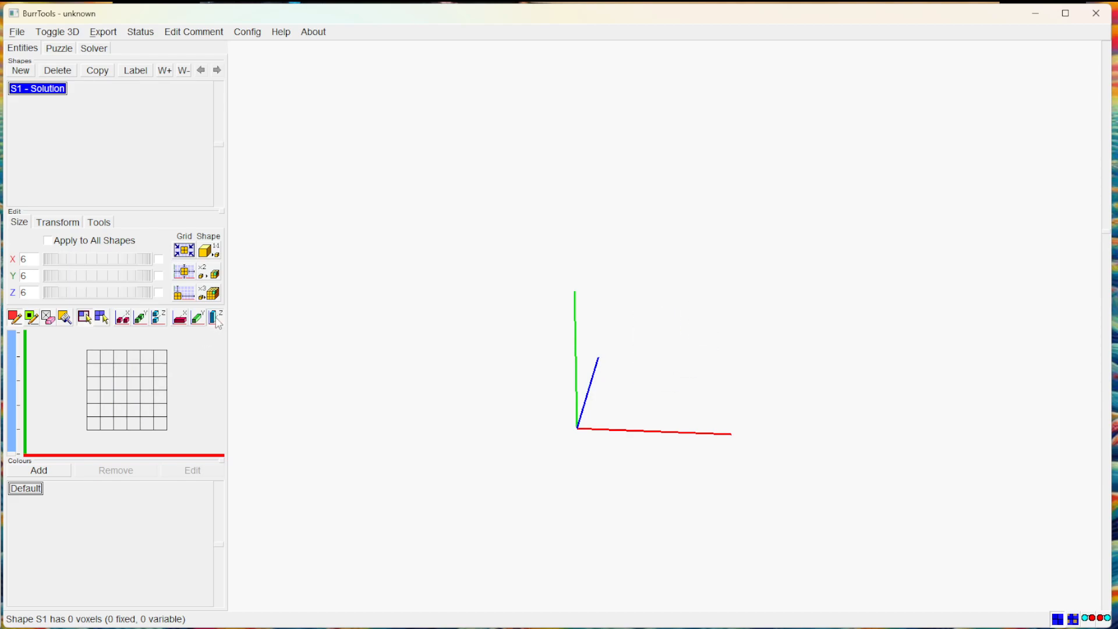
# Fill a centred block 2 wide by 4 high through all six Z layers and a centred 6-by-2 bar in the four middle layers
pyautogui.moveTo(120, 370); pyautogui.dragTo(135, 411)
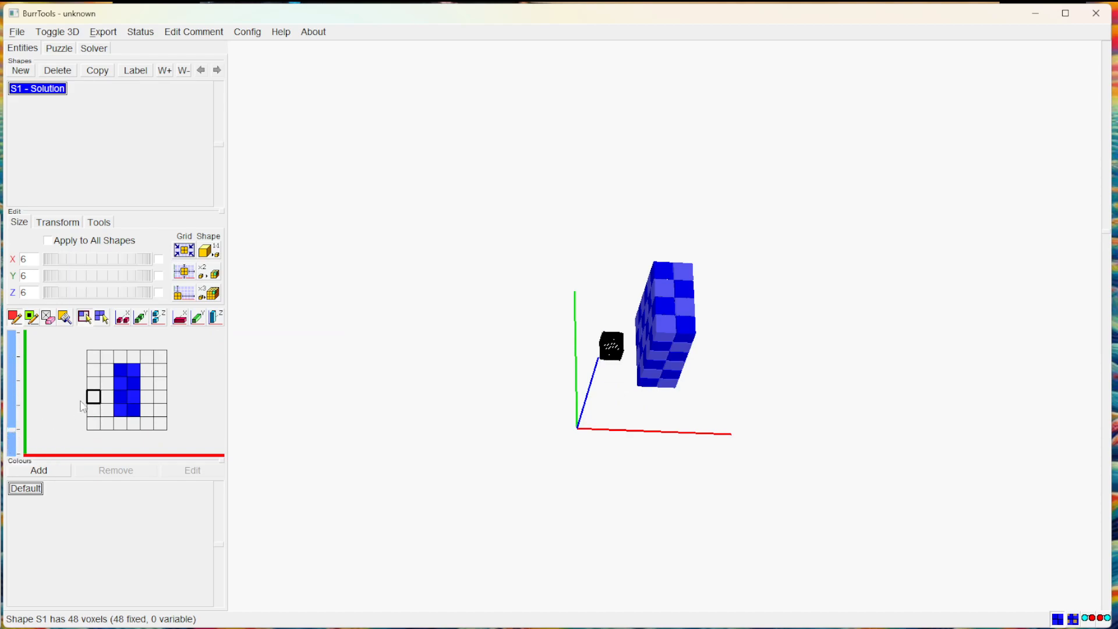
pyautogui.moveTo(94, 385); pyautogui.dragTo(160, 402)
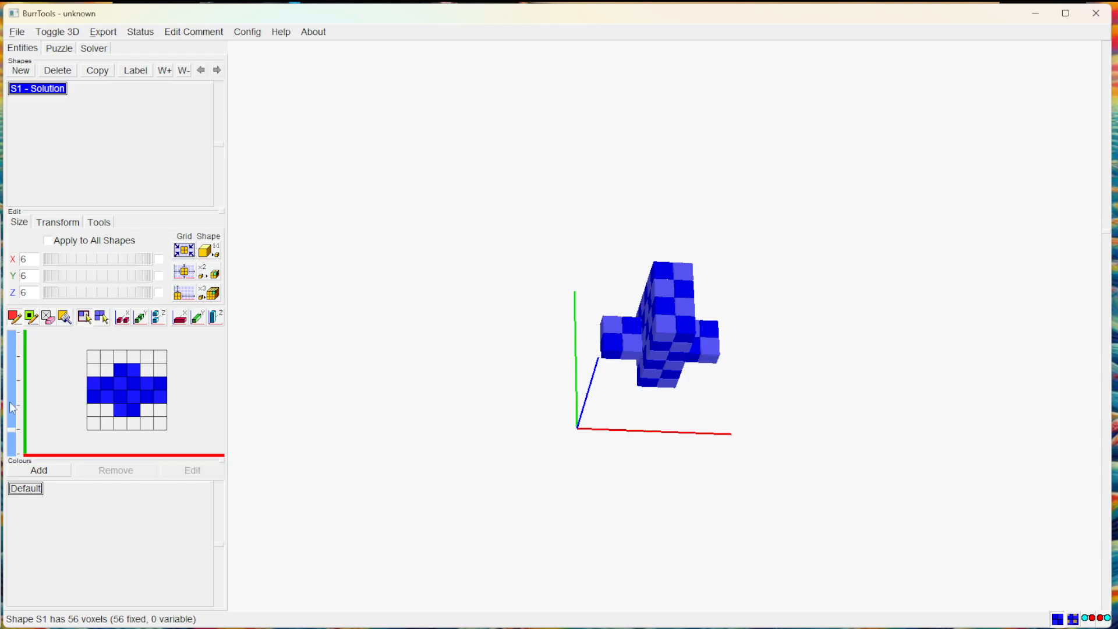
pyautogui.scroll(1, 91, 388)
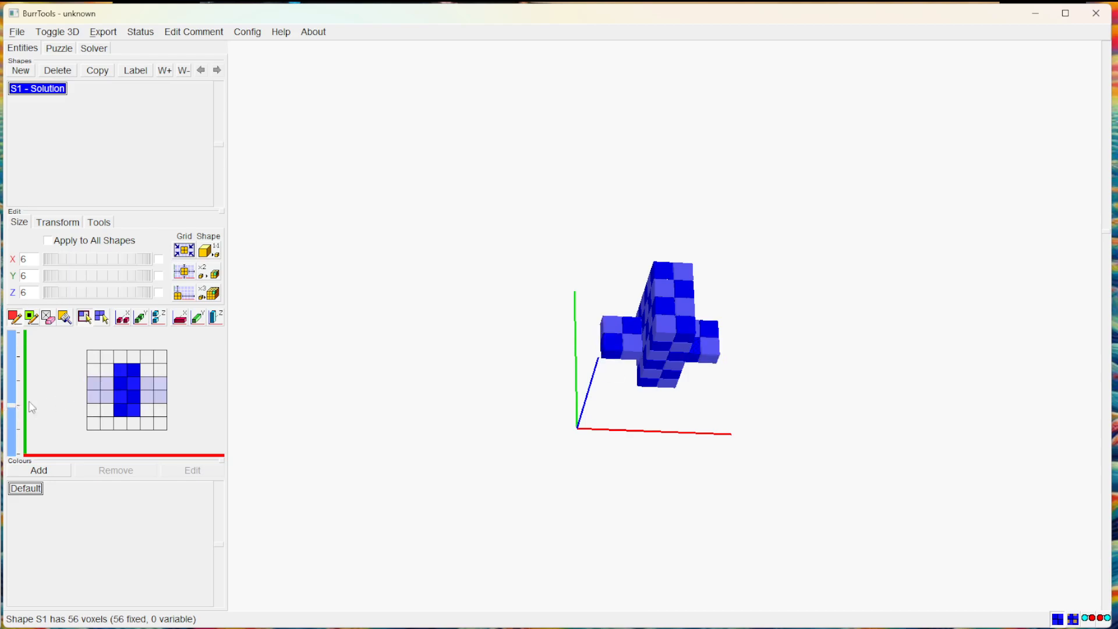
pyautogui.moveTo(91, 384); pyautogui.dragTo(160, 402)
pyautogui.scroll(1, 93, 386)
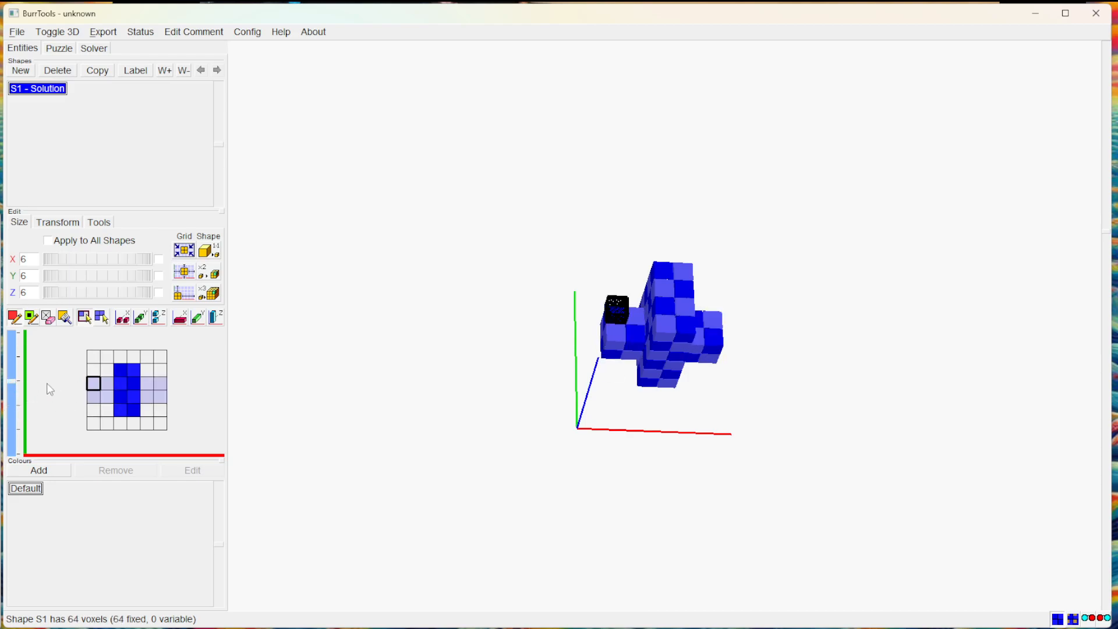
pyautogui.moveTo(93, 389); pyautogui.dragTo(158, 402)
pyautogui.scroll(1, 95, 387)
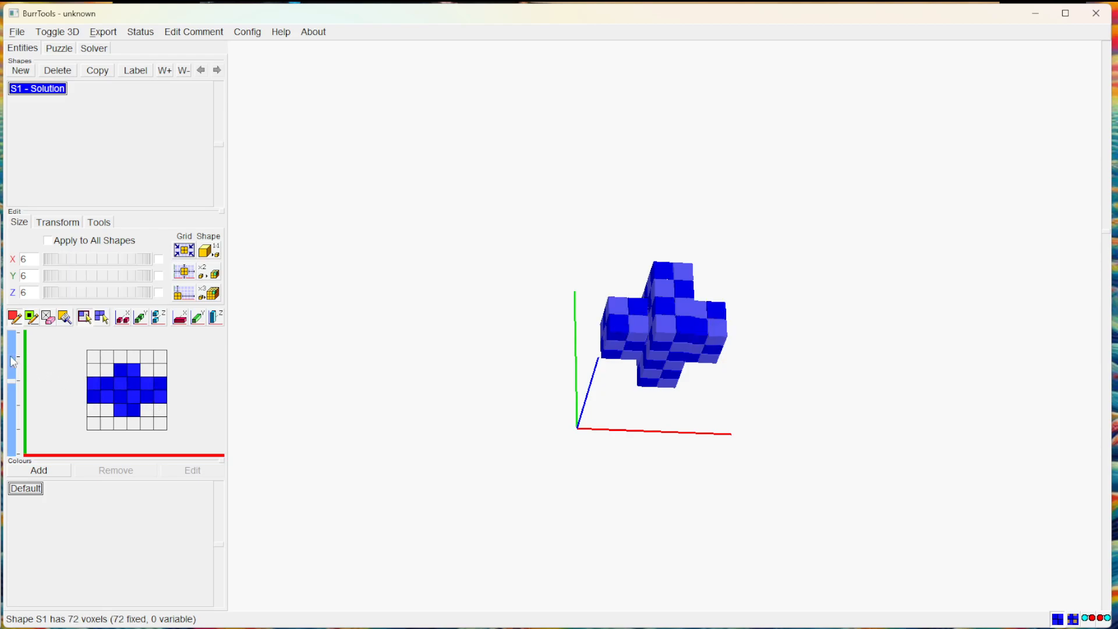
pyautogui.moveTo(95, 389); pyautogui.dragTo(160, 402)
# Fill a centred block 4 voxels wide and 6 high in each of the two middle Z layers of Solution
pyautogui.scroll(-2, 99, 387)
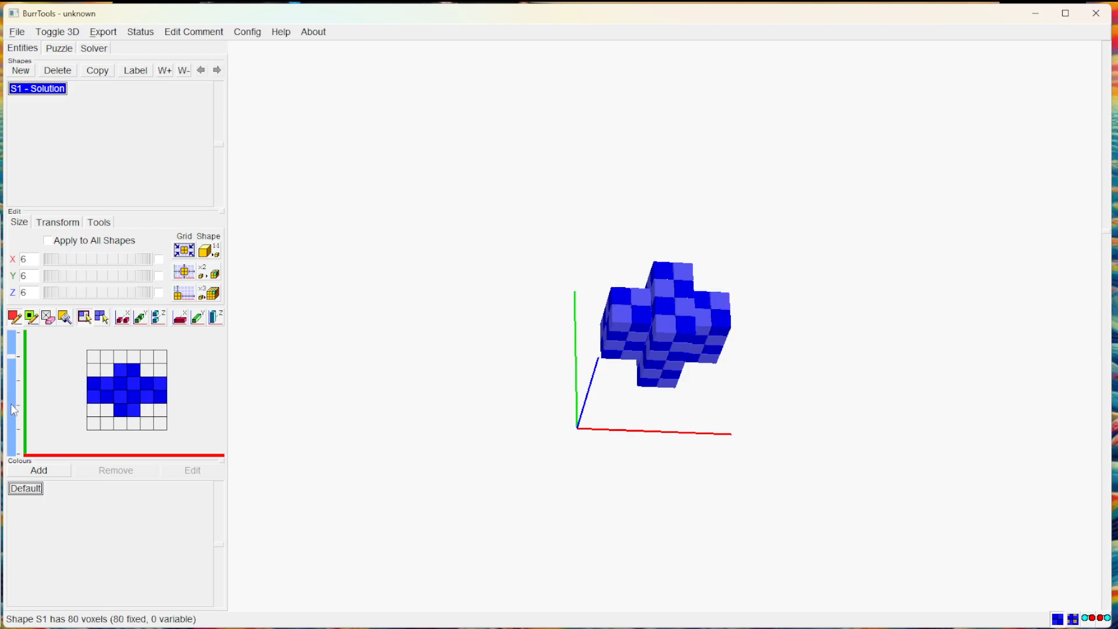
pyautogui.moveTo(105, 356); pyautogui.dragTo(146, 424)
pyautogui.scroll(1, 93, 408)
pyautogui.moveTo(107, 356); pyautogui.dragTo(147, 424)
pyautogui.moveTo(837, 467)
pyautogui.mouseDown()
pyautogui.moveTo(819, 335)
pyautogui.moveTo(537, 221)
pyautogui.moveTo(666, 194)
pyautogui.moveTo(699, 245)
pyautogui.mouseUp()
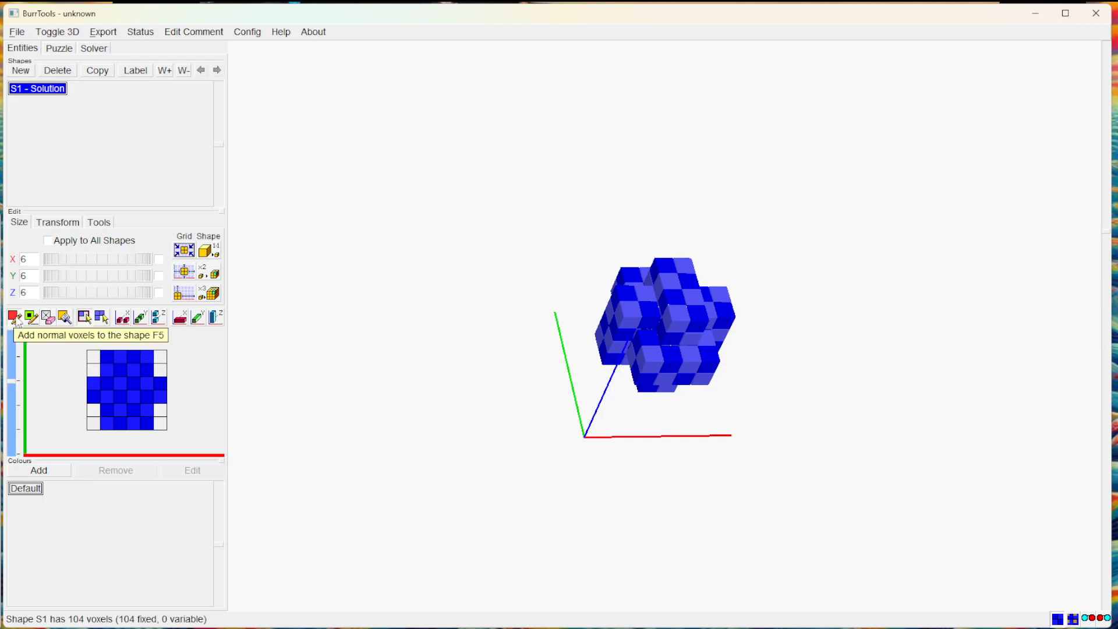
# Make the interior voxels of Solution variable: the central 2×2 in the second and fifth Z layers, and a 12-voxel cross in the two between
pyautogui.click(32, 318)
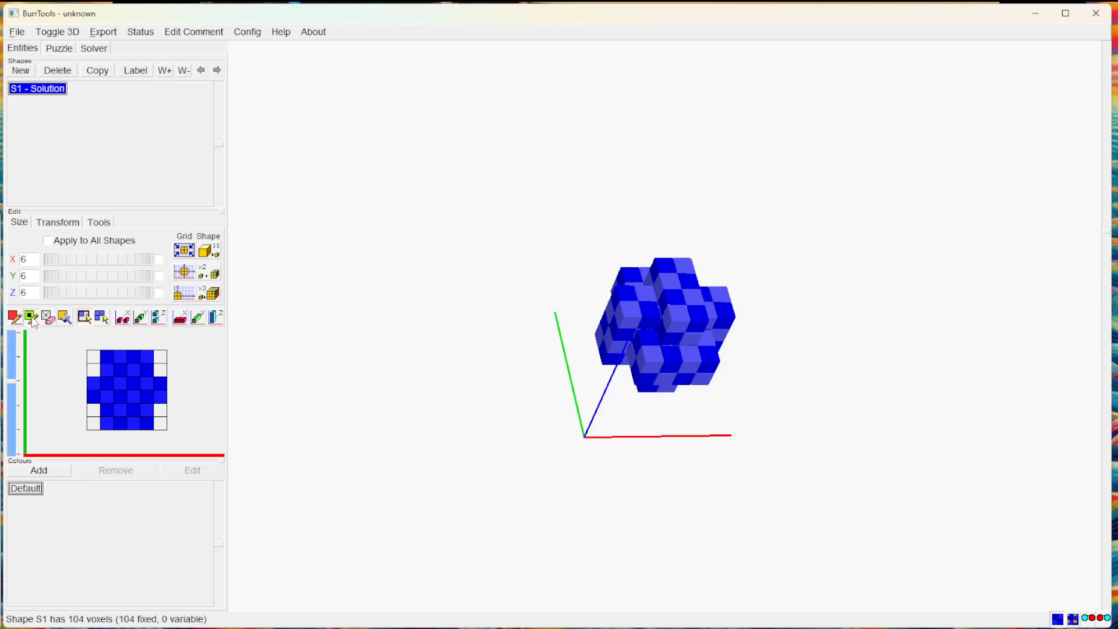
pyautogui.click(12, 433)
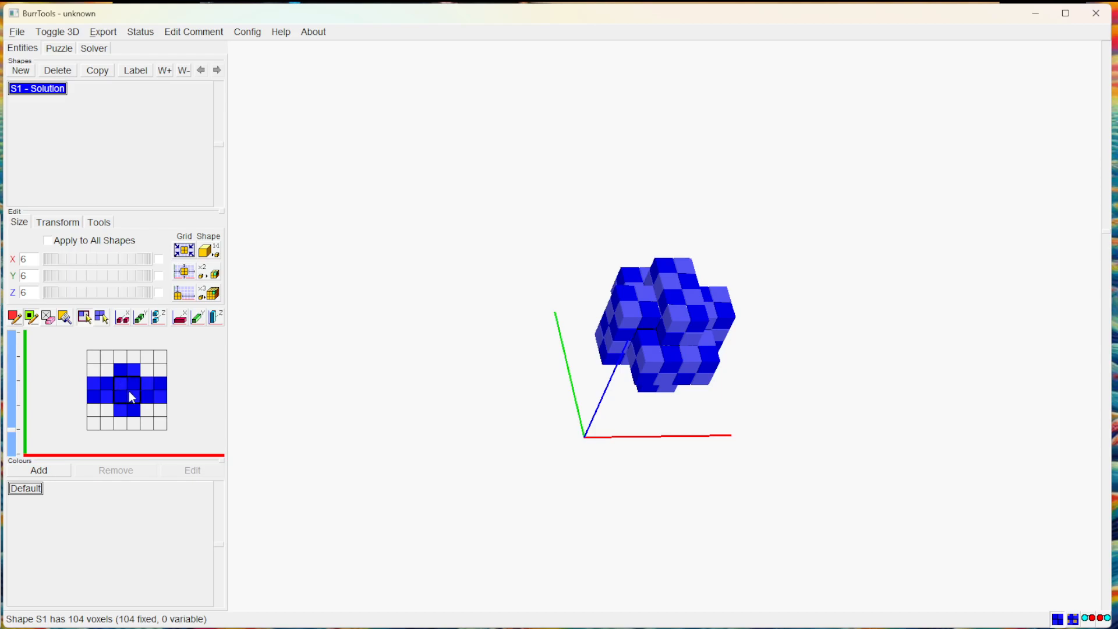
pyautogui.moveTo(595, 434); pyautogui.dragTo(650, 300)
pyautogui.moveTo(681, 173); pyautogui.dragTo(637, 311)
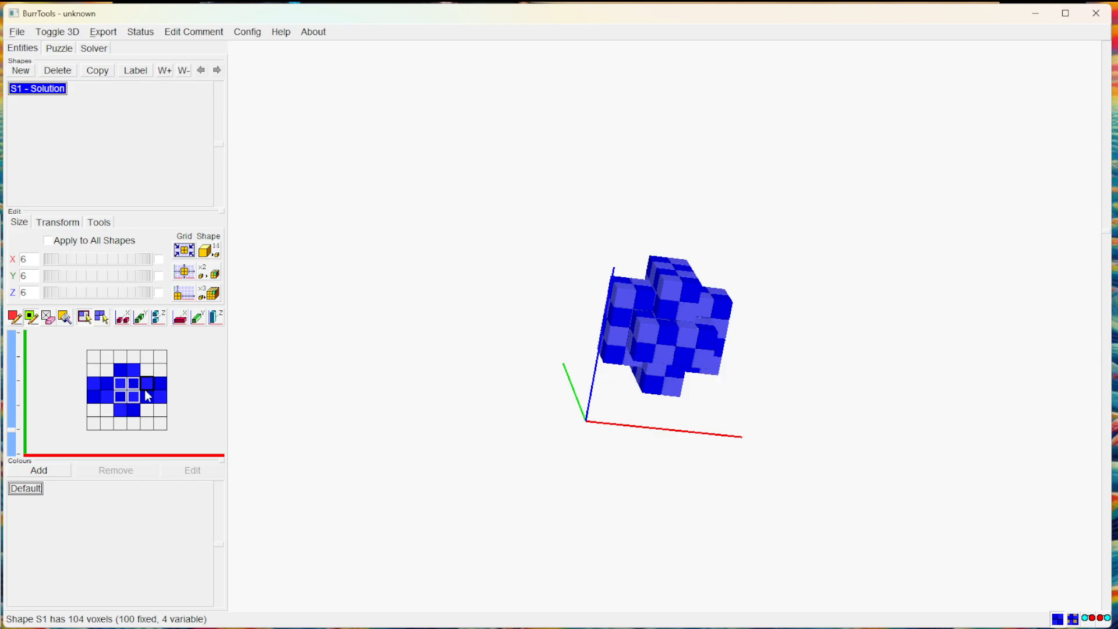
pyautogui.click(16, 415)
pyautogui.moveTo(120, 371); pyautogui.dragTo(152, 392)
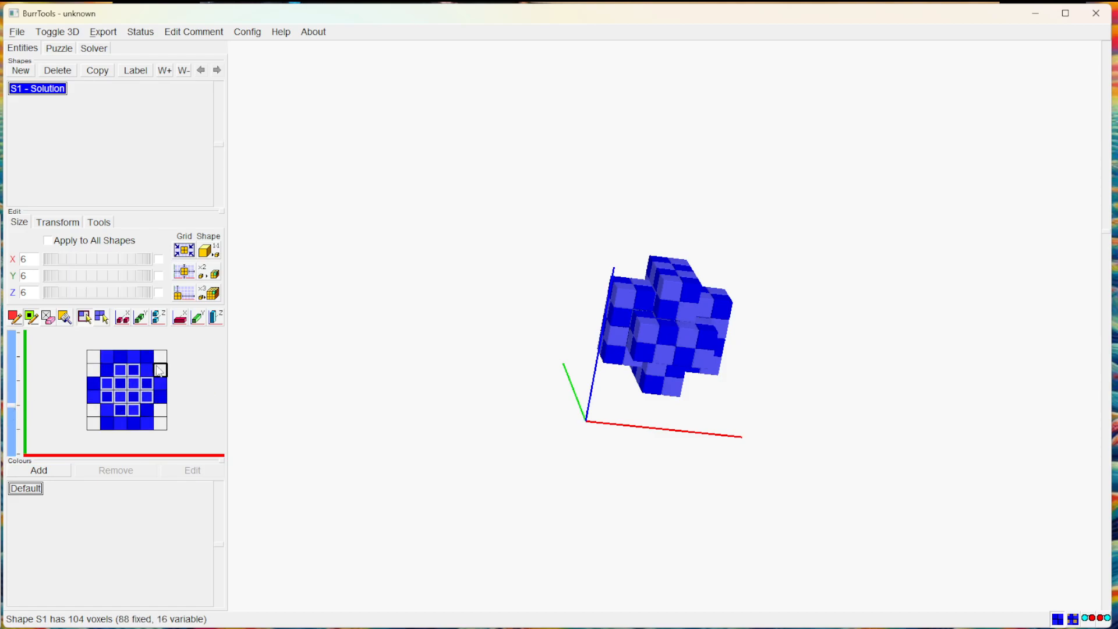
pyautogui.click(13, 393)
pyautogui.moveTo(128, 394)
pyautogui.mouseDown()
pyautogui.moveTo(131, 408)
pyautogui.moveTo(122, 389)
pyautogui.moveTo(148, 391)
pyautogui.mouseUp()
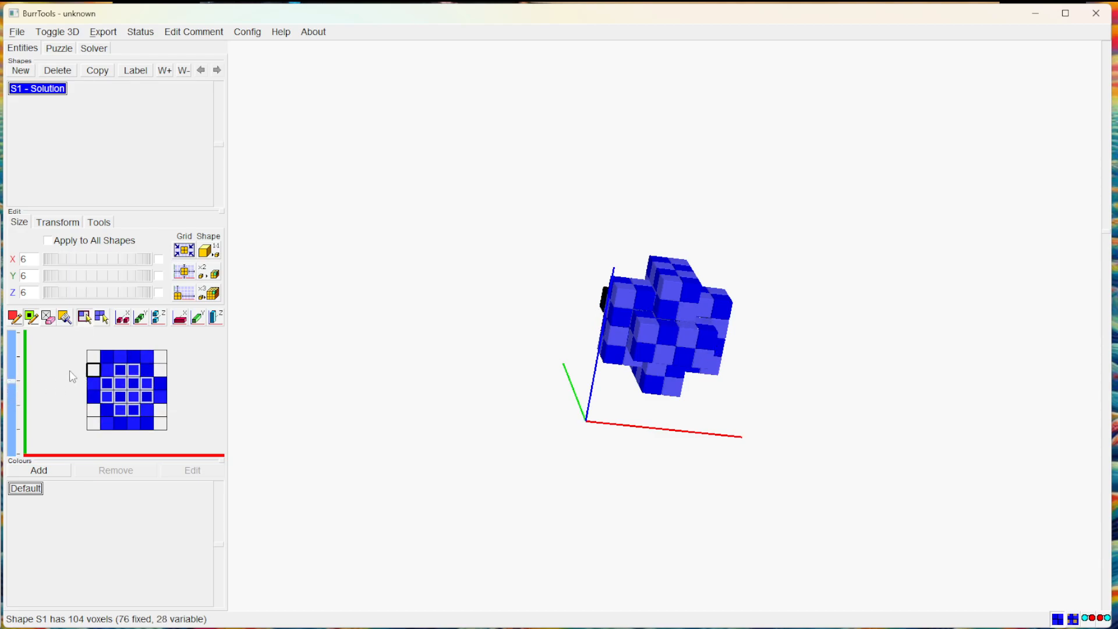
pyautogui.click(13, 360)
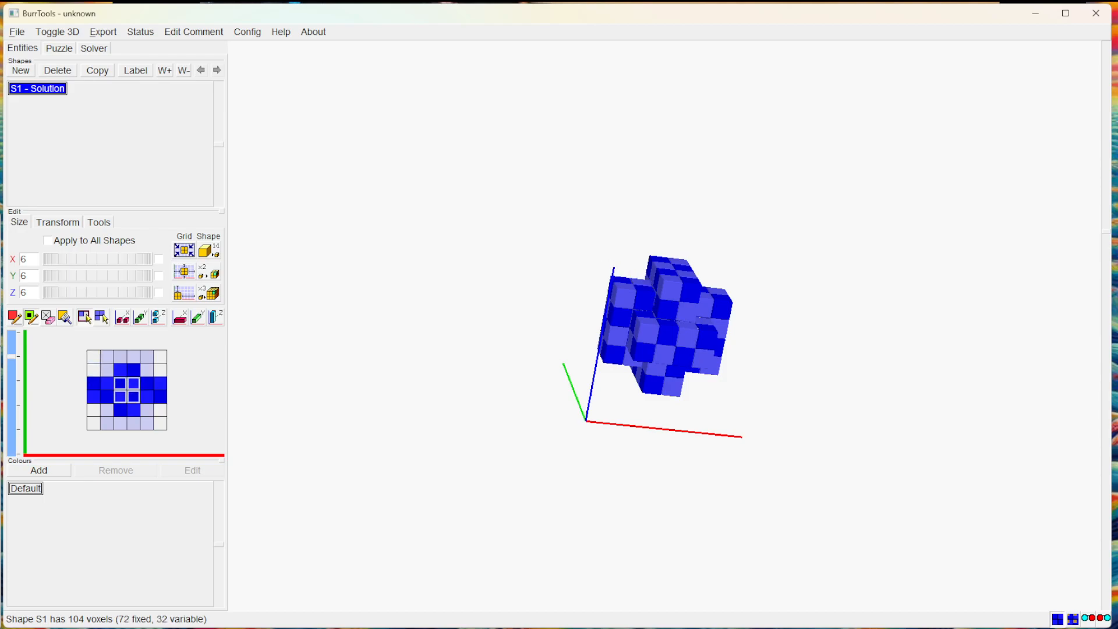
# Switch the voxel drawing mode back to normal voxels and inspect the Solution shape from several angles
pyautogui.moveTo(799, 459); pyautogui.dragTo(573, 386)
pyautogui.moveTo(588, 162); pyautogui.dragTo(435, 254)
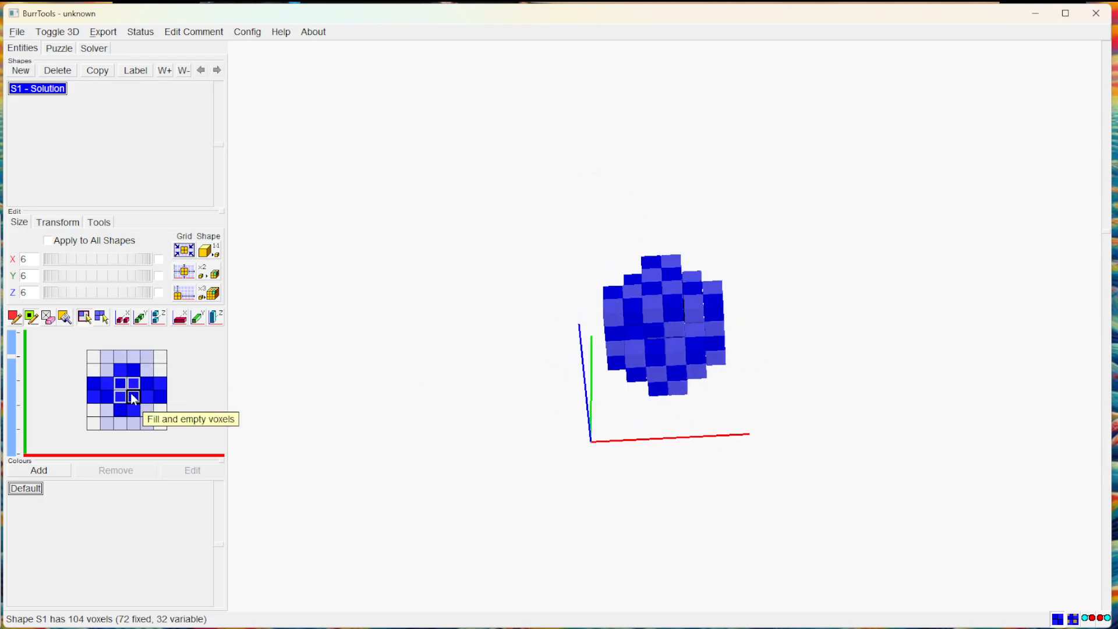
pyautogui.click(13, 318)
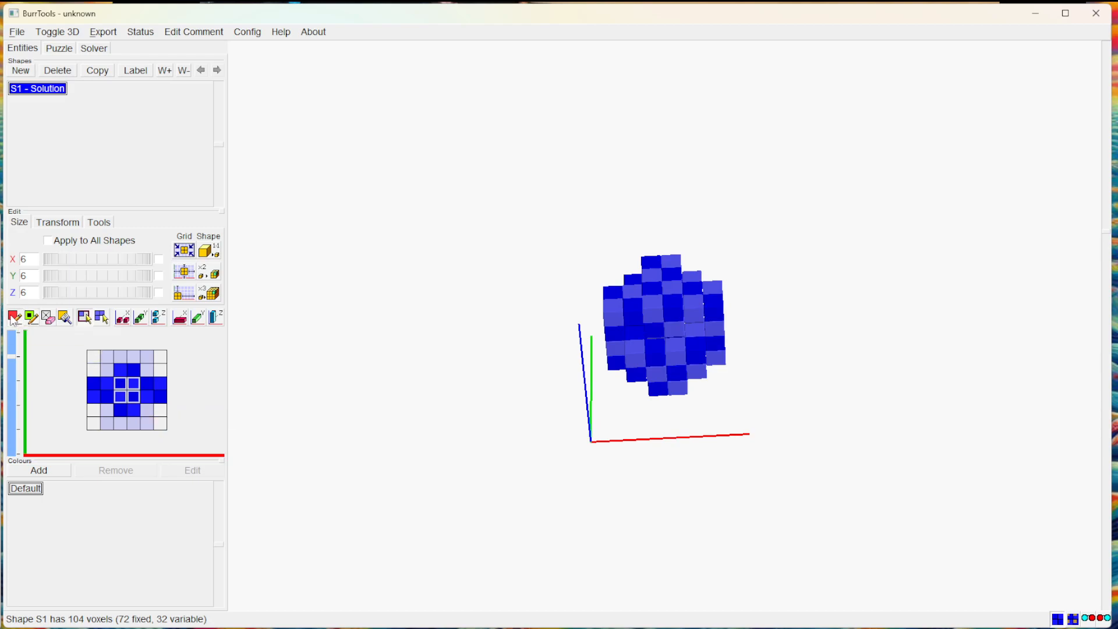
pyautogui.moveTo(758, 314); pyautogui.dragTo(673, 192)
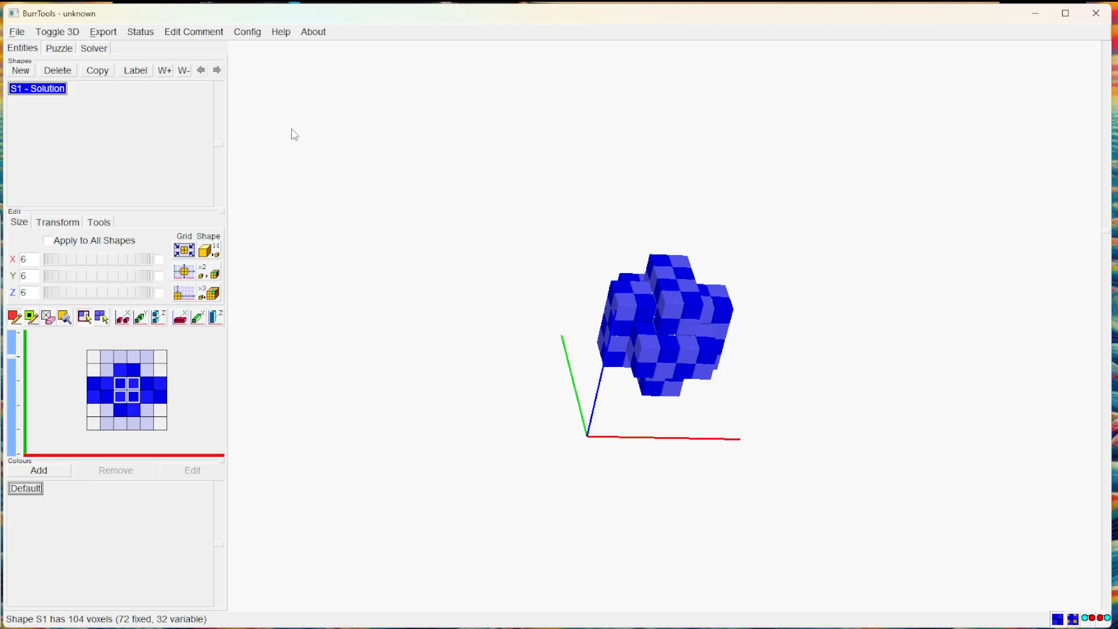
# Create a second shape and name it Piece-Min
pyautogui.click(19, 71)
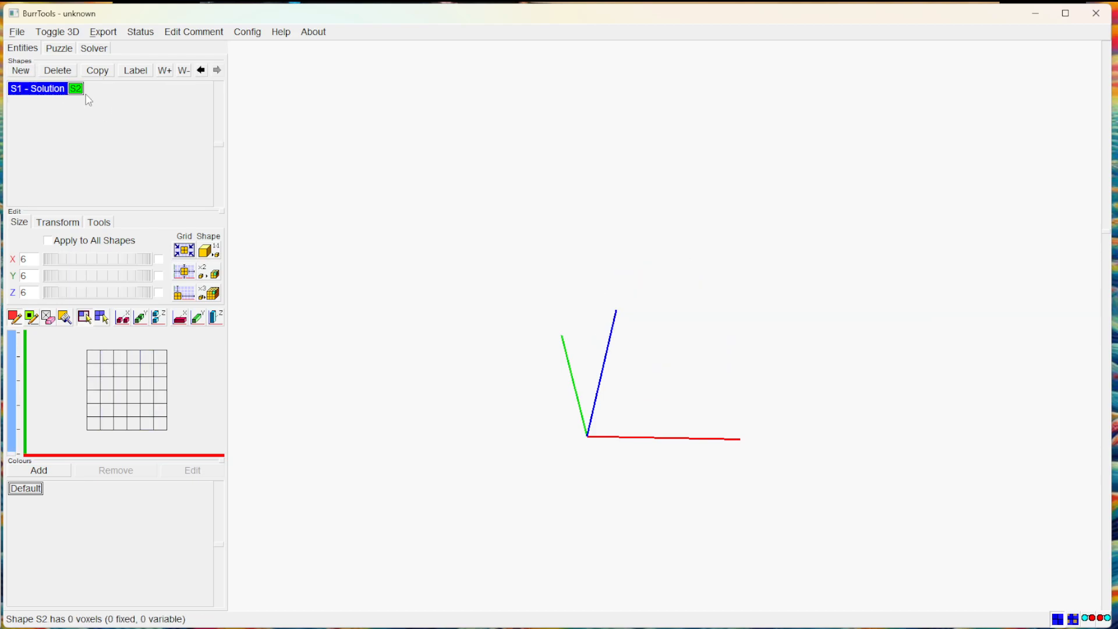
pyautogui.click(140, 73)
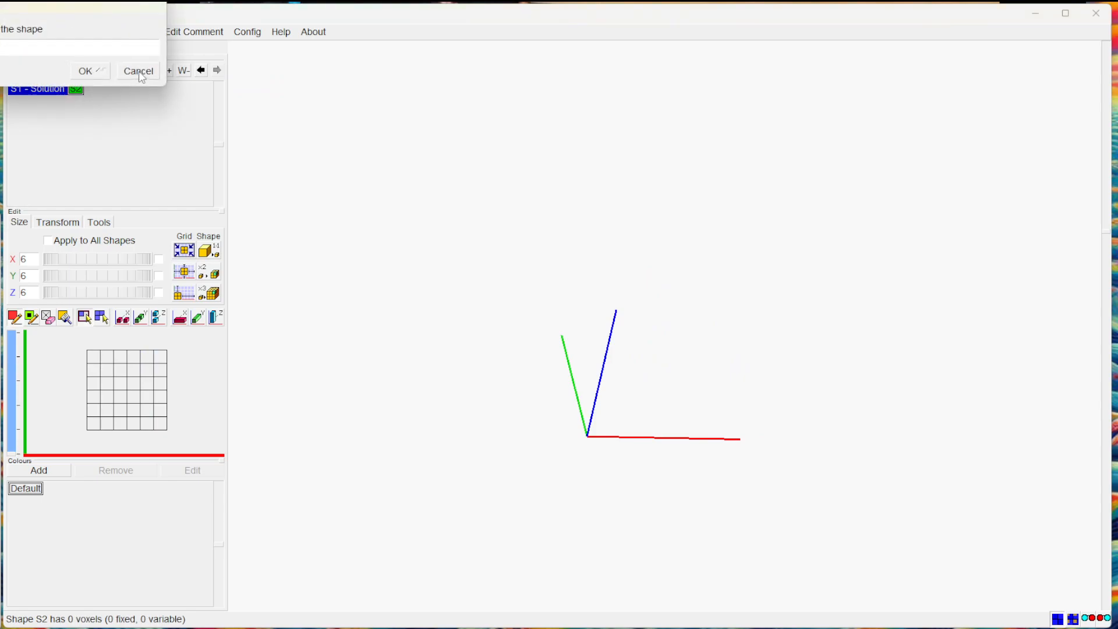
pyautogui.moveTo(93, 9); pyautogui.dragTo(282, 78)
pyautogui.click(266, 139)
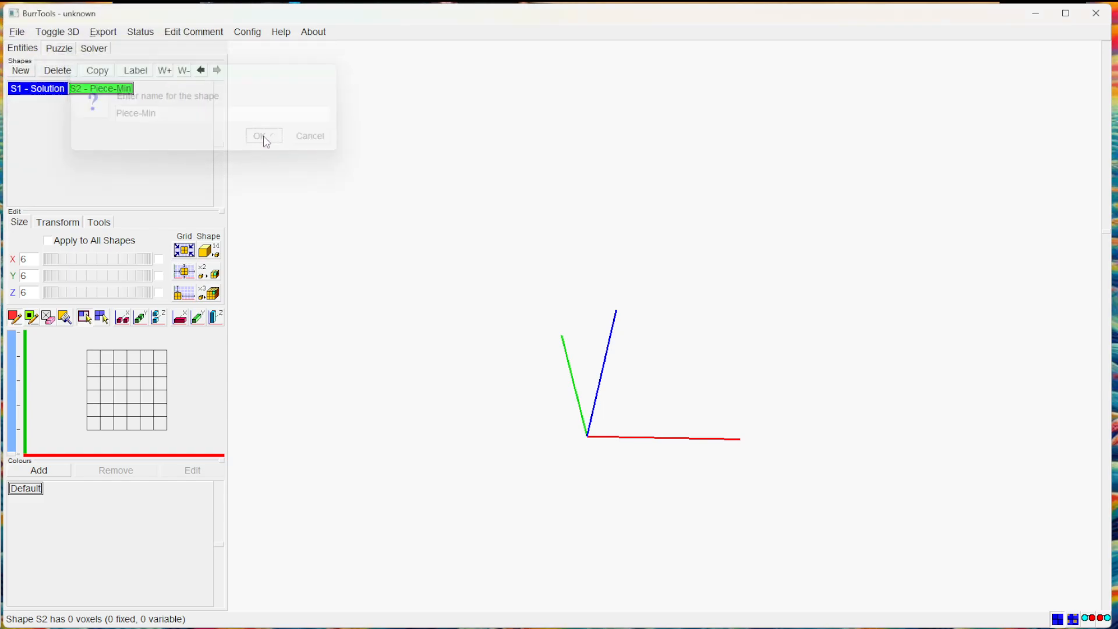
# Set the Piece-Min grid size to 2 in X and 2 in Z, keeping 6 in Y
pyautogui.doubleClick(26, 259)
pyautogui.write('2')
pyautogui.click(39, 272)
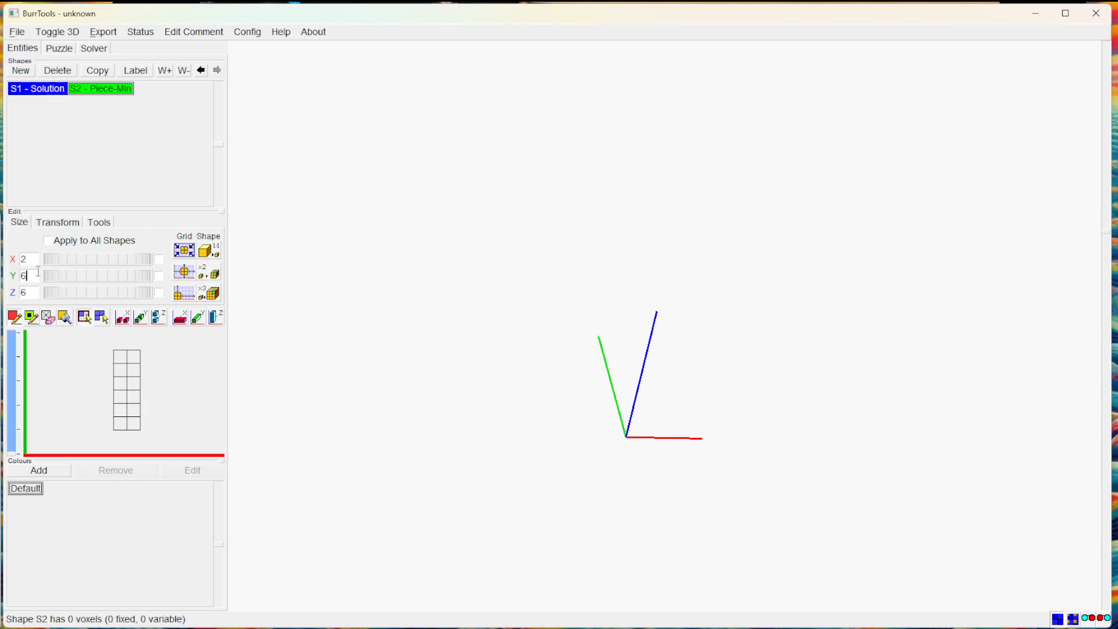
pyautogui.doubleClick(28, 292)
pyautogui.write('2')
pyautogui.click(35, 276)
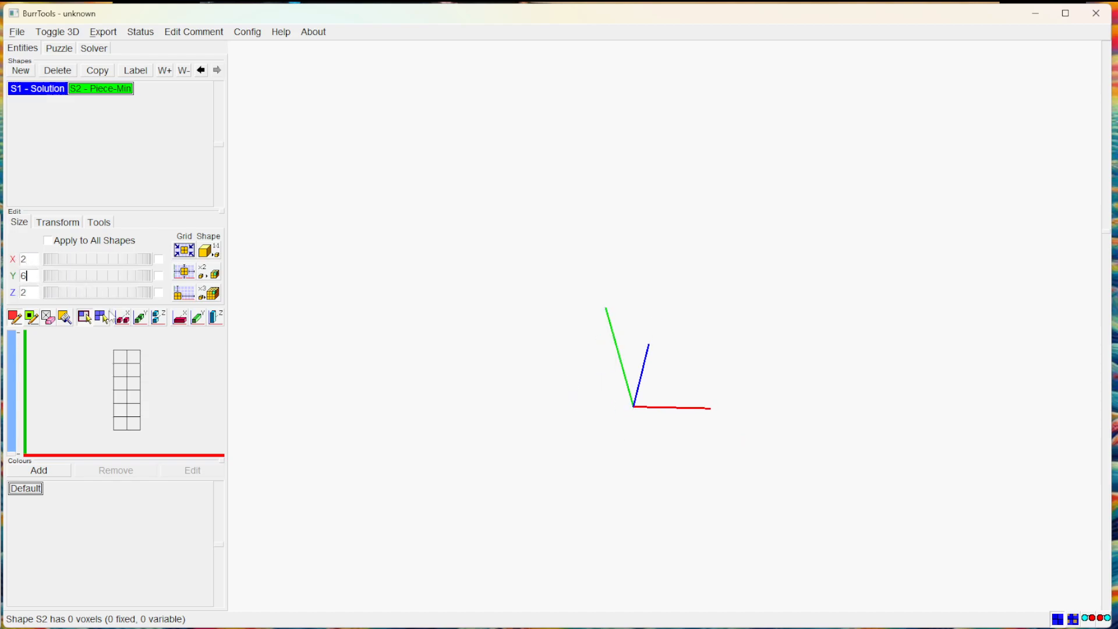
# Fill a 2×2 block of voxels at both Y ends of Piece-Min in the first Z layer
pyautogui.moveTo(804, 437); pyautogui.dragTo(670, 326)
pyautogui.moveTo(629, 208); pyautogui.dragTo(659, 242)
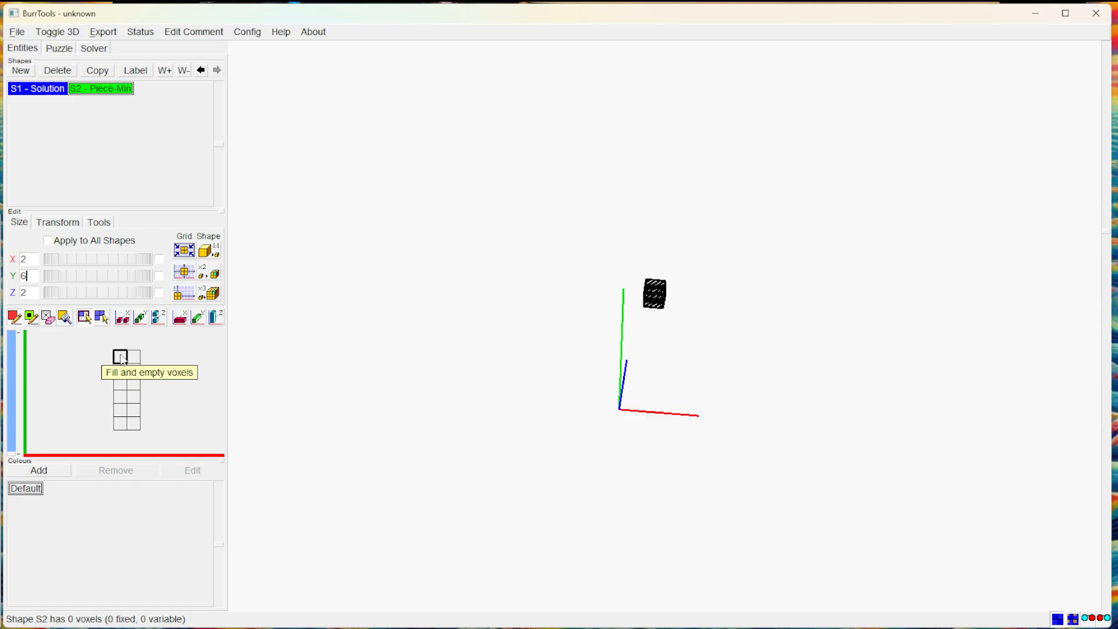
pyautogui.moveTo(131, 366); pyautogui.dragTo(131, 369)
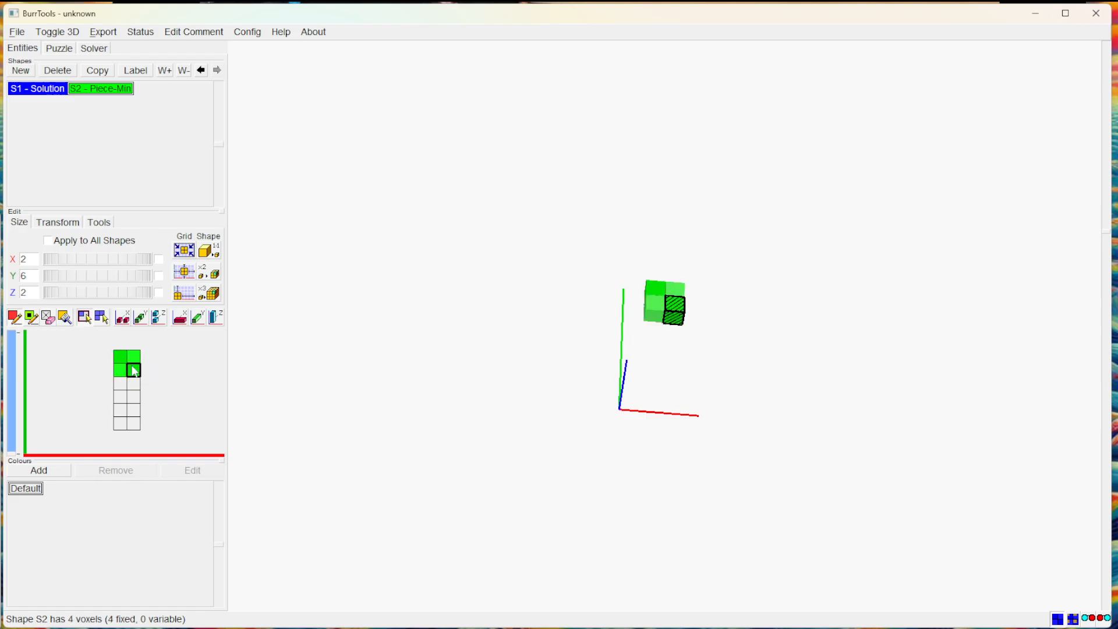
pyautogui.moveTo(121, 412); pyautogui.dragTo(133, 423)
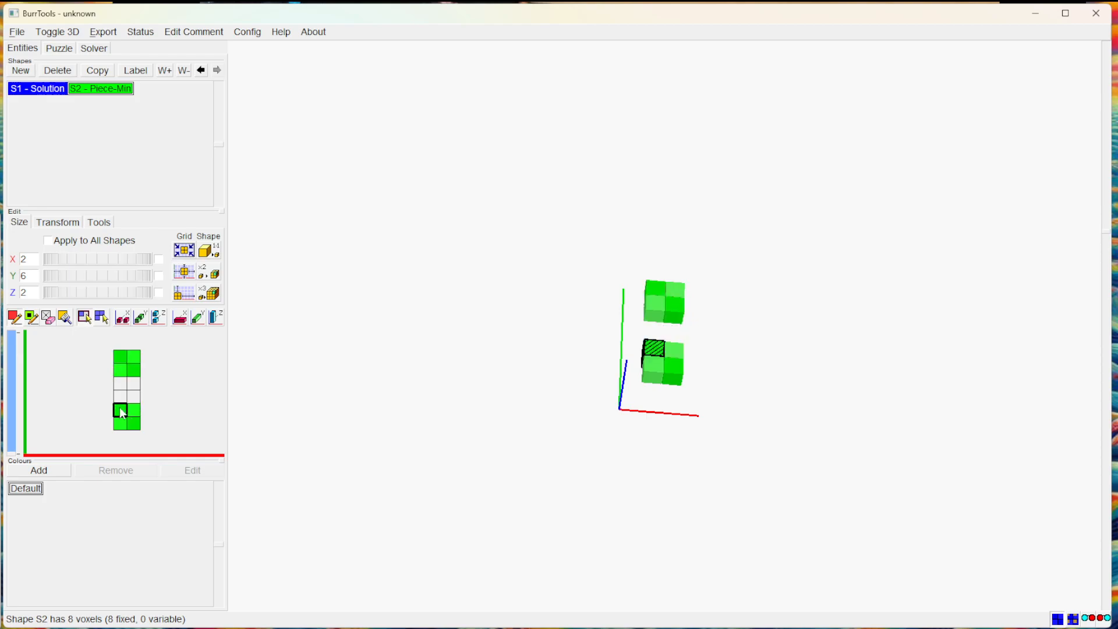
# Fill a 2×2 block of voxels at both Y ends of Piece-Min in the second Z layer
pyautogui.click(12, 338)
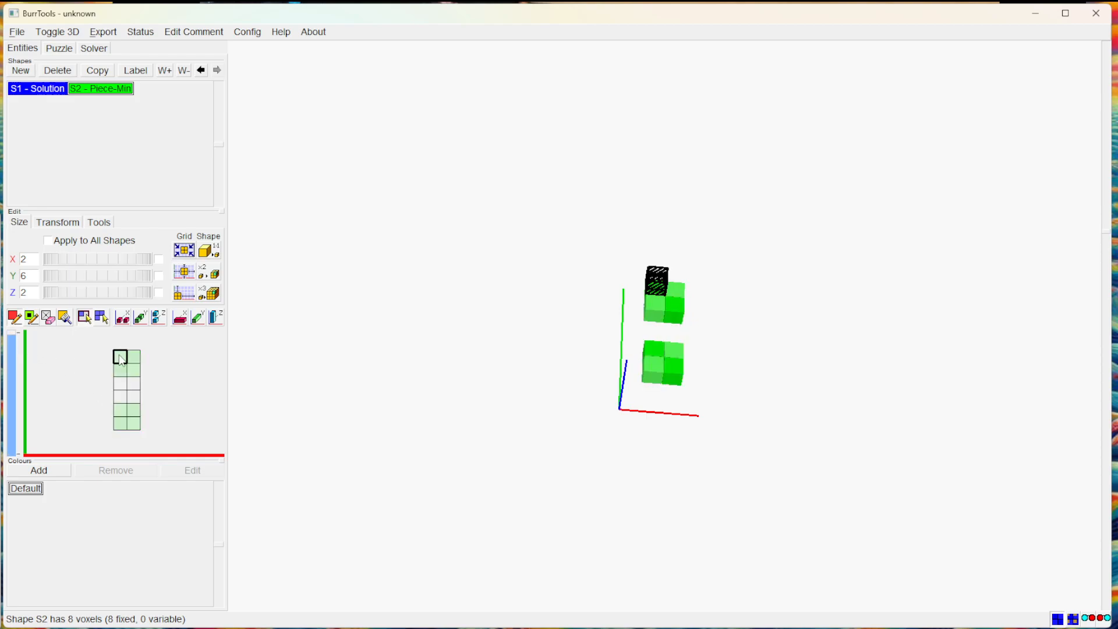
pyautogui.moveTo(120, 358); pyautogui.dragTo(134, 363)
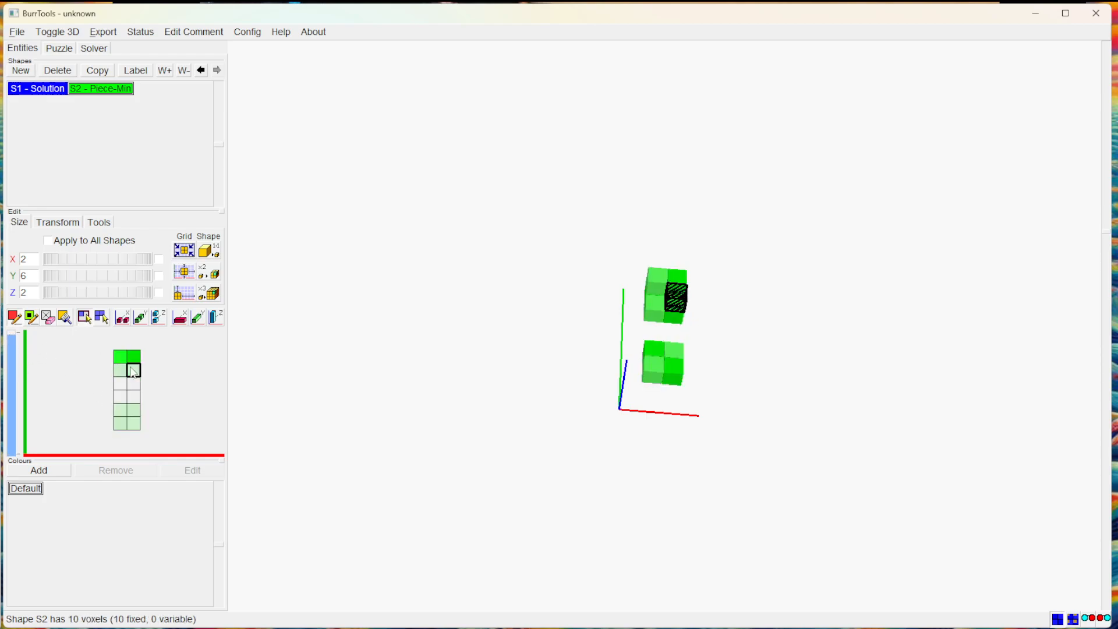
pyautogui.moveTo(120, 424); pyautogui.dragTo(134, 424)
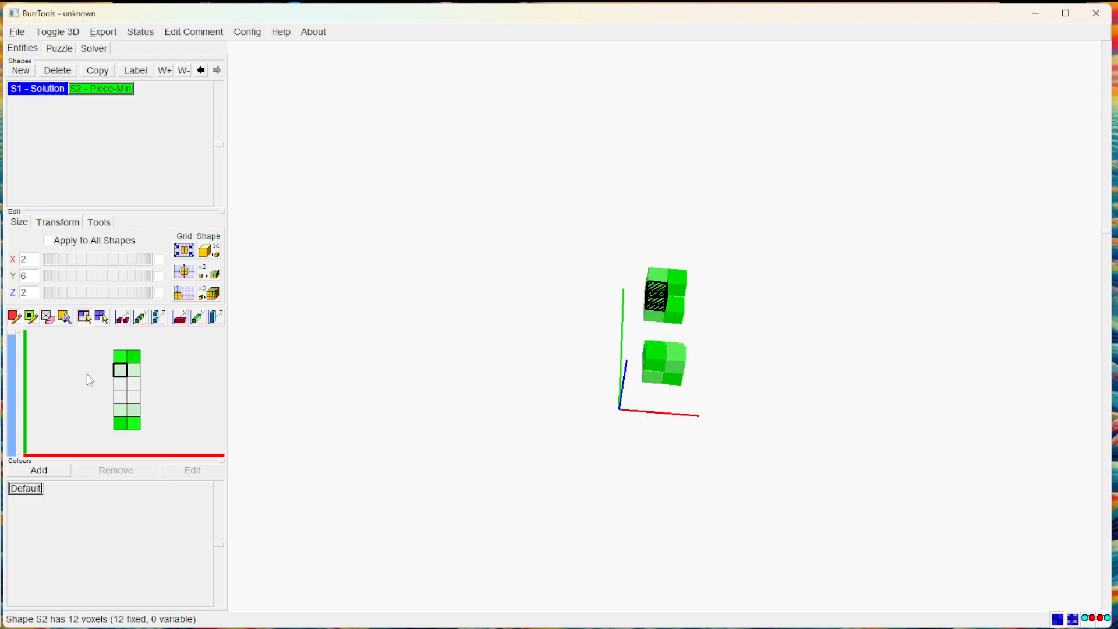
# Join the two end blocks of Piece-Min with two voxels along one X column in the first Z layer
pyautogui.click(12, 452)
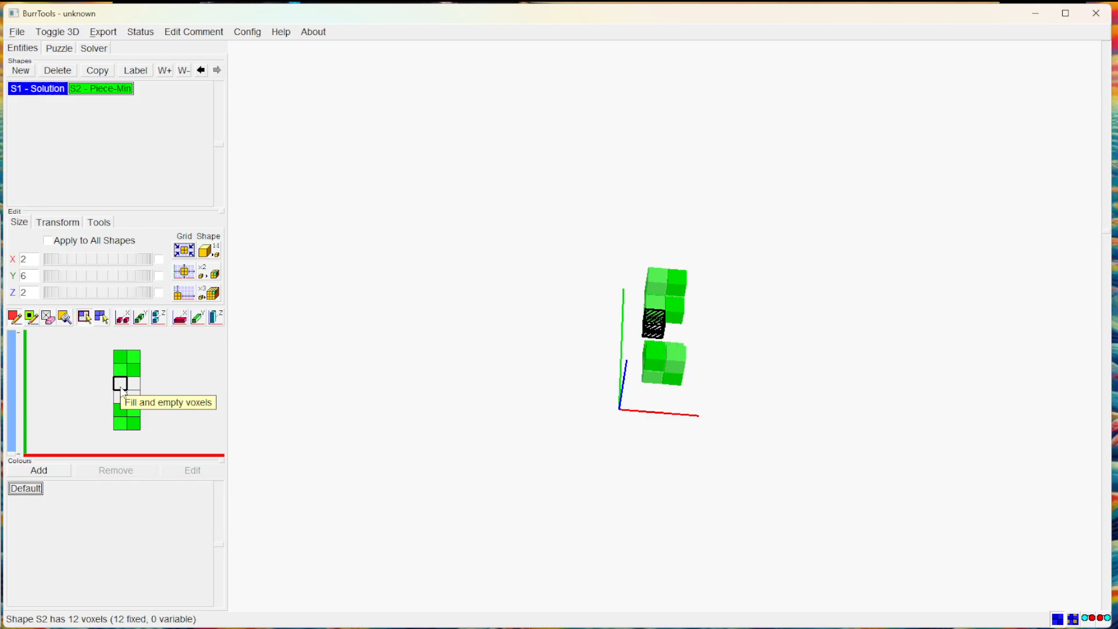
pyautogui.click(121, 388)
pyautogui.click(120, 398)
pyautogui.moveTo(524, 182); pyautogui.dragTo(560, 215)
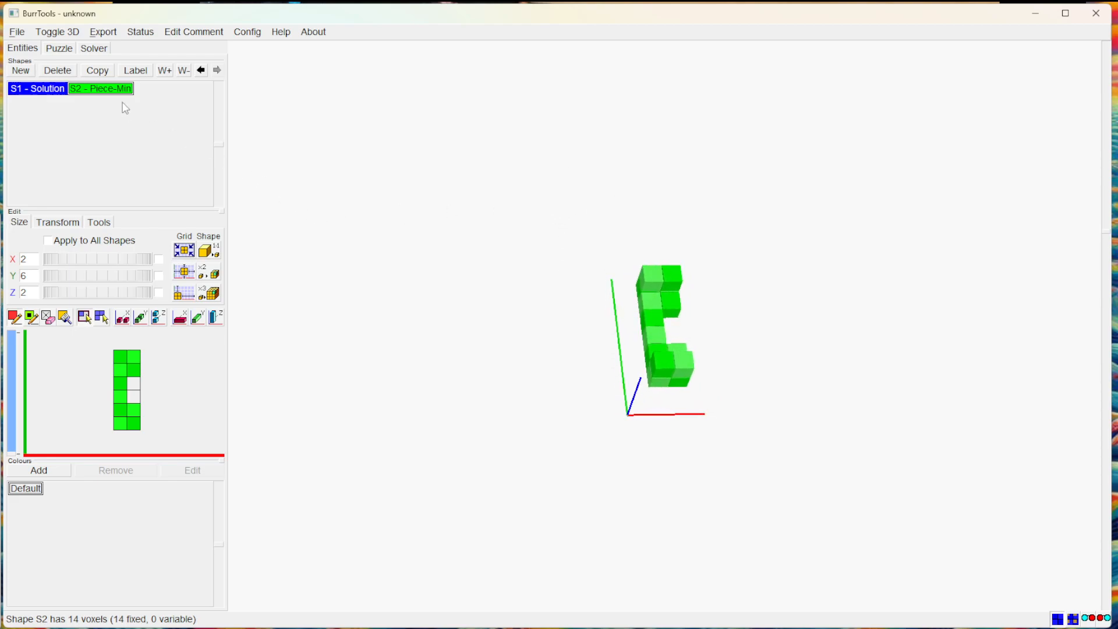
# Copy the Piece-Min shape and name the copy Piece-Random
pyautogui.click(101, 72)
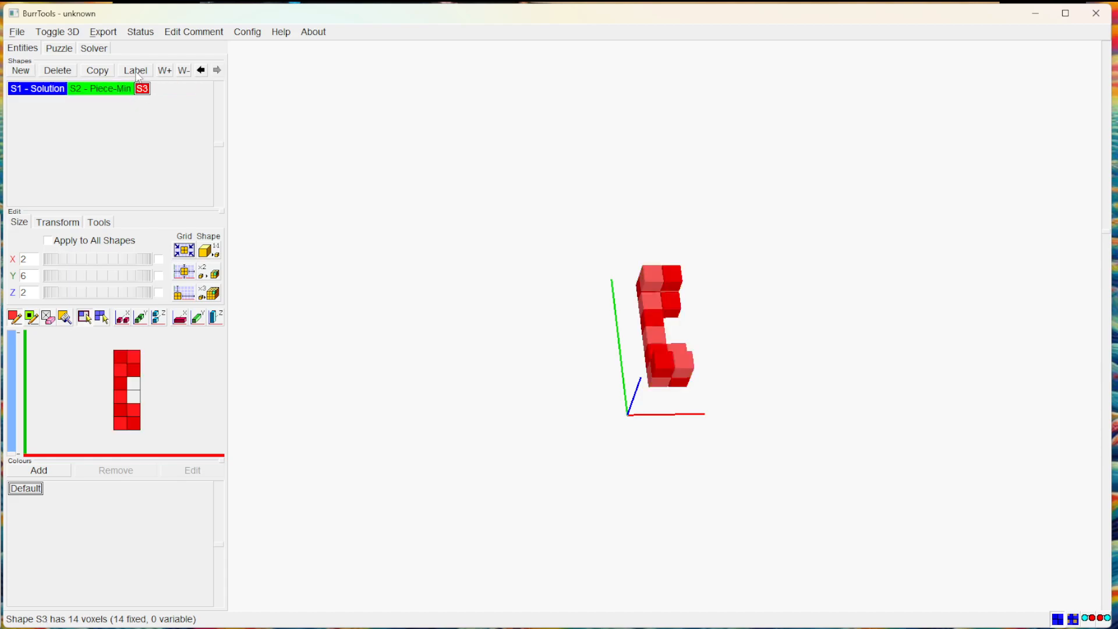
pyautogui.click(137, 72)
pyautogui.moveTo(93, 27); pyautogui.dragTo(240, 85)
pyautogui.write('Piece-Random')
pyautogui.press('Return')
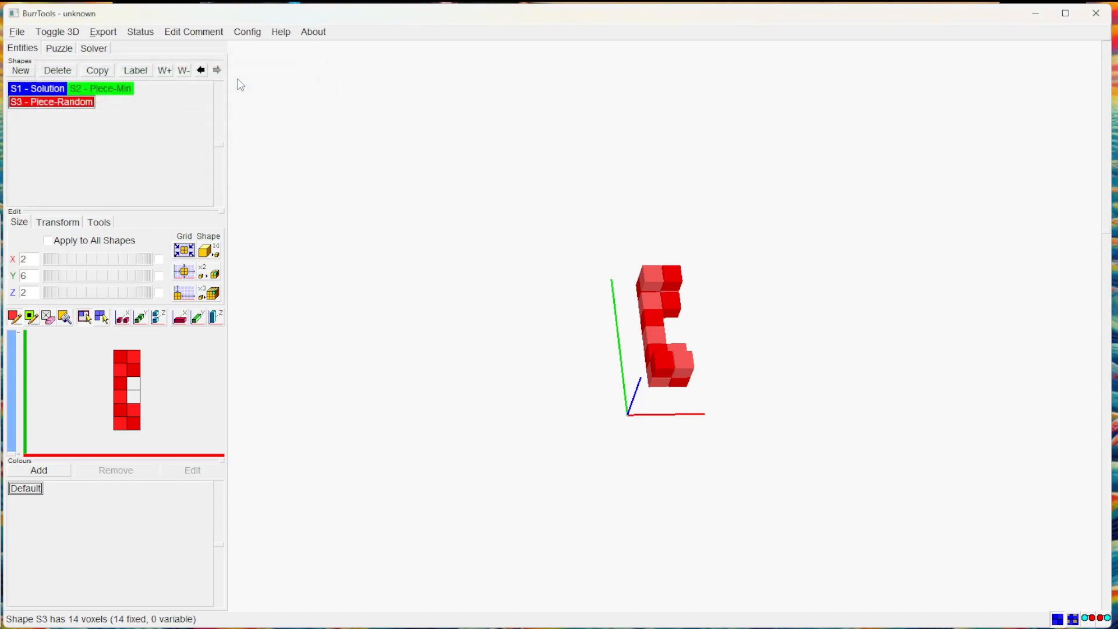
# Fill the two empty middle cells in Piece-Random's first Z layer with variable voxels
pyautogui.click(31, 319)
pyautogui.click(135, 387)
pyautogui.click(135, 396)
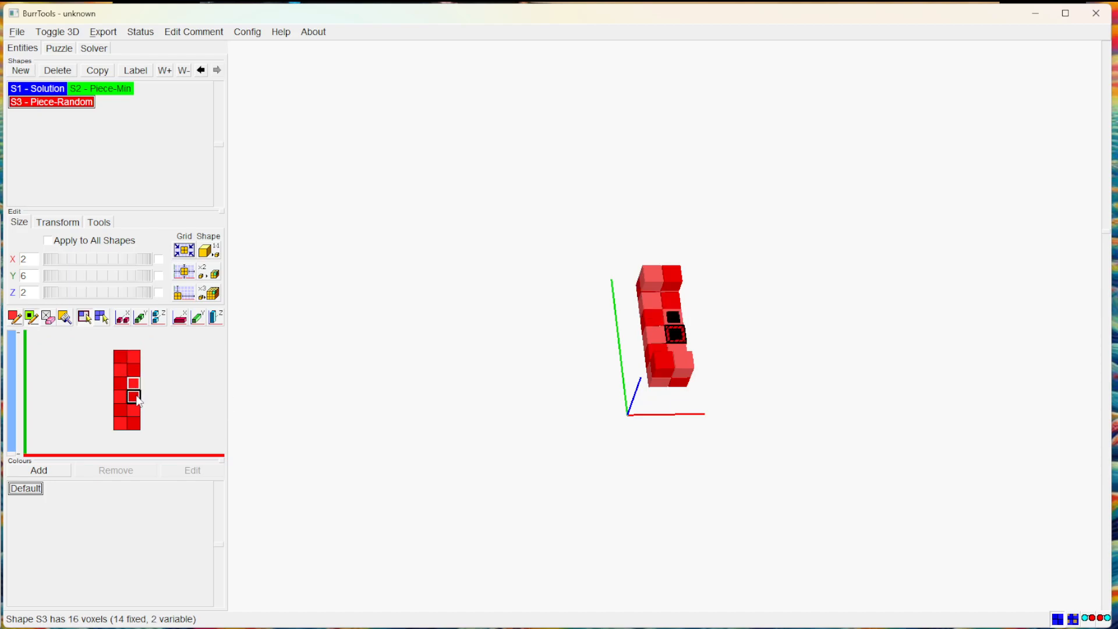
# Fill the 2×4 middle area of Piece-Random's second Z layer with variable voxels and inspect the shape in 3D
pyautogui.click(13, 337)
pyautogui.moveTo(119, 374); pyautogui.dragTo(134, 411)
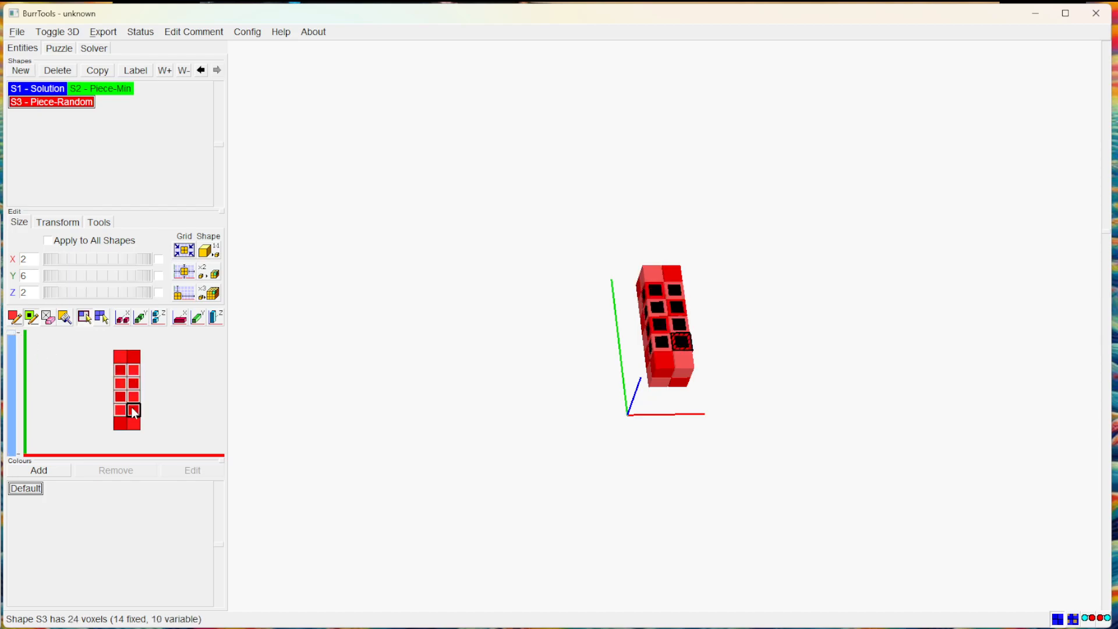
pyautogui.moveTo(609, 195); pyautogui.dragTo(709, 199)
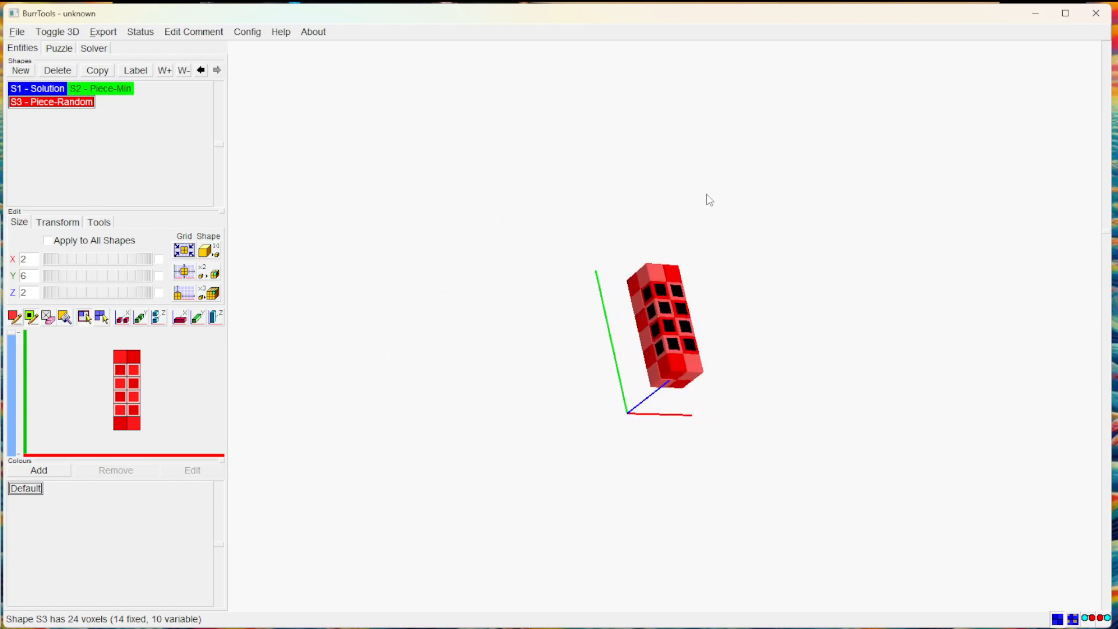
pyautogui.moveTo(722, 324); pyautogui.dragTo(699, 394)
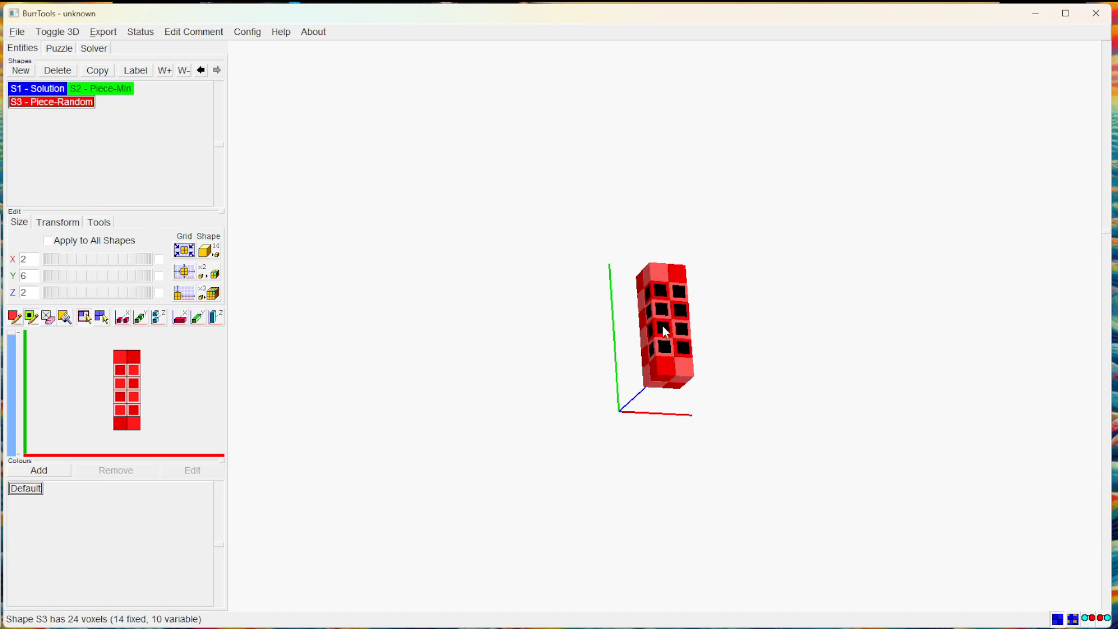
pyautogui.moveTo(788, 256); pyautogui.dragTo(768, 213)
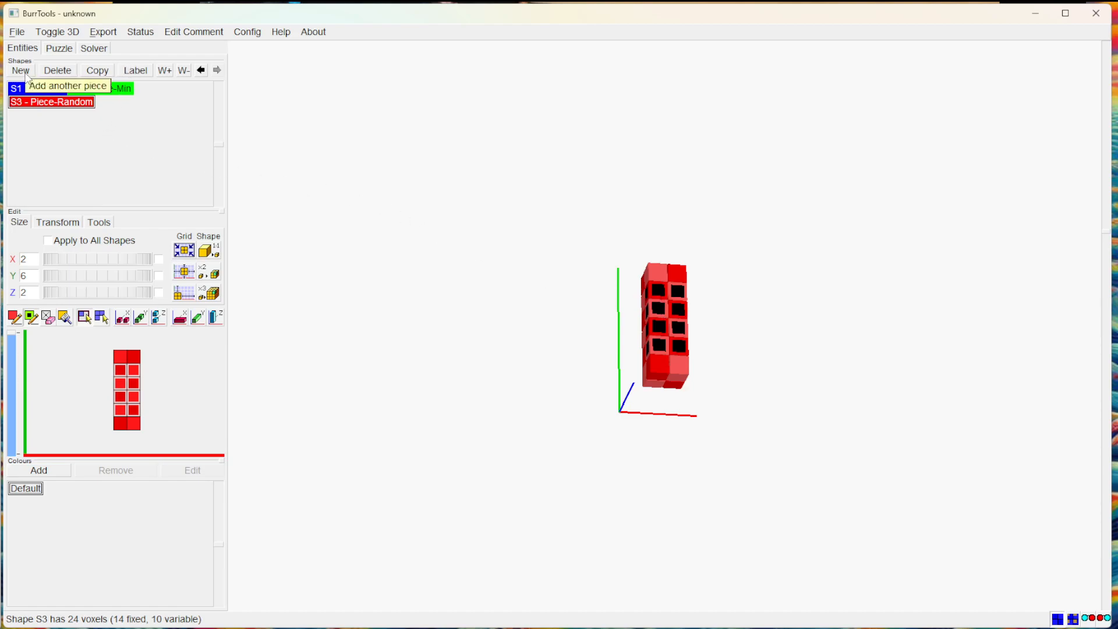
# Create a new shape and name it Voxel
pyautogui.click(21, 71)
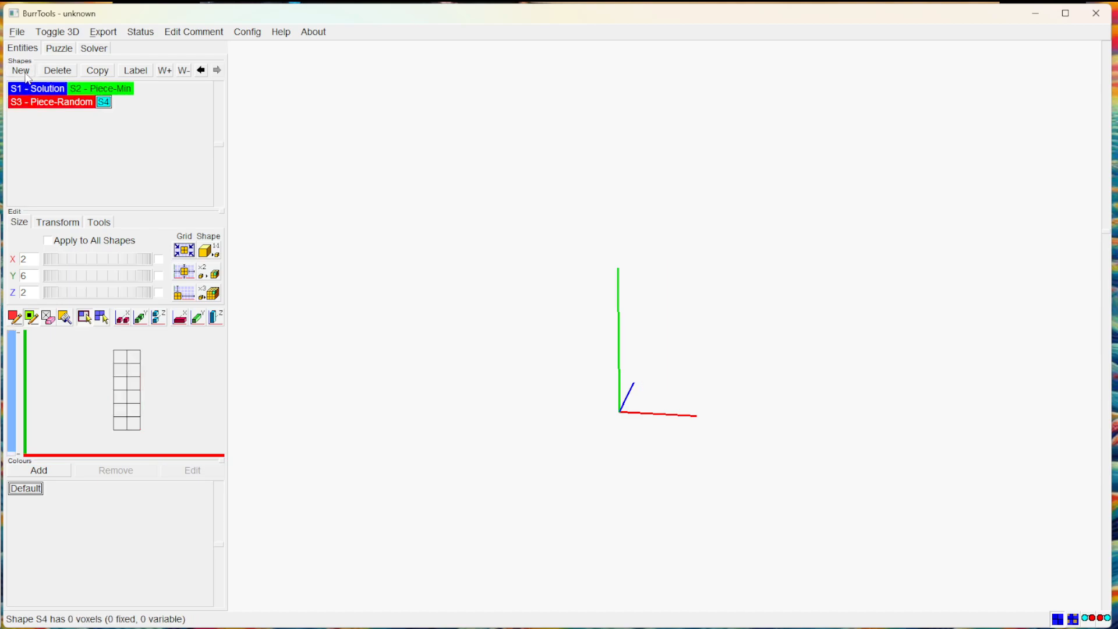
pyautogui.click(135, 70)
pyautogui.moveTo(85, 16); pyautogui.dragTo(222, 83)
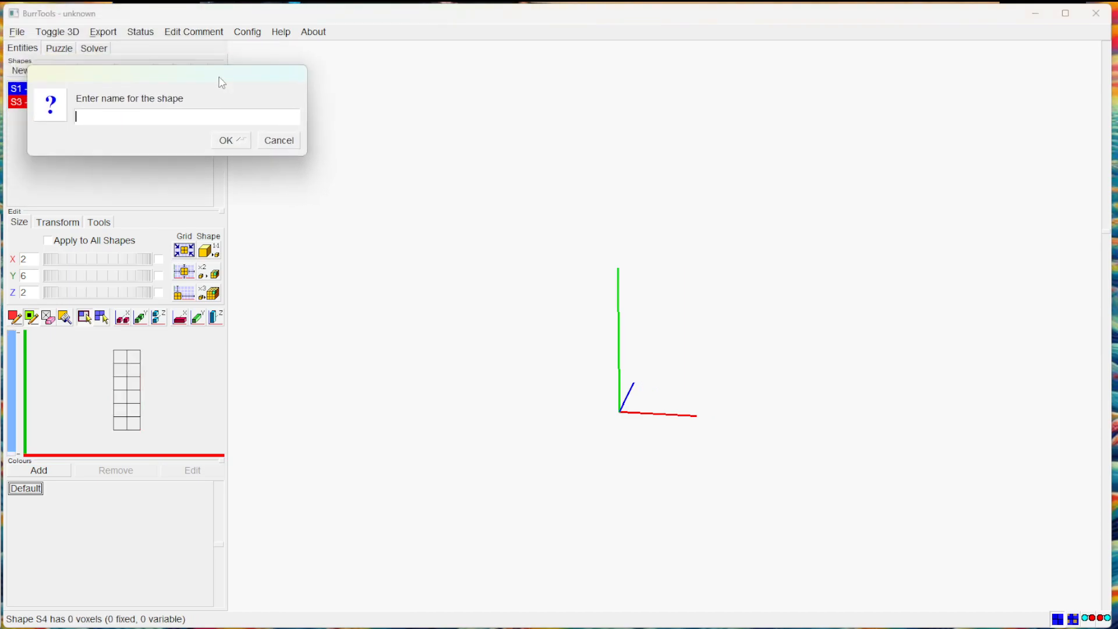
pyautogui.write('Voxel')
pyautogui.press('Return')
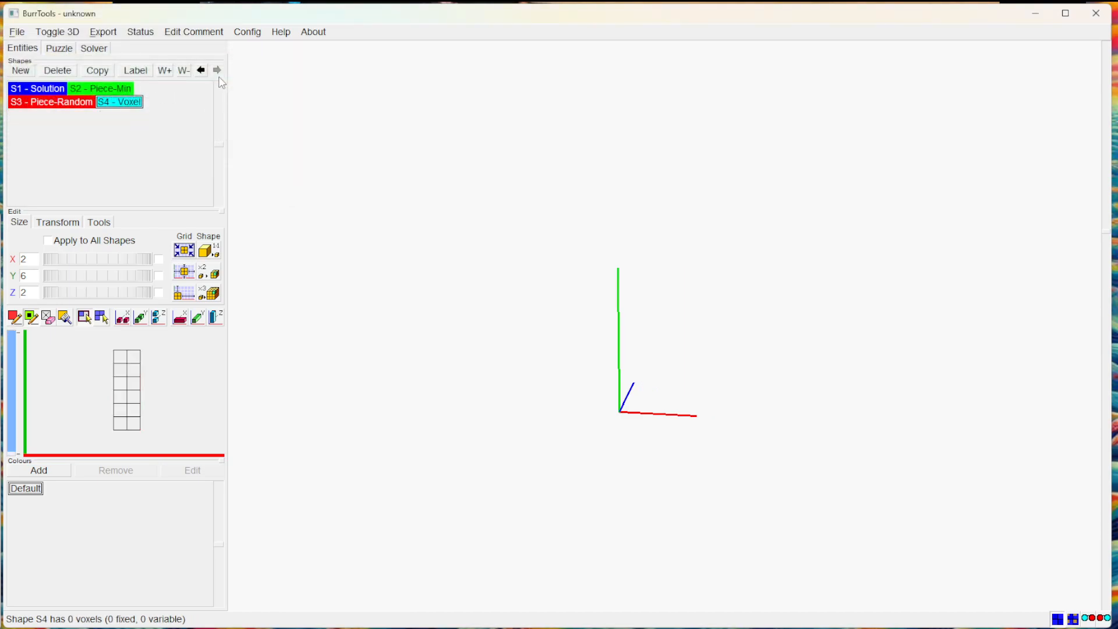
# Set the Voxel shape's grid size to 1 in X, Y and Z
pyautogui.doubleClick(23, 259)
pyautogui.write('1')
pyautogui.press('Tab')
pyautogui.write('1')
pyautogui.press('Tab')
pyautogui.write('1')
pyautogui.click(32, 276)
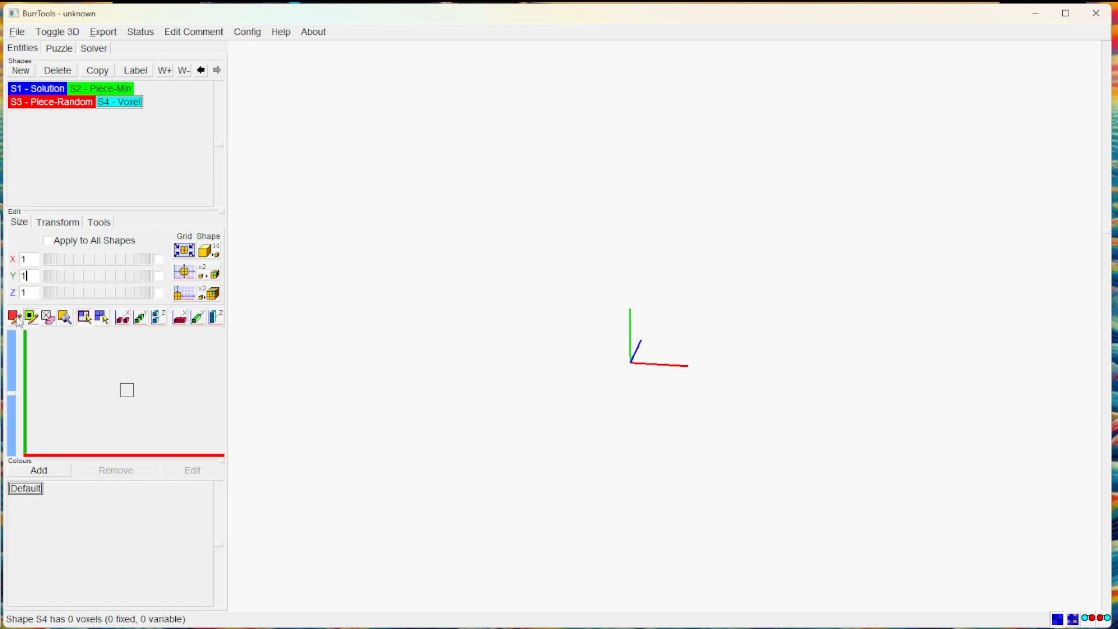
# Fill the Voxel shape's single cell with a normal voxel and review the Piece-Random shape in 3D
pyautogui.click(17, 319)
pyautogui.click(126, 390)
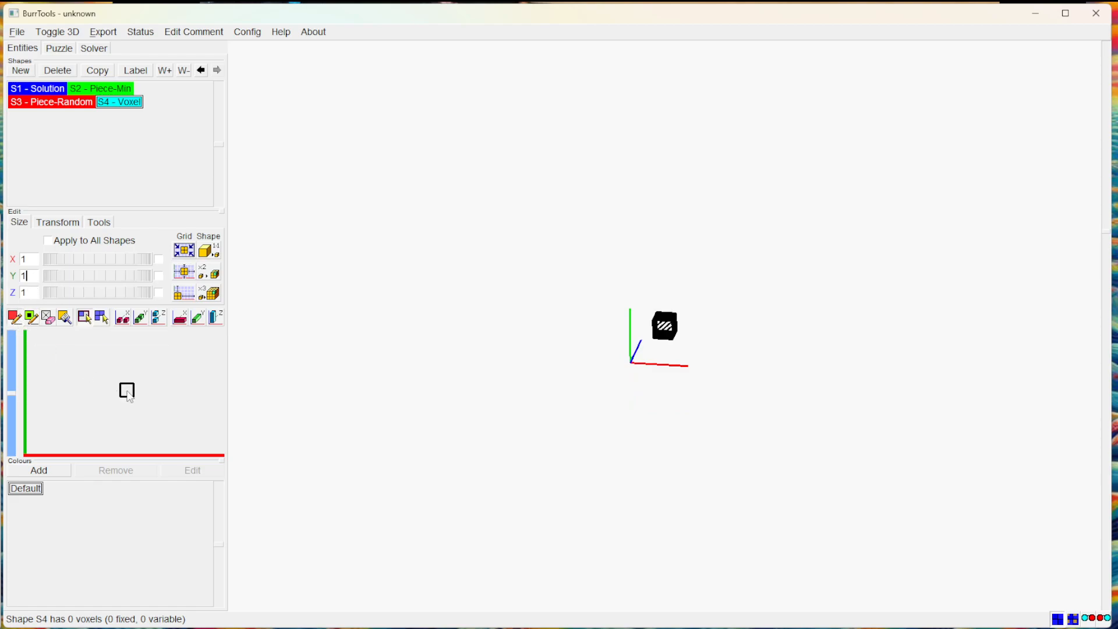
pyautogui.click(127, 390)
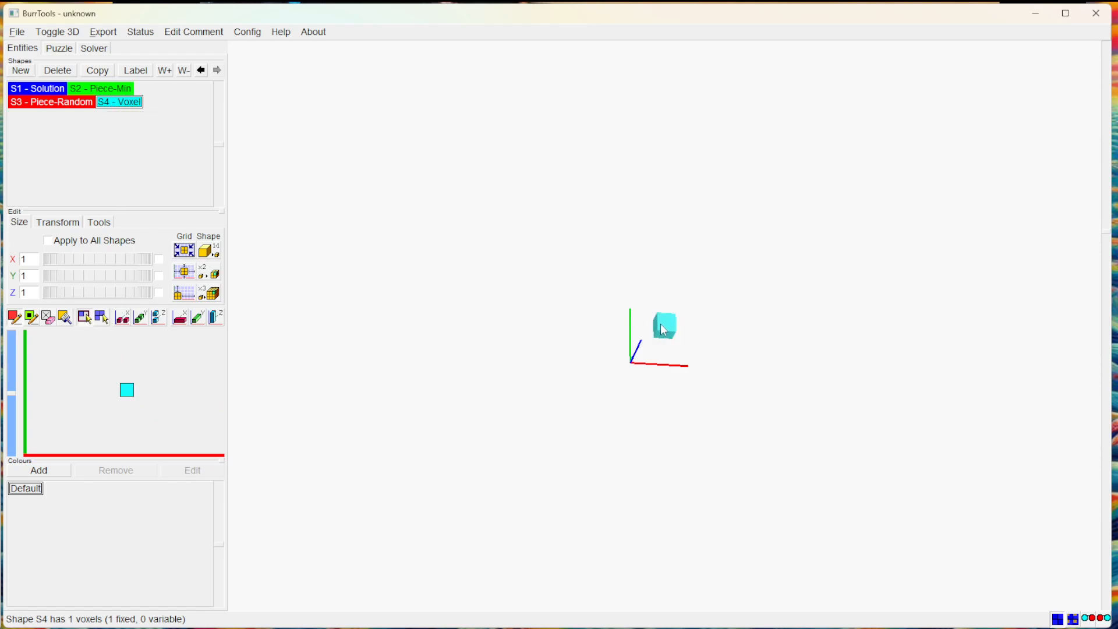
pyautogui.click(60, 103)
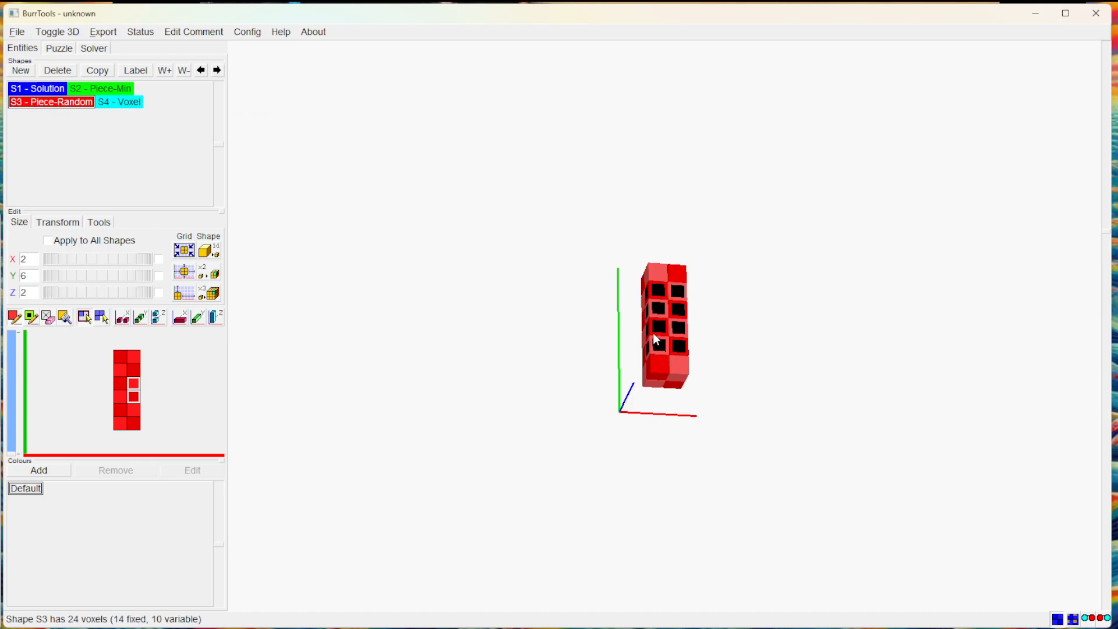
pyautogui.moveTo(768, 315); pyautogui.dragTo(652, 294)
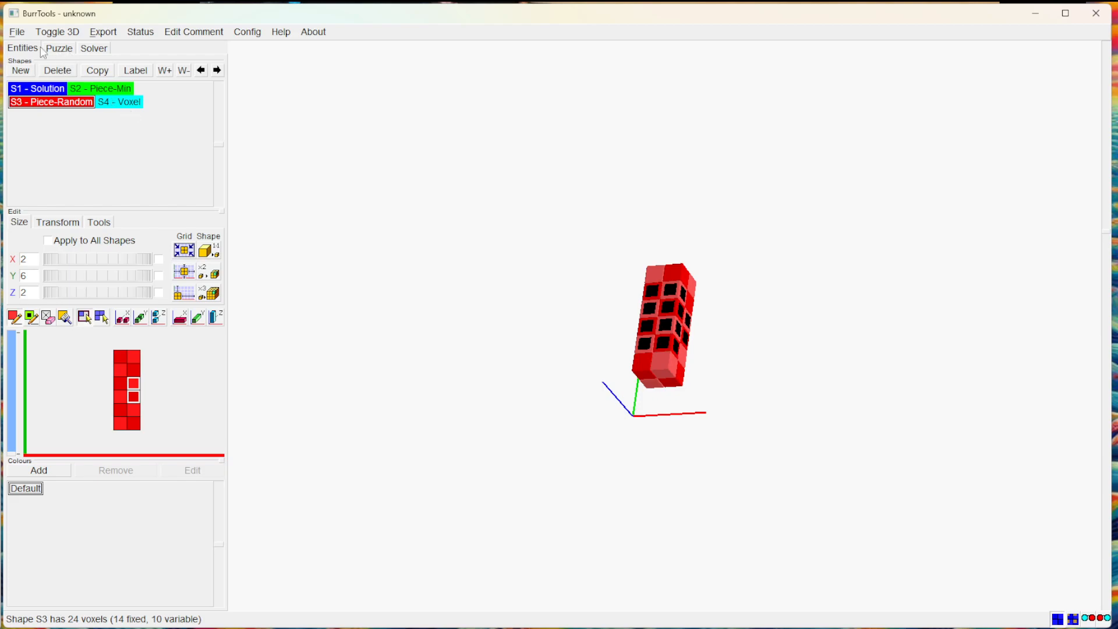
# Create a new puzzle problem and name it Piece
pyautogui.click(59, 49)
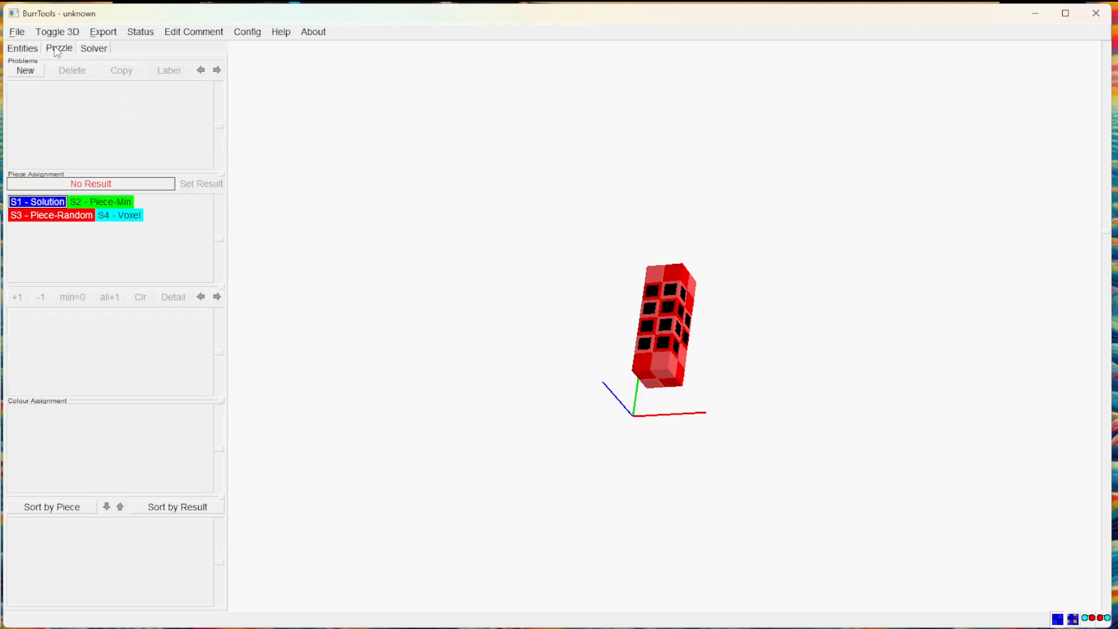
pyautogui.click(24, 70)
pyautogui.click(165, 72)
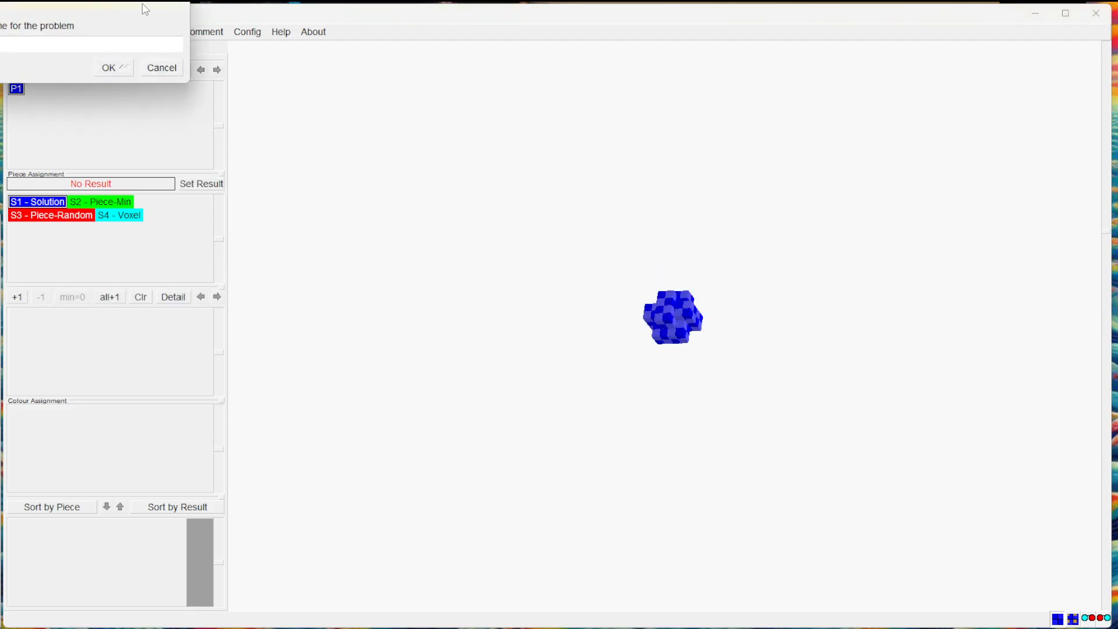
pyautogui.moveTo(146, 8); pyautogui.dragTo(199, 64)
pyautogui.write('Piece')
pyautogui.press('Return')
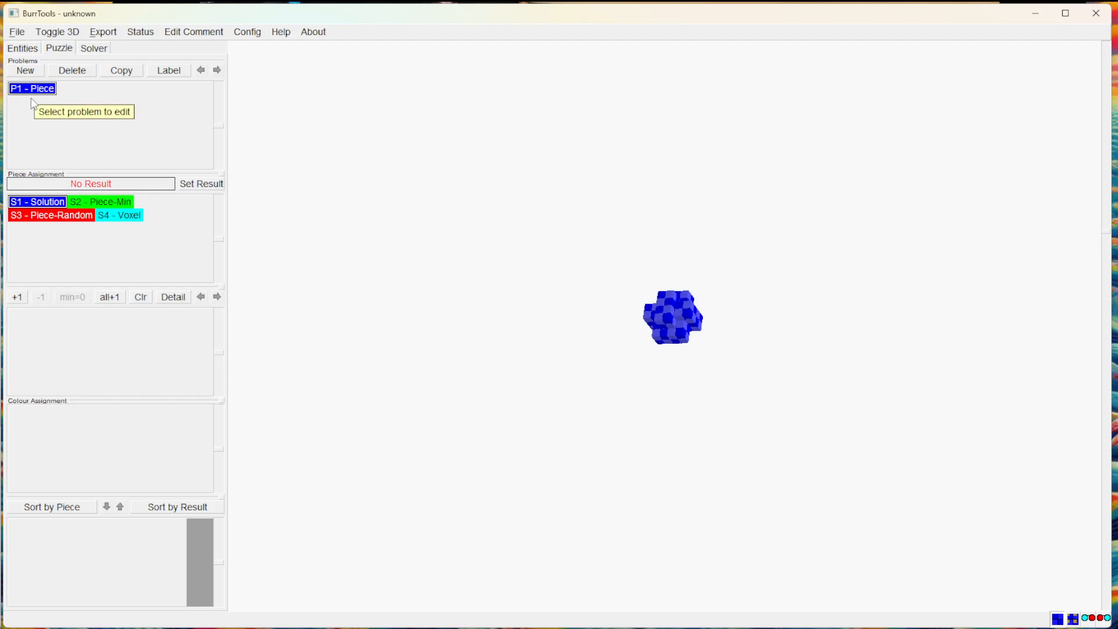
# Set Piece-Random as the result of the Piece problem and add one Piece-Min and one Voxel as its pieces
pyautogui.click(68, 219)
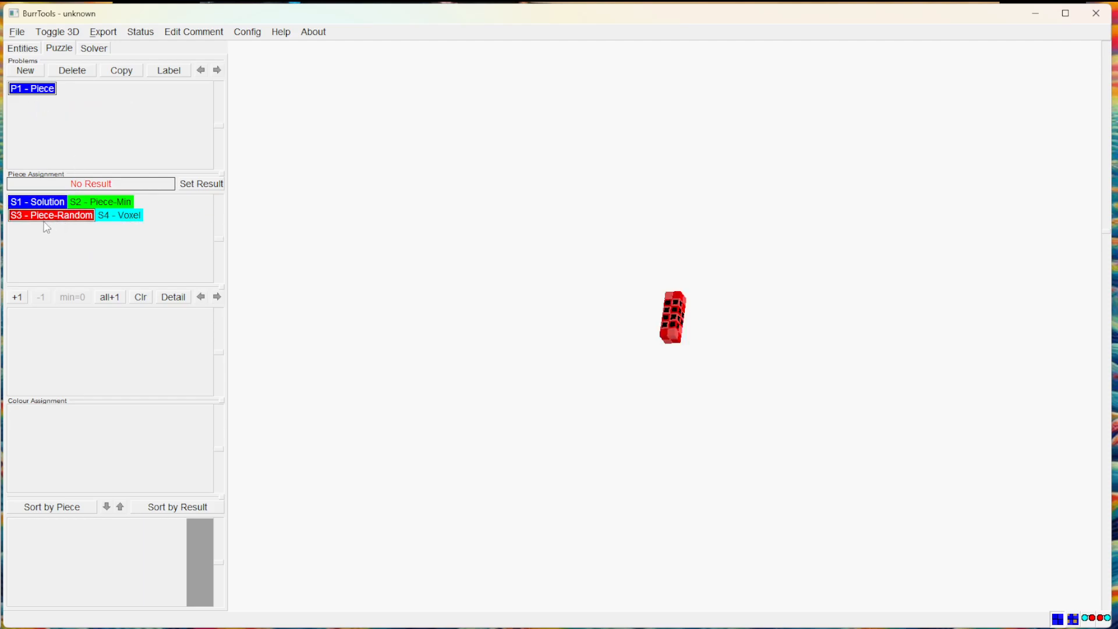
pyautogui.click(215, 185)
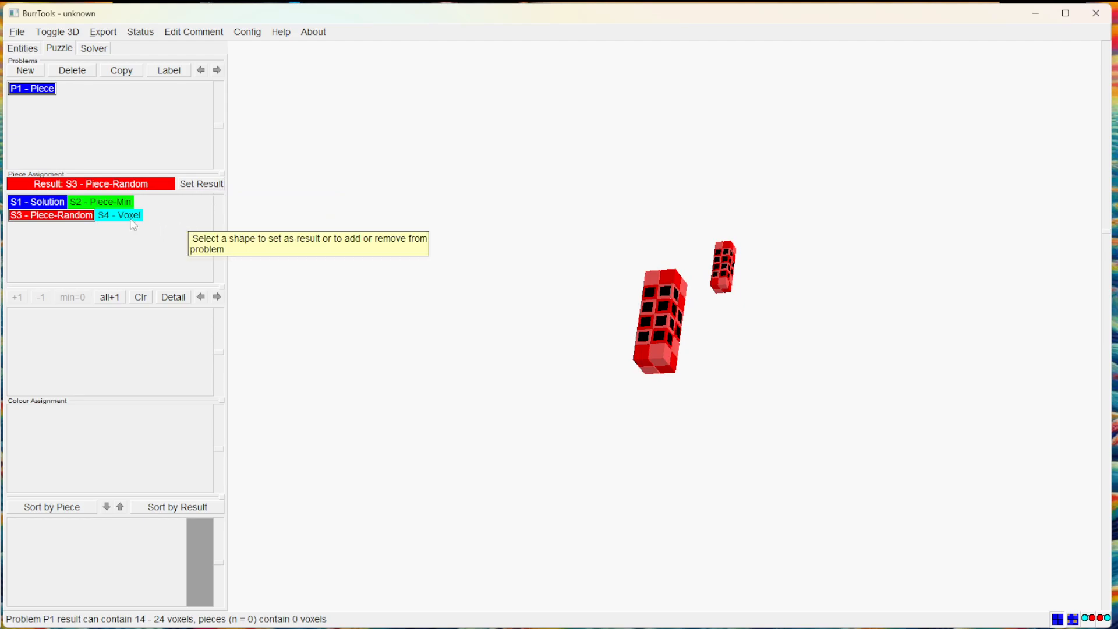
pyautogui.click(106, 201)
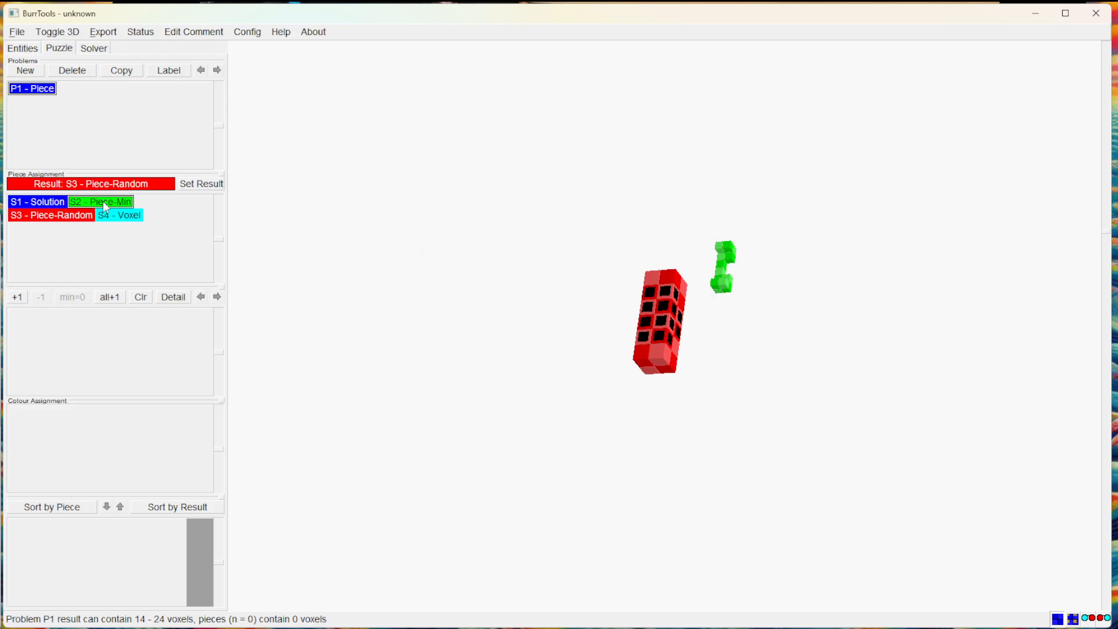
pyautogui.click(18, 298)
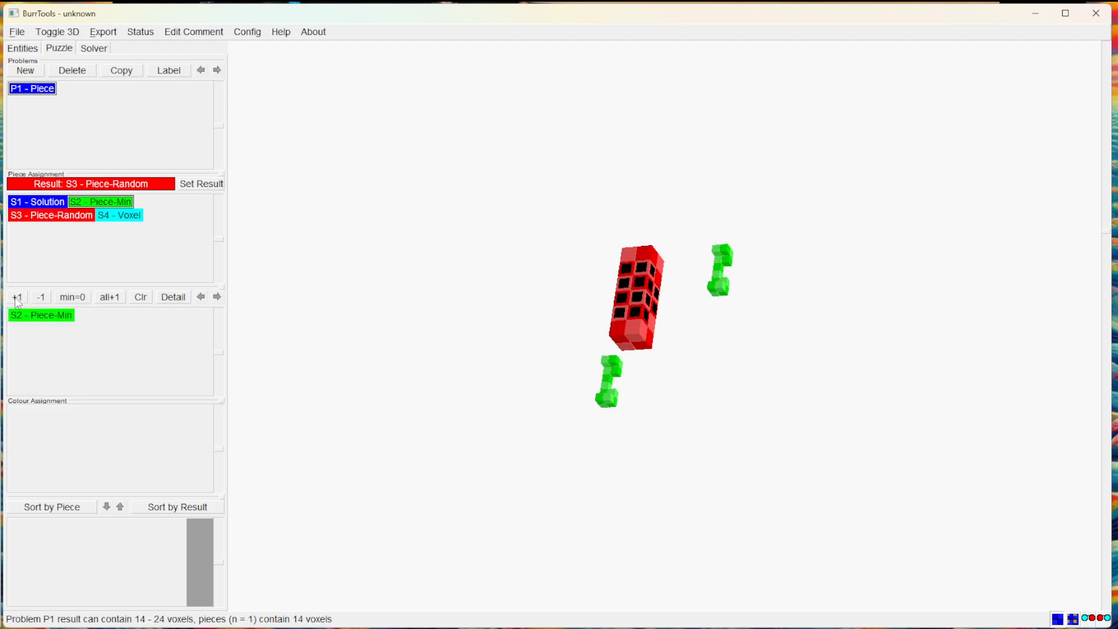
pyautogui.click(123, 216)
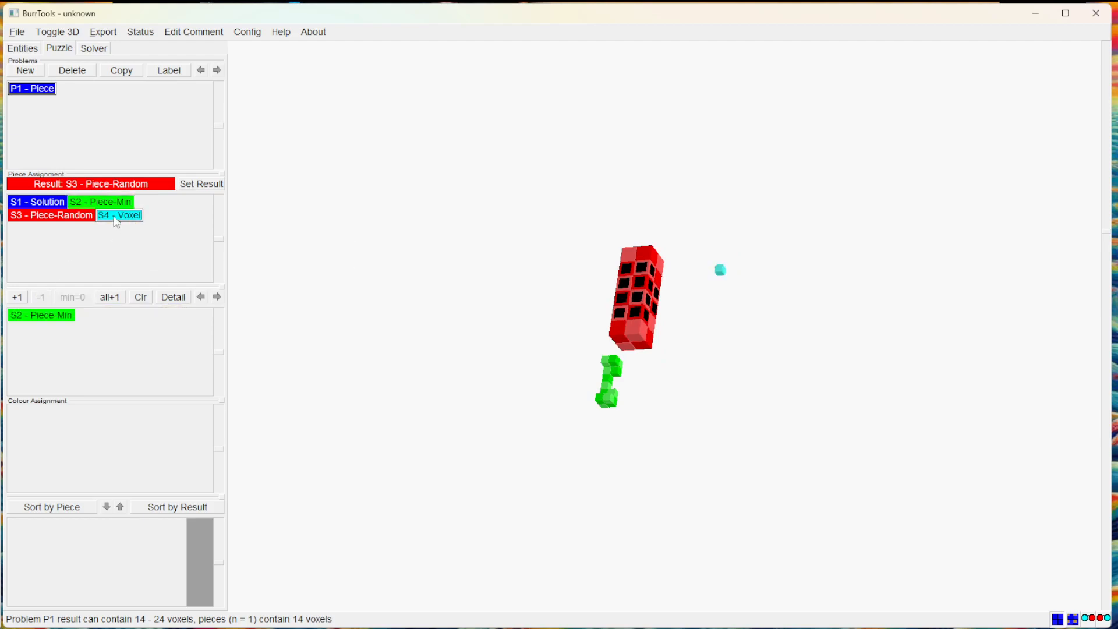
pyautogui.click(18, 298)
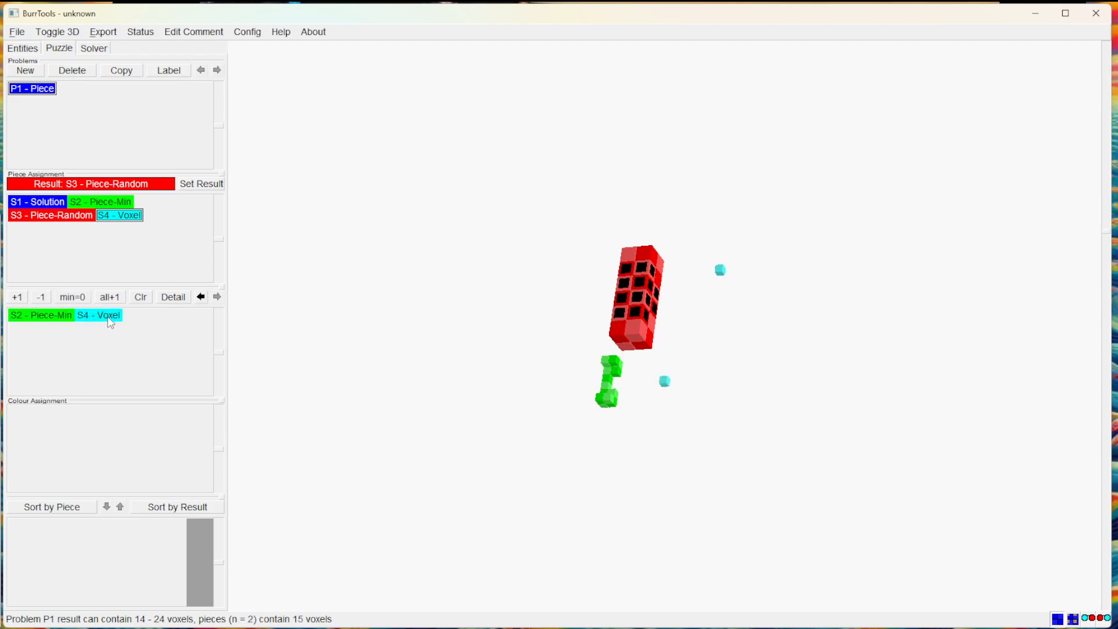
# Set the Voxel piece's count in the problem details to a minimum of 0 and a maximum of 10
pyautogui.click(173, 298)
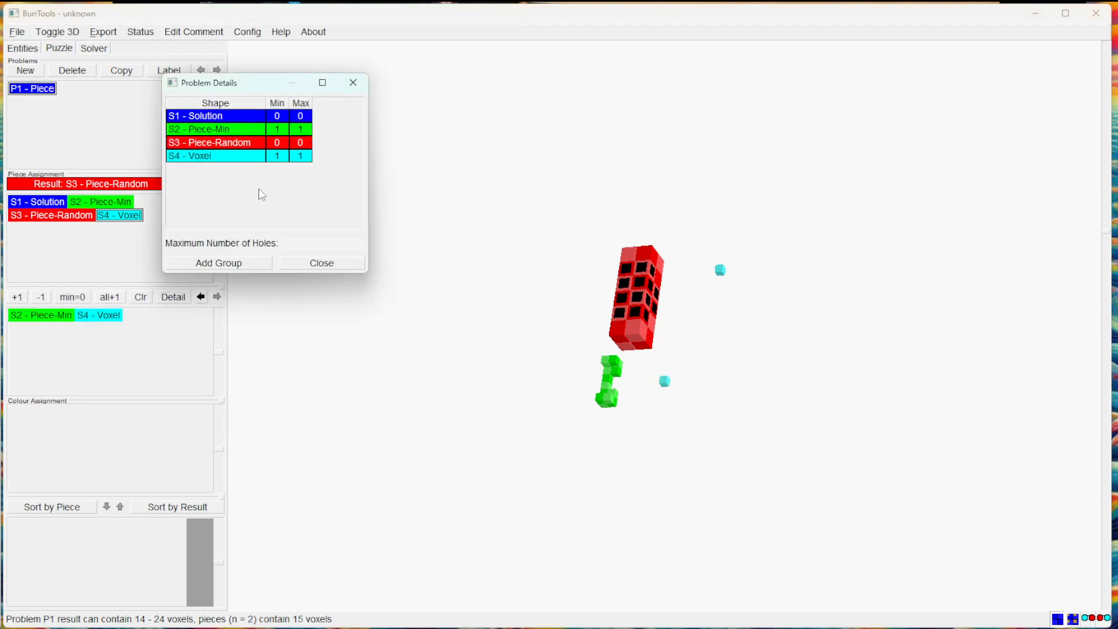
pyautogui.doubleClick(278, 156)
pyautogui.write('0')
pyautogui.doubleClick(300, 156)
pyautogui.write('10')
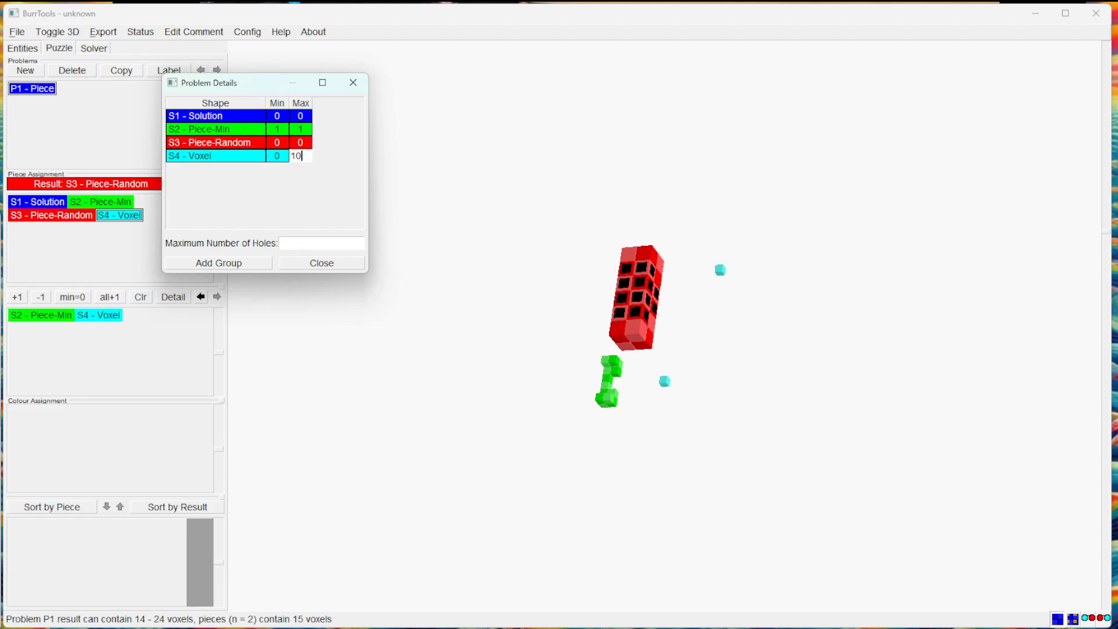
pyautogui.click(284, 157)
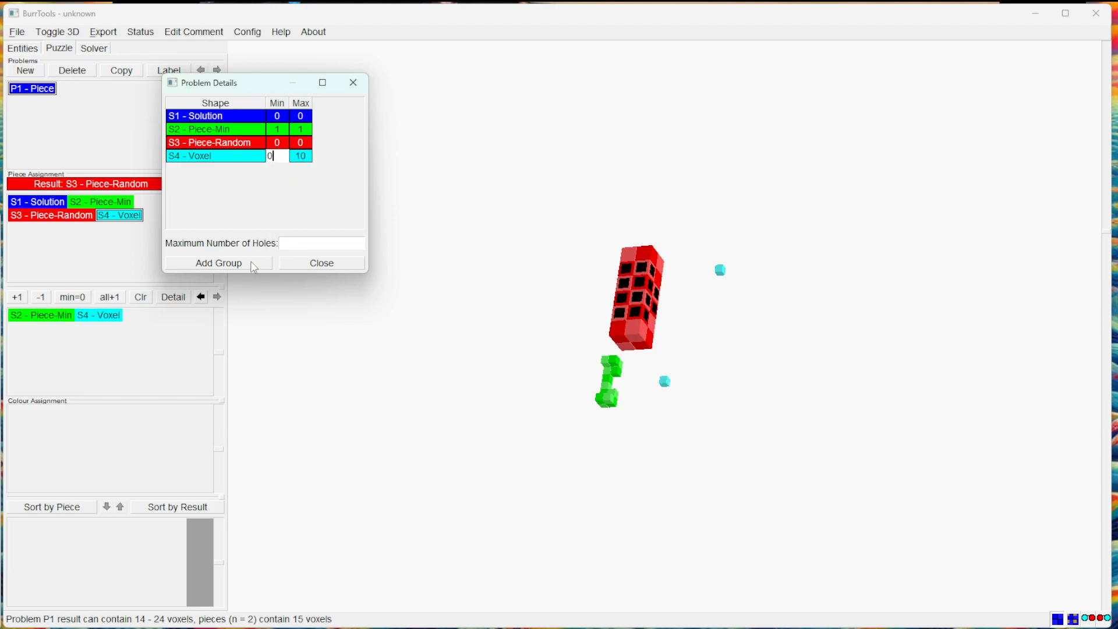
pyautogui.click(319, 263)
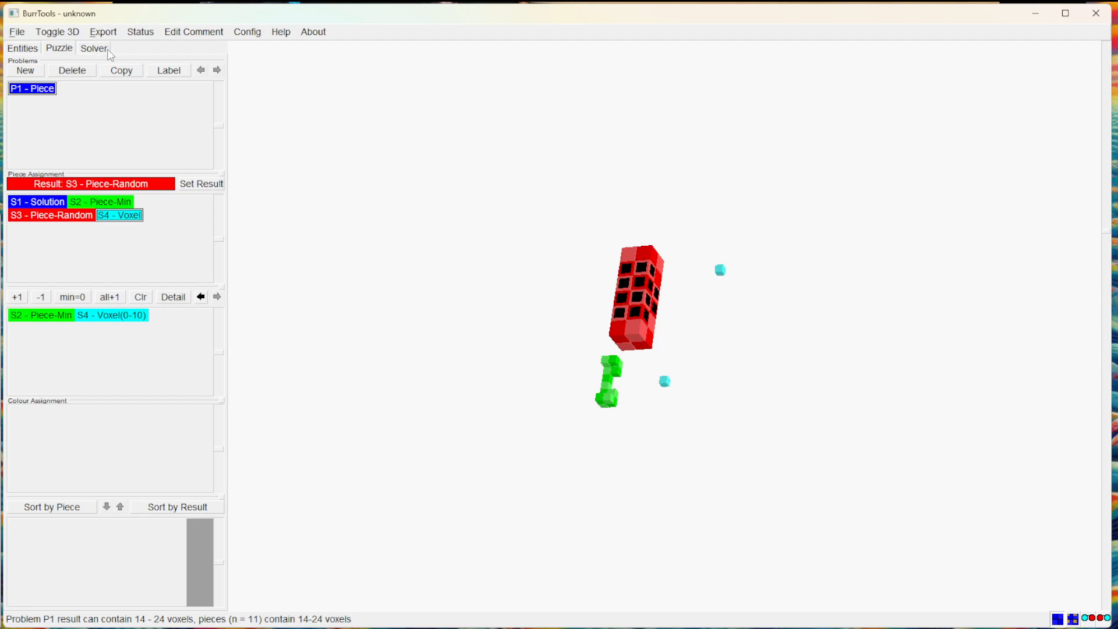
# Enable the expensive rotation check and keeping of mirror solutions for solving the Piece problem
pyautogui.click(94, 49)
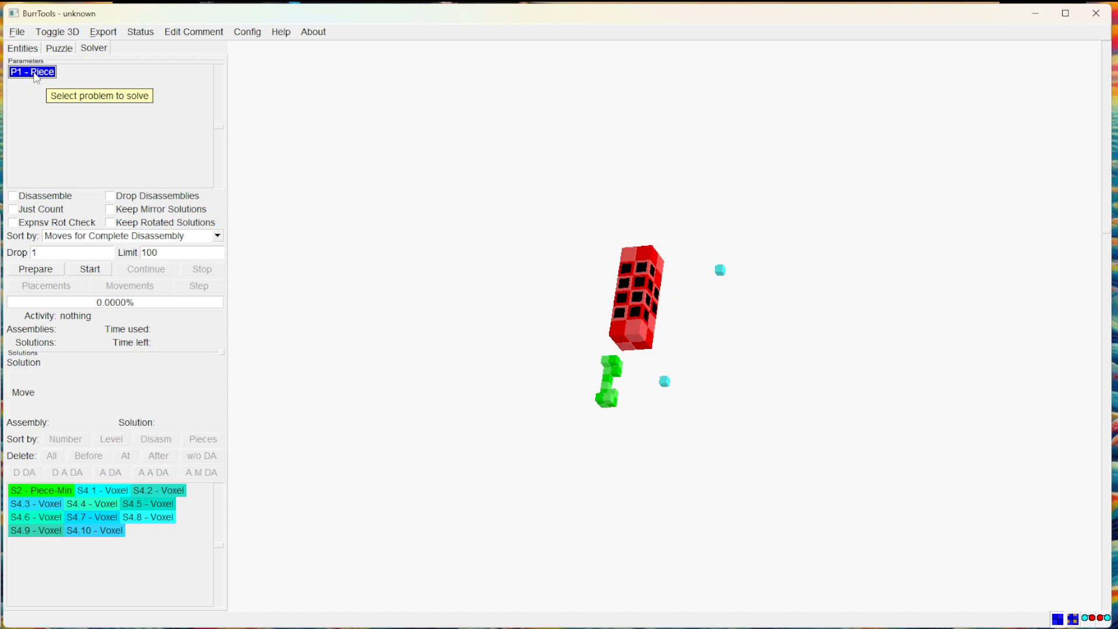
pyautogui.click(12, 223)
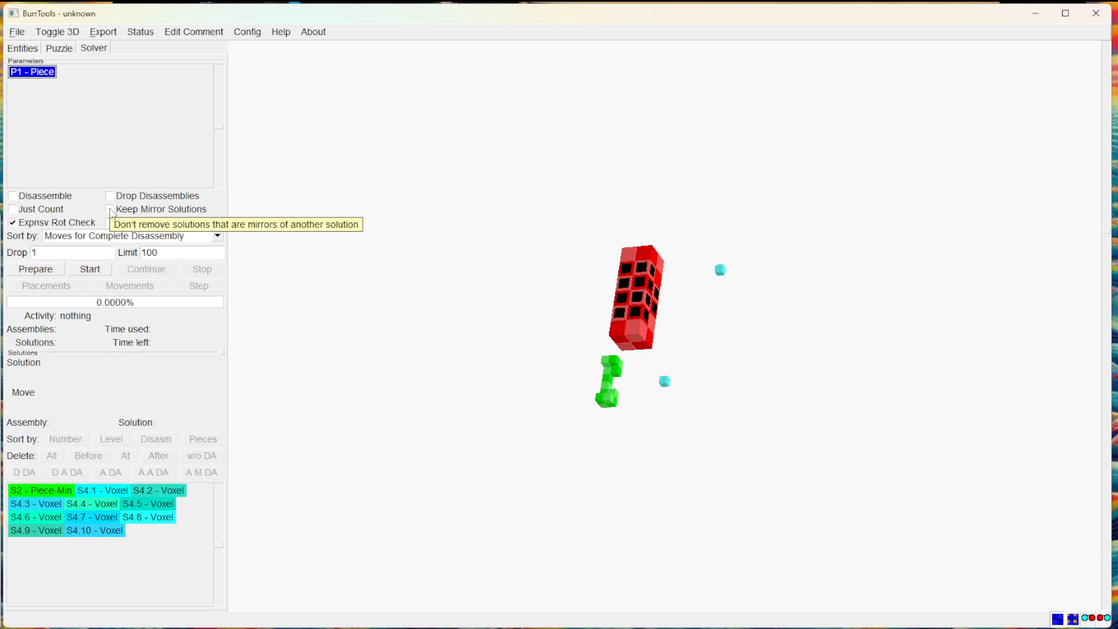
pyautogui.click(110, 210)
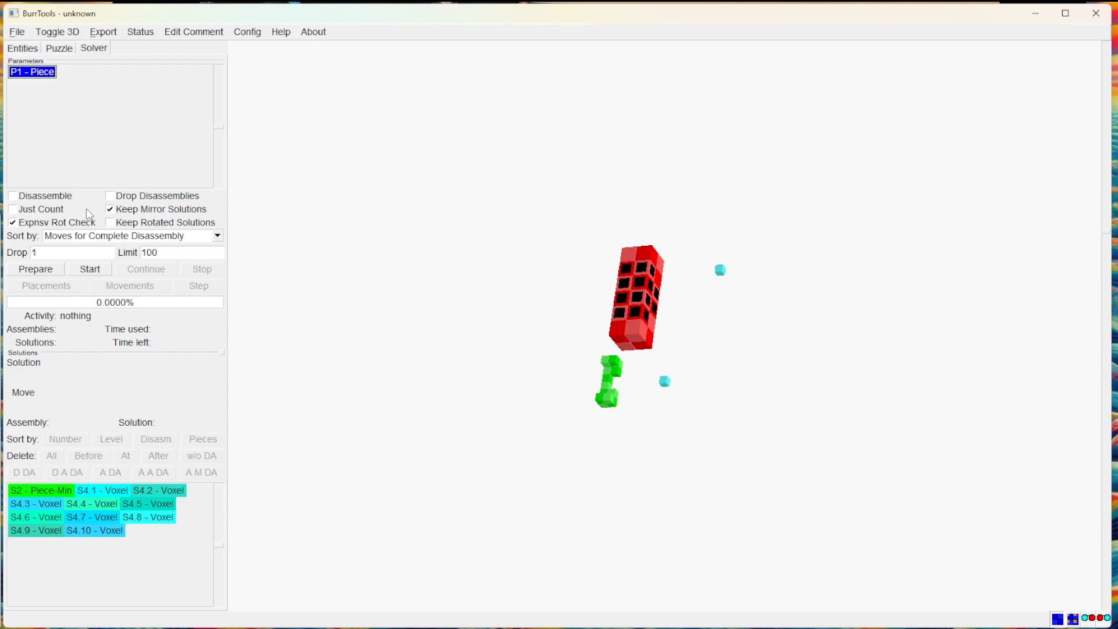
# Prepare the Piece problem, set the solution limit to 100000 and start solving it
pyautogui.click(41, 272)
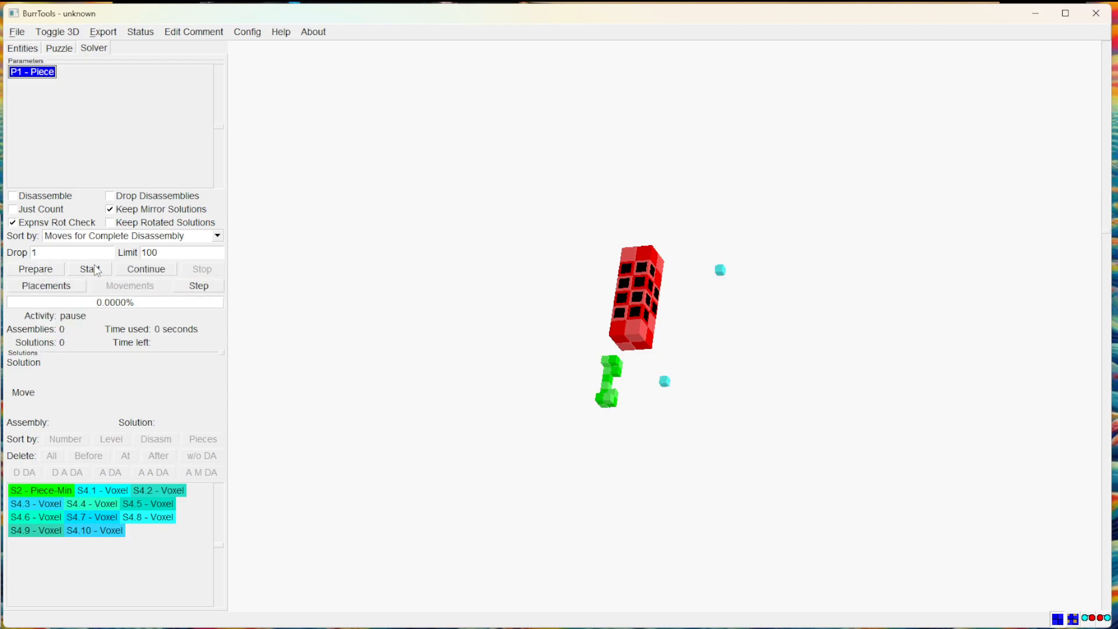
pyautogui.click(162, 253)
pyautogui.write('00000')
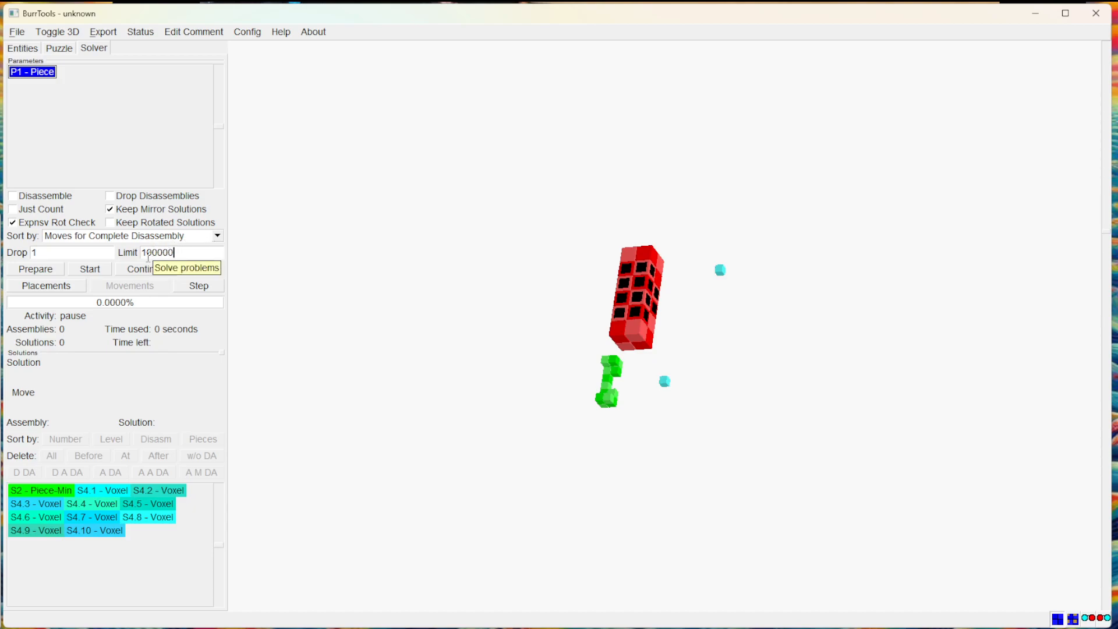
pyautogui.click(79, 271)
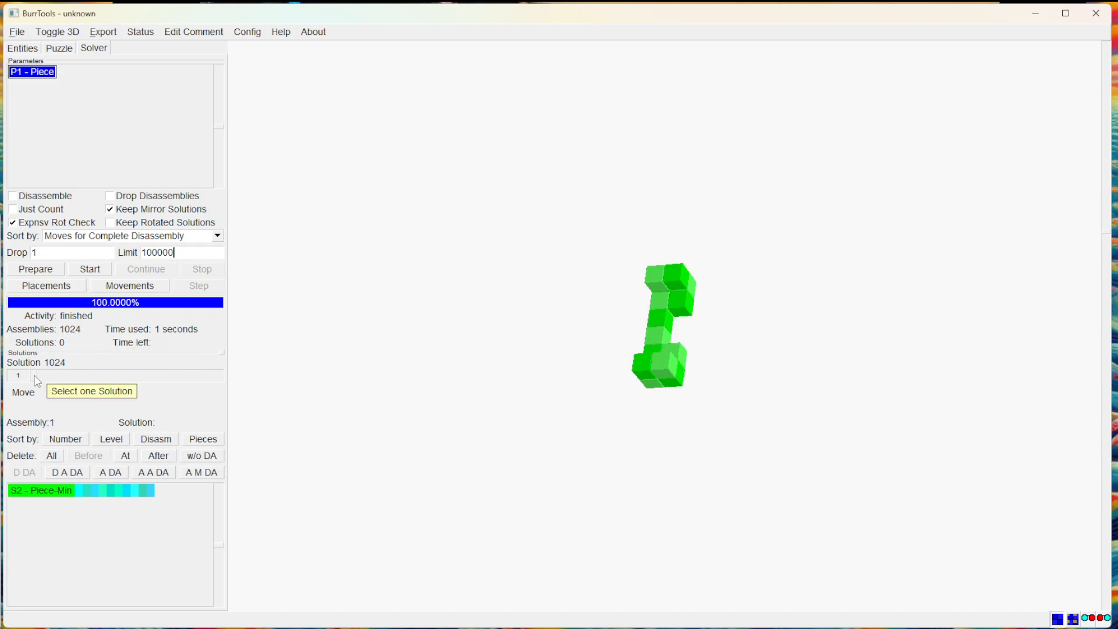
# Browse the Piece problem's assemblies from first to last and examine assembly 282 from several angles in 3D
pyautogui.moveTo(35, 381); pyautogui.dragTo(236, 384)
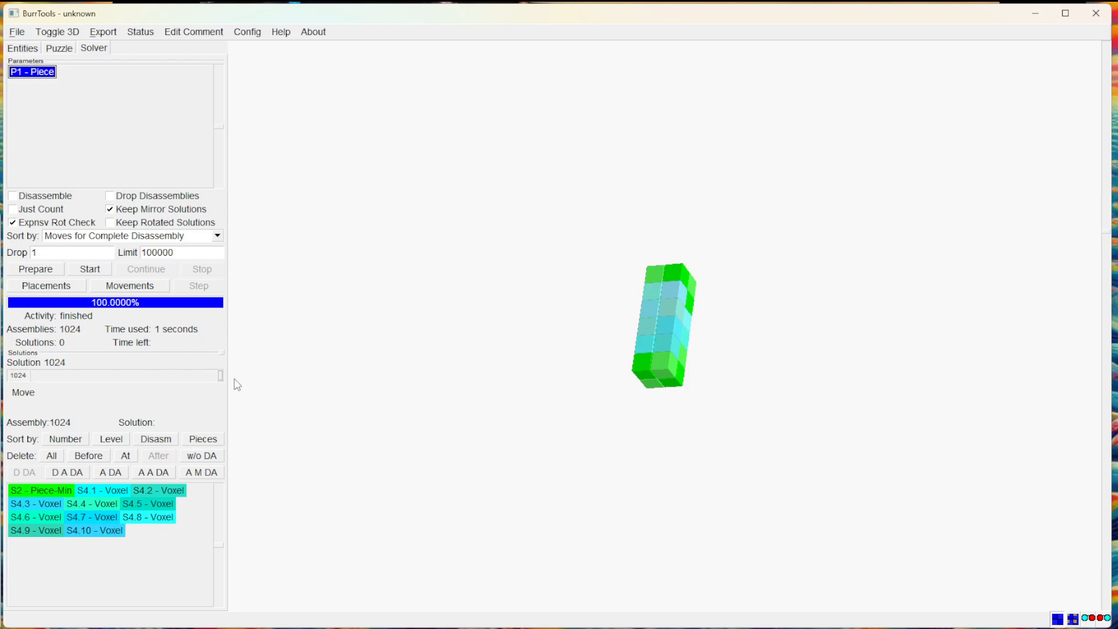
pyautogui.moveTo(237, 385); pyautogui.dragTo(90, 382)
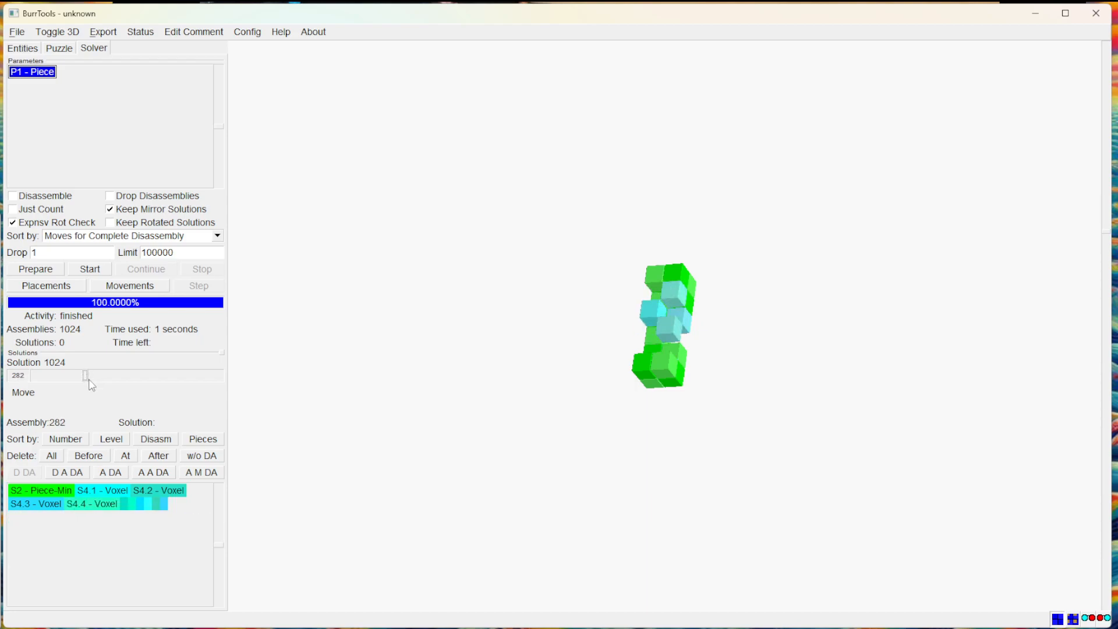
pyautogui.moveTo(662, 334); pyautogui.dragTo(687, 347)
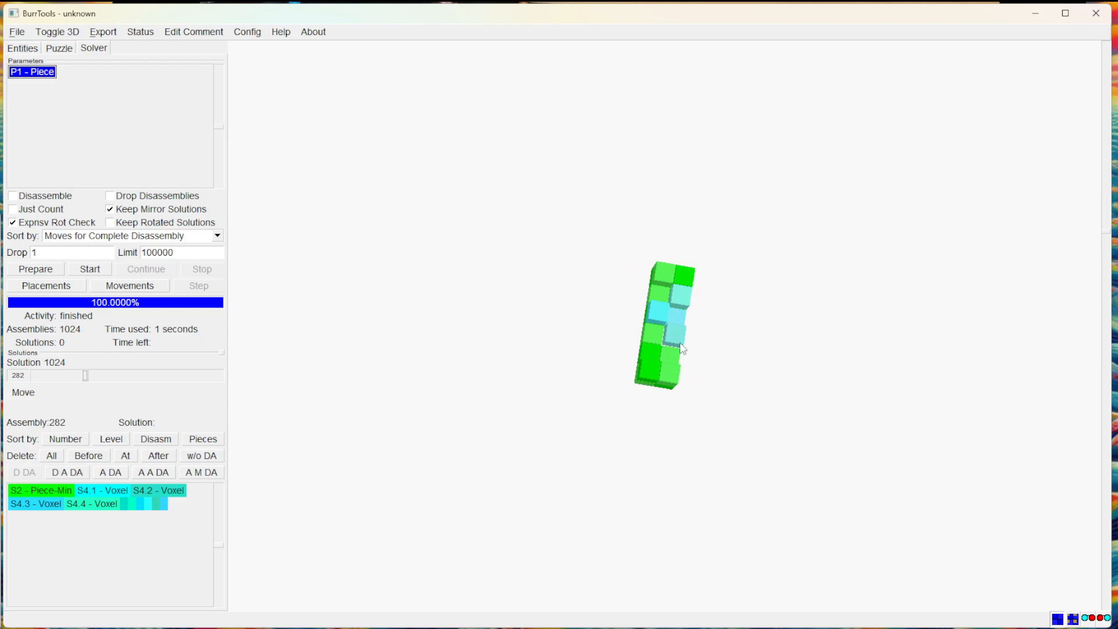
pyautogui.moveTo(767, 277); pyautogui.dragTo(699, 141)
pyautogui.moveTo(691, 252); pyautogui.dragTo(684, 274)
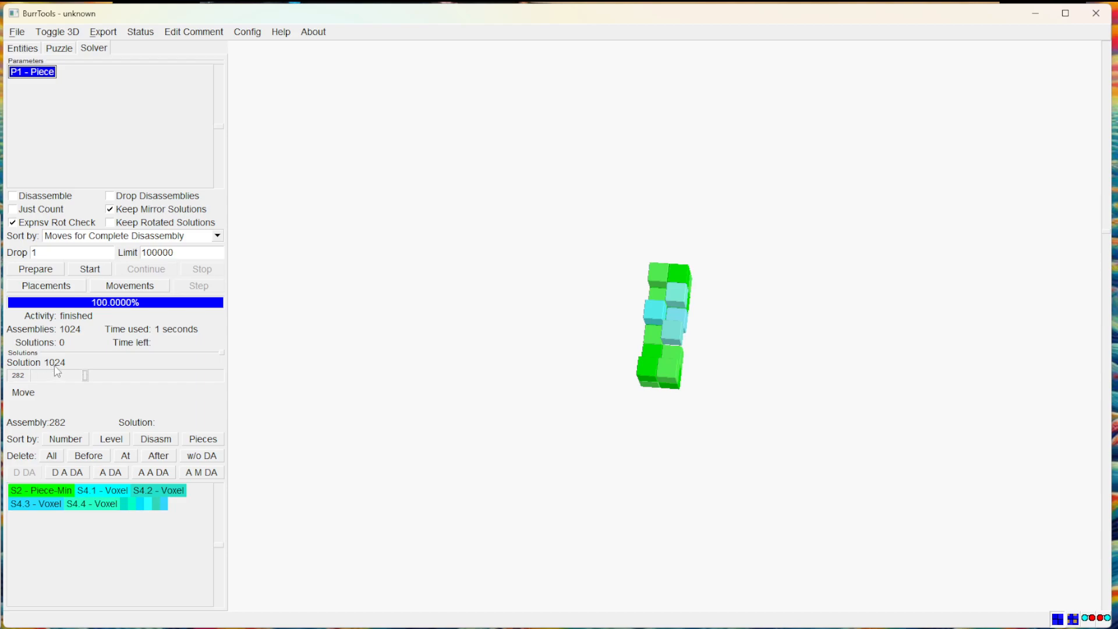
# Import the Piece problem's assemblies as shapes of a new problem, with a range of 0 to 6 and non-notchable shapes dropped
pyautogui.click(17, 32)
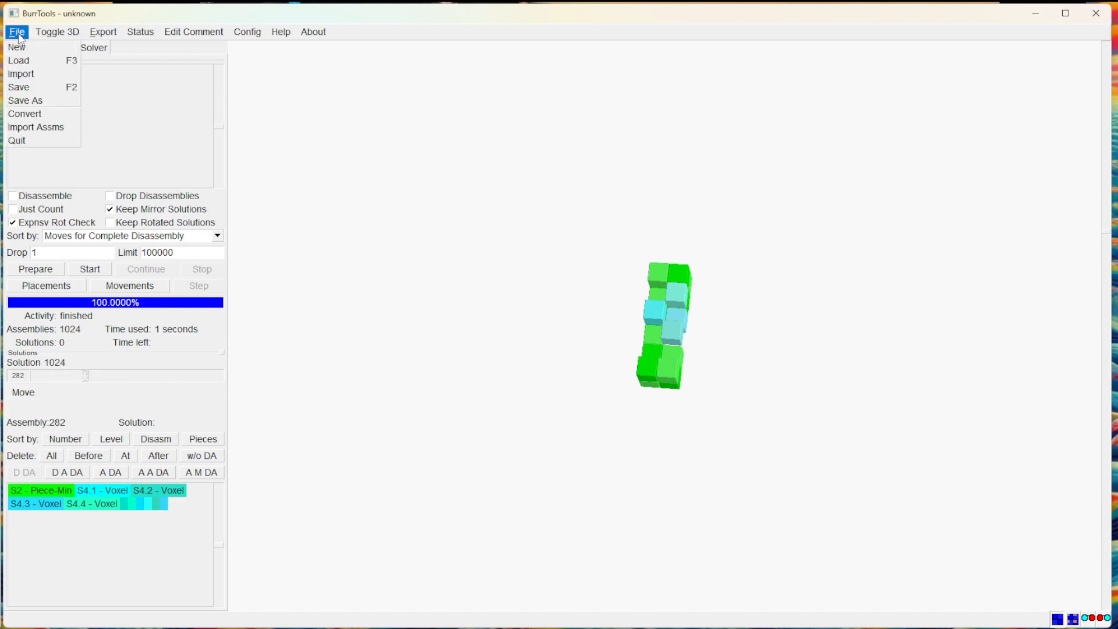
pyautogui.click(53, 129)
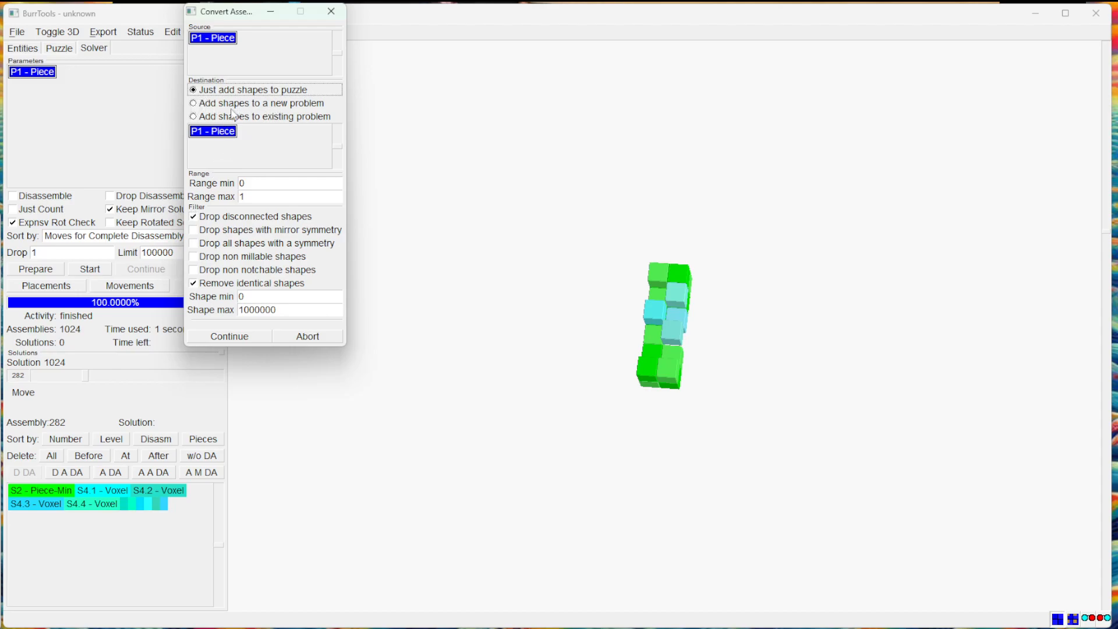
pyautogui.click(198, 104)
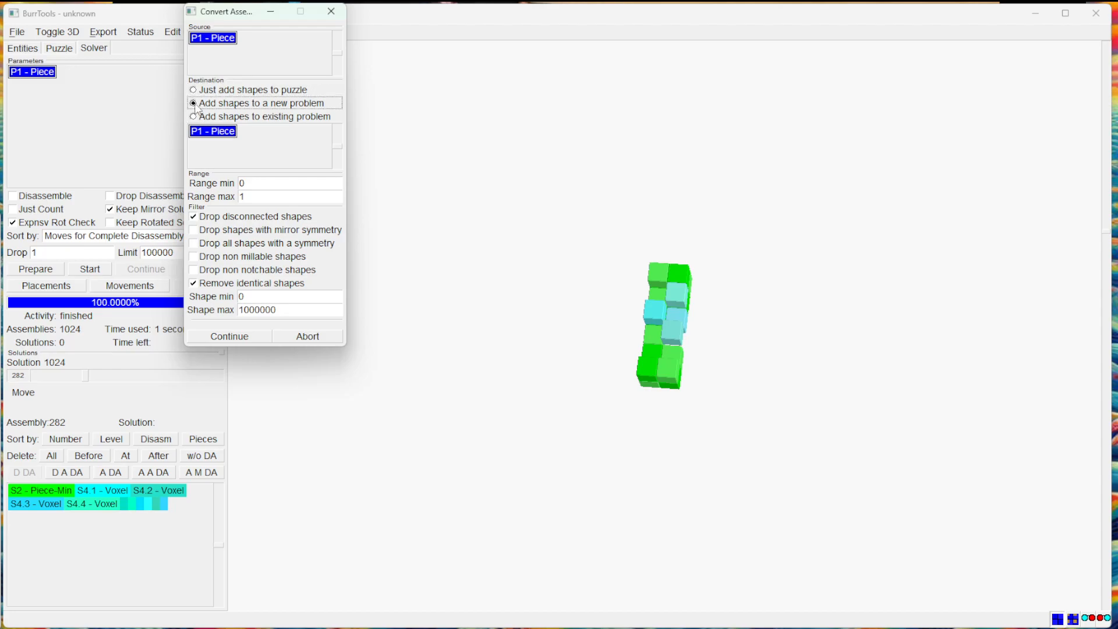
pyautogui.doubleClick(251, 198)
pyautogui.doubleClick(242, 182)
pyautogui.write('1')
pyautogui.doubleClick(242, 183)
pyautogui.write('0')
pyautogui.moveTo(252, 197); pyautogui.dragTo(237, 203)
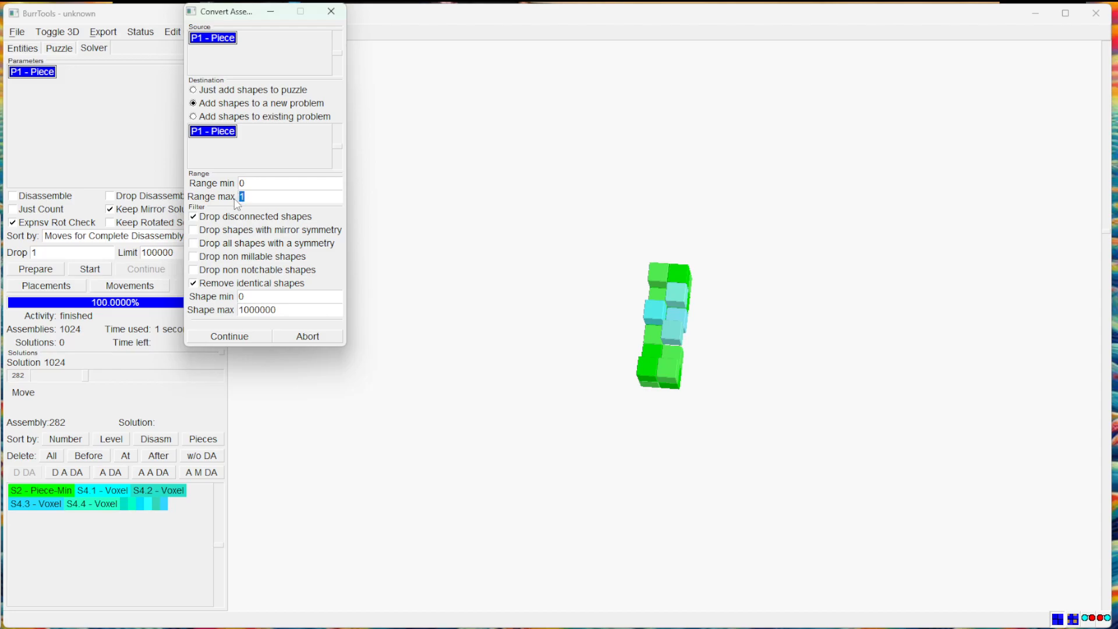
pyautogui.write('6')
pyautogui.click(194, 270)
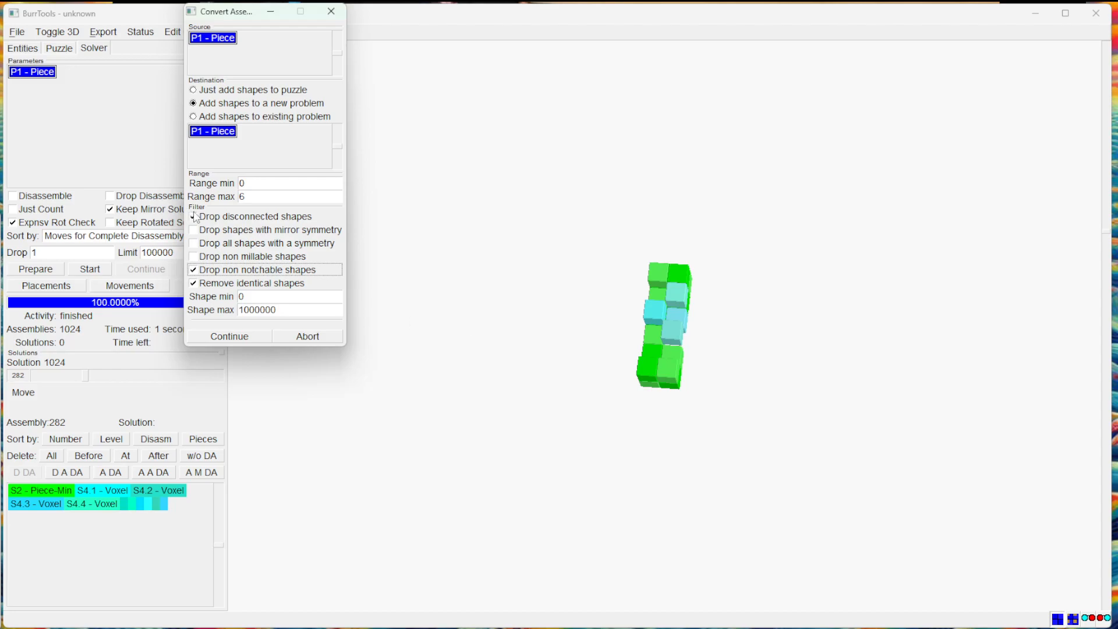
pyautogui.click(240, 336)
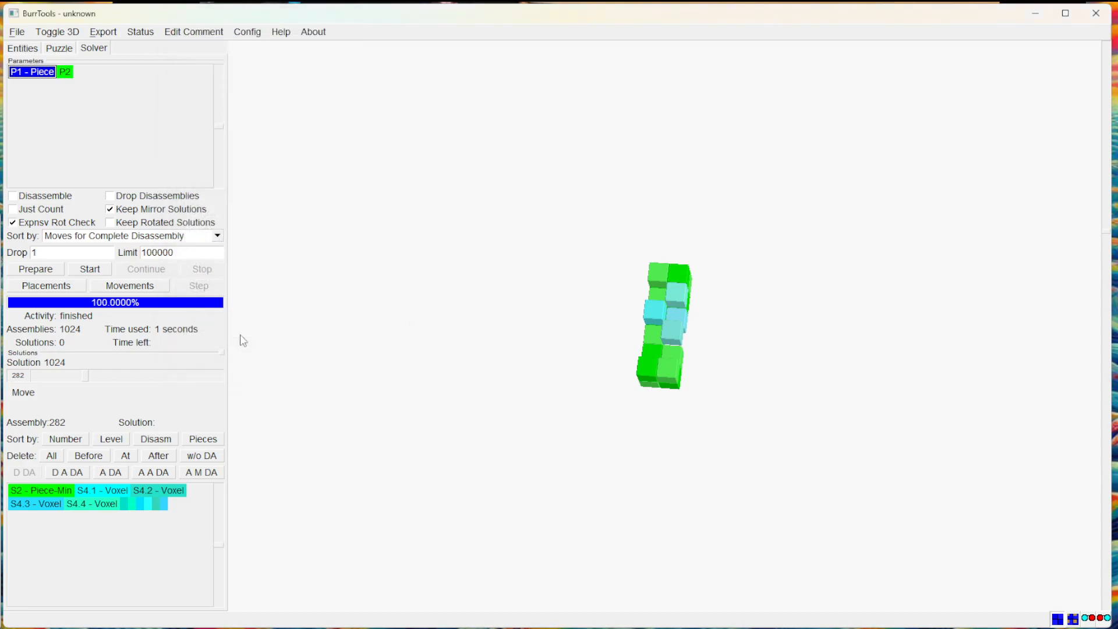
# Set the Solution shape as the result of the new problem P2
pyautogui.click(59, 49)
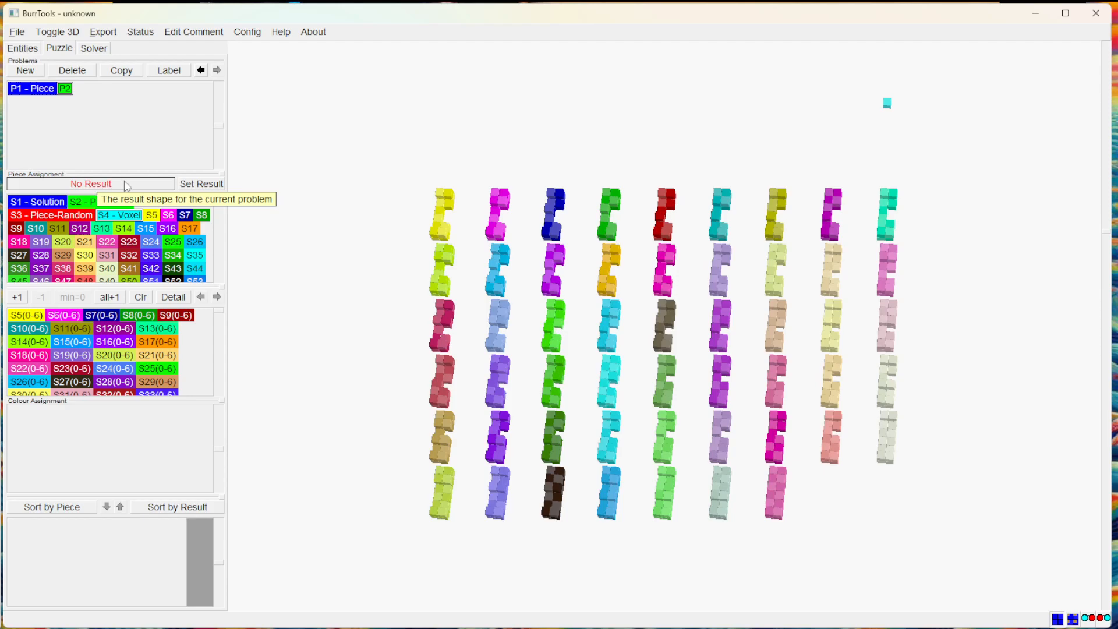
pyautogui.click(46, 204)
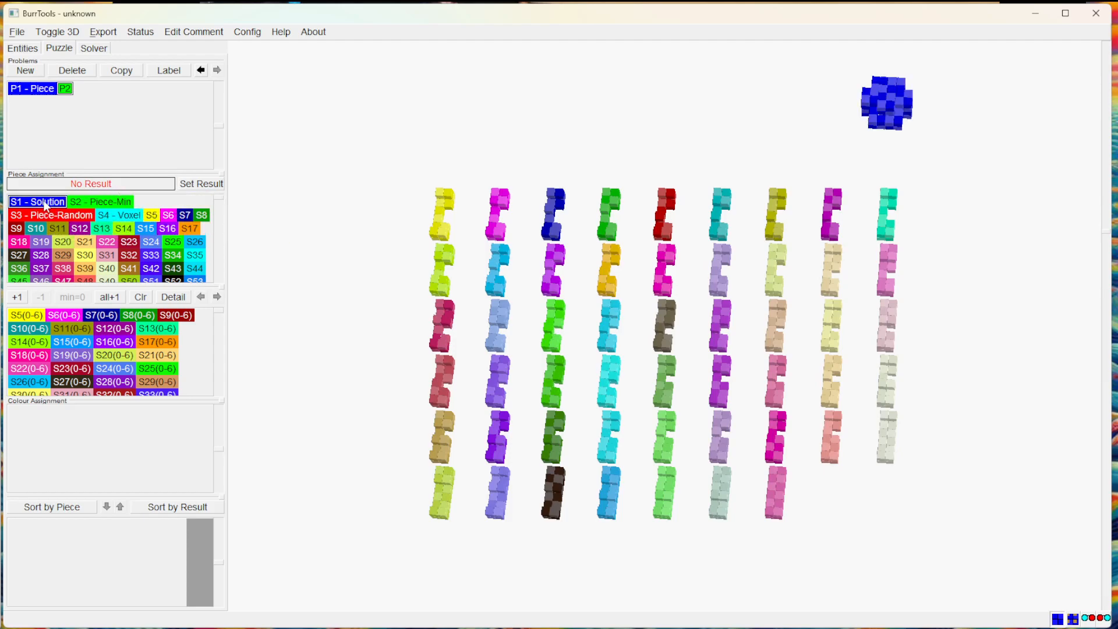
pyautogui.click(201, 184)
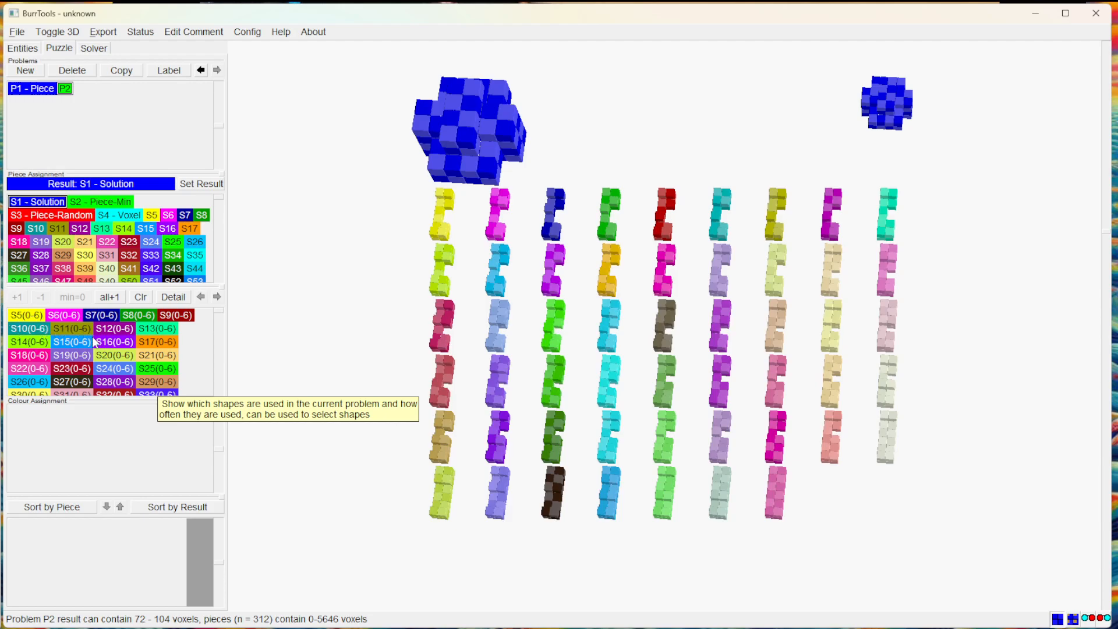
# Configure solving of problem P2 with disassembly on and the expensive rotation check and mirror solutions off
pyautogui.click(94, 49)
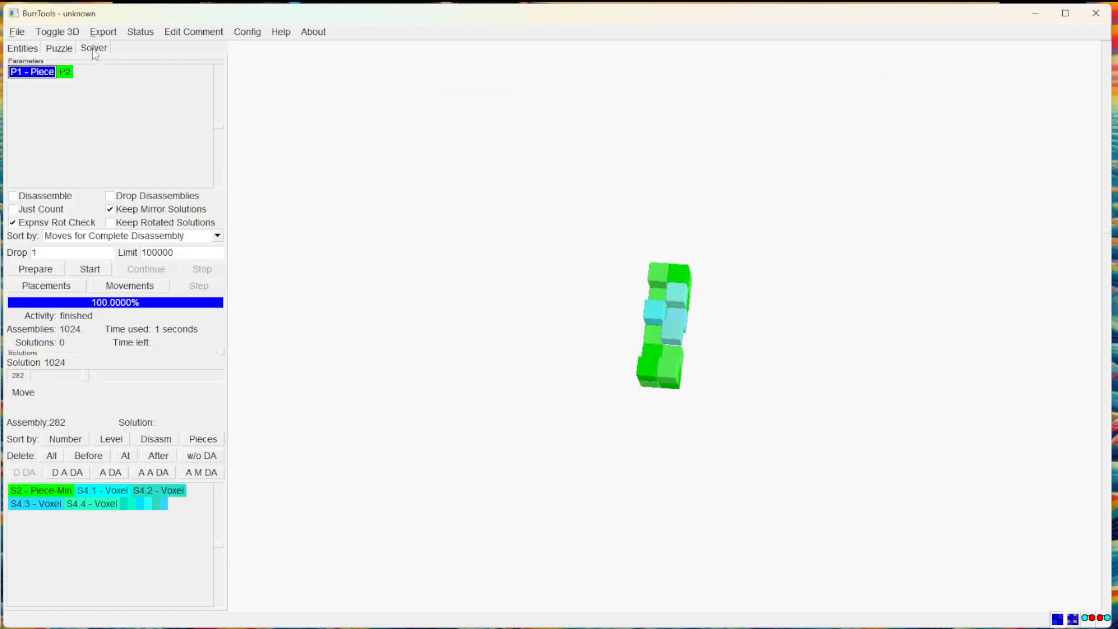
pyautogui.click(65, 72)
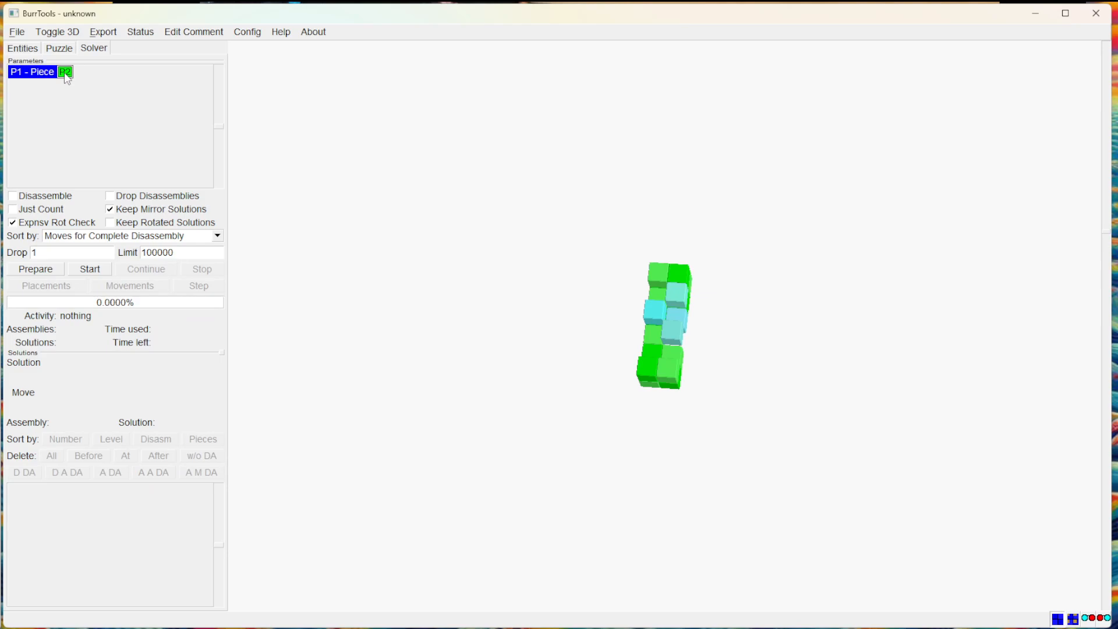
pyautogui.click(12, 224)
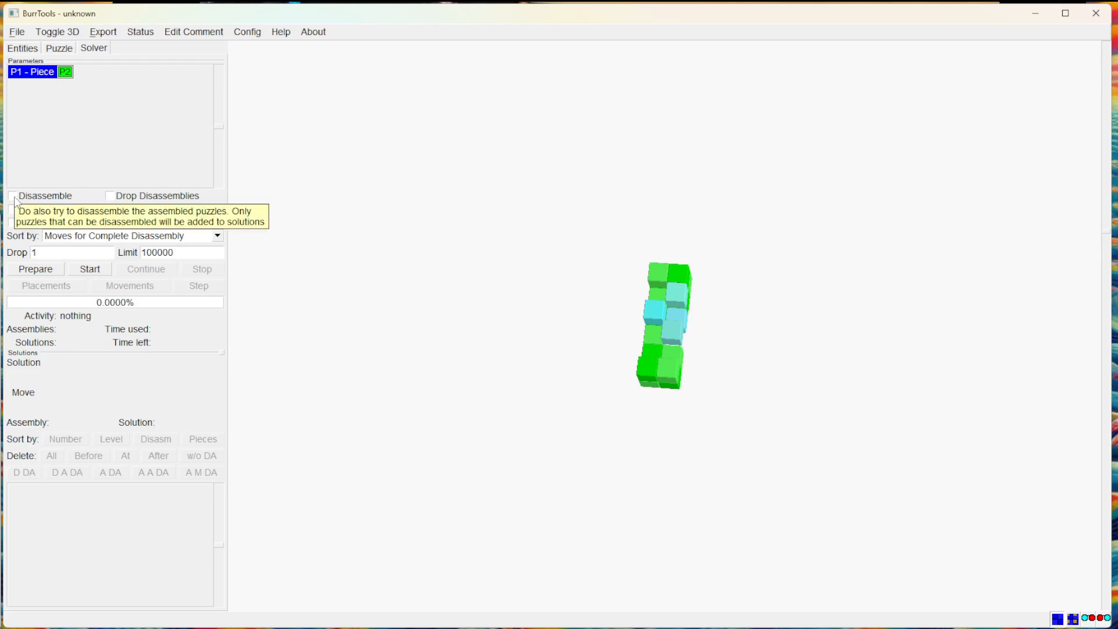
pyautogui.click(13, 197)
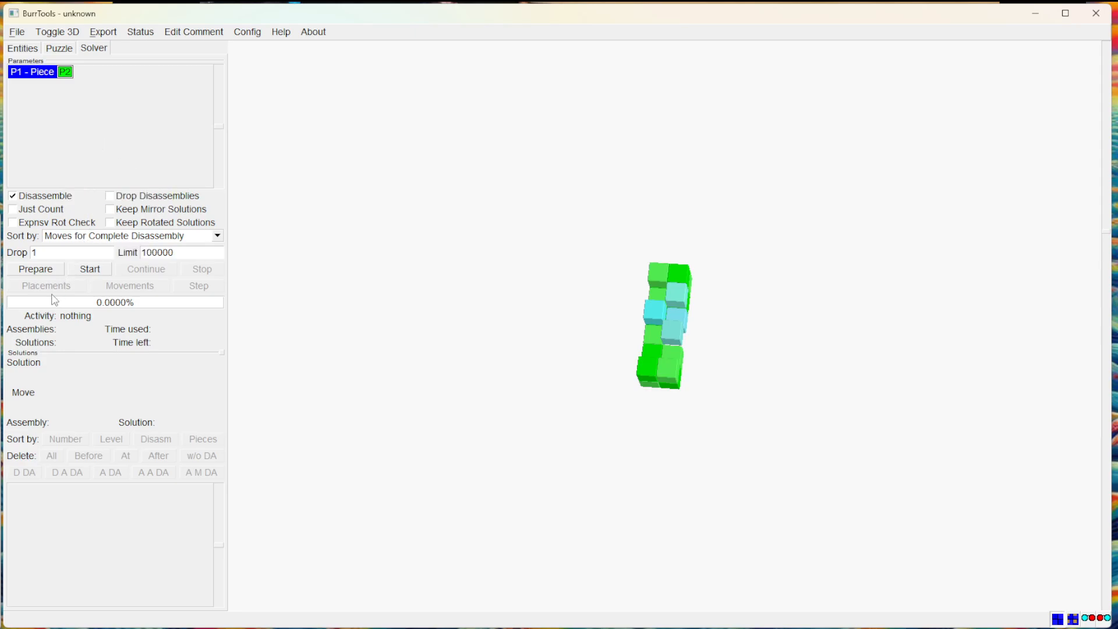
# Prepare problem P2 for solving and set its solution limit to 1000000
pyautogui.click(36, 271)
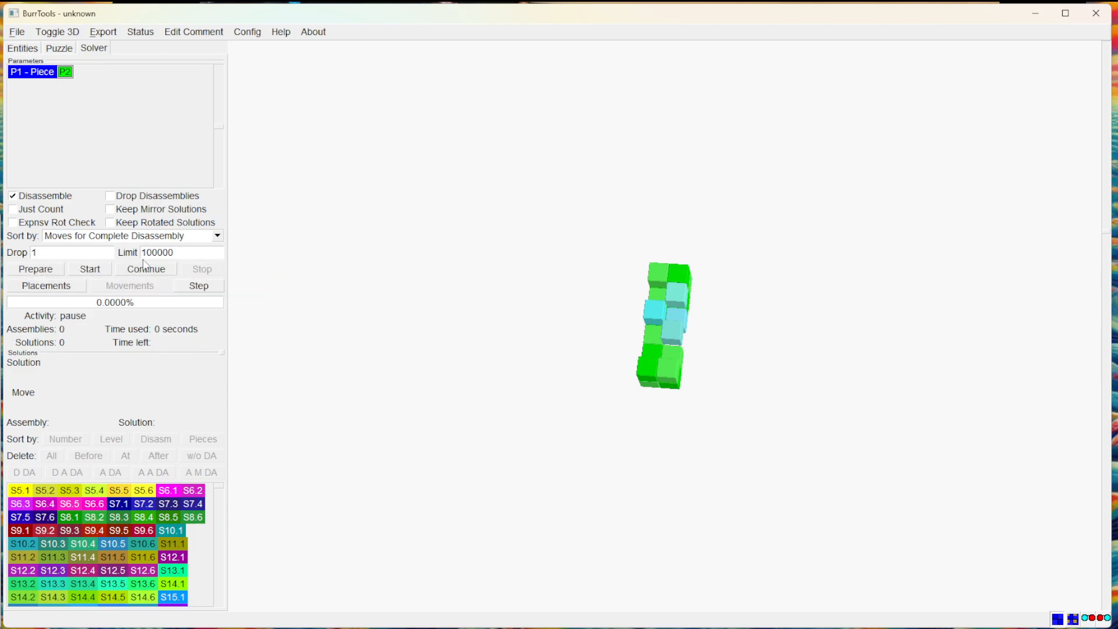
pyautogui.click(178, 255)
pyautogui.write('0')
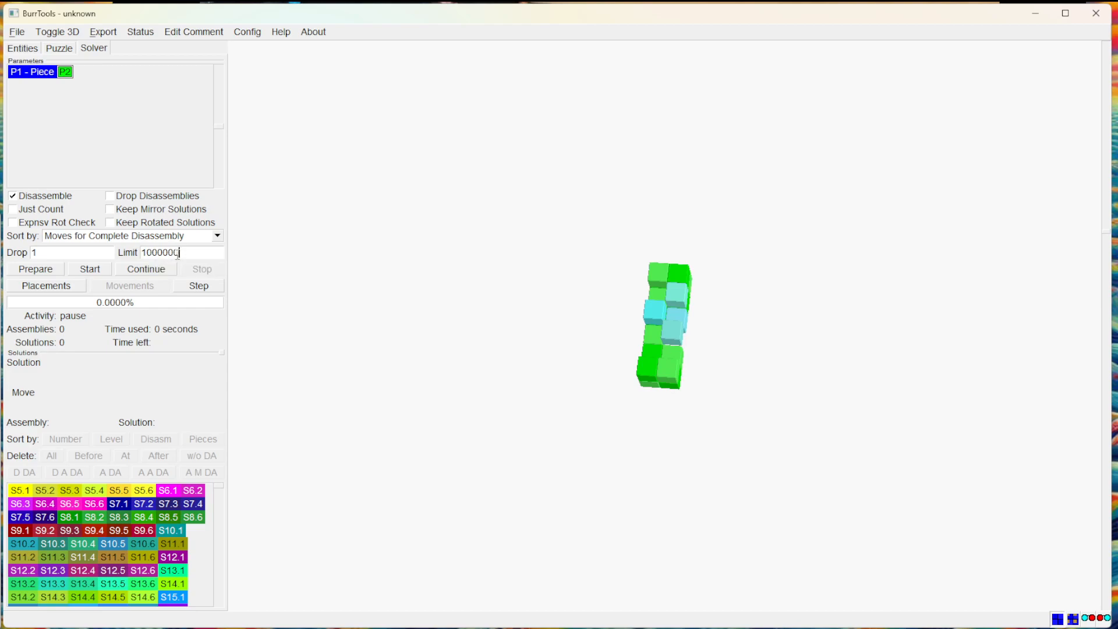
pyautogui.click(44, 252)
pyautogui.write('00')
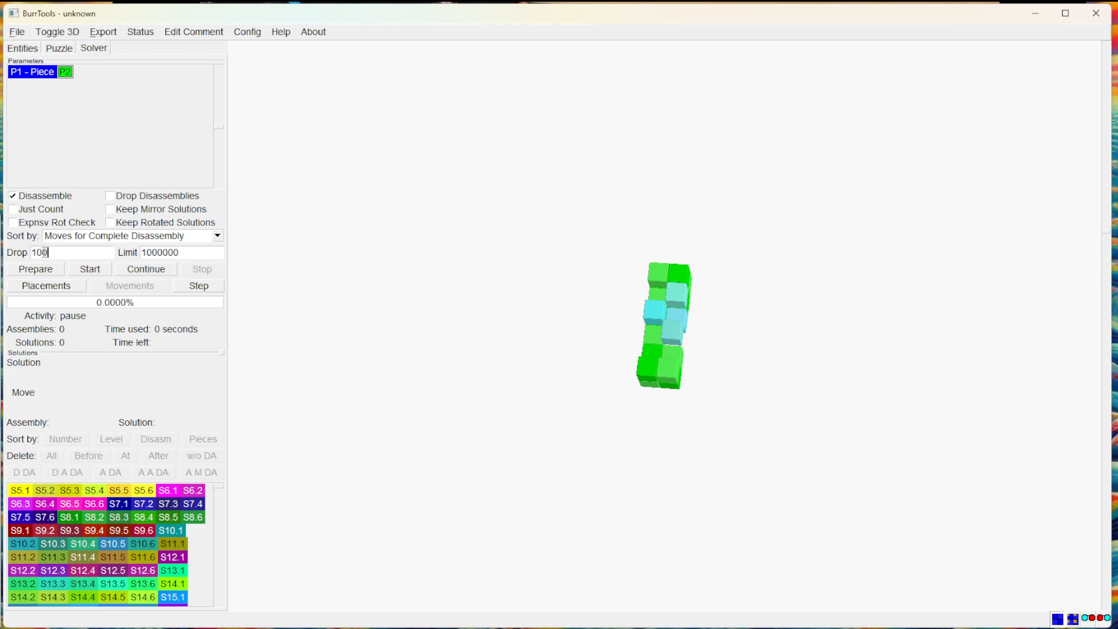
pyautogui.press('BackSpace')
pyautogui.press('BackSpace')
# Start solving problem P2
pyautogui.click(84, 274)
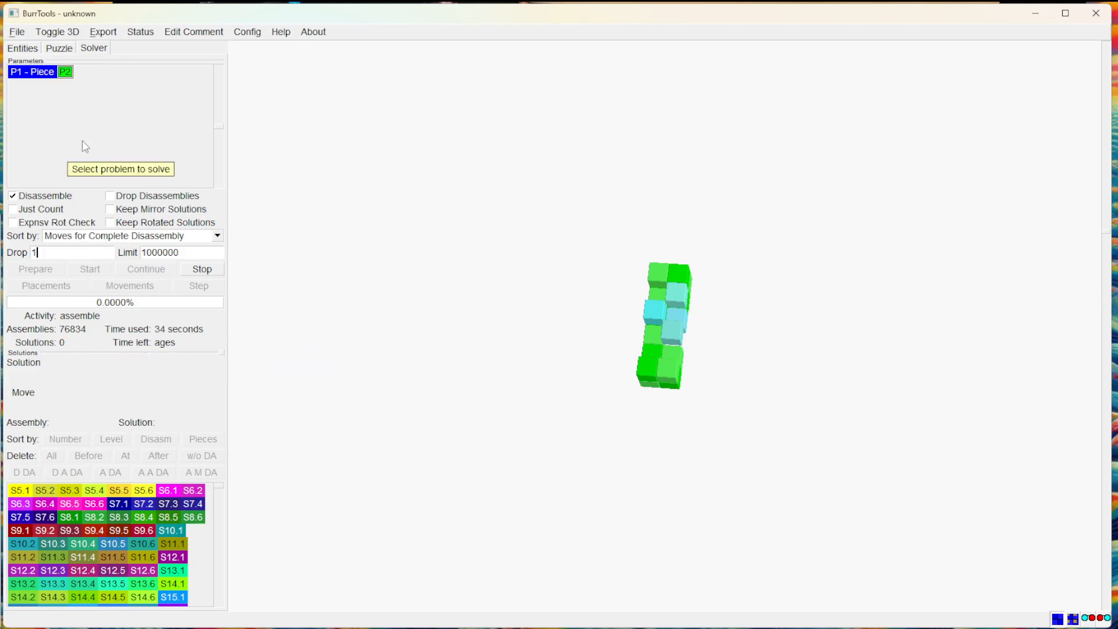
# Review the Solution shape and the generated shapes S5, S6 and S56 in 3D, as well as P2's piece assignment
pyautogui.click(23, 49)
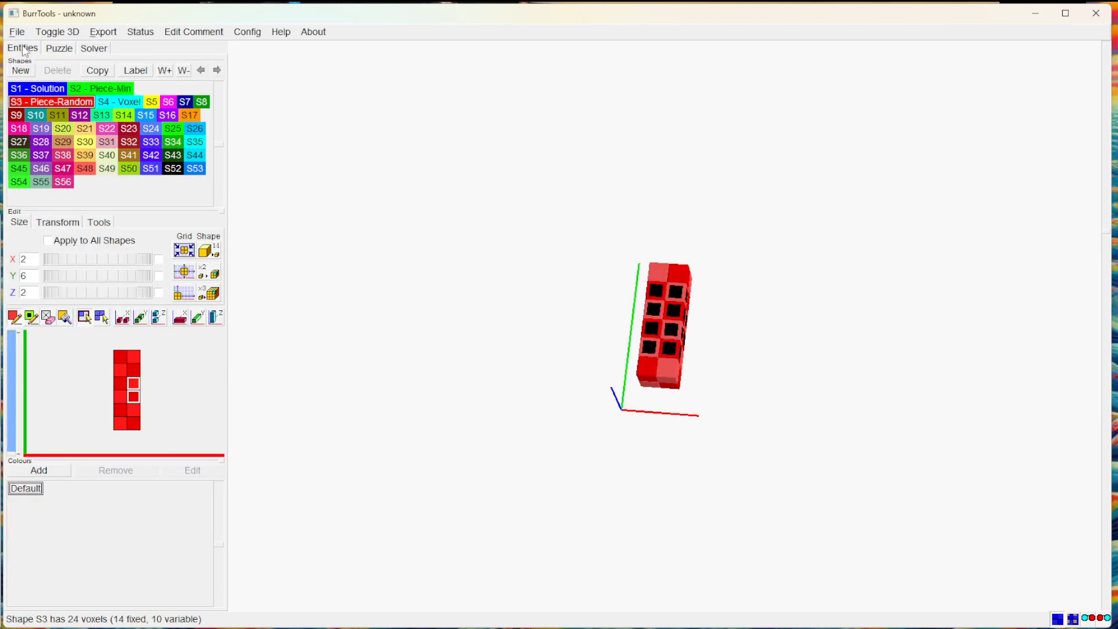
pyautogui.click(50, 89)
pyautogui.moveTo(681, 390); pyautogui.dragTo(599, 229)
pyautogui.click(11, 432)
pyautogui.moveTo(12, 433); pyautogui.dragTo(13, 337)
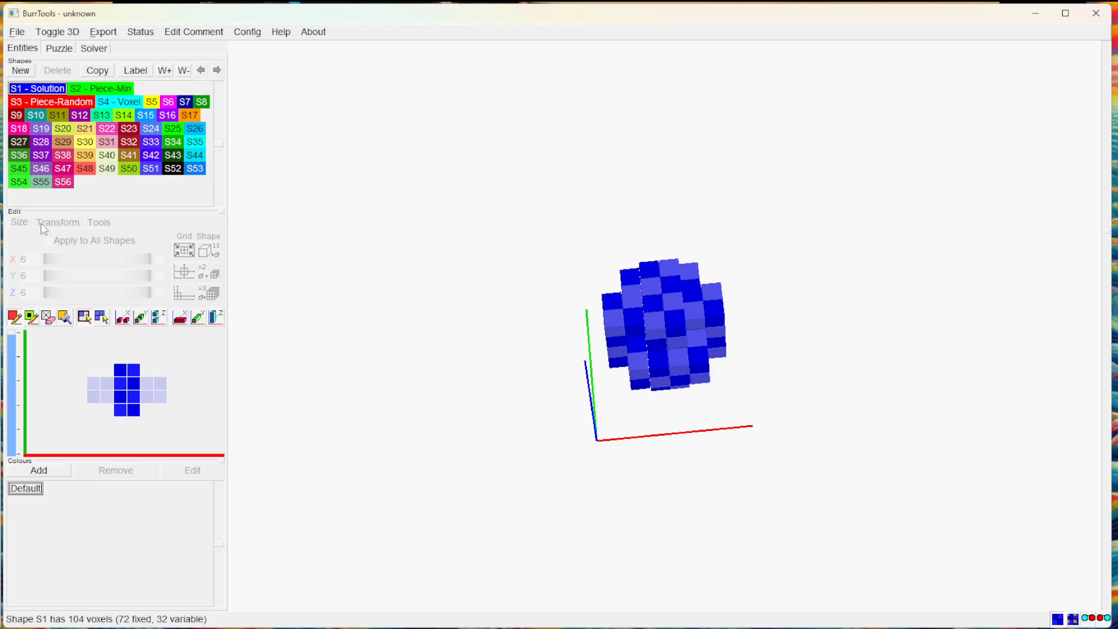
pyautogui.click(153, 103)
pyautogui.moveTo(759, 227); pyautogui.dragTo(732, 300)
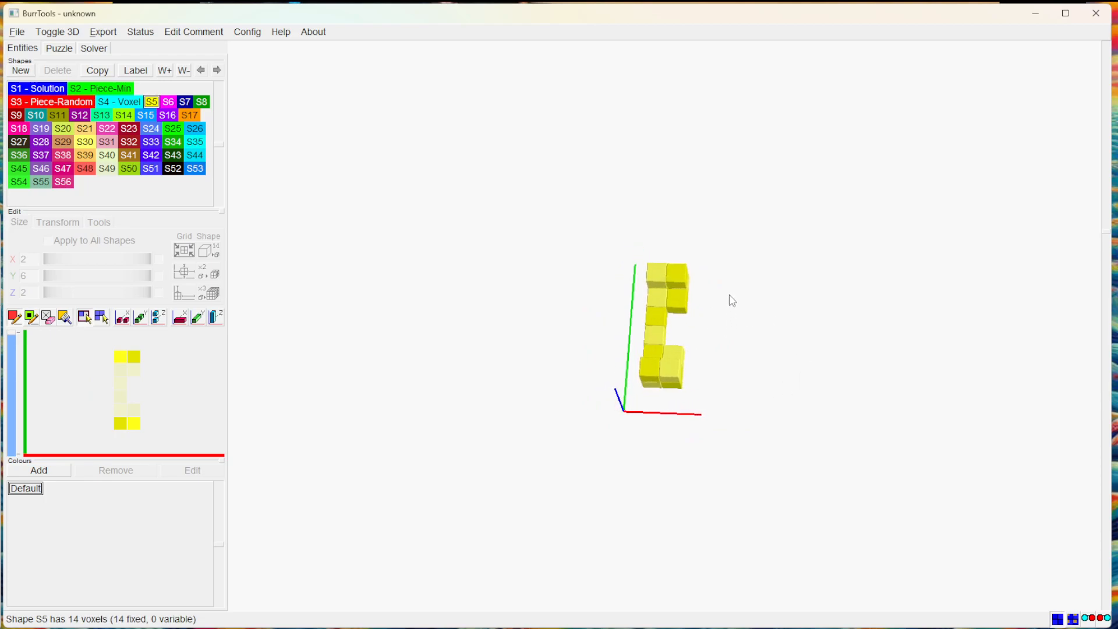
pyautogui.click(170, 103)
pyautogui.moveTo(778, 223); pyautogui.dragTo(662, 258)
pyautogui.click(63, 182)
pyautogui.moveTo(554, 210); pyautogui.dragTo(710, 174)
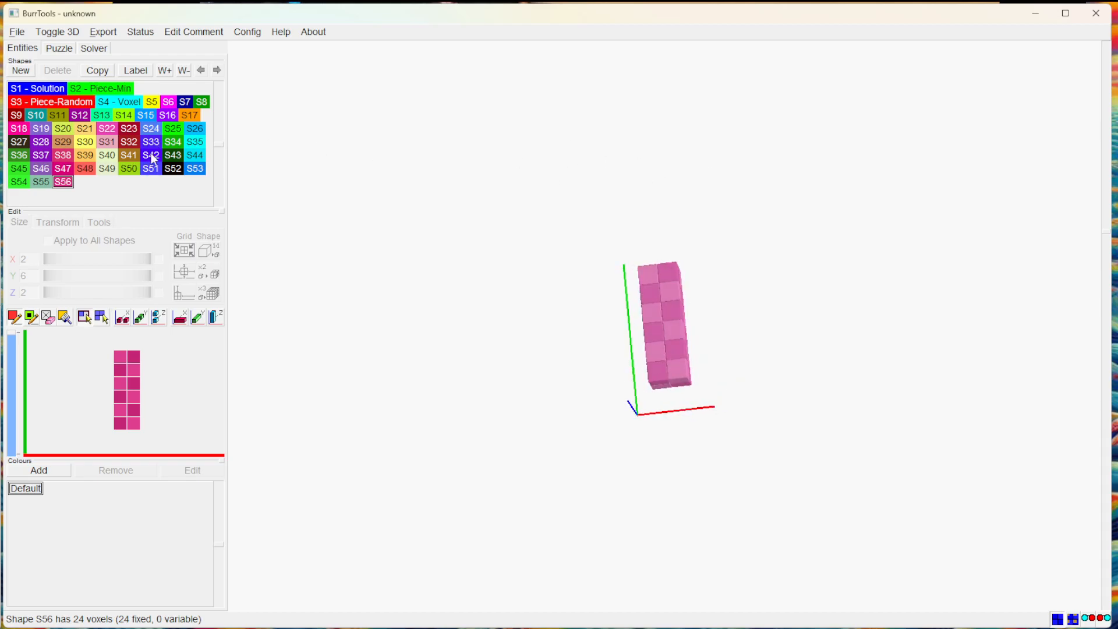
pyautogui.click(60, 48)
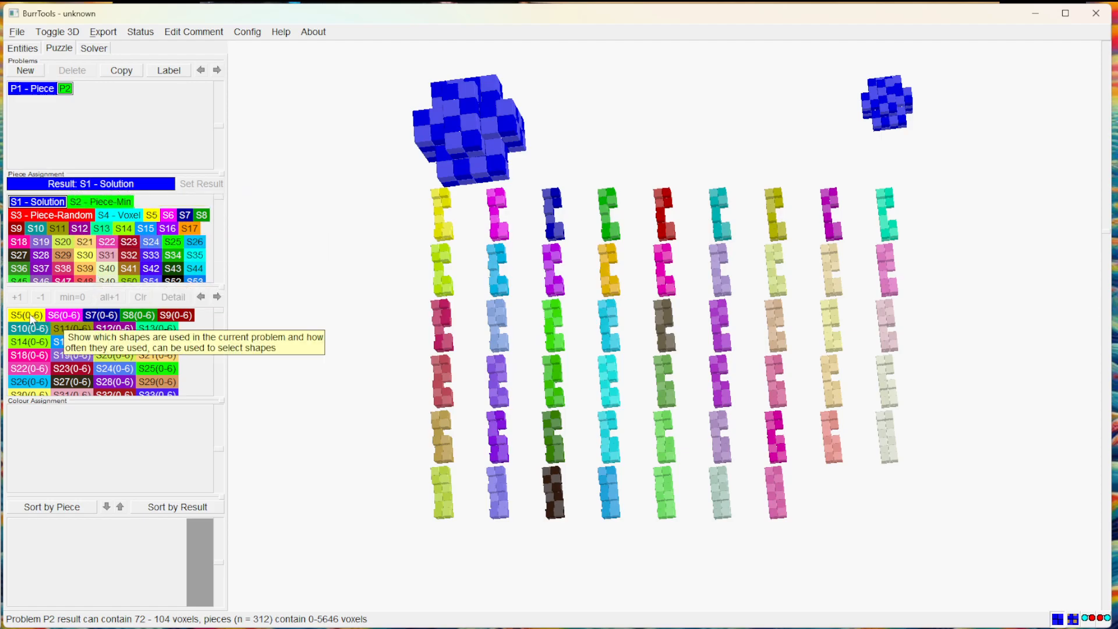
# Inspect the P2 solutions found so far in 3D, from the first to the last one
pyautogui.click(95, 50)
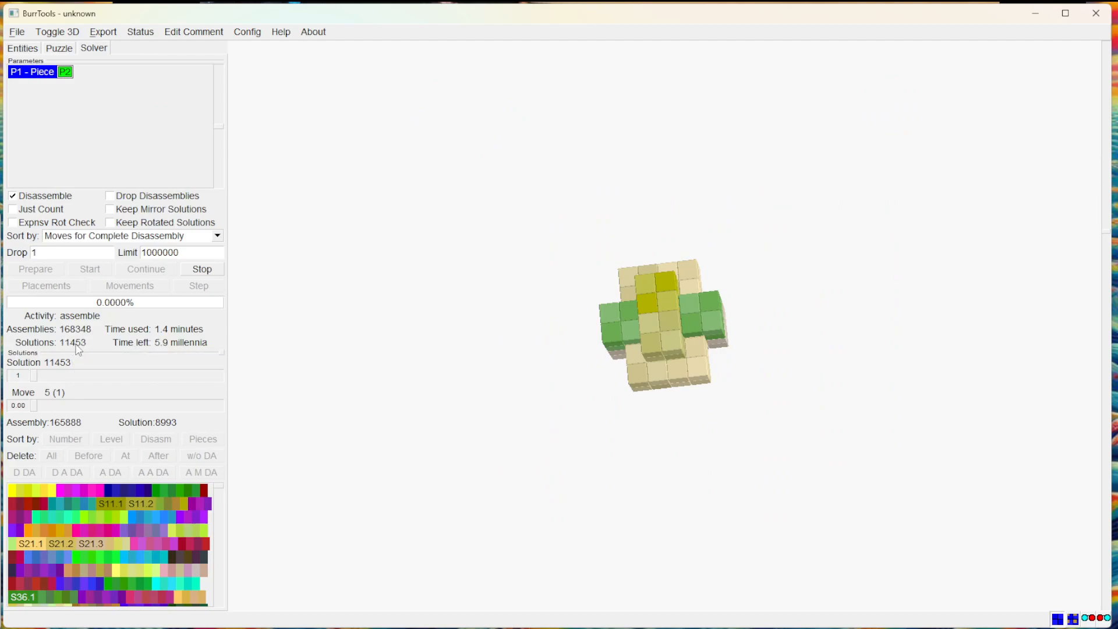
pyautogui.moveTo(587, 484); pyautogui.dragTo(673, 198)
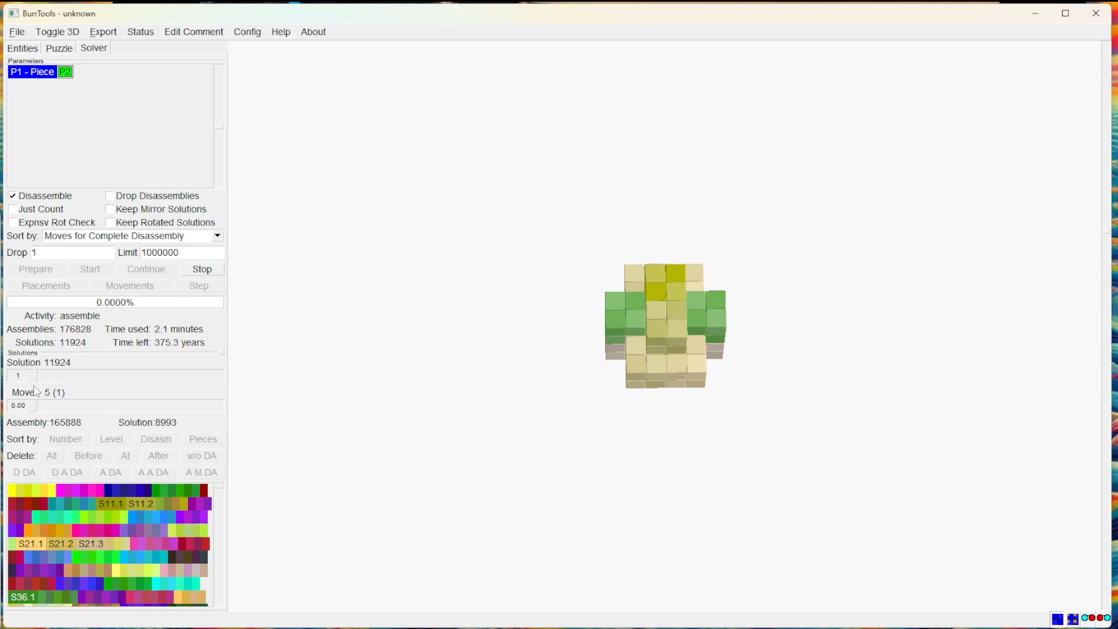
pyautogui.moveTo(33, 407)
pyautogui.mouseDown()
pyautogui.moveTo(221, 407)
pyautogui.moveTo(33, 411)
pyautogui.mouseUp()
pyautogui.moveTo(34, 377); pyautogui.dragTo(223, 377)
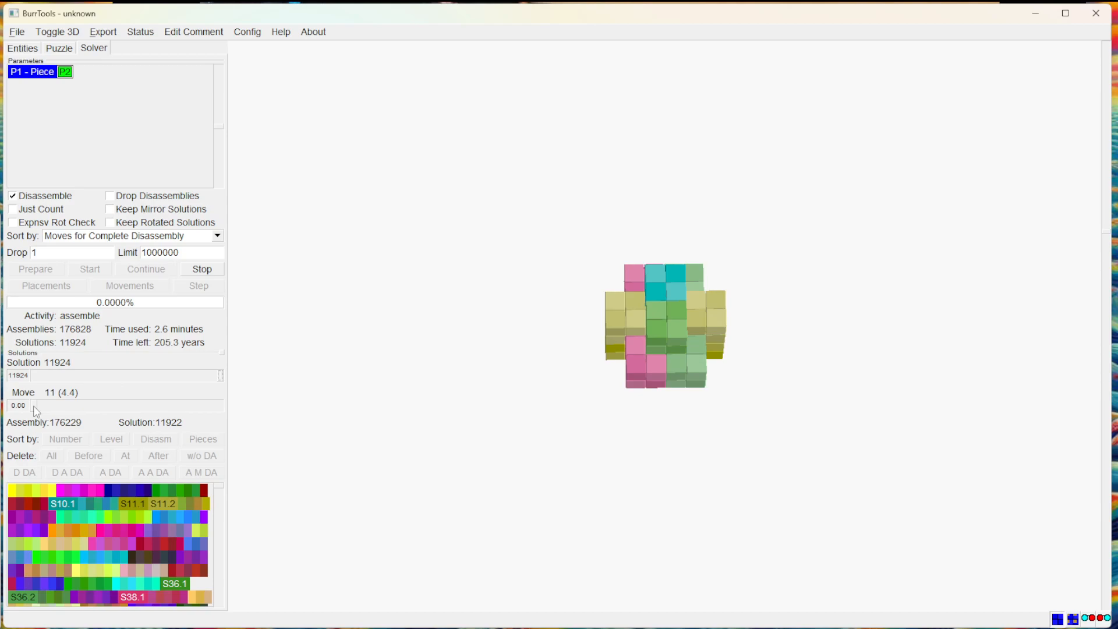
# Play through the disassembly of the last P2 solution and stop the solver
pyautogui.moveTo(542, 334); pyautogui.dragTo(522, 315)
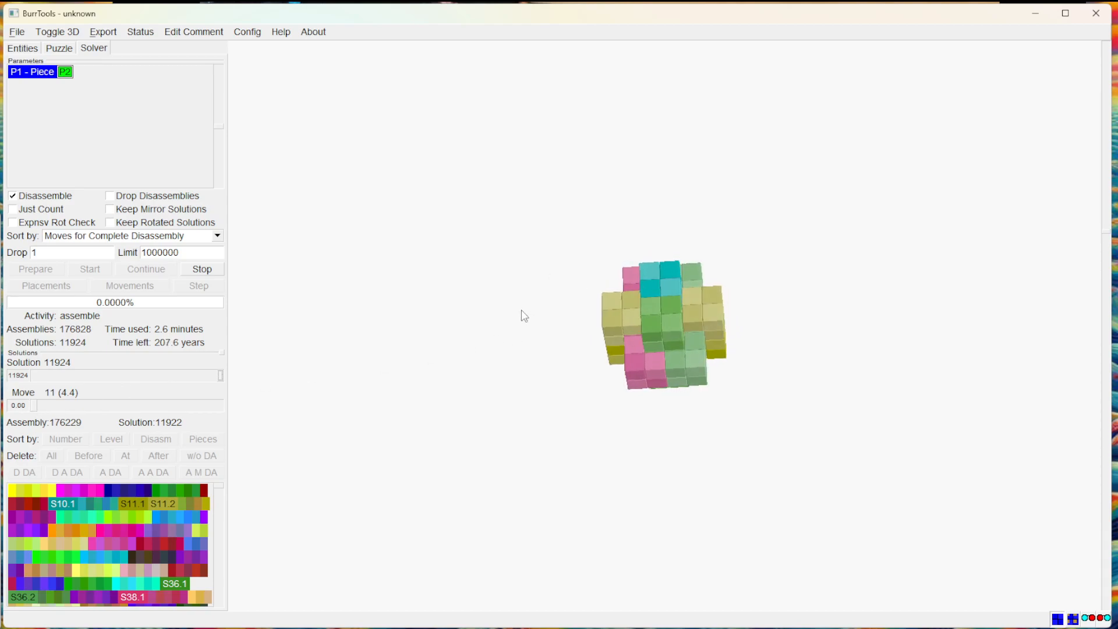
pyautogui.moveTo(35, 409)
pyautogui.mouseDown()
pyautogui.moveTo(233, 390)
pyautogui.moveTo(36, 408)
pyautogui.moveTo(198, 396)
pyautogui.moveTo(212, 406)
pyautogui.moveTo(34, 411)
pyautogui.mouseUp()
pyautogui.click(204, 270)
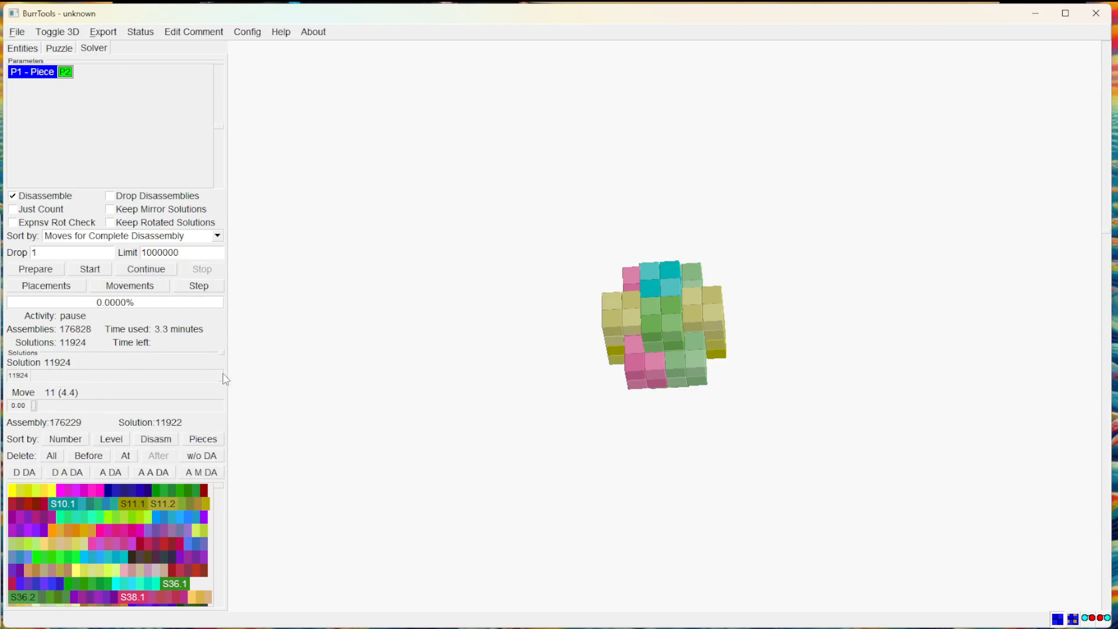
# Sort the P2 solutions by increasing moves for complete disassembly and go to the last one
pyautogui.moveTo(221, 380)
pyautogui.mouseDown()
pyautogui.moveTo(147, 380)
pyautogui.moveTo(234, 382)
pyautogui.mouseUp()
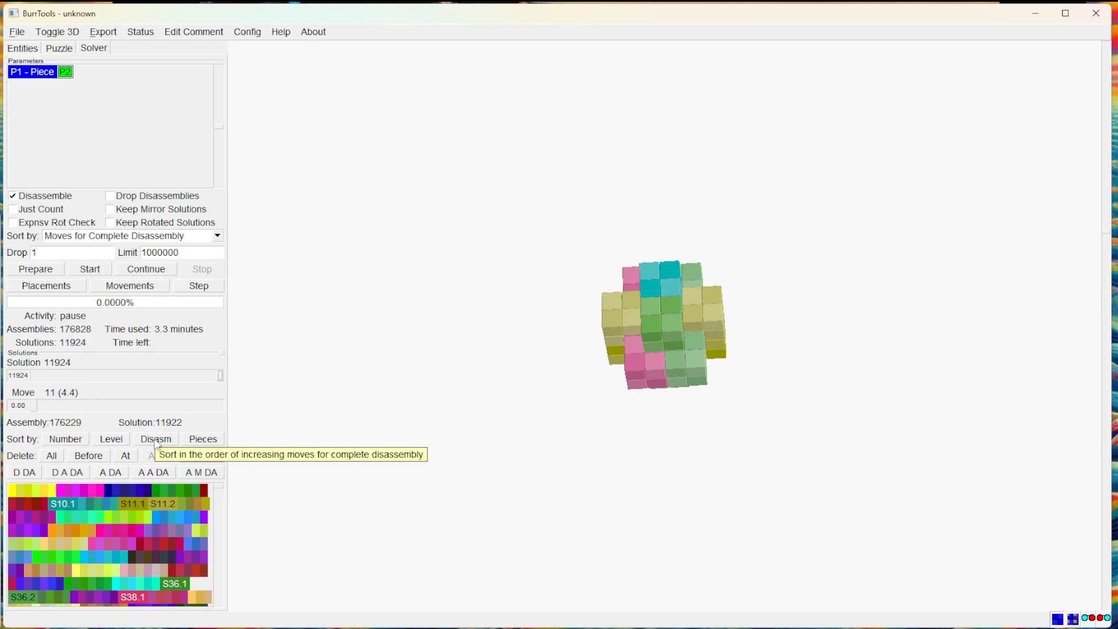
pyautogui.click(155, 440)
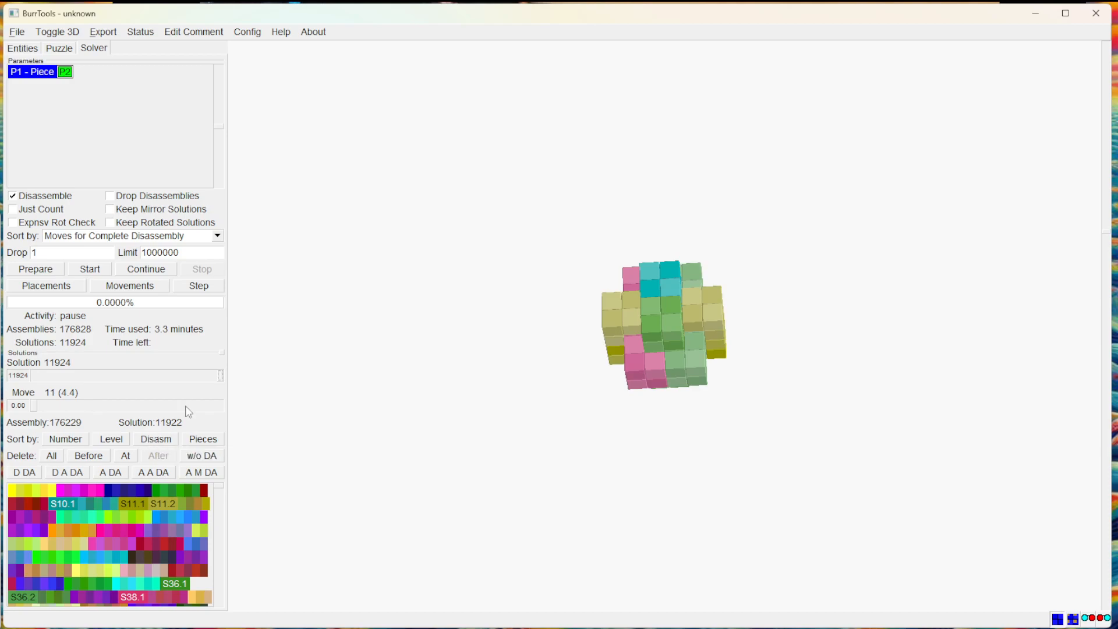
pyautogui.moveTo(220, 374)
pyautogui.mouseDown()
pyautogui.moveTo(210, 374)
pyautogui.moveTo(237, 373)
pyautogui.mouseUp()
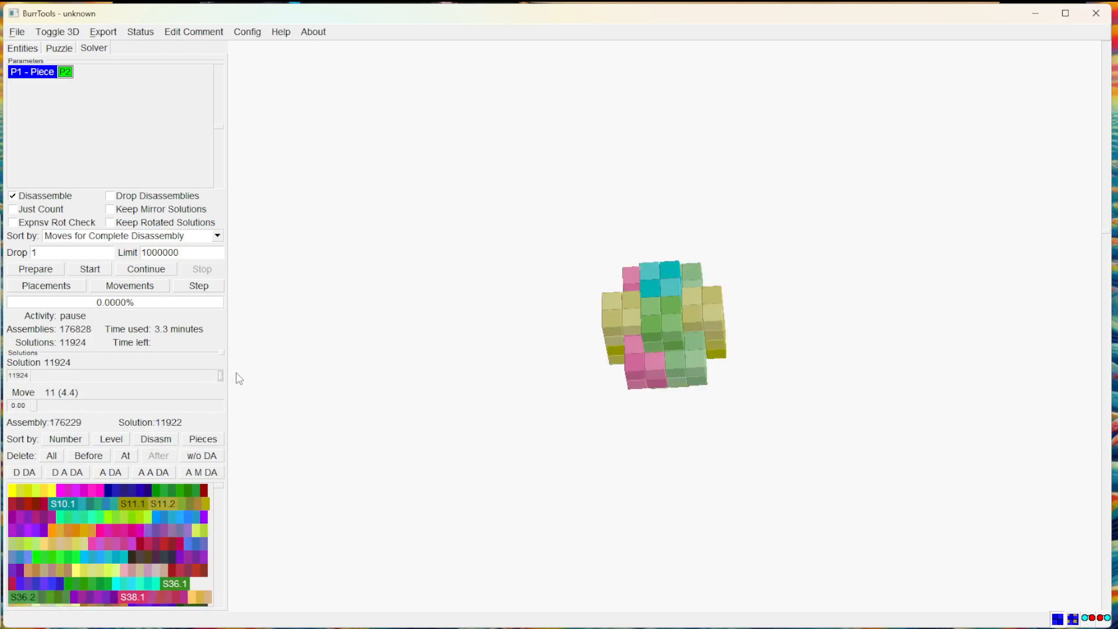
# Sort the P2 solutions by level and play through the disassembly of the last one
pyautogui.click(121, 446)
pyautogui.moveTo(221, 376)
pyautogui.mouseDown()
pyautogui.moveTo(197, 378)
pyautogui.moveTo(220, 379)
pyautogui.mouseUp()
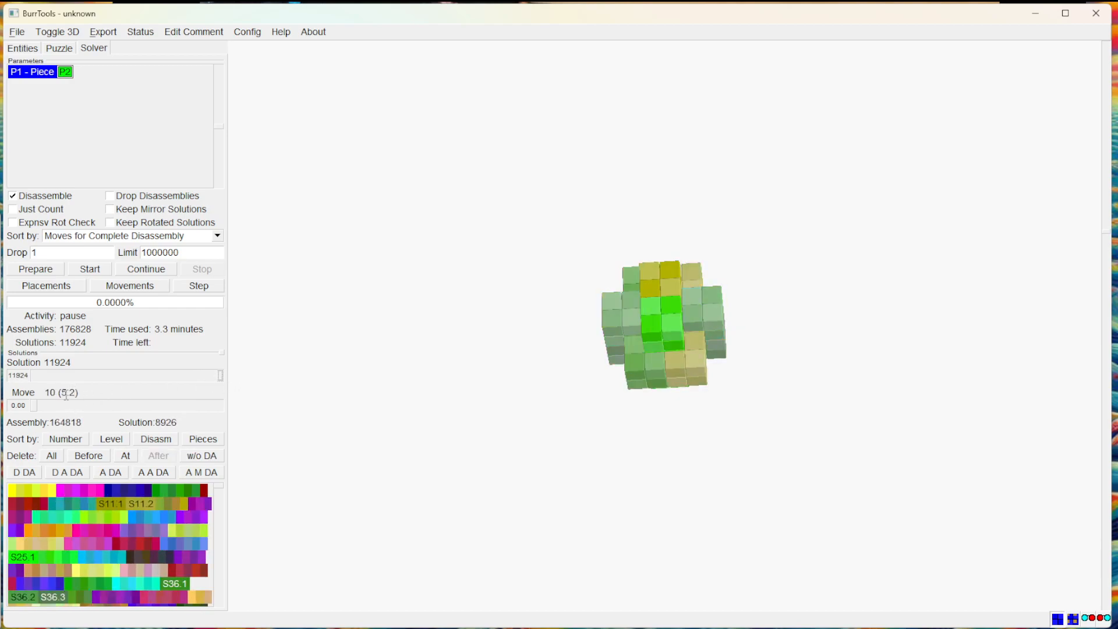
pyautogui.moveTo(35, 407)
pyautogui.mouseDown()
pyautogui.moveTo(204, 403)
pyautogui.moveTo(32, 403)
pyautogui.mouseUp()
pyautogui.scroll(-1, 171, 424)
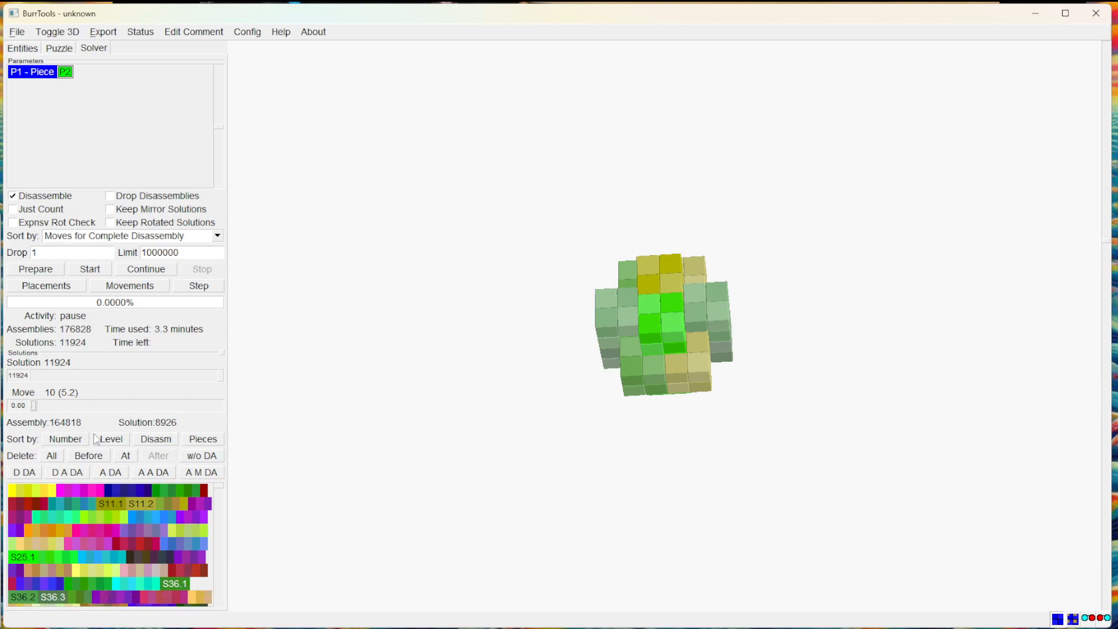
# Examine shapes S36, S25 and S11 in 3D from several angles
pyautogui.click(22, 49)
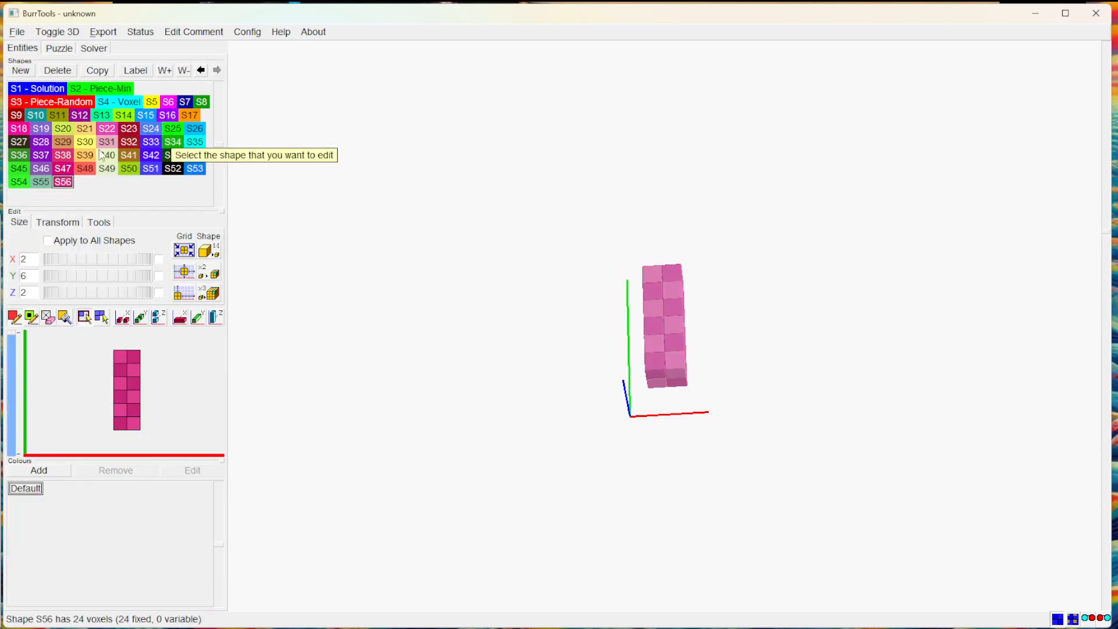
pyautogui.click(22, 157)
pyautogui.moveTo(555, 184); pyautogui.dragTo(600, 220)
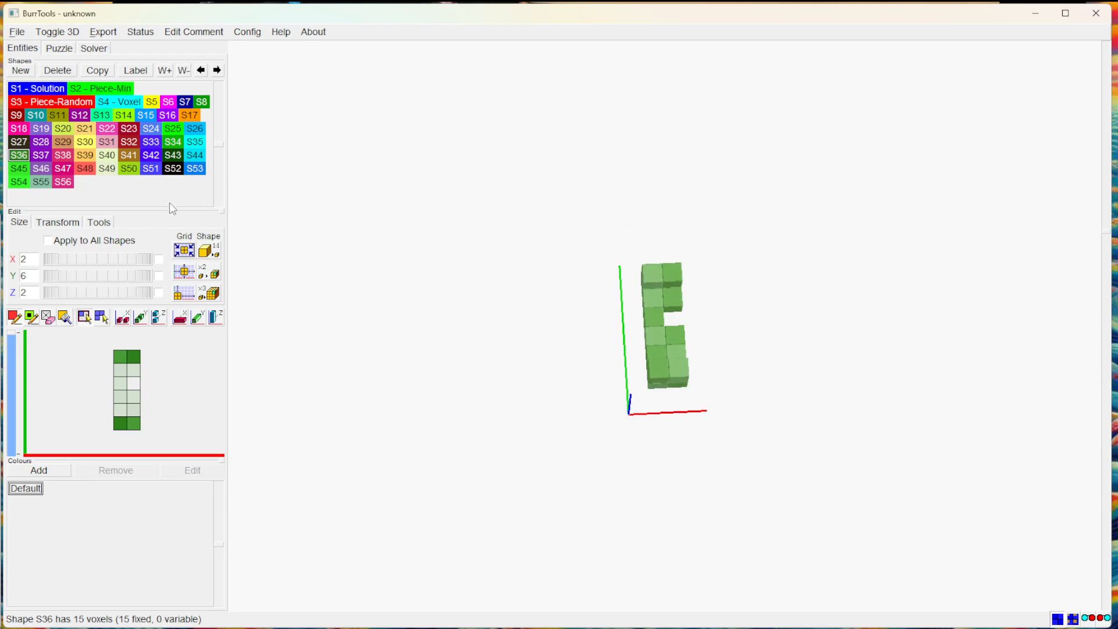
pyautogui.click(173, 128)
pyautogui.moveTo(499, 150); pyautogui.dragTo(681, 215)
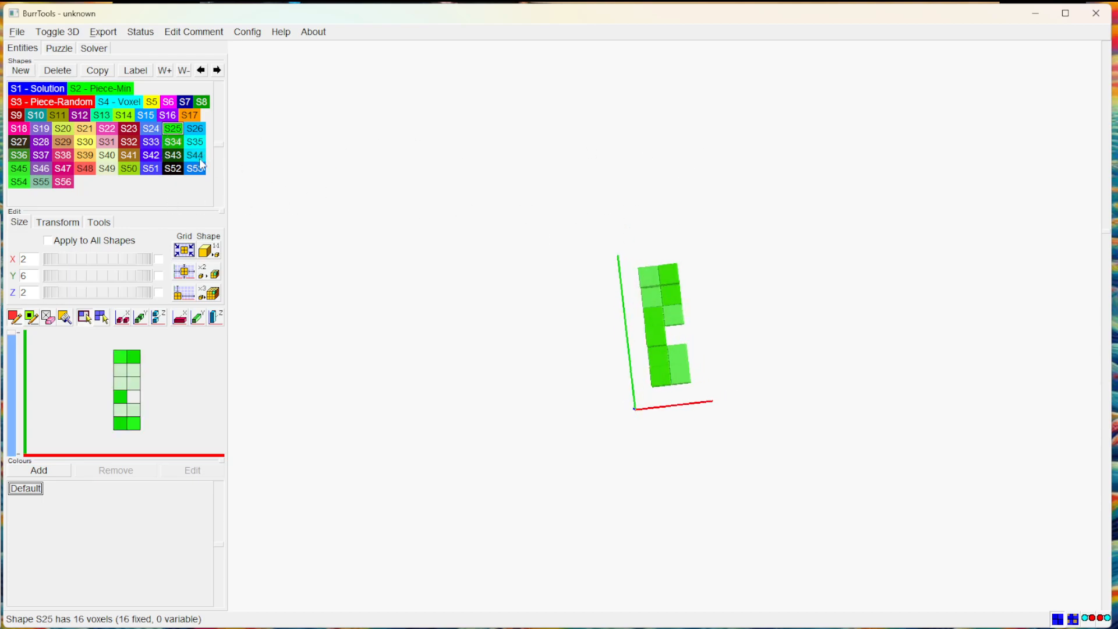
pyautogui.click(62, 121)
pyautogui.moveTo(709, 168)
pyautogui.mouseDown()
pyautogui.moveTo(532, 229)
pyautogui.moveTo(841, 184)
pyautogui.moveTo(704, 187)
pyautogui.mouseUp()
pyautogui.moveTo(546, 302); pyautogui.dragTo(776, 291)
pyautogui.moveTo(594, 130); pyautogui.dragTo(516, 132)
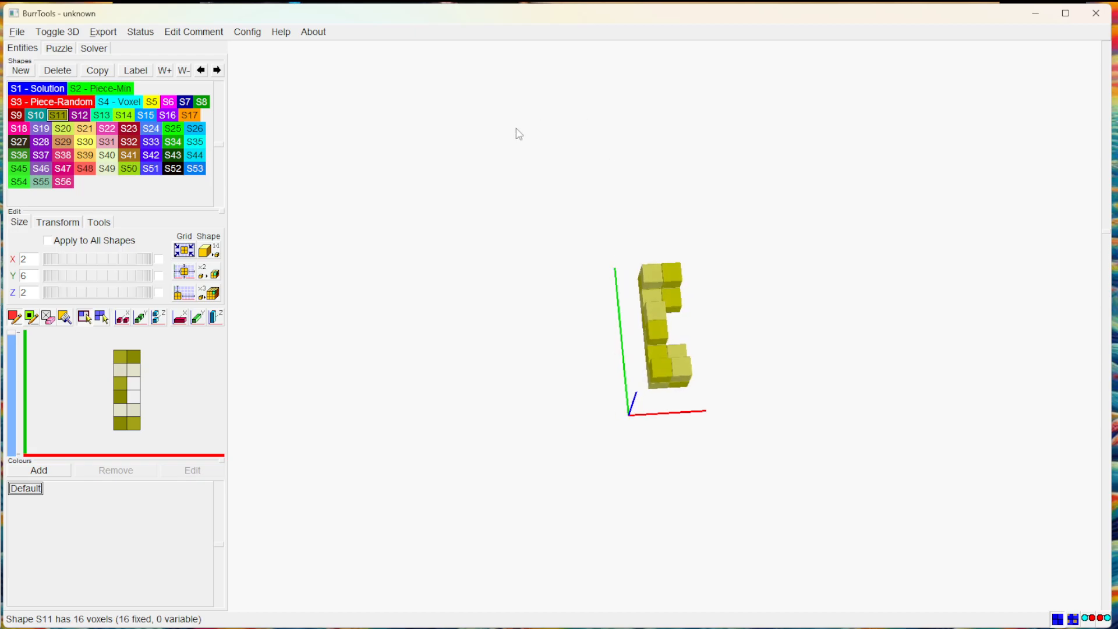
# Create a new problem with the S1 - Solution shape as its result
pyautogui.click(65, 50)
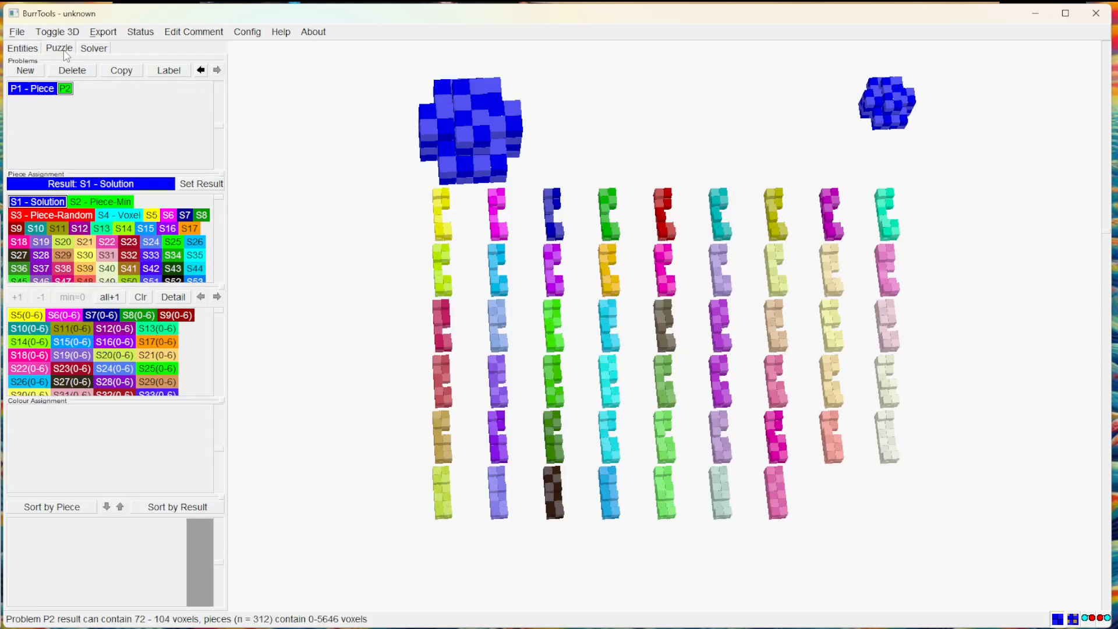
pyautogui.click(28, 71)
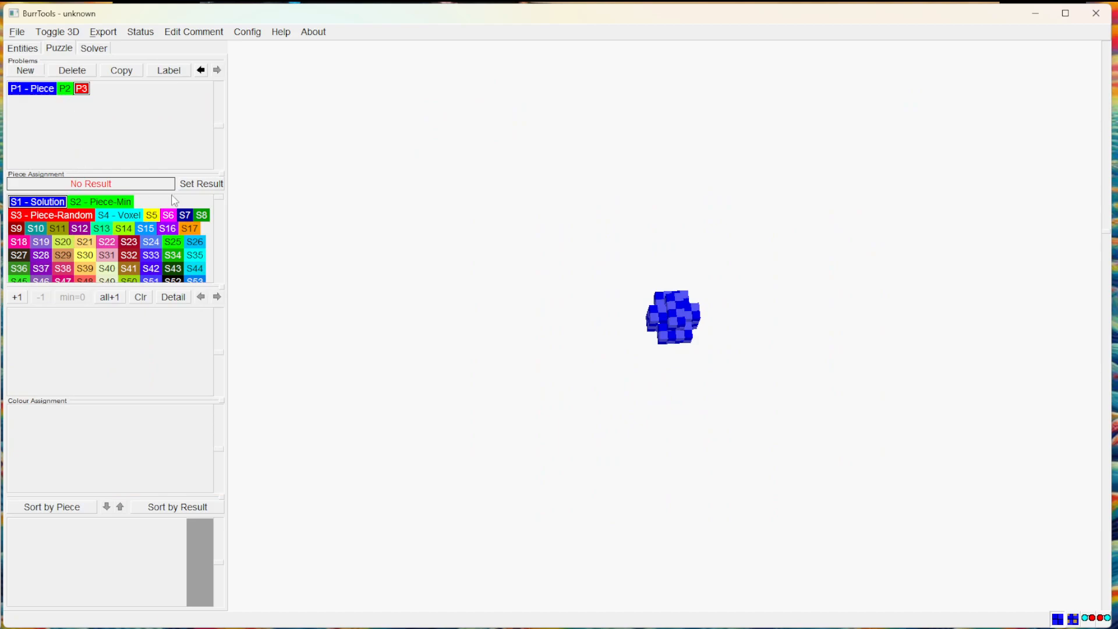
pyautogui.click(201, 184)
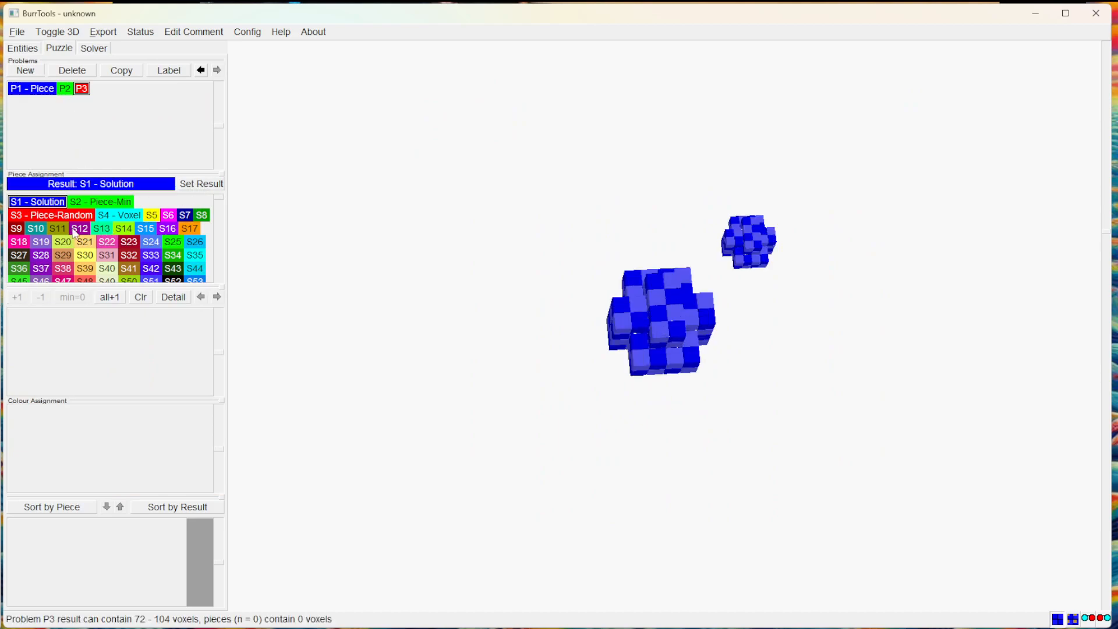
# Assign two S11, one S25 and three S36 pieces to the new problem
pyautogui.click(58, 229)
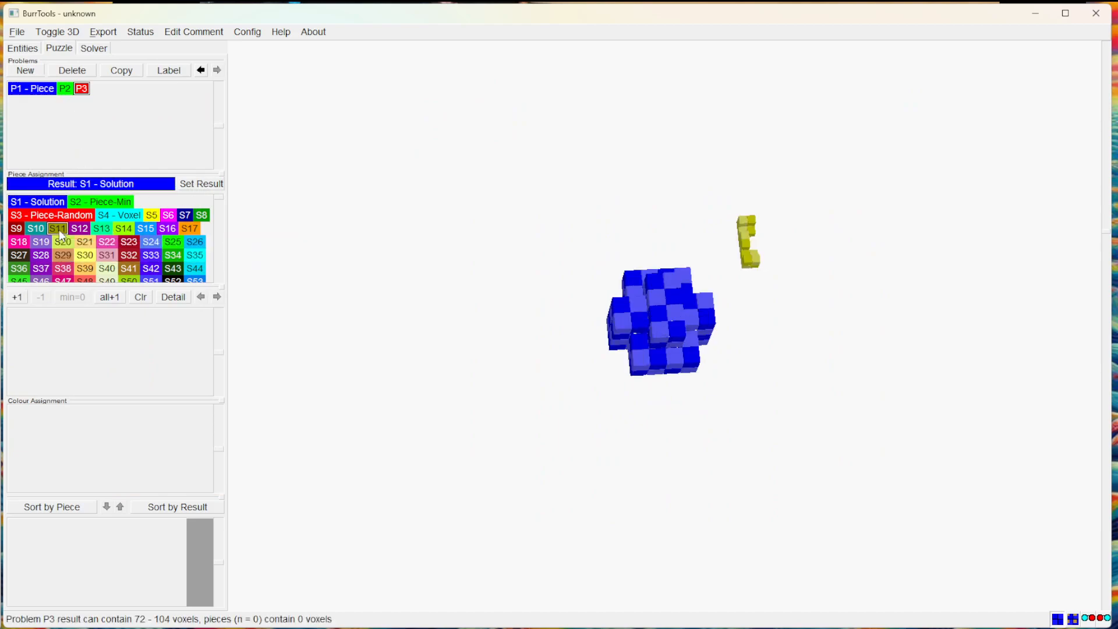
pyautogui.click(17, 297)
pyautogui.click(173, 242)
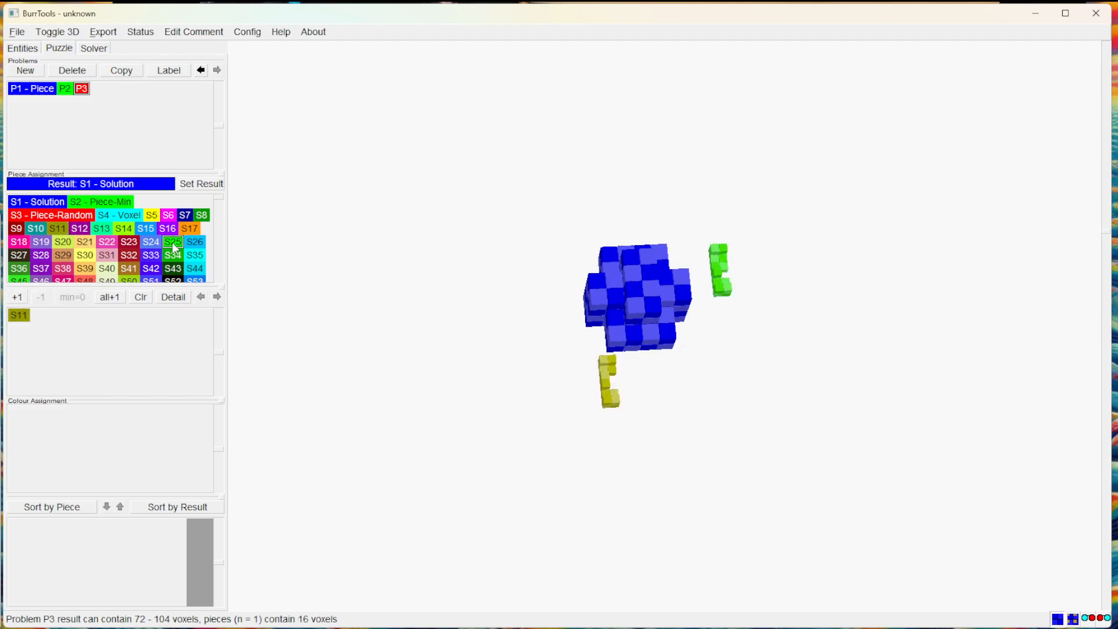
pyautogui.click(17, 298)
pyautogui.click(19, 268)
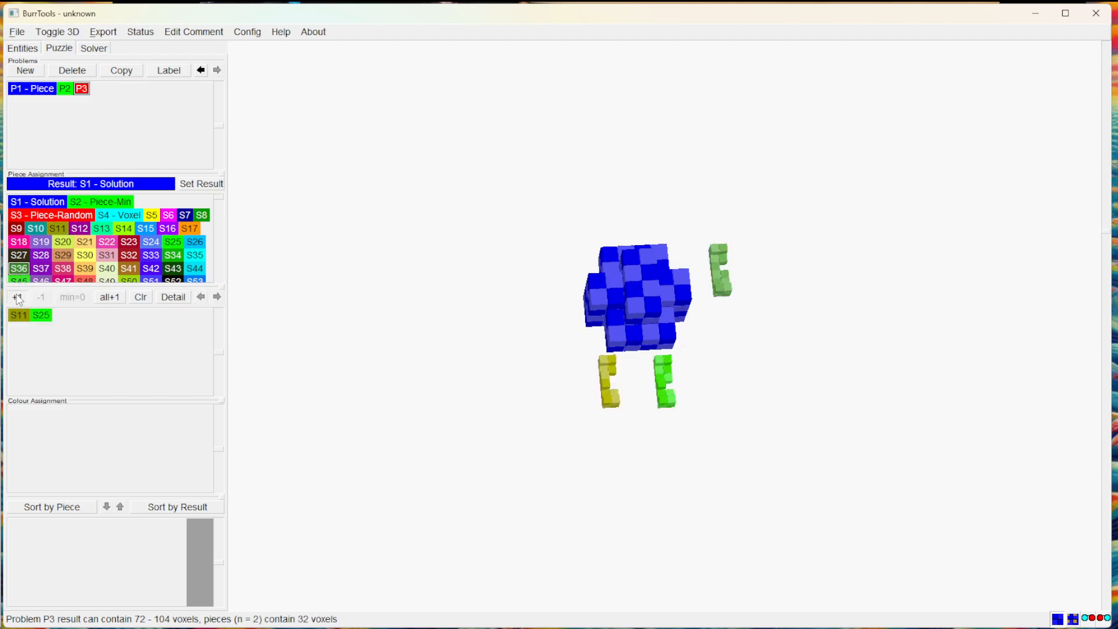
pyautogui.click(17, 298)
pyautogui.click(19, 317)
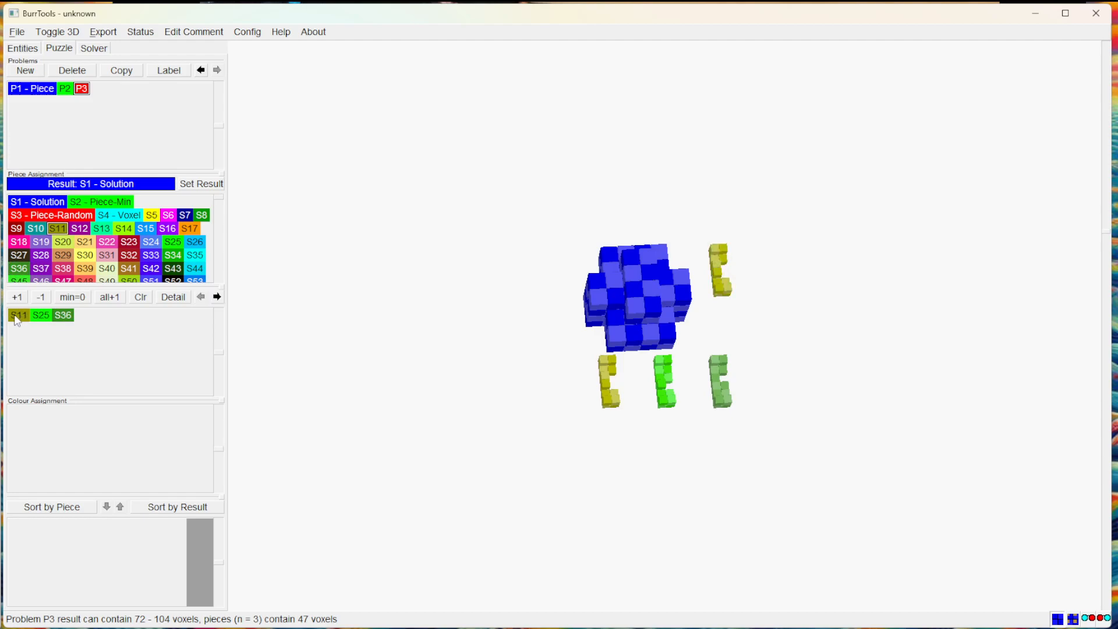
pyautogui.click(17, 298)
pyautogui.click(76, 316)
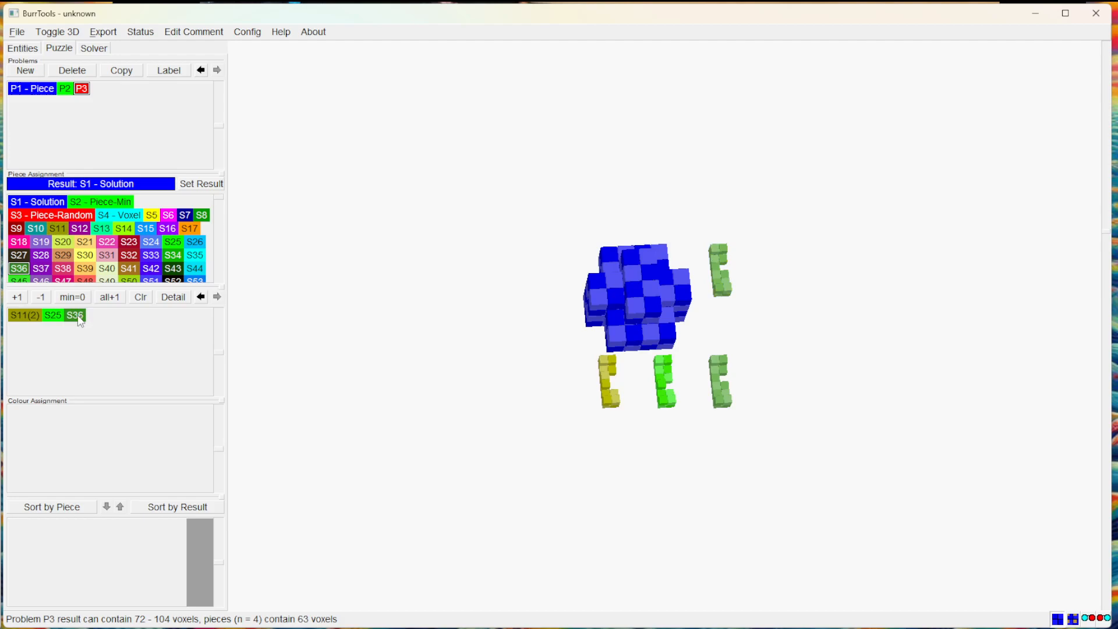
pyautogui.click(17, 298)
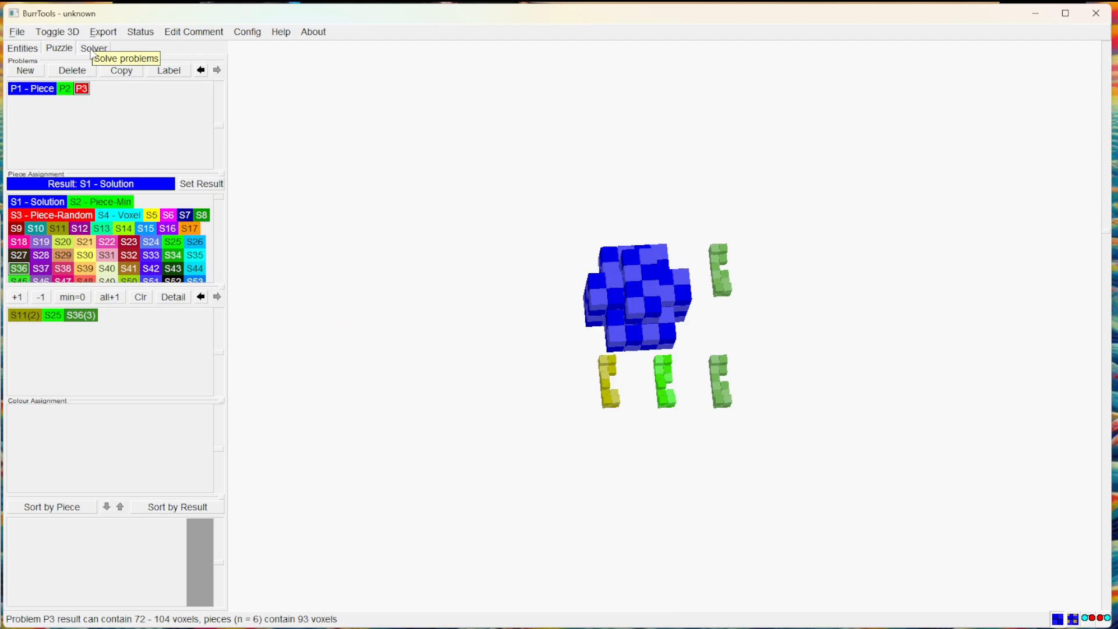
# Prepare problem P3 and solve it
pyautogui.click(91, 49)
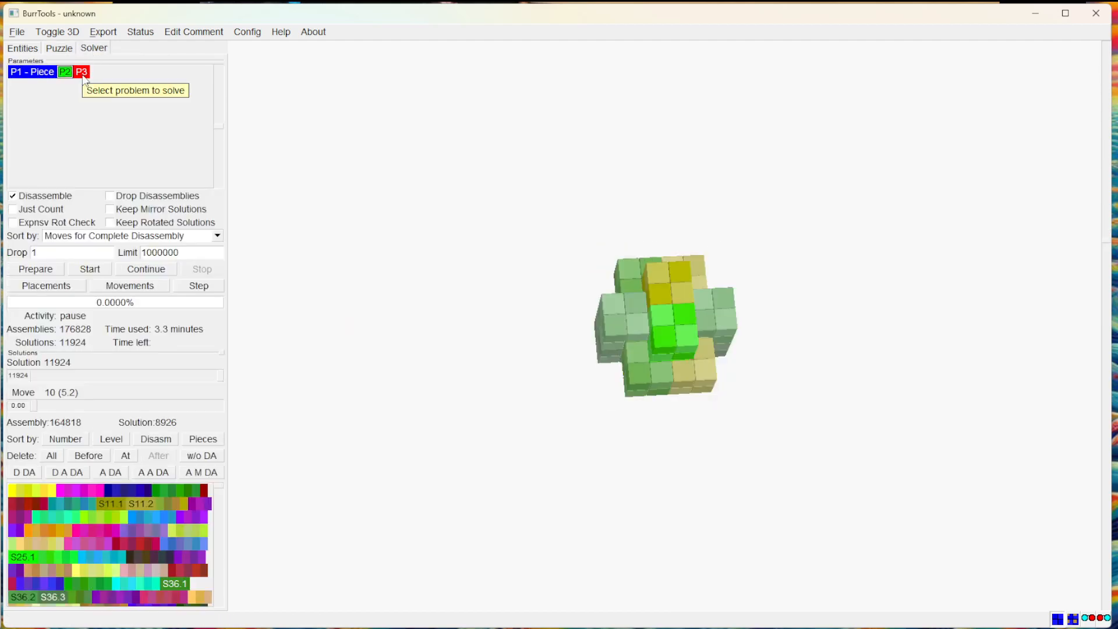
pyautogui.click(82, 74)
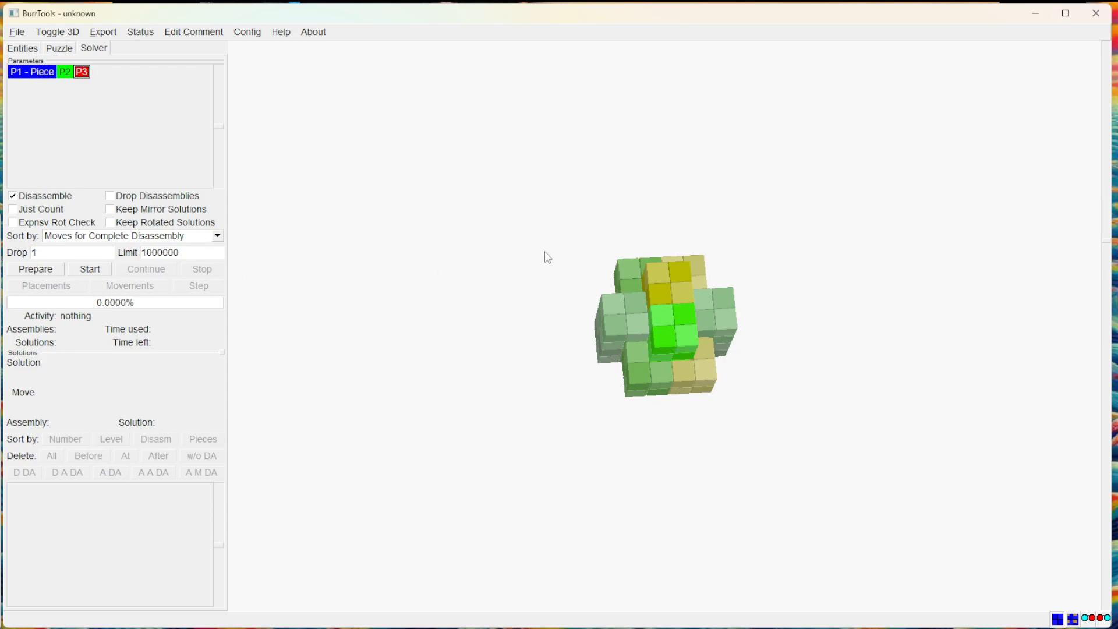
pyautogui.click(44, 271)
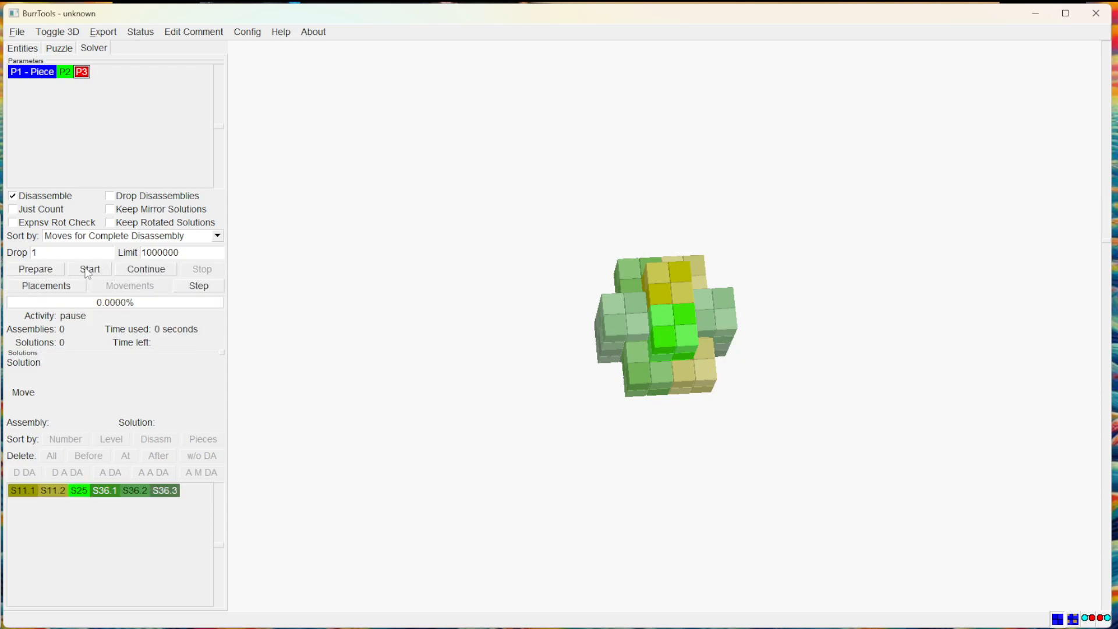
pyautogui.click(87, 271)
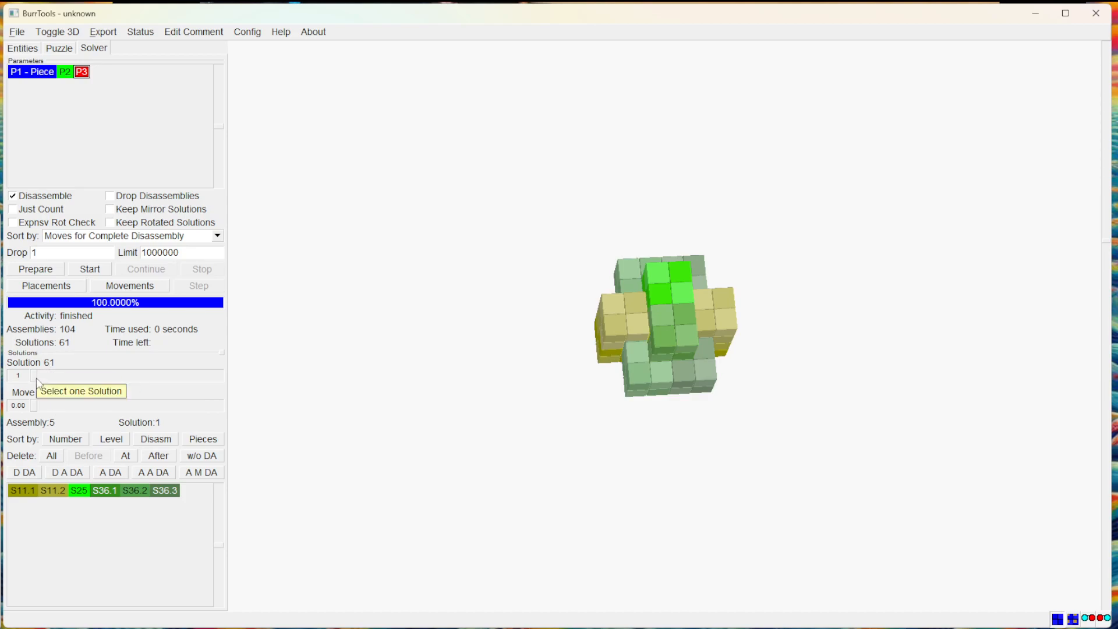
# Inspect the first and last P3 solutions in 3D and play through their disassembly moves
pyautogui.moveTo(34, 377); pyautogui.dragTo(226, 382)
pyautogui.moveTo(36, 405)
pyautogui.mouseDown()
pyautogui.moveTo(221, 409)
pyautogui.moveTo(33, 415)
pyautogui.mouseUp()
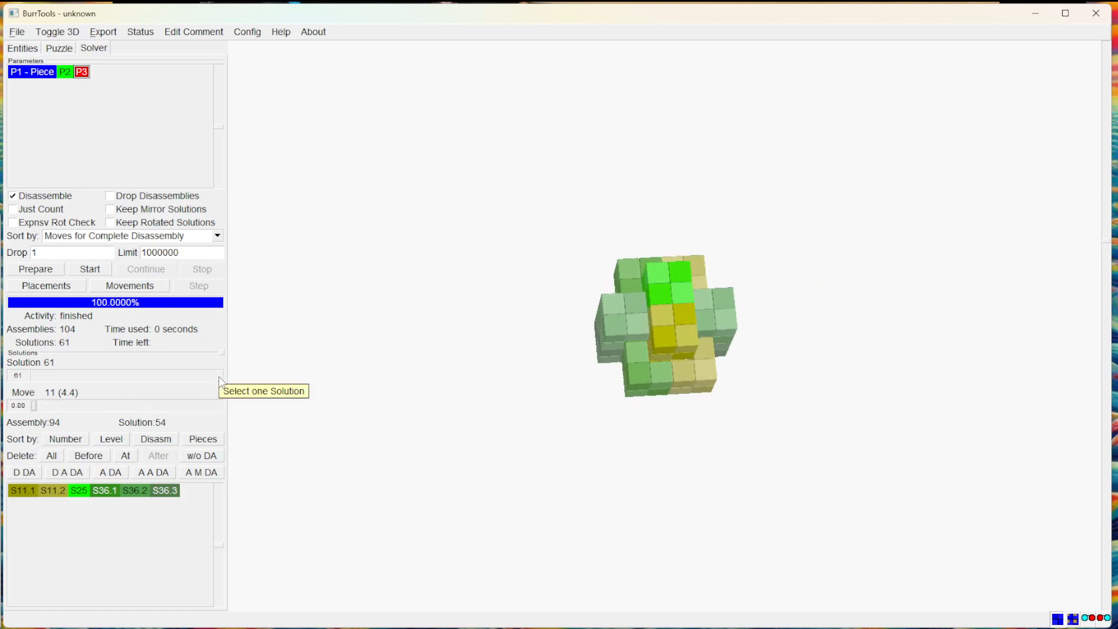
pyautogui.moveTo(219, 378); pyautogui.dragTo(35, 384)
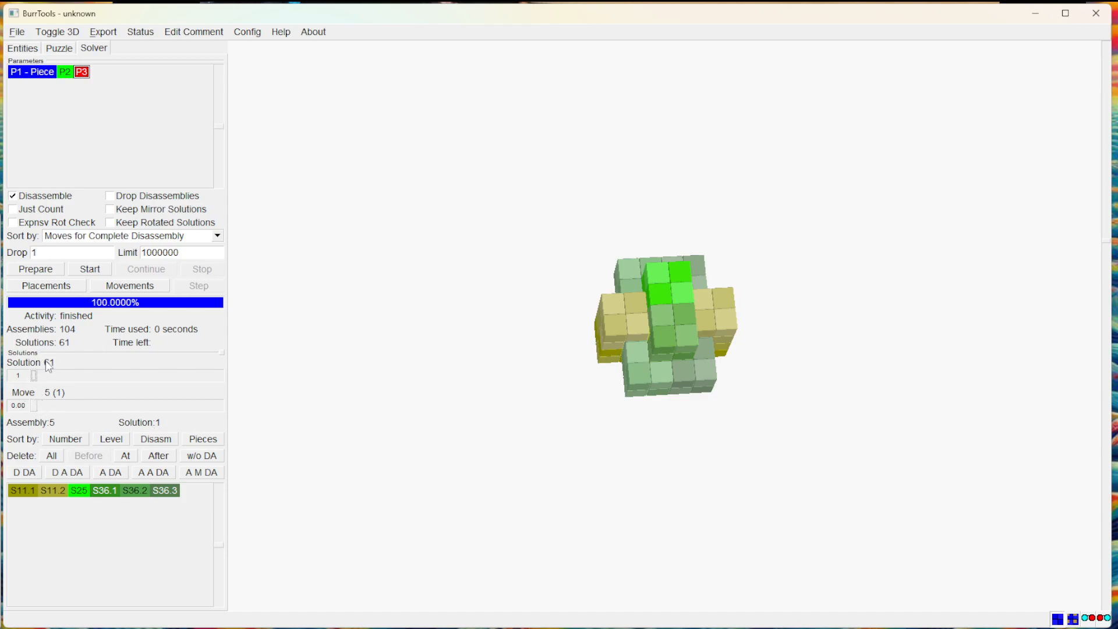
pyautogui.moveTo(34, 406); pyautogui.dragTo(222, 377)
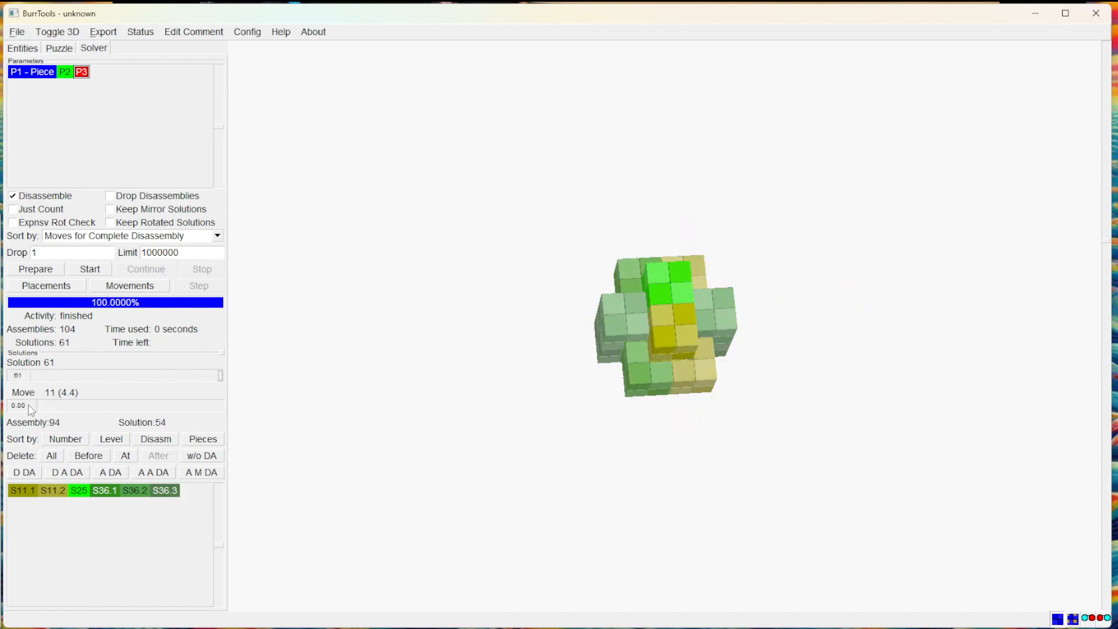
pyautogui.moveTo(32, 406)
pyautogui.mouseDown()
pyautogui.moveTo(220, 406)
pyautogui.moveTo(32, 412)
pyautogui.mouseUp()
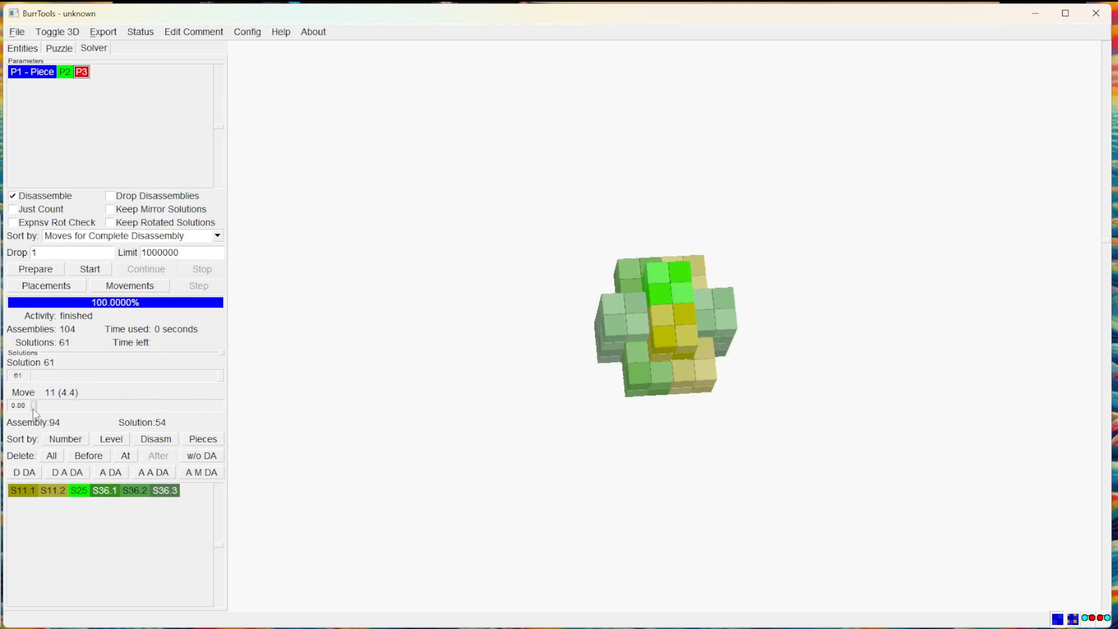
# Resume solving problem P2 and display its solution 11711
pyautogui.click(68, 78)
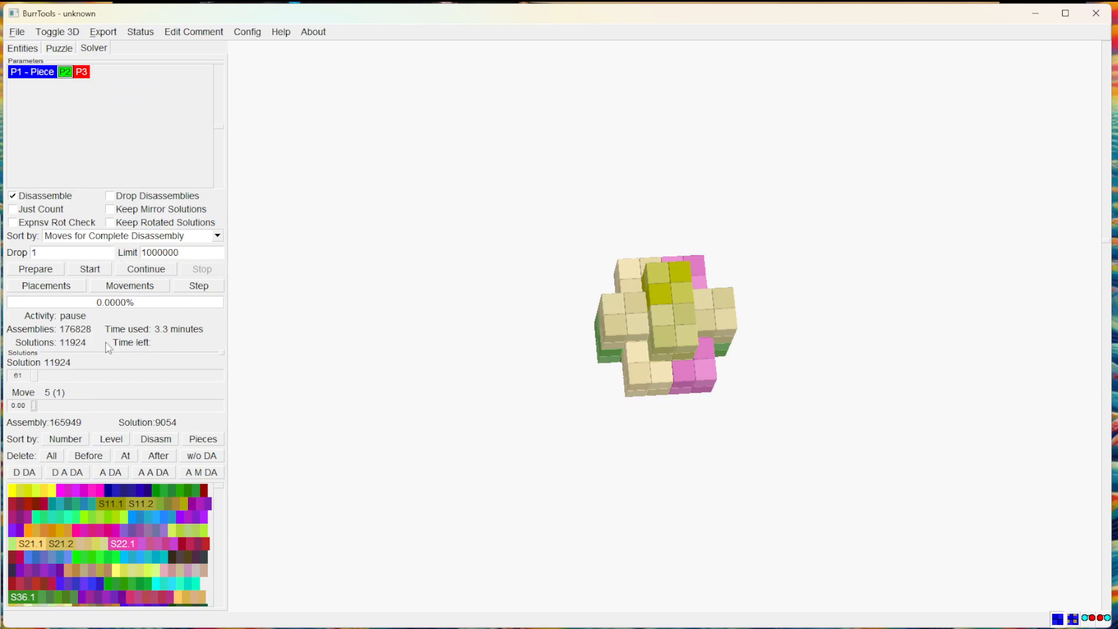
pyautogui.click(148, 274)
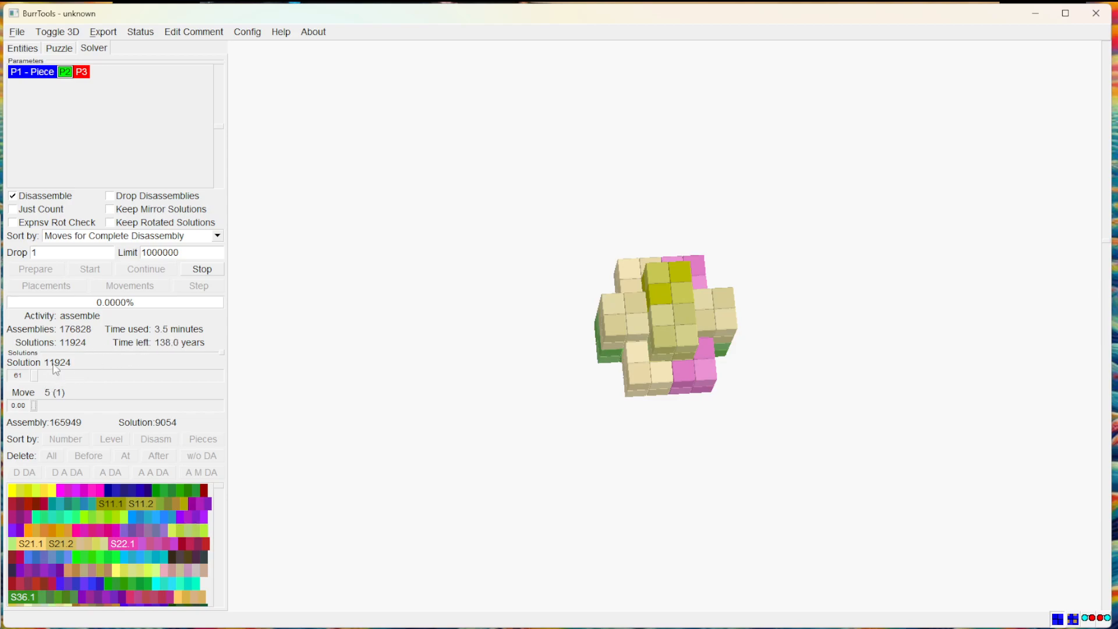
pyautogui.moveTo(34, 378); pyautogui.dragTo(220, 378)
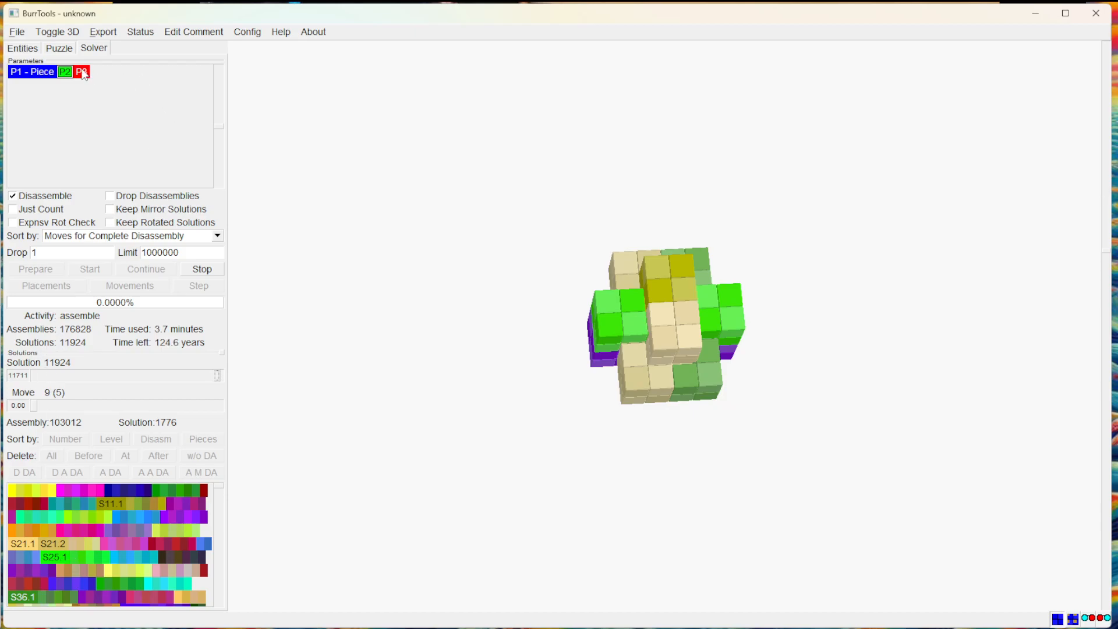
# Reduce problem P3's S11 and S36 pieces to one each
pyautogui.click(60, 50)
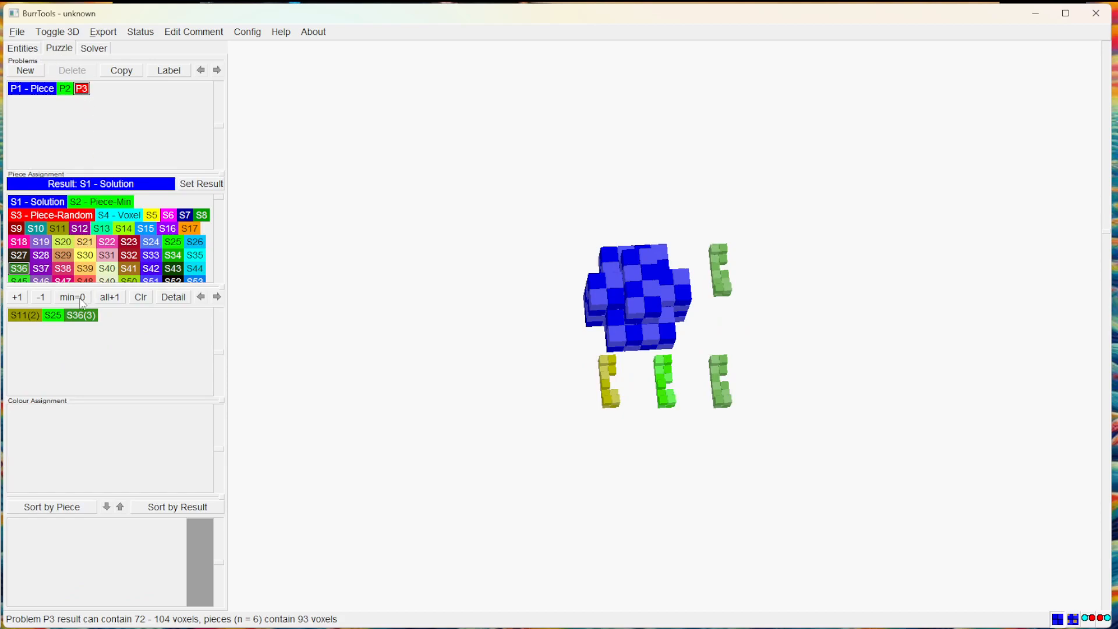
pyautogui.click(27, 316)
pyautogui.click(41, 297)
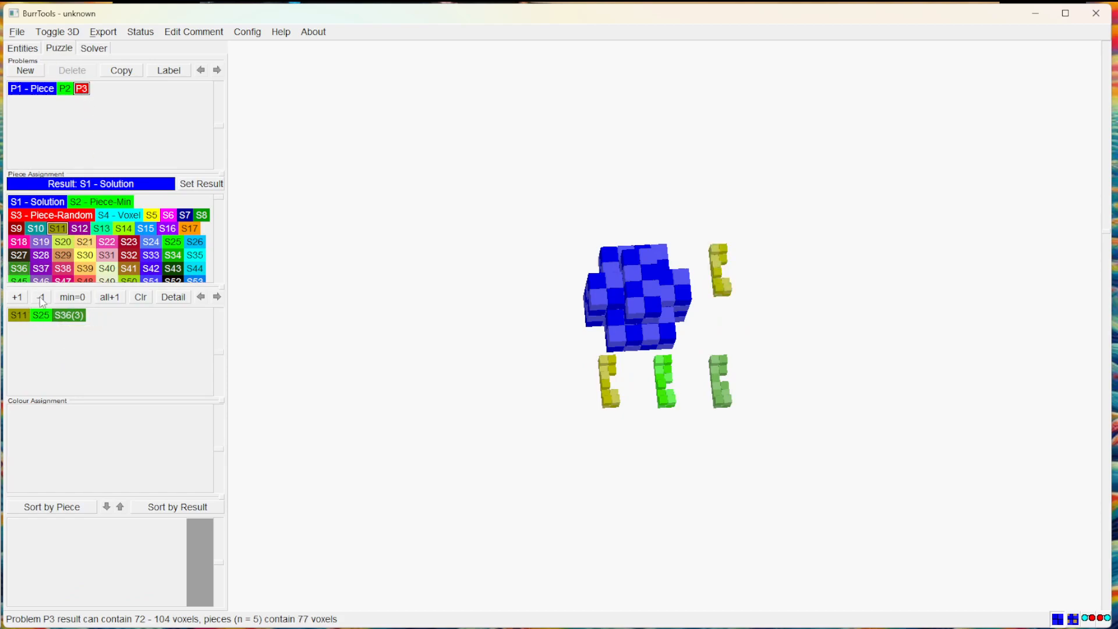
pyautogui.click(69, 315)
pyautogui.click(42, 297)
pyautogui.click(42, 297)
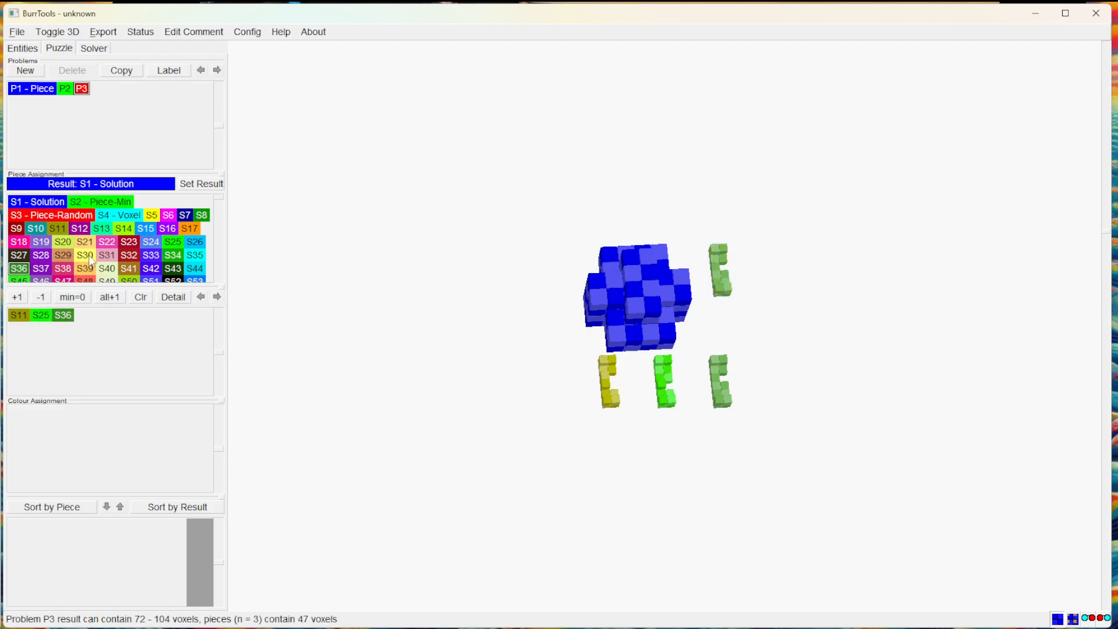
# Add two S21 pieces to problem P3
pyautogui.click(85, 241)
pyautogui.click(18, 297)
pyautogui.click(18, 297)
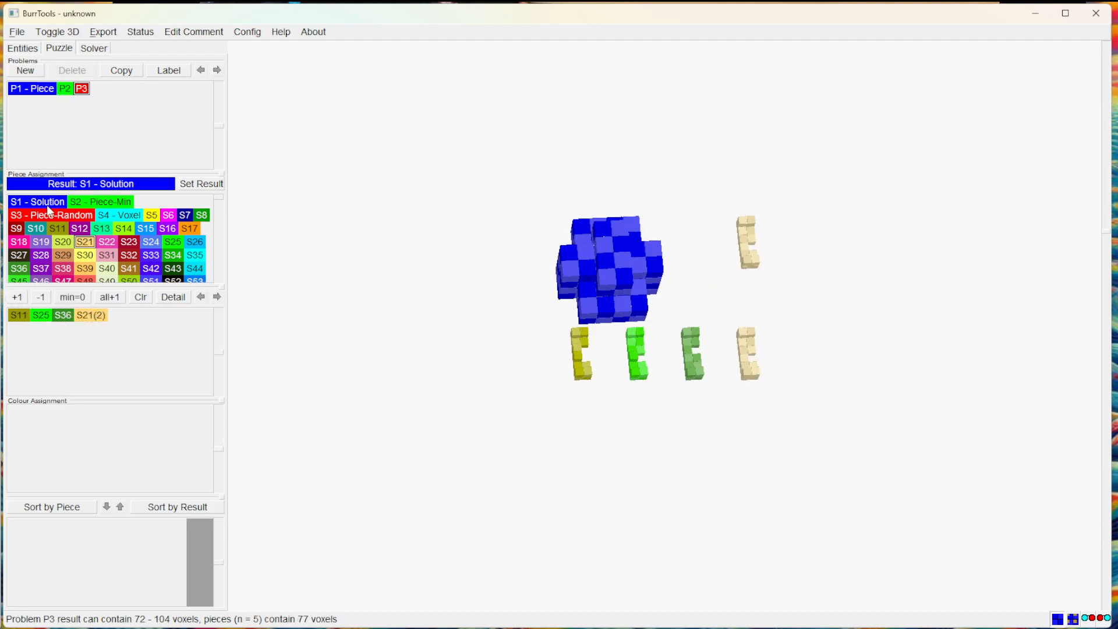
# Check which pieces P2's solution 11711 uses and add one S42 piece to problem P3
pyautogui.click(93, 48)
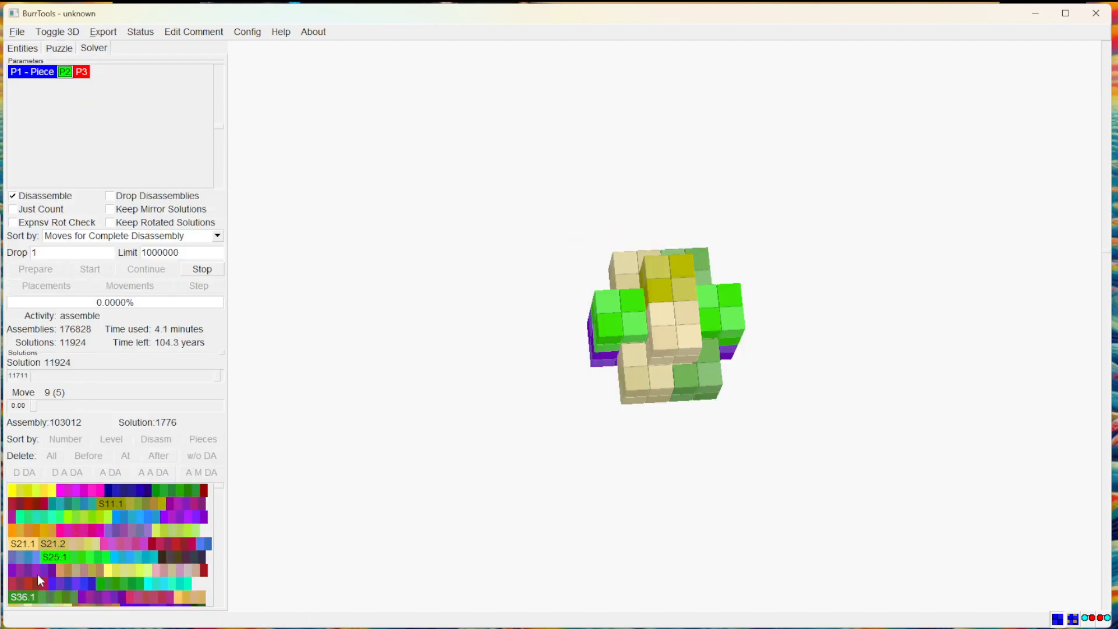
pyautogui.moveTo(220, 502); pyautogui.dragTo(218, 608)
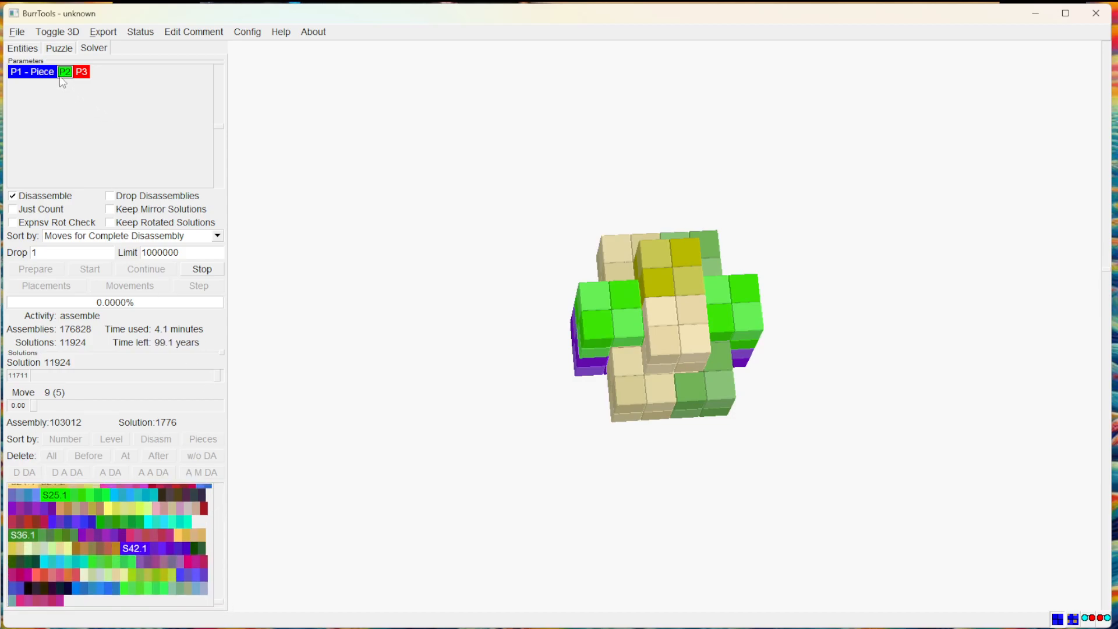
pyautogui.click(59, 48)
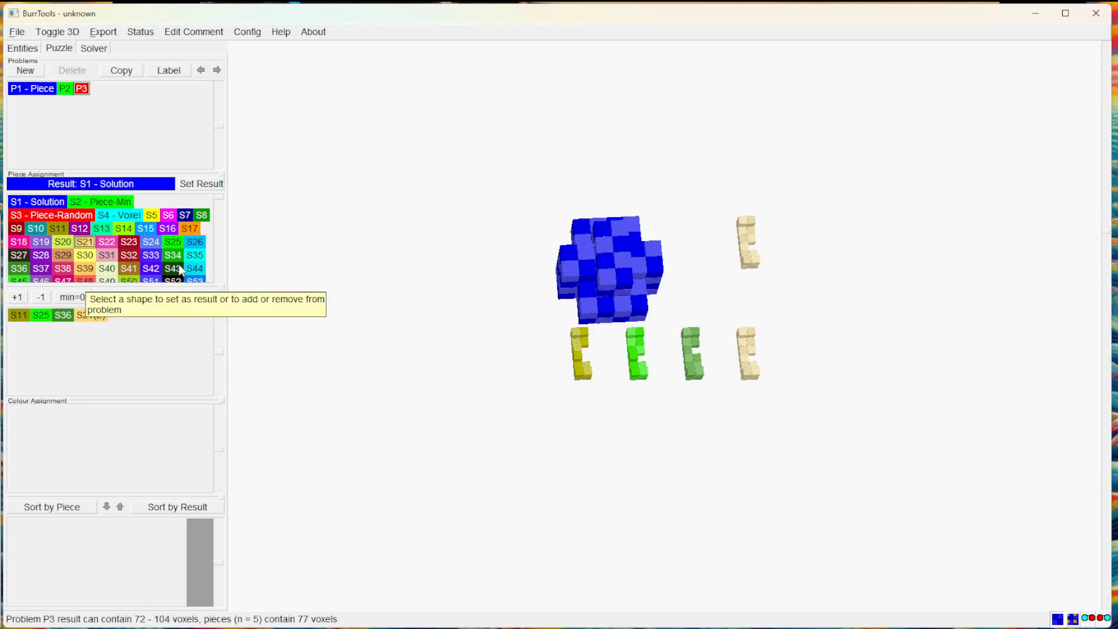
pyautogui.click(156, 268)
pyautogui.click(17, 297)
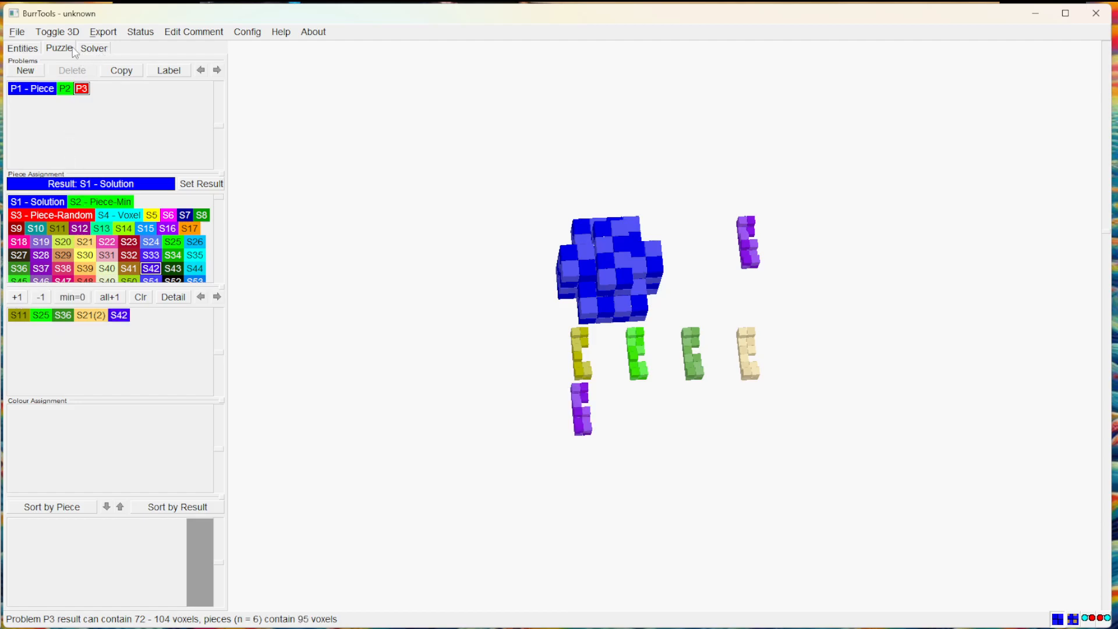
# Stop the running solver on problem P2, then prepare and start solving problem P3
pyautogui.click(94, 48)
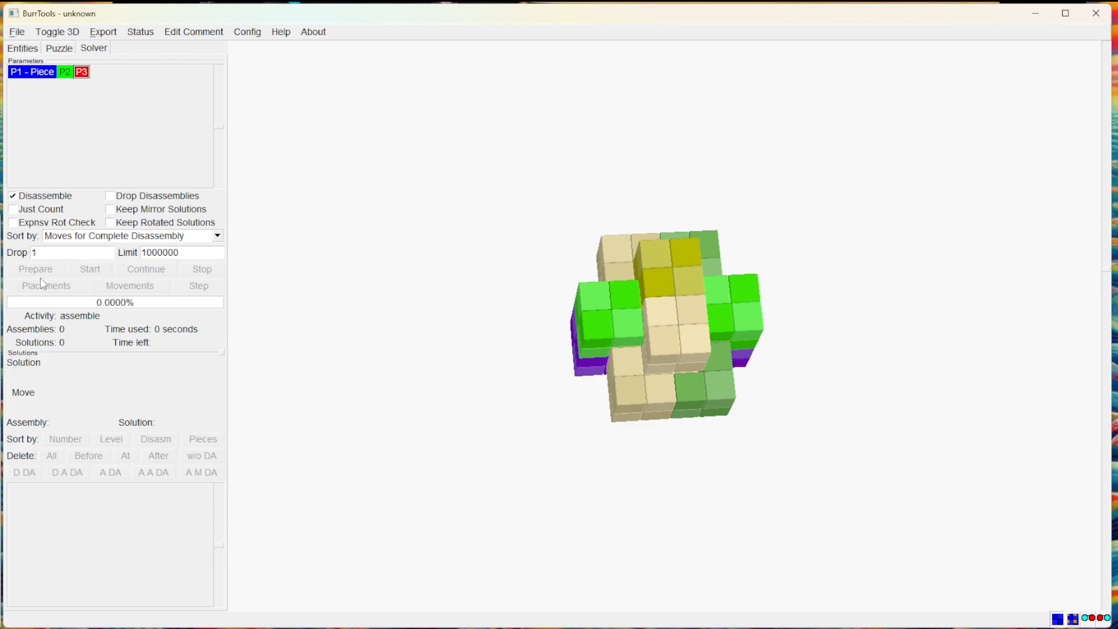
pyautogui.click(66, 74)
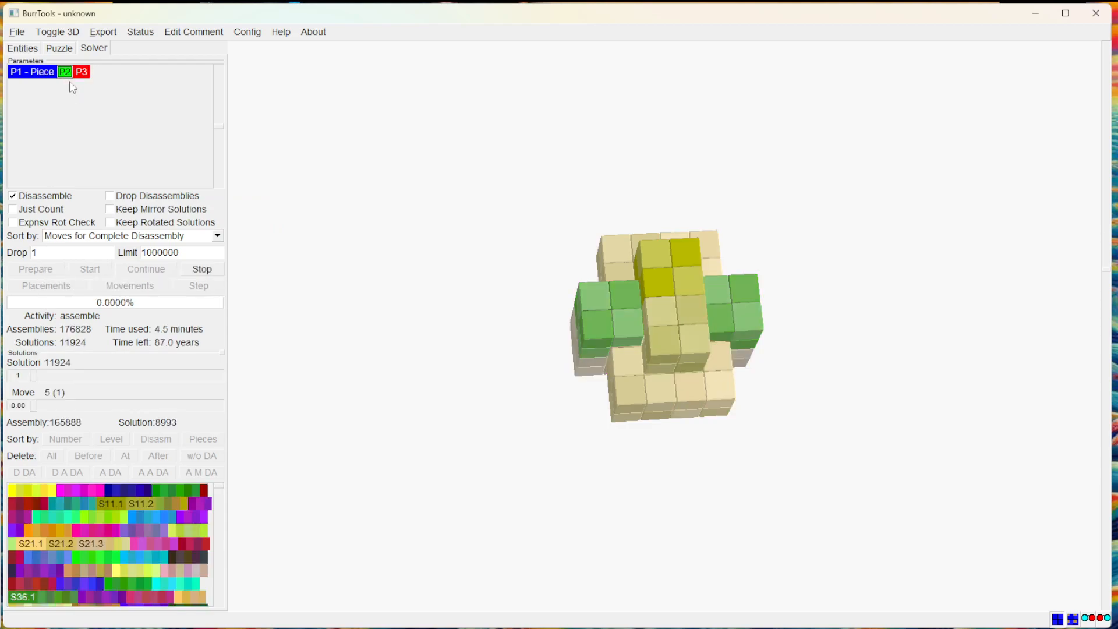
pyautogui.click(201, 272)
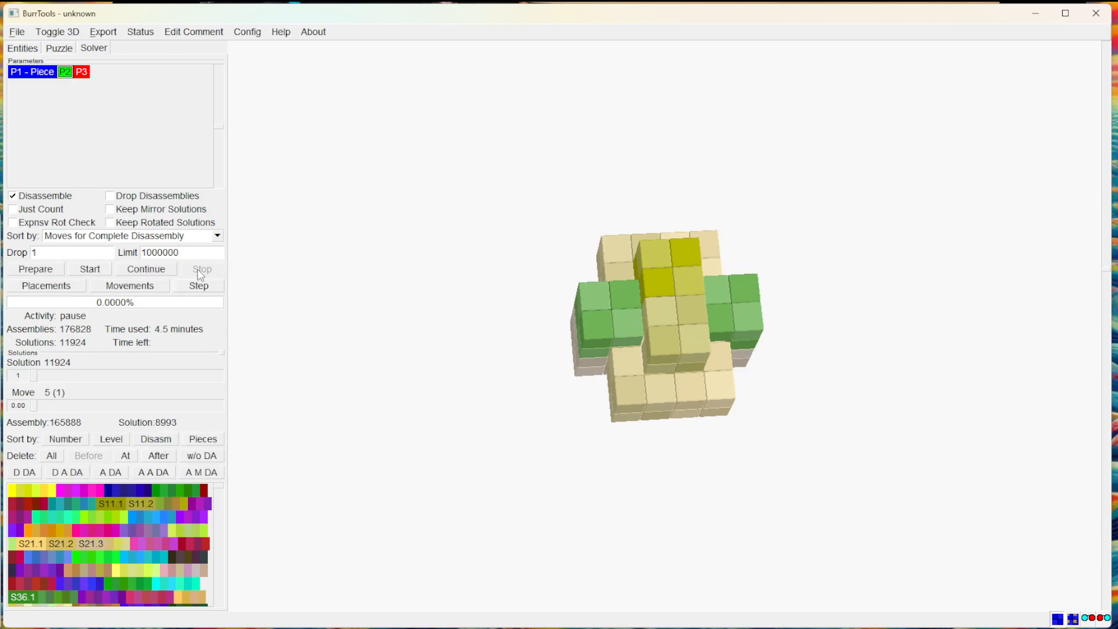
pyautogui.click(83, 73)
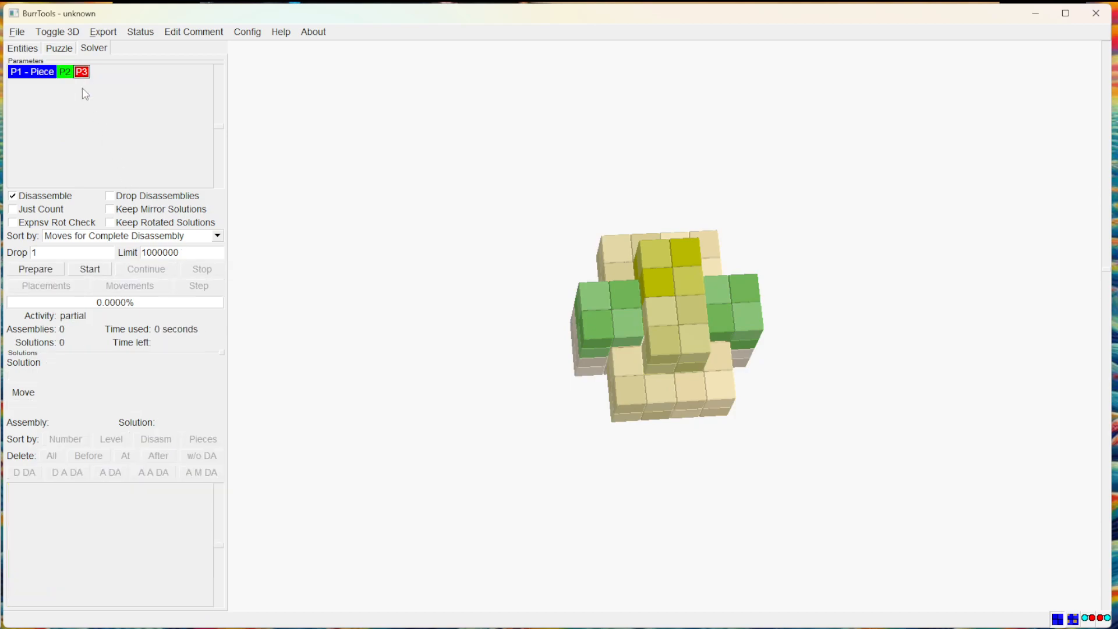
pyautogui.click(38, 270)
pyautogui.click(86, 272)
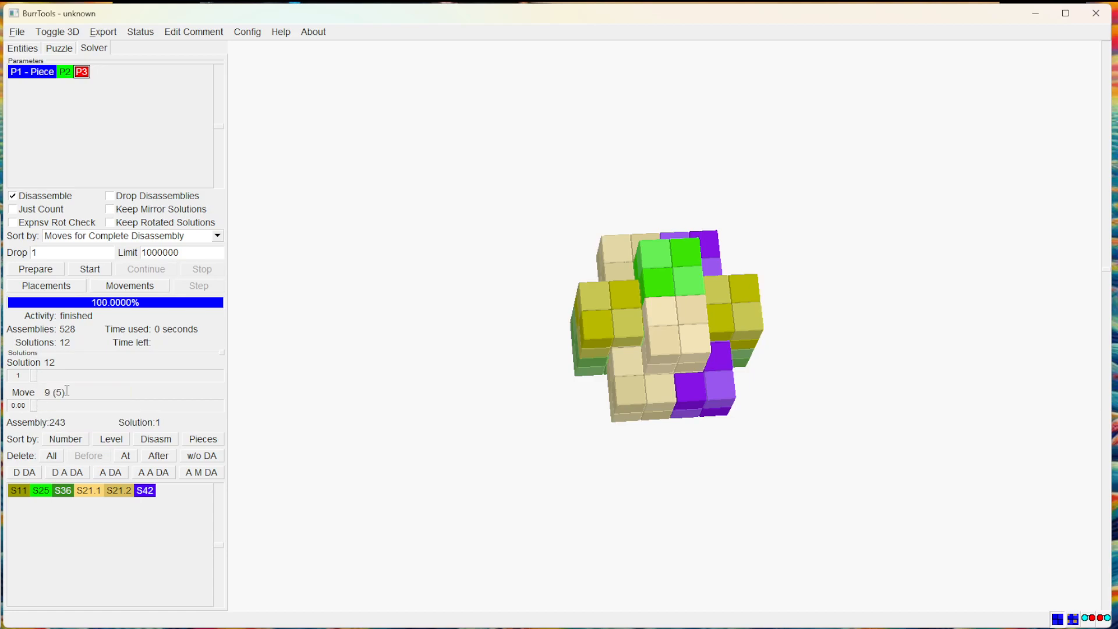
# Examine the disassembly of P3's first solution and review the S36, S21 and S42 pieces assigned to the problem
pyautogui.moveTo(34, 406); pyautogui.dragTo(39, 383)
pyautogui.click(59, 48)
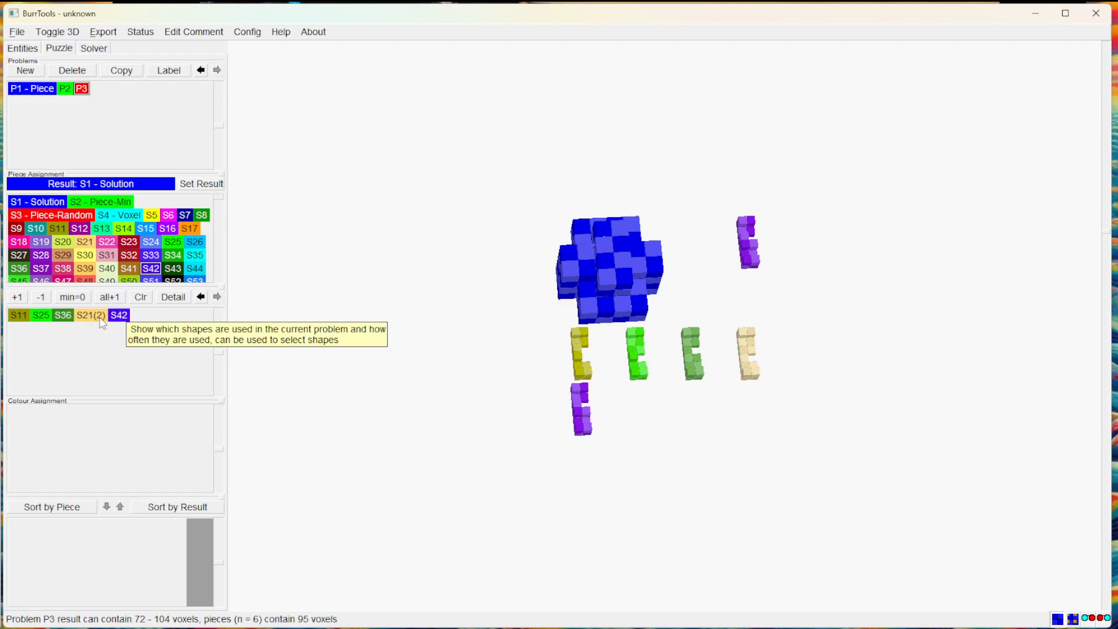
pyautogui.click(62, 315)
pyautogui.click(91, 315)
pyautogui.click(119, 315)
pyautogui.click(93, 48)
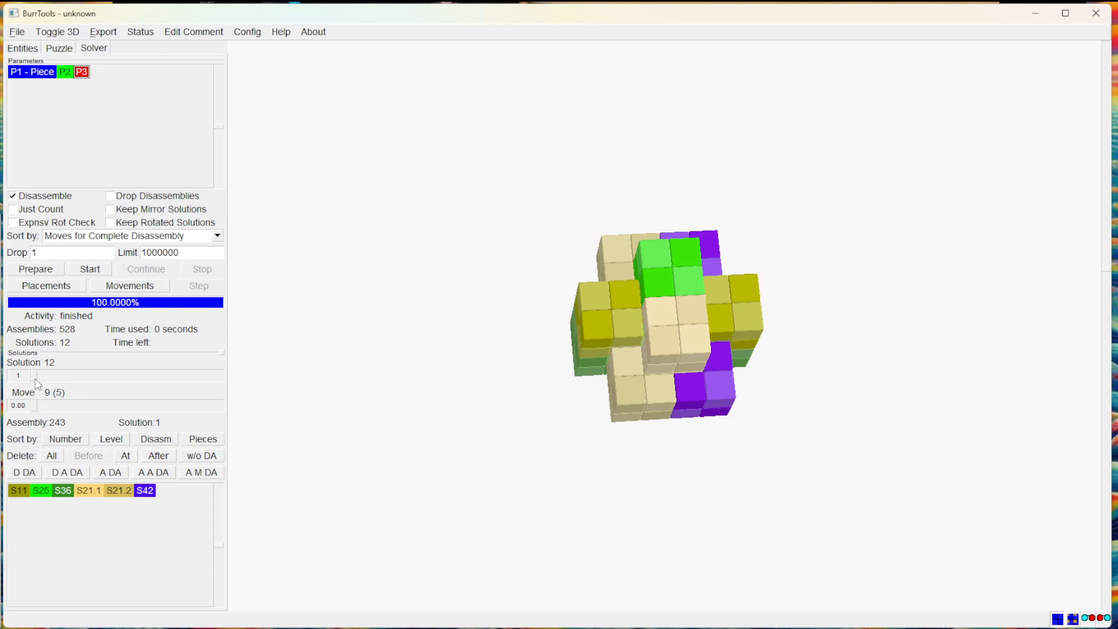
# Browse through P3's solutions, then browse P2's solutions up to number 11370
pyautogui.moveTo(34, 377); pyautogui.dragTo(219, 376)
pyautogui.moveTo(29, 408)
pyautogui.mouseDown()
pyautogui.moveTo(120, 401)
pyautogui.moveTo(130, 389)
pyautogui.moveTo(28, 411)
pyautogui.mouseUp()
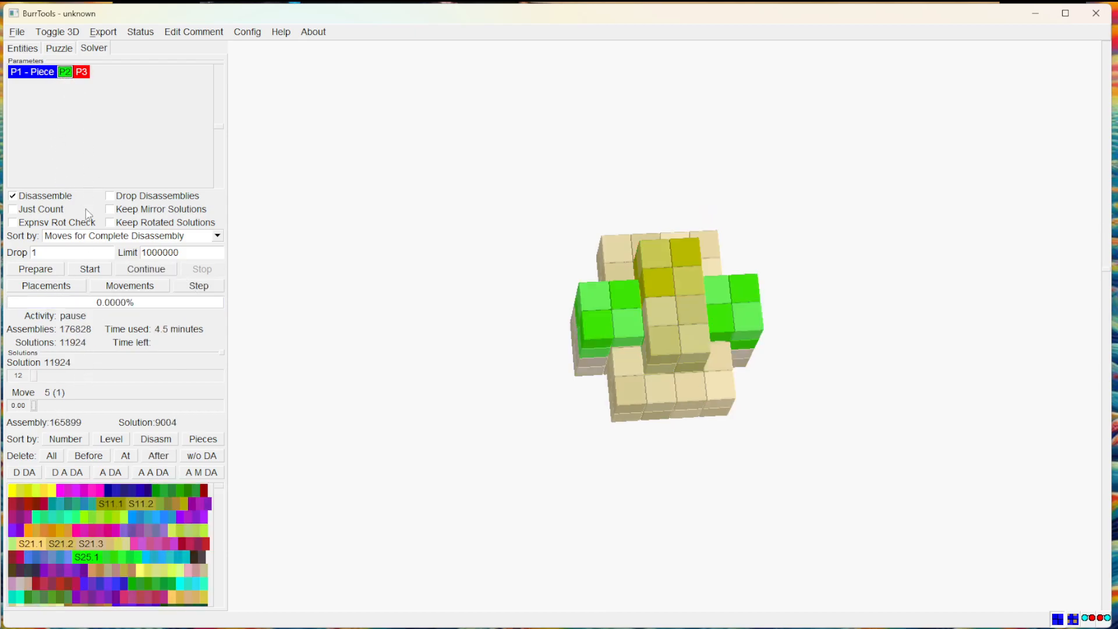
pyautogui.moveTo(39, 380); pyautogui.dragTo(217, 376)
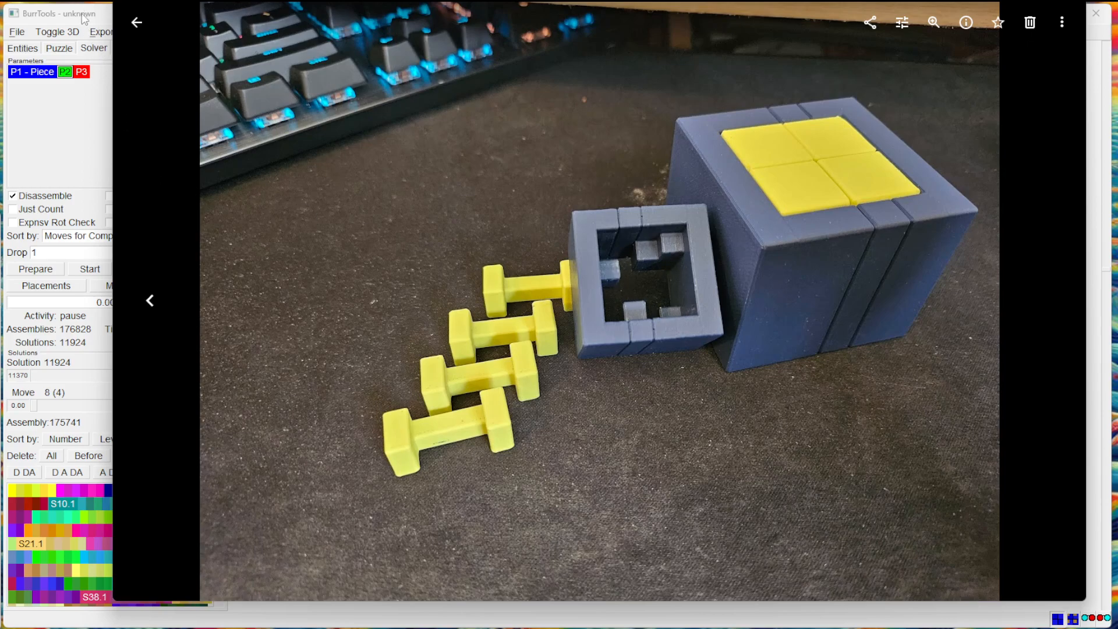
# Return to BurrTools and create a new puzzle with the Brick space grid
pyautogui.click(82, 14)
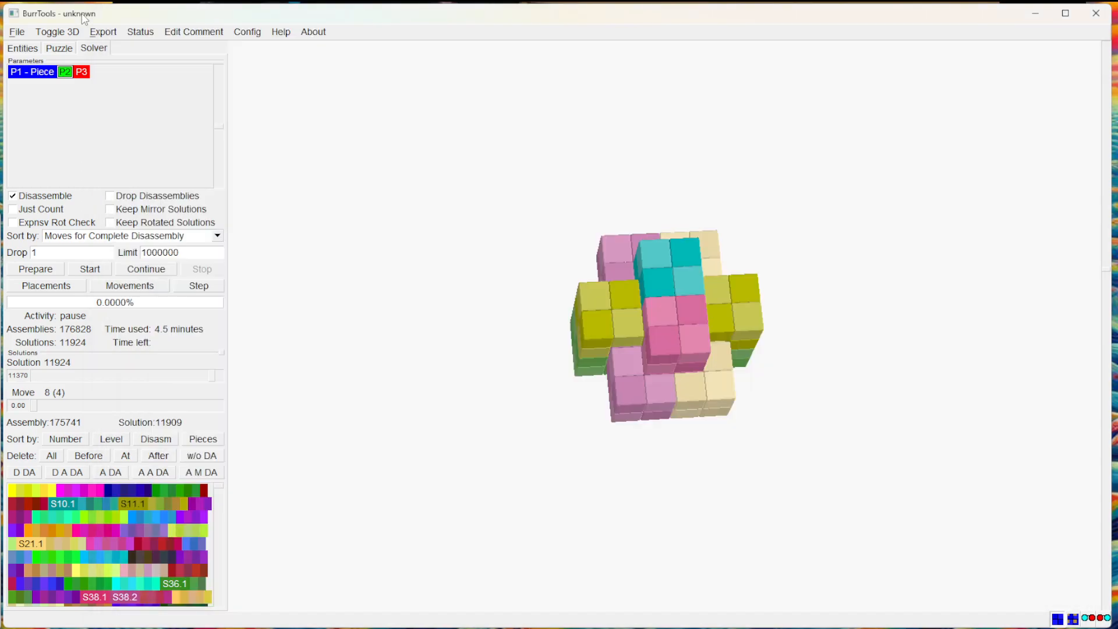
pyautogui.click(18, 35)
pyautogui.click(18, 47)
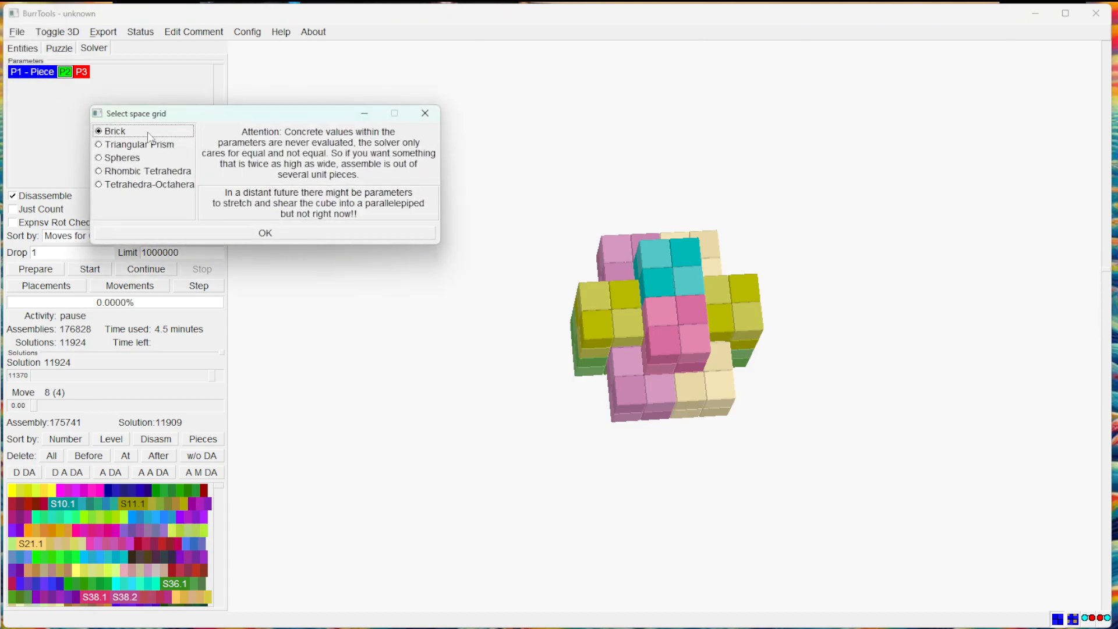
pyautogui.click(265, 233)
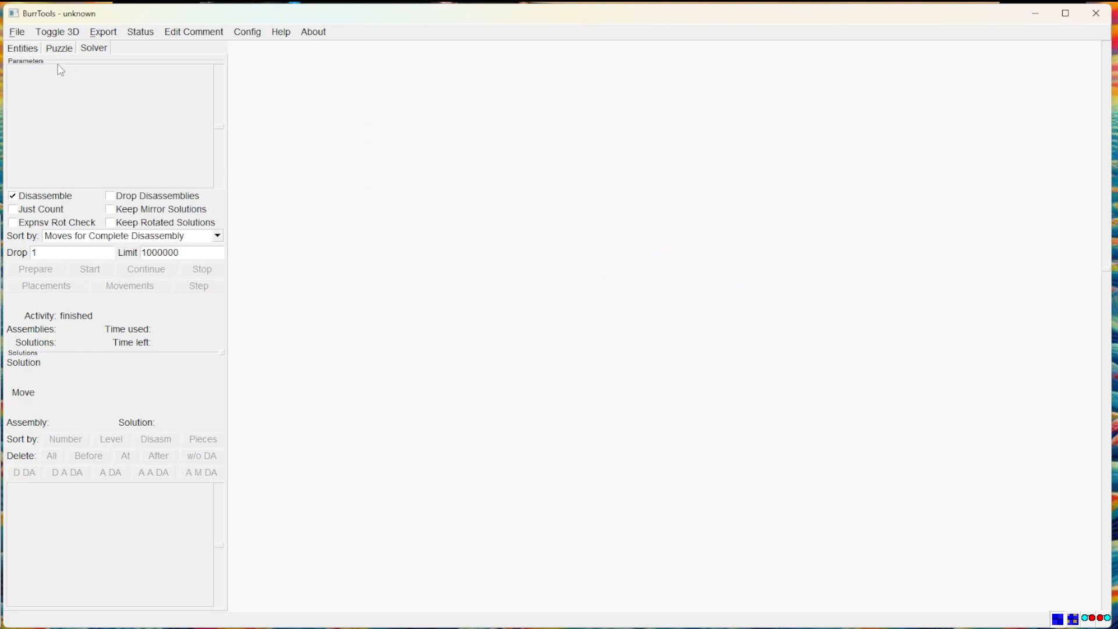
# Create the first shape and label it "Solution"
pyautogui.click(21, 48)
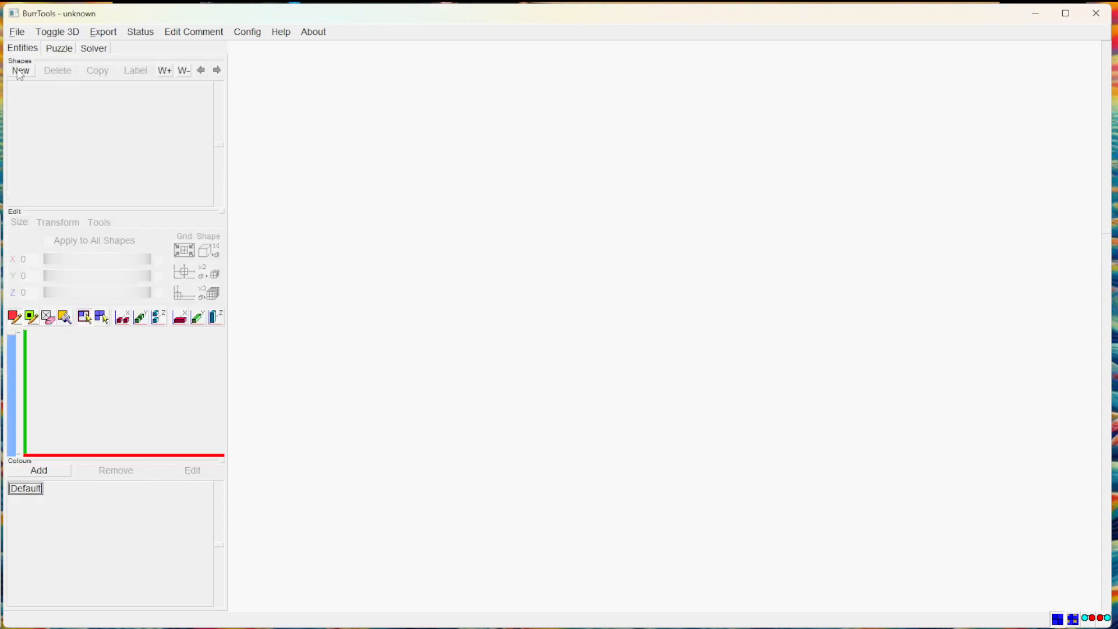
pyautogui.click(20, 70)
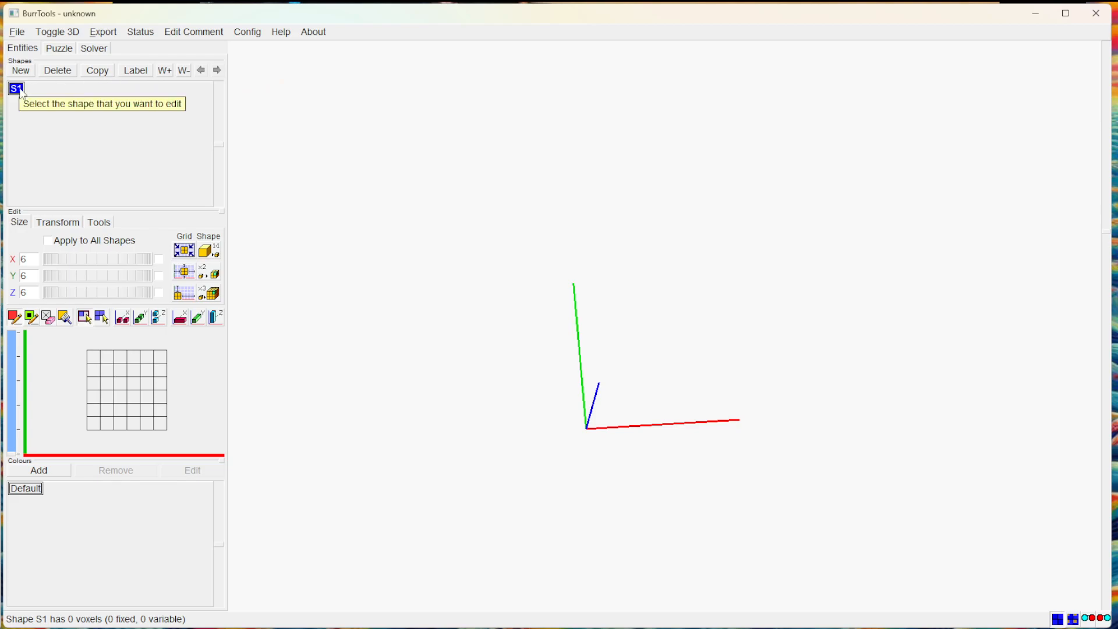
pyautogui.click(135, 71)
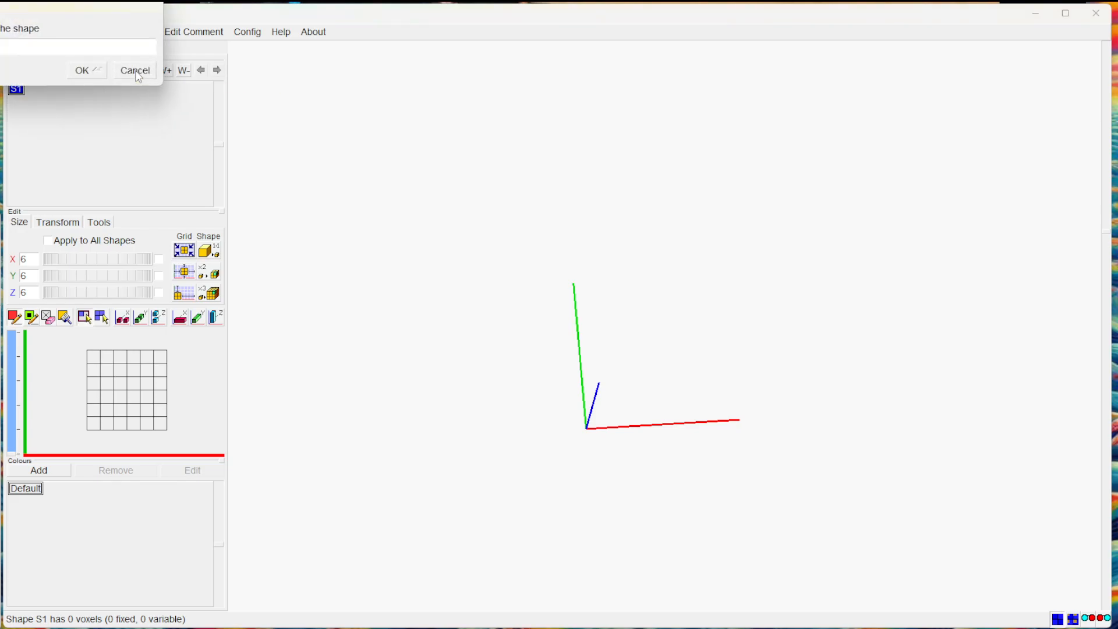
pyautogui.moveTo(26, 5); pyautogui.dragTo(194, 95)
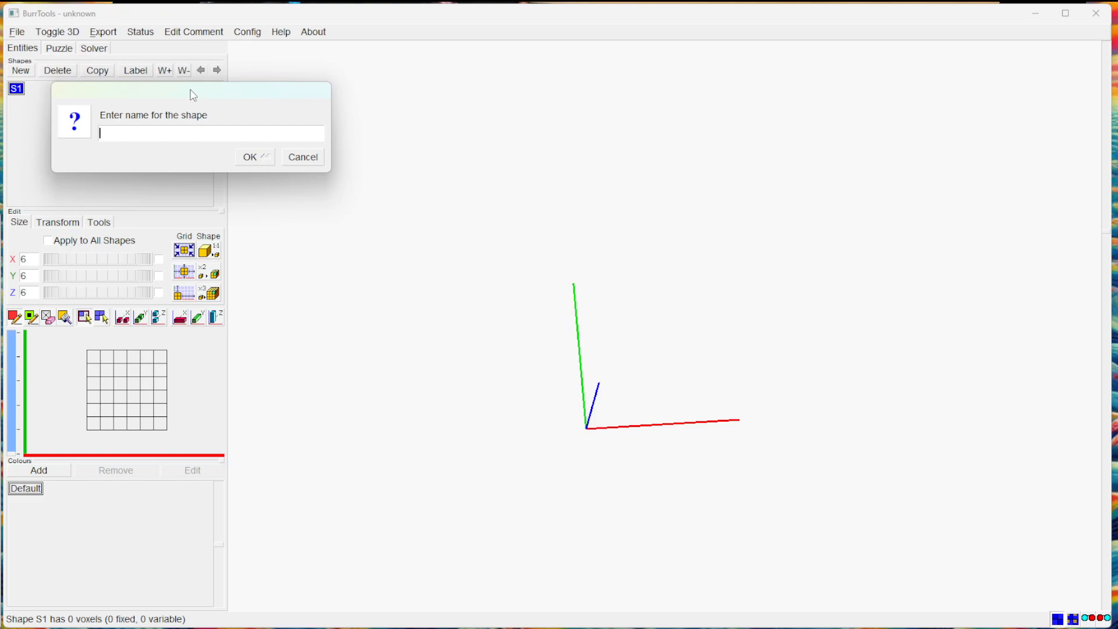
pyautogui.write('Solution')
pyautogui.click(254, 157)
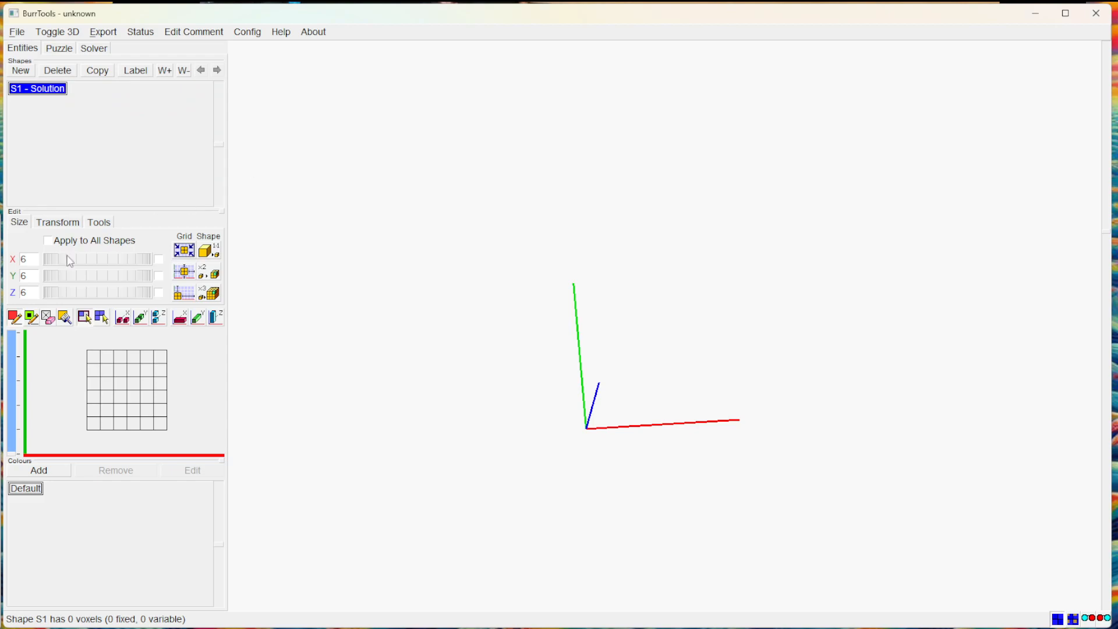
# Set the Solution shape's Z size to 5
pyautogui.doubleClick(28, 292)
pyautogui.write('5')
pyautogui.click(35, 275)
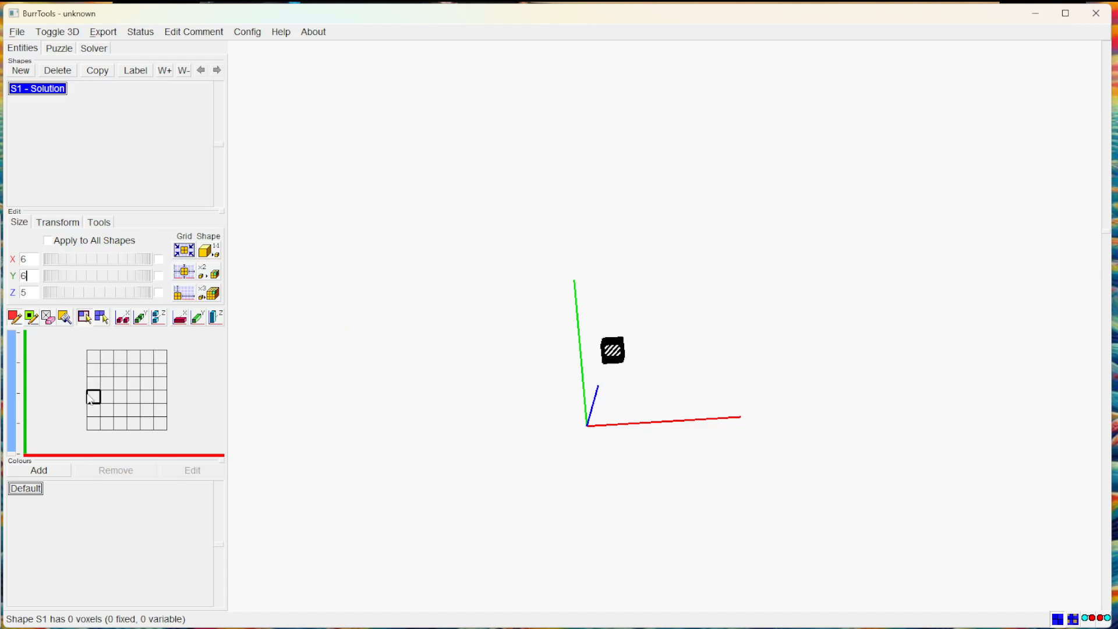
# Add a bright green constraint colour and select it as the active editing colour
pyautogui.click(35, 470)
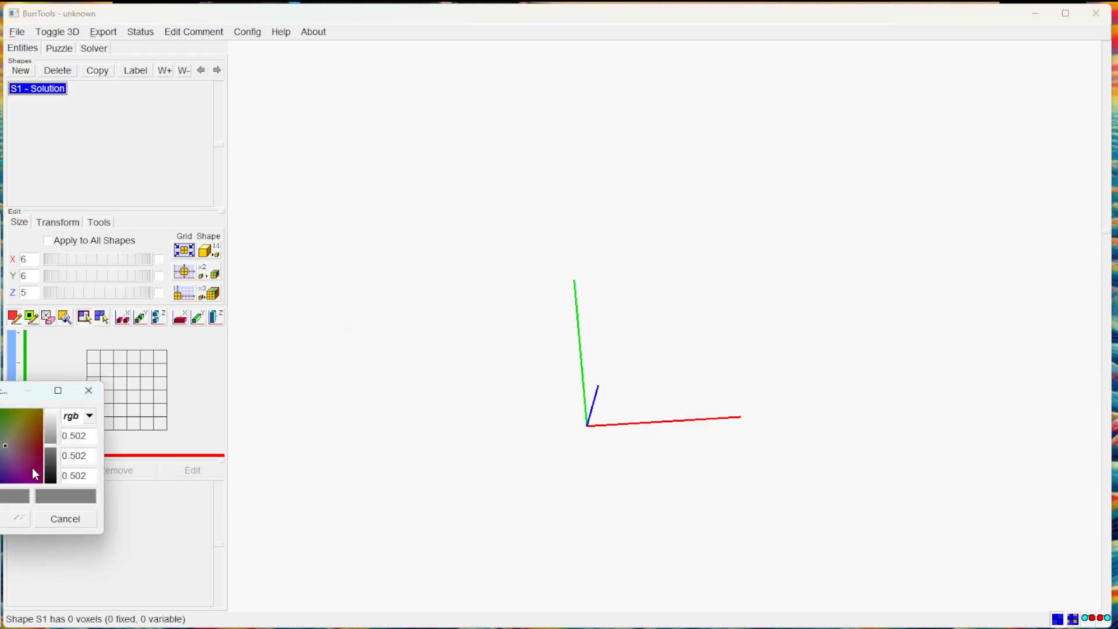
pyautogui.click(8, 448)
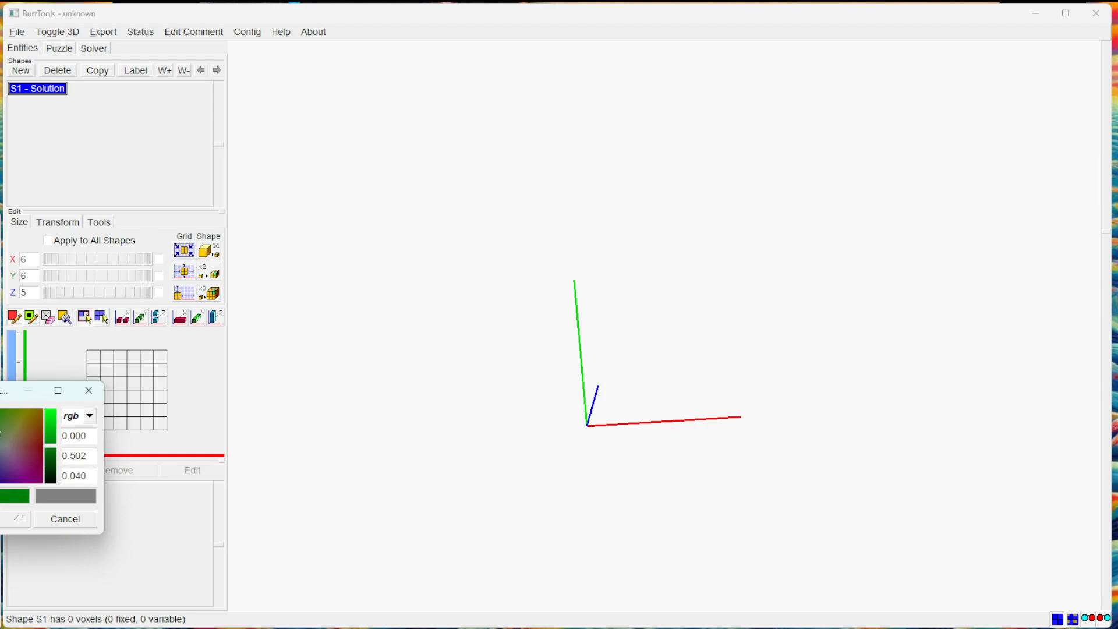
pyautogui.moveTo(52, 446); pyautogui.dragTo(53, 422)
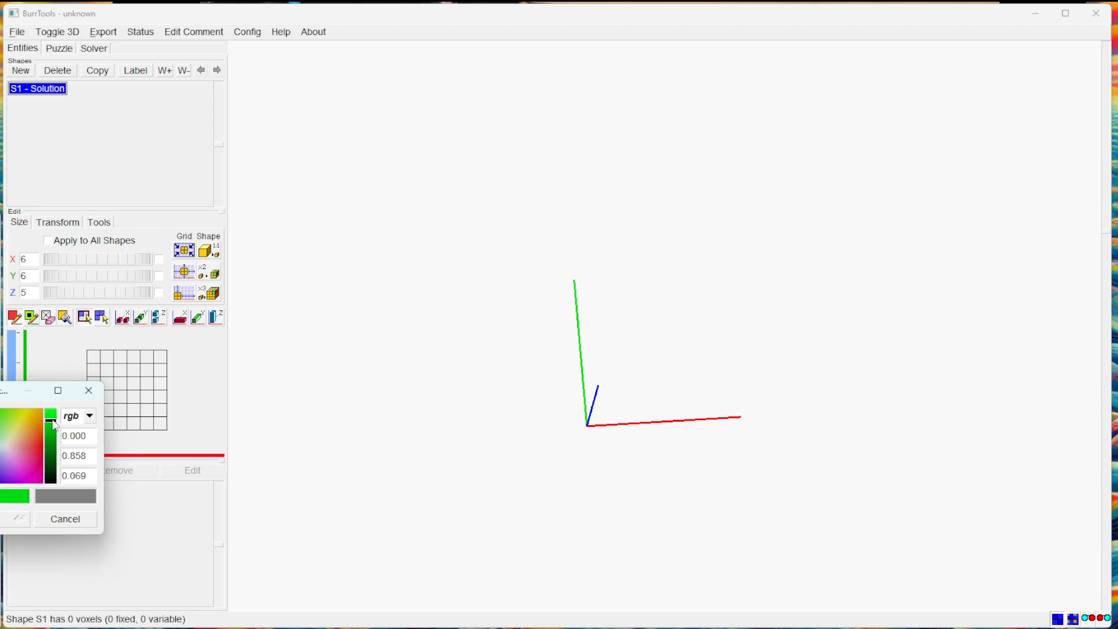
pyautogui.click(12, 519)
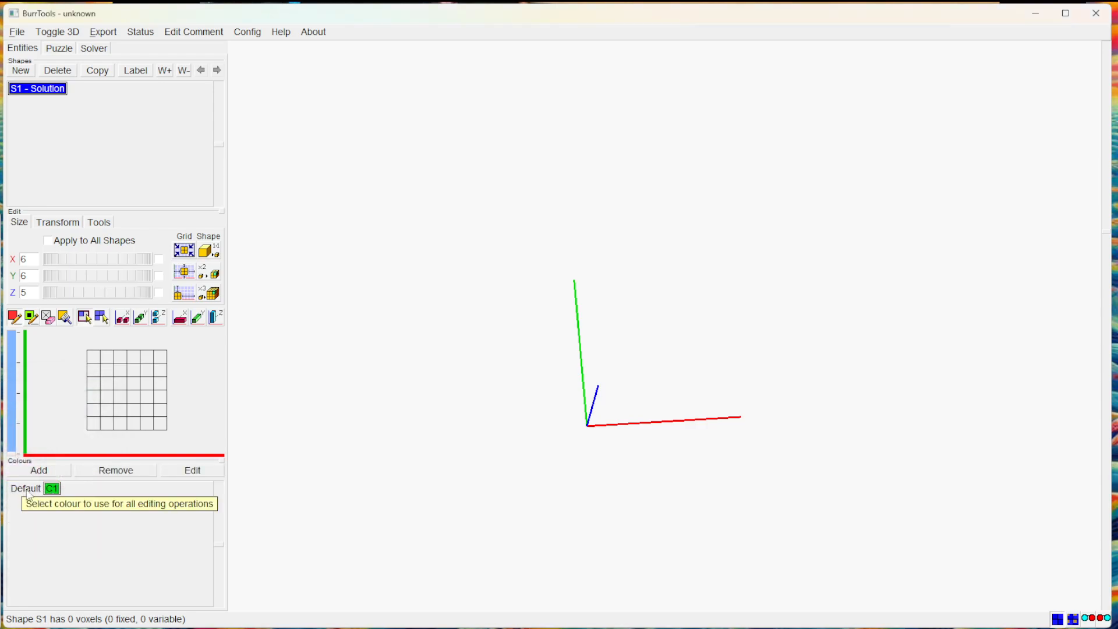
pyautogui.click(28, 492)
pyautogui.click(56, 489)
pyautogui.click(36, 489)
pyautogui.click(48, 491)
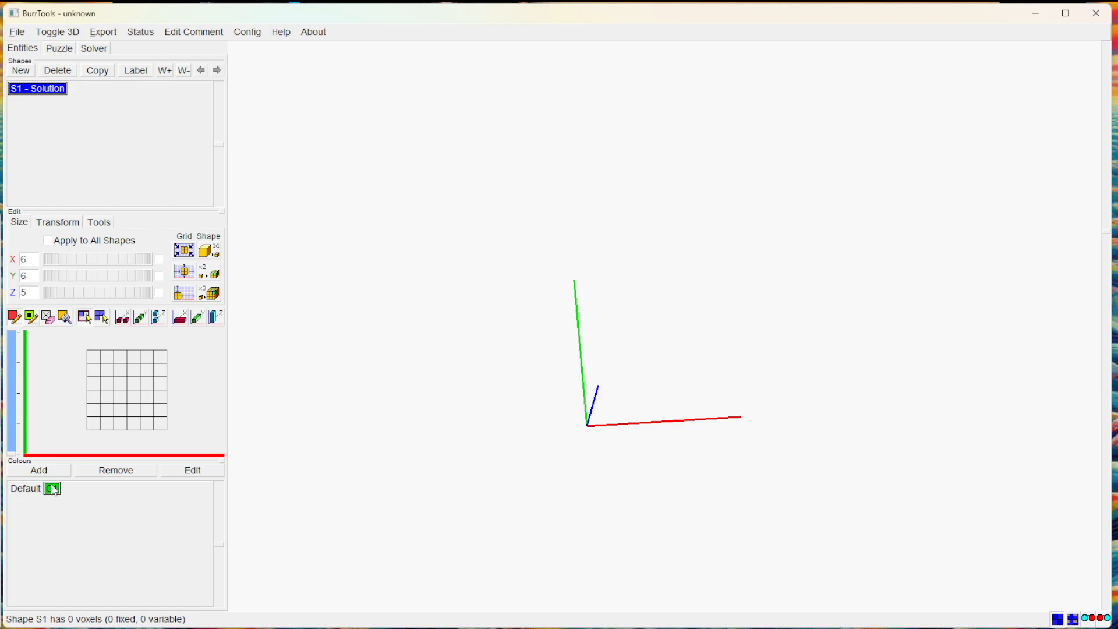
# Add three more constraint colours: yellow, red and magenta
pyautogui.click(42, 475)
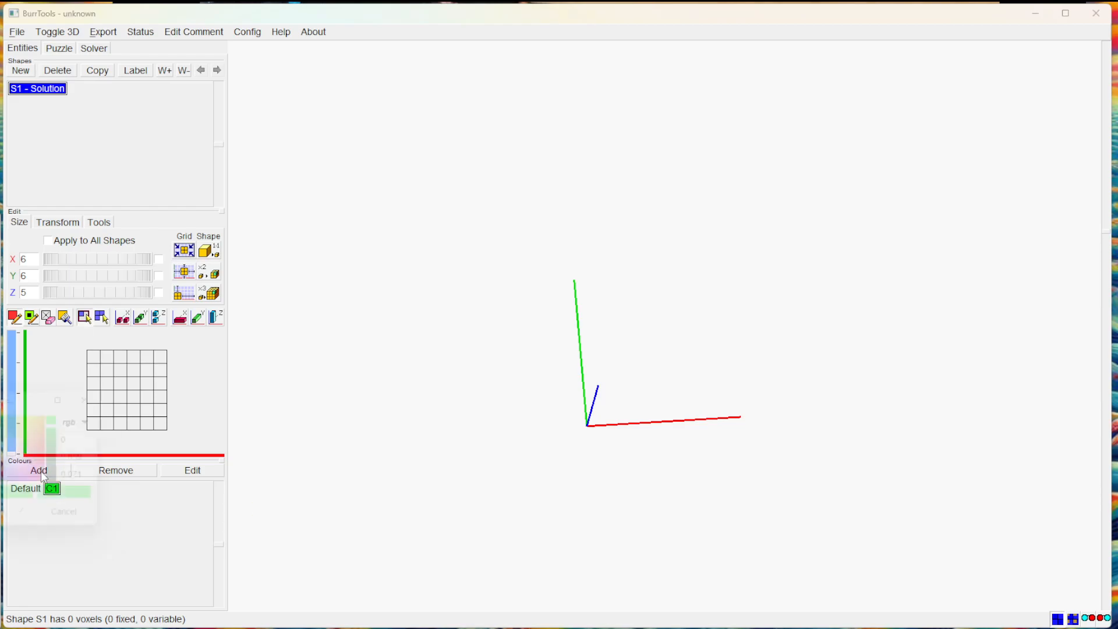
pyautogui.click(32, 417)
pyautogui.click(18, 522)
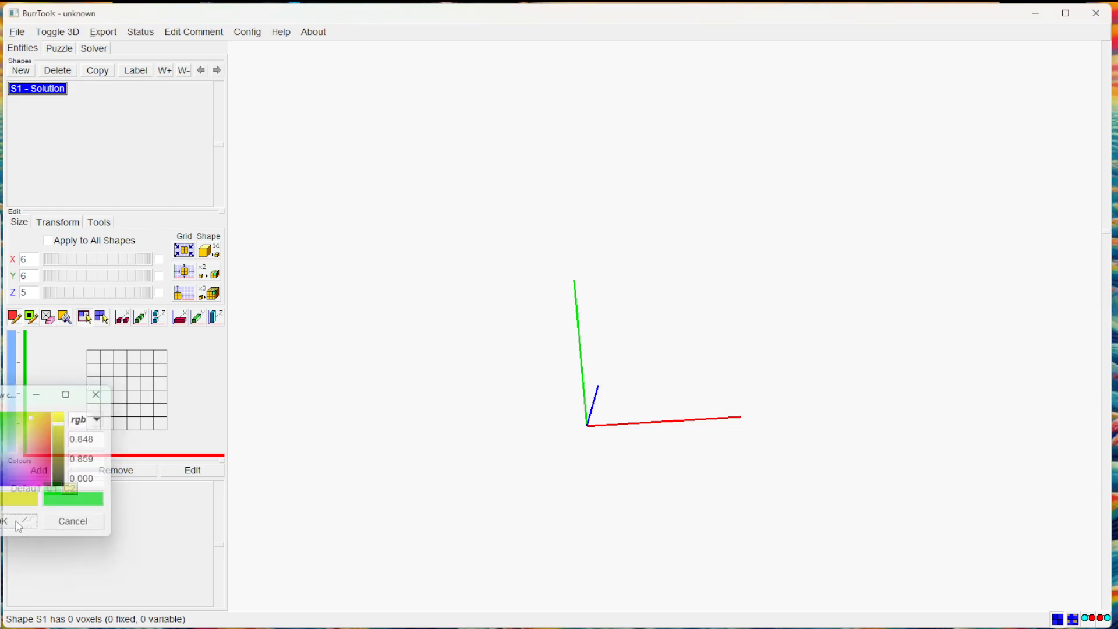
pyautogui.click(43, 468)
pyautogui.moveTo(38, 429); pyautogui.dragTo(41, 473)
pyautogui.click(17, 519)
pyautogui.click(45, 471)
pyautogui.click(13, 519)
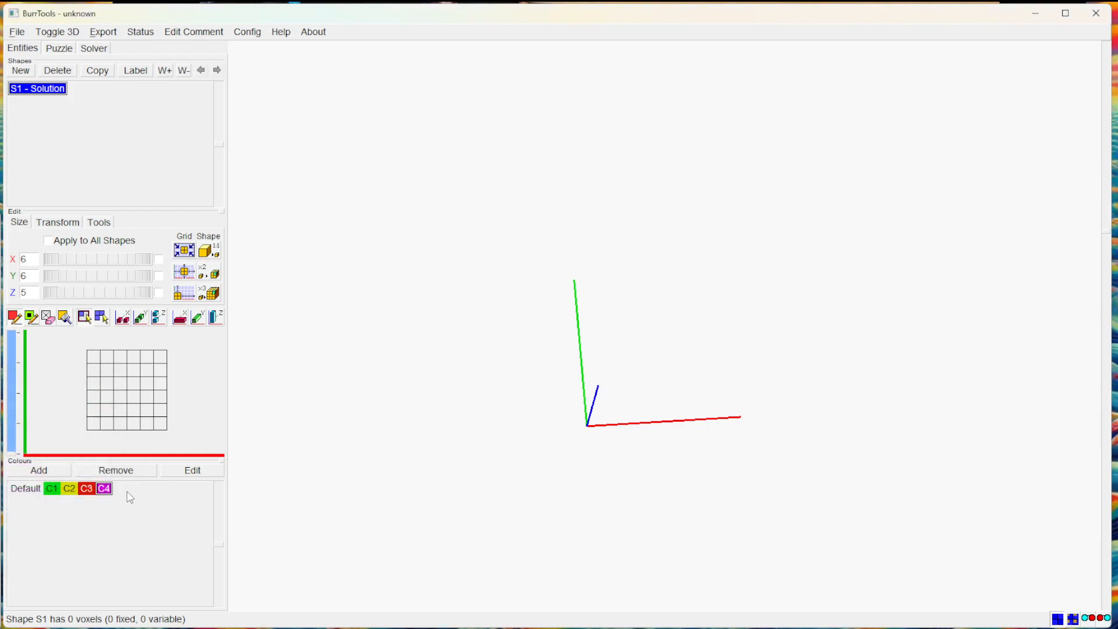
# Using green colour C1, fill the Solution's 6×6 grid through all layers and clear the central 4×4 voxels, leaving a hollow frame
pyautogui.click(52, 493)
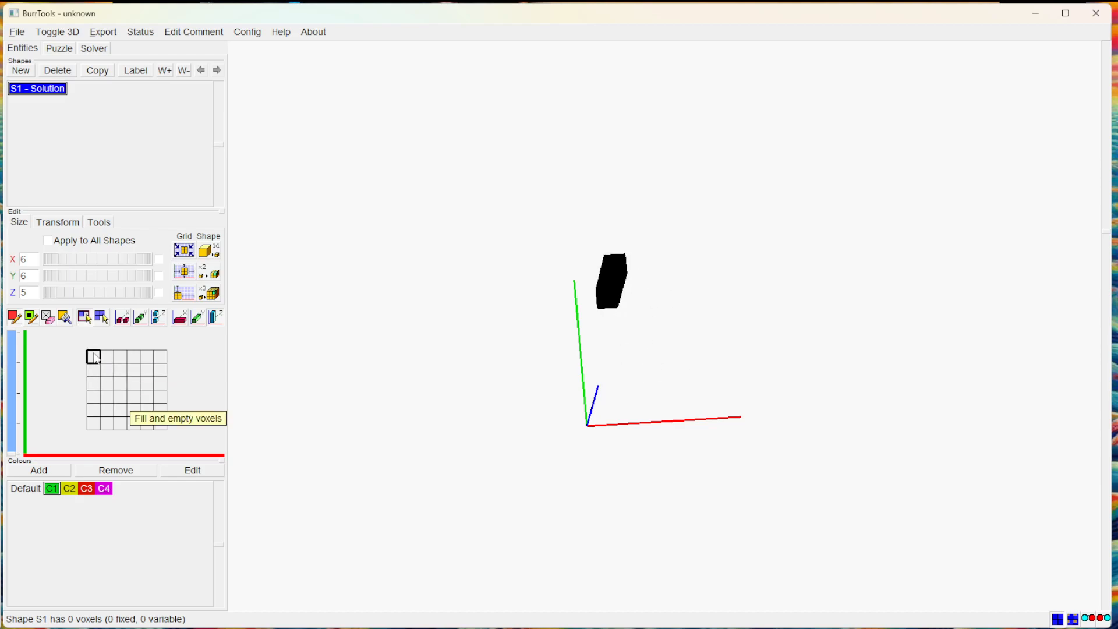
pyautogui.moveTo(93, 357)
pyautogui.mouseDown()
pyautogui.moveTo(93, 428)
pyautogui.moveTo(161, 424)
pyautogui.moveTo(161, 356)
pyautogui.mouseUp()
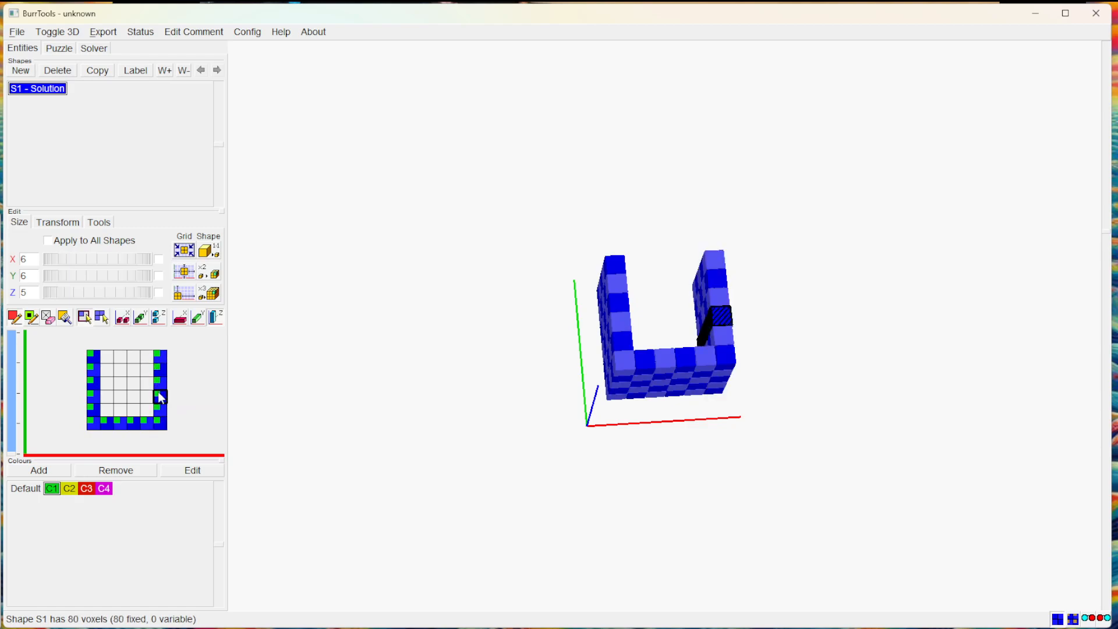
pyautogui.moveTo(92, 358)
pyautogui.mouseDown()
pyautogui.moveTo(160, 357)
pyautogui.moveTo(155, 420)
pyautogui.mouseUp()
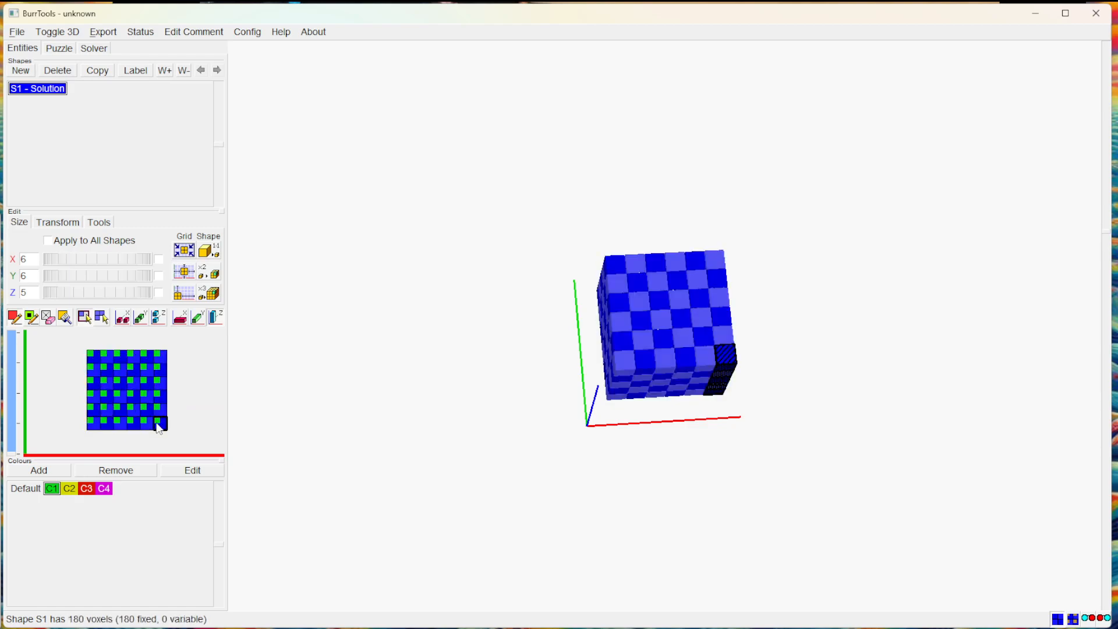
pyautogui.moveTo(110, 379); pyautogui.dragTo(146, 409, button='right')
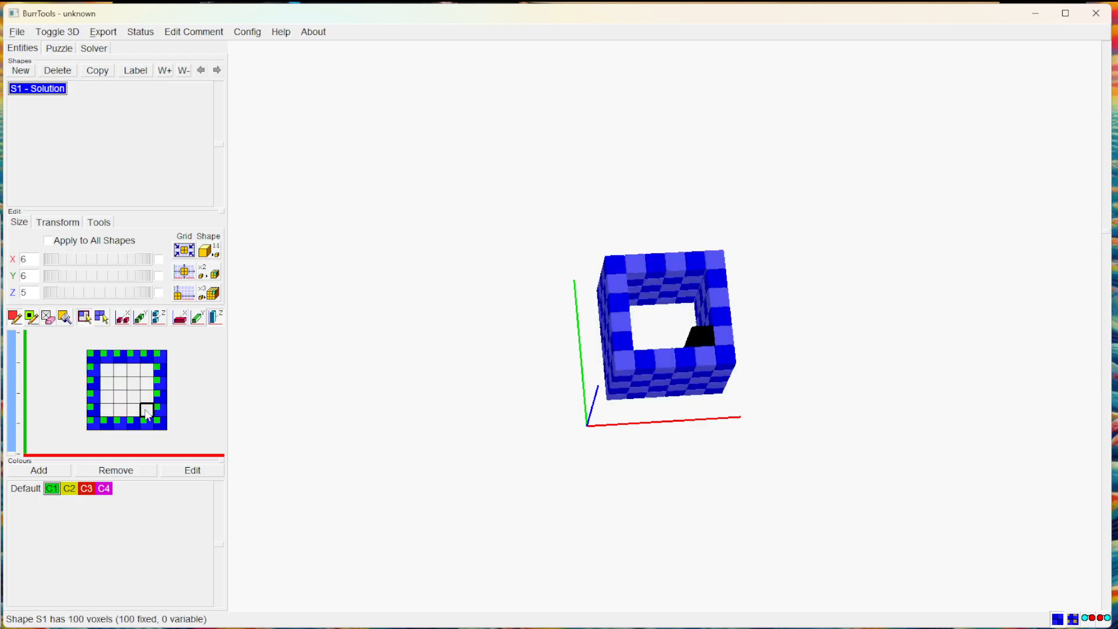
pyautogui.moveTo(605, 446); pyautogui.dragTo(707, 270)
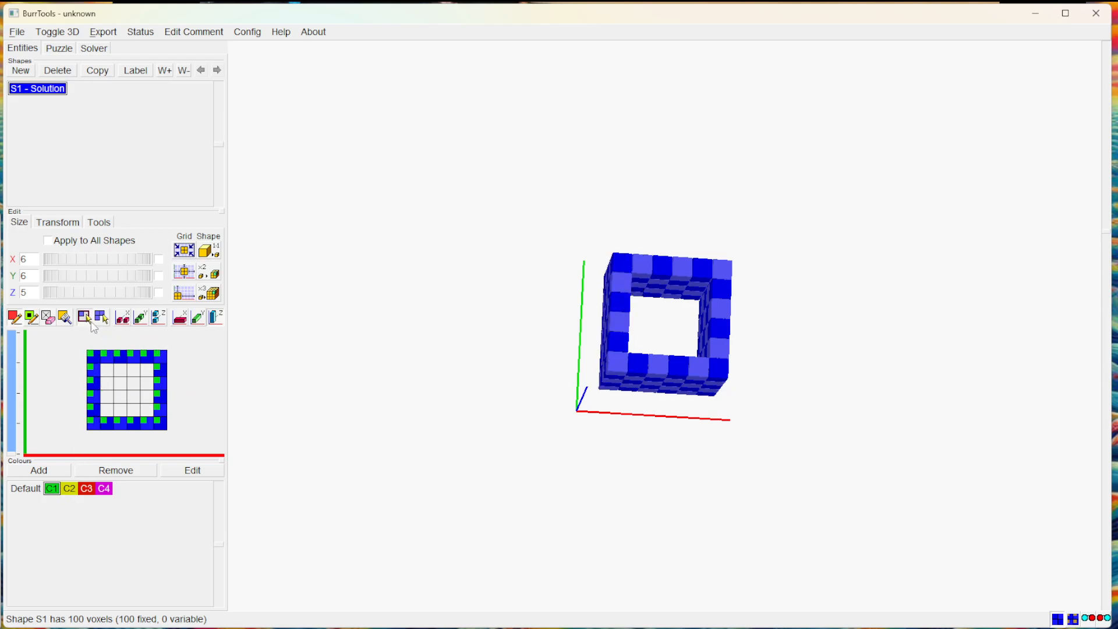
# Fill the central 4×4 voxels of the Solution's two outermost Z layers with yellow colour C2 and display constraint colours in 3D
pyautogui.click(71, 489)
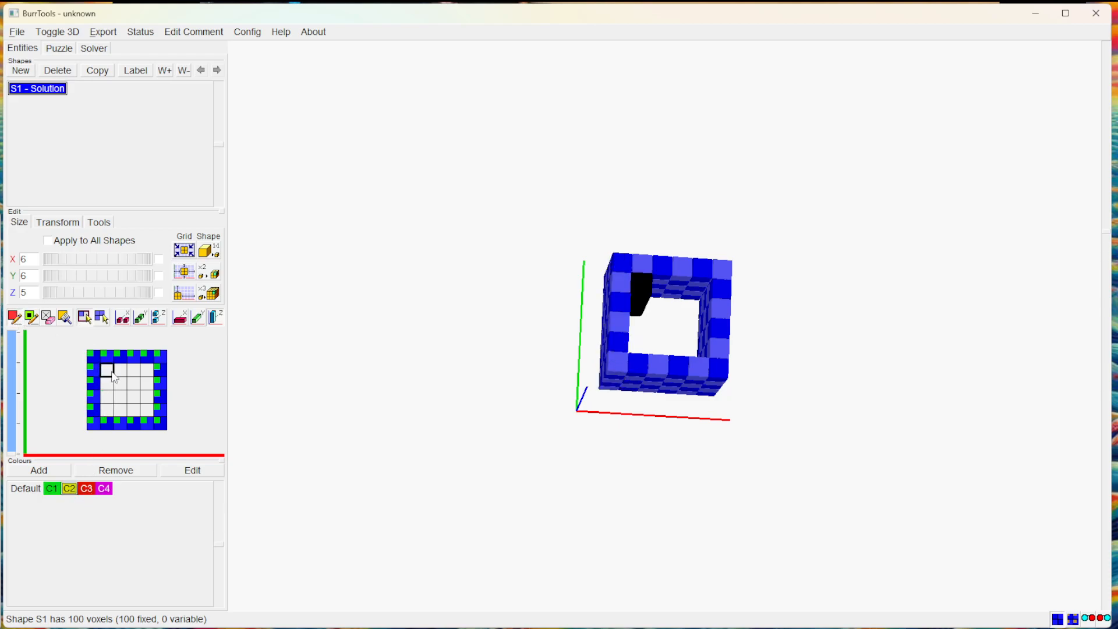
pyautogui.moveTo(113, 373); pyautogui.dragTo(147, 411)
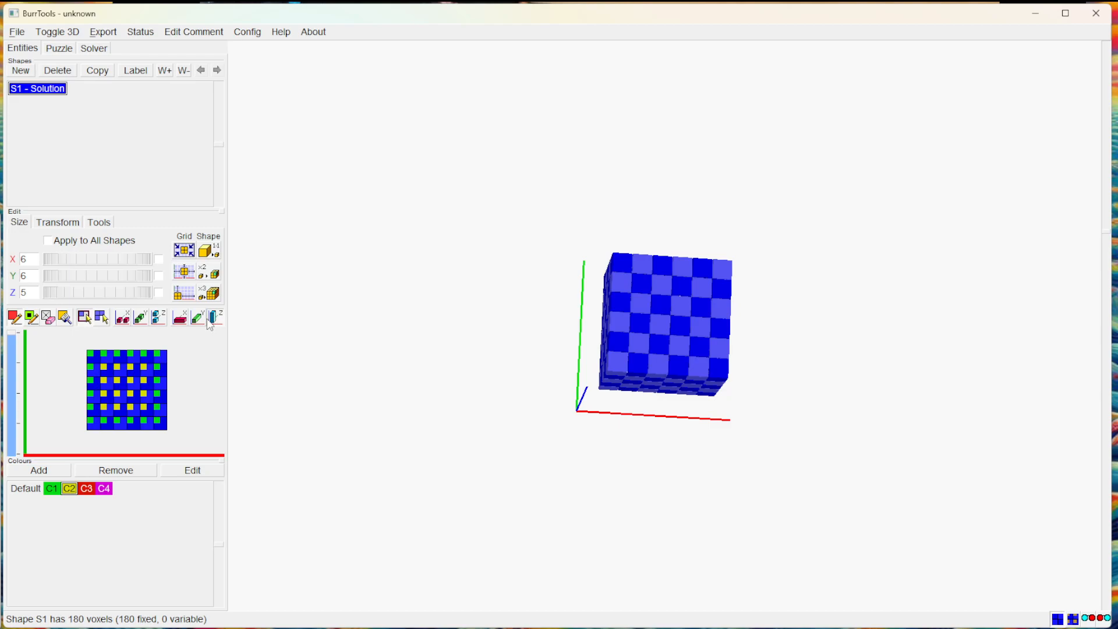
pyautogui.moveTo(112, 373); pyautogui.dragTo(150, 413)
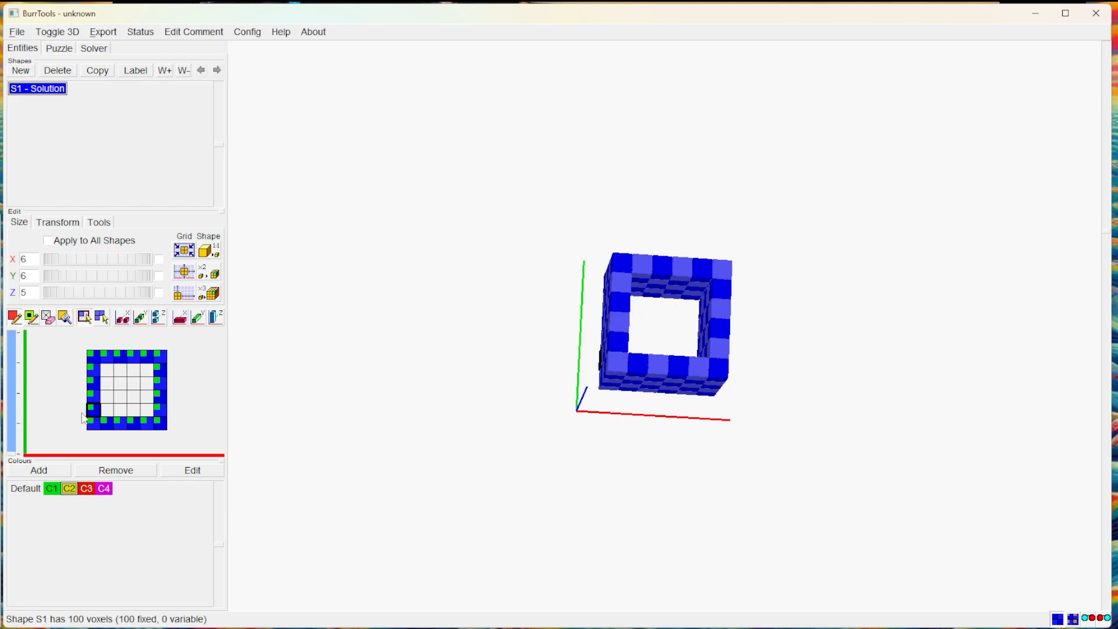
pyautogui.moveTo(107, 369); pyautogui.dragTo(149, 412)
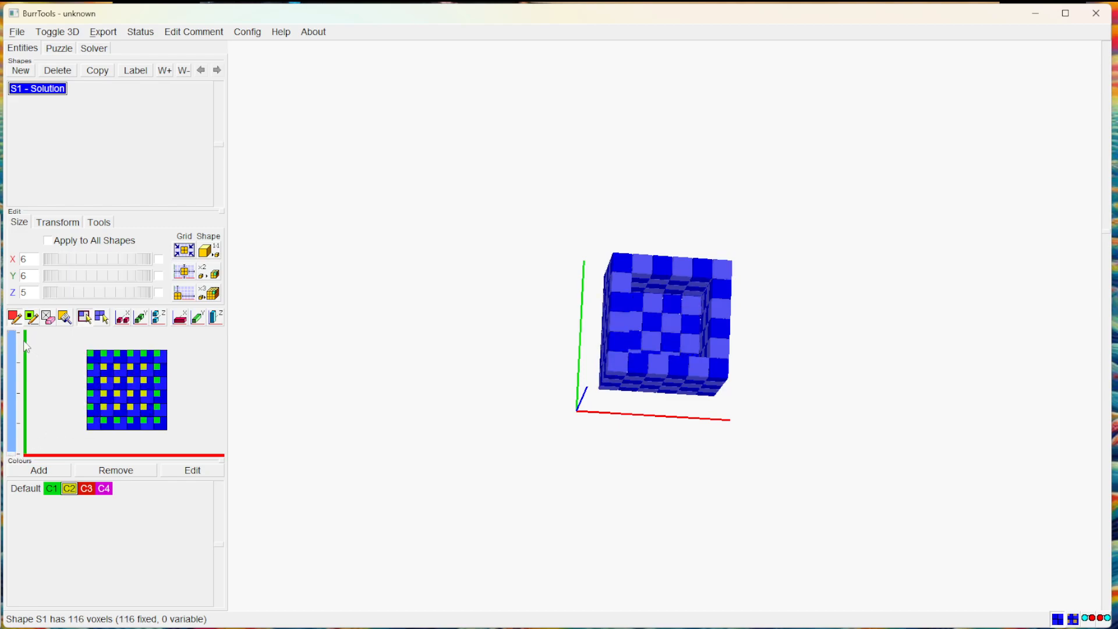
pyautogui.moveTo(102, 368); pyautogui.dragTo(152, 407)
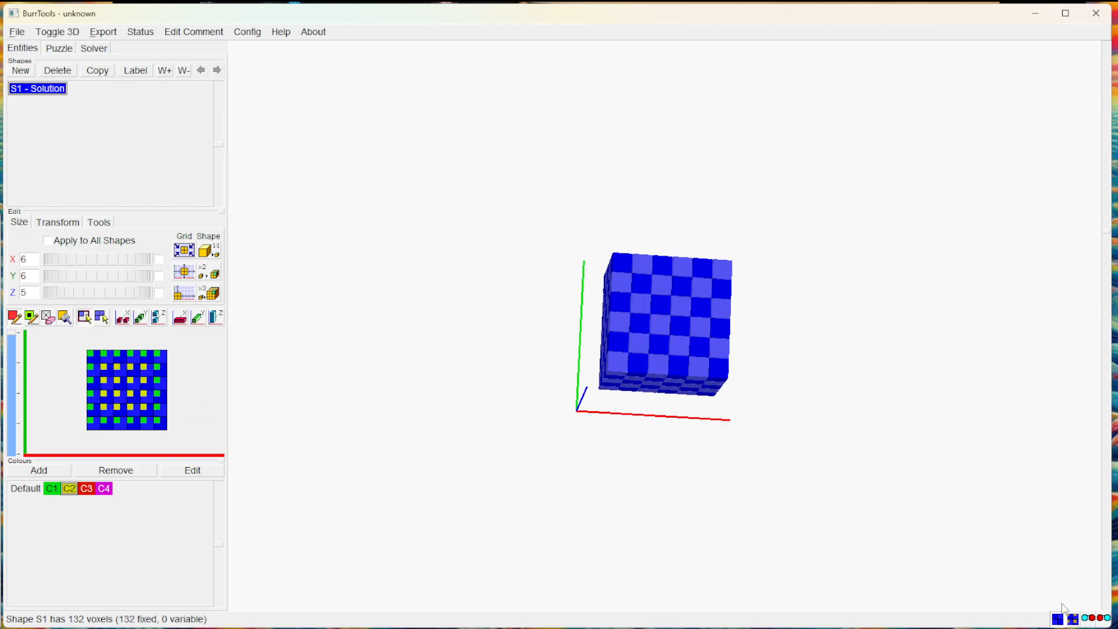
pyautogui.click(1074, 620)
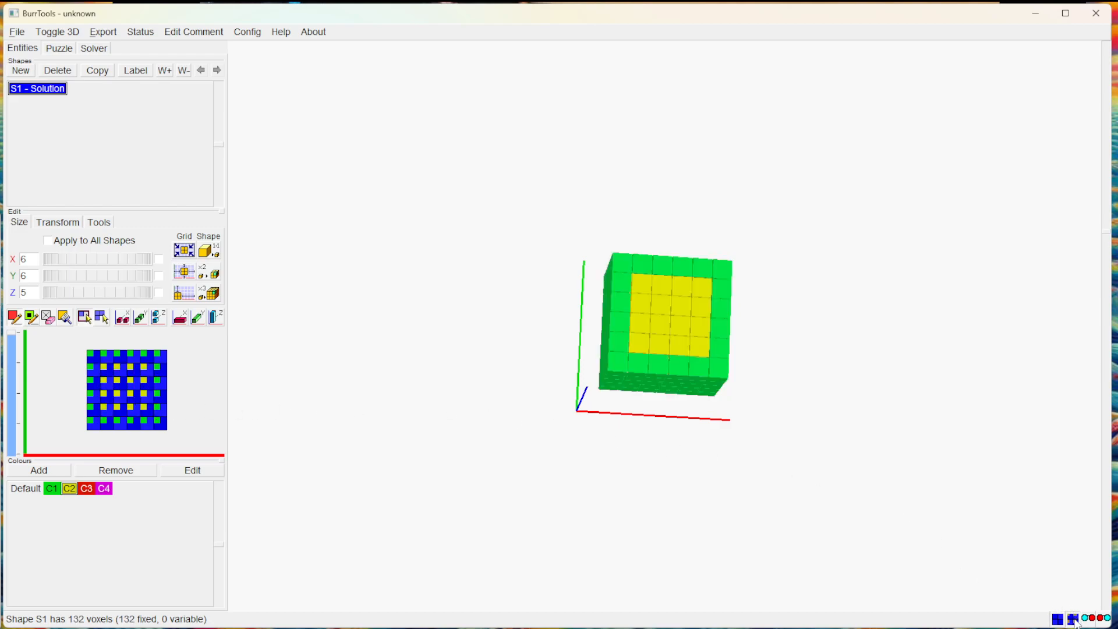
pyautogui.moveTo(852, 526); pyautogui.dragTo(748, 243)
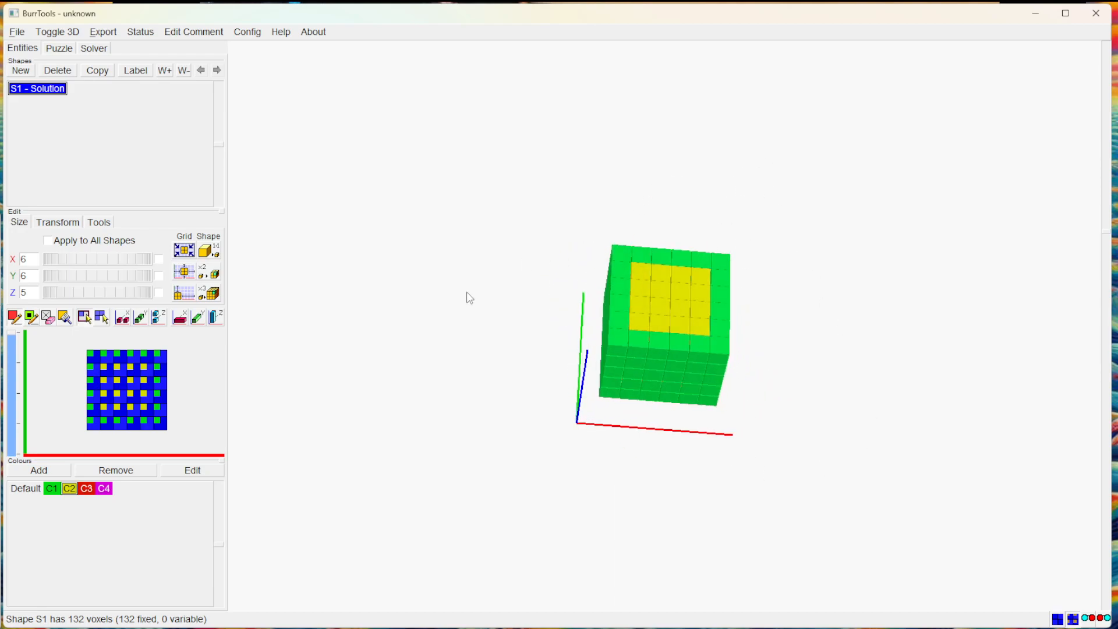
# Fill the central 4×4 area of the Solution's three middle Z layers with variable voxels in red colour C3 and check the layers
pyautogui.click(12, 424)
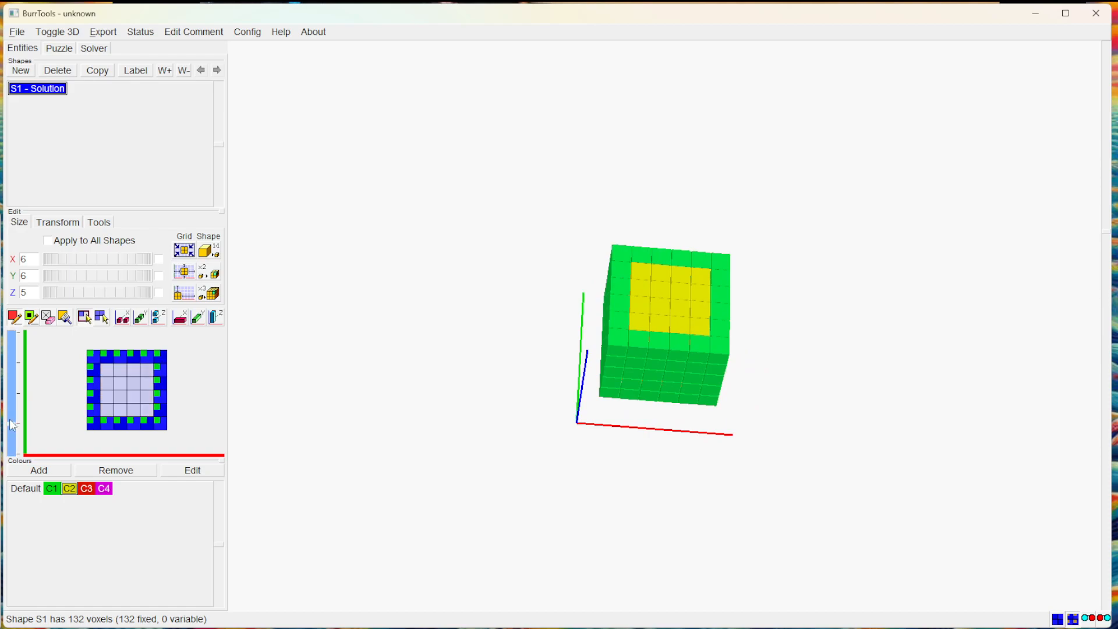
pyautogui.click(32, 318)
pyautogui.click(88, 489)
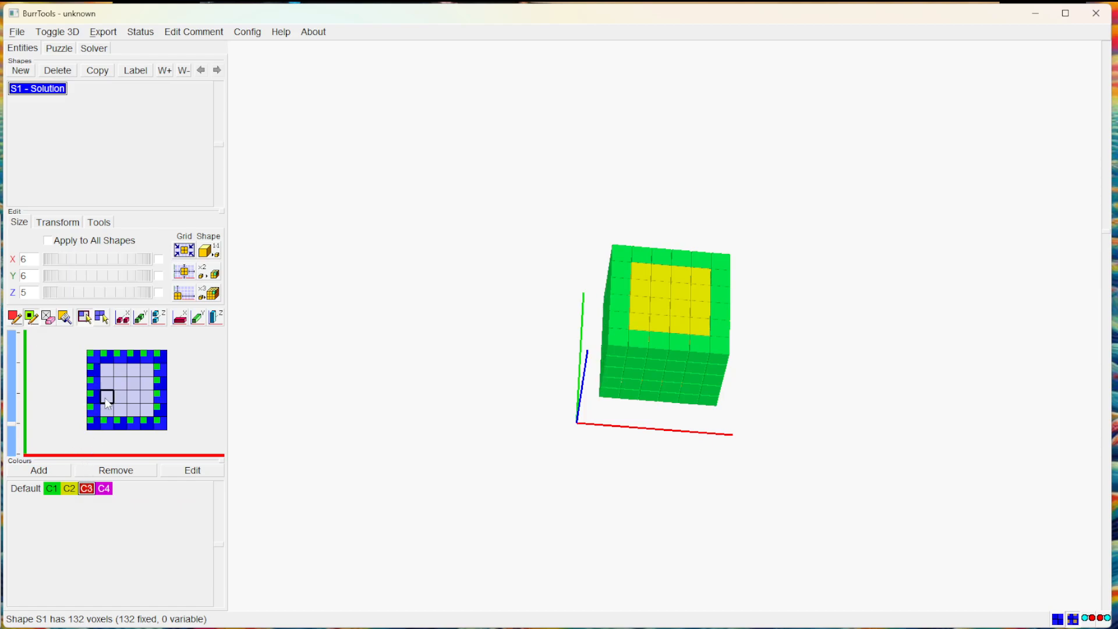
pyautogui.moveTo(107, 369); pyautogui.dragTo(147, 404)
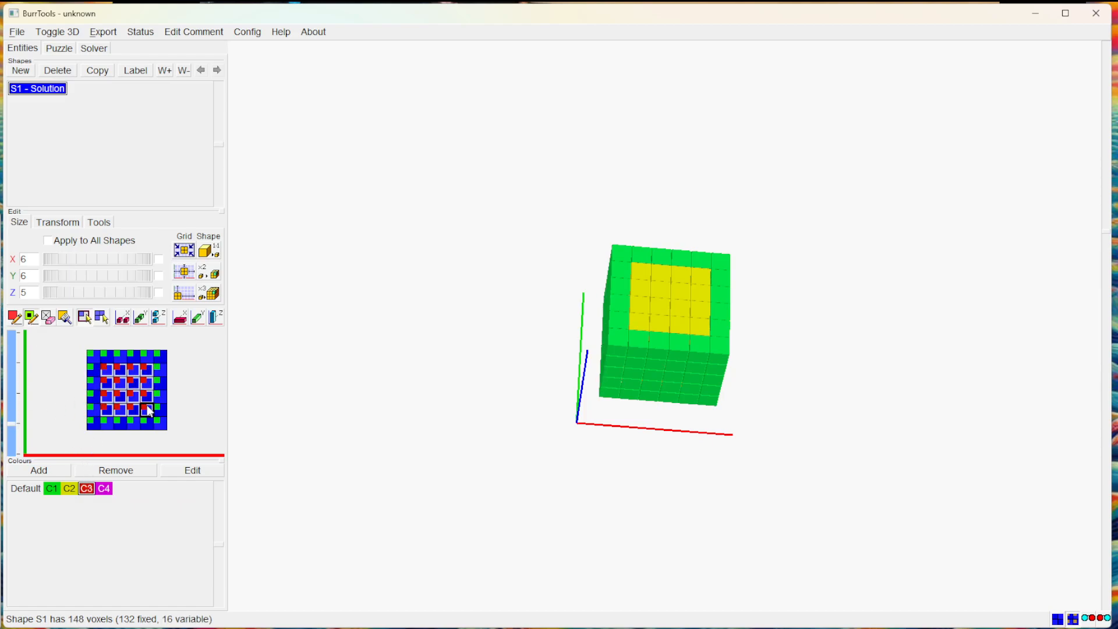
pyautogui.click(12, 393)
pyautogui.moveTo(107, 373); pyautogui.dragTo(150, 411)
pyautogui.click(11, 363)
pyautogui.moveTo(107, 372); pyautogui.dragTo(146, 409)
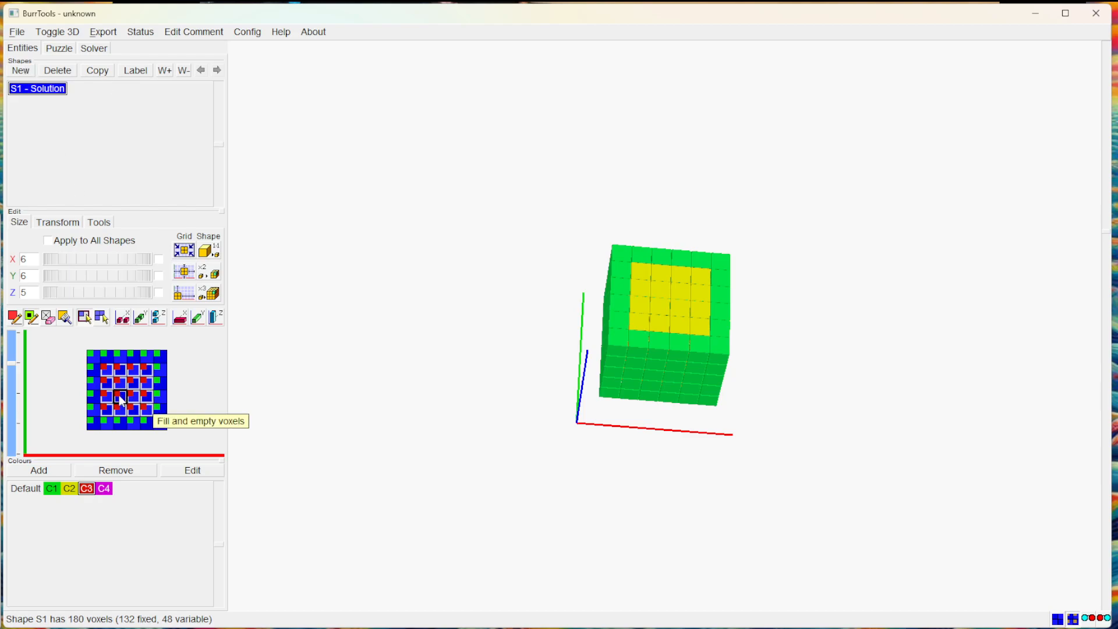
pyautogui.moveTo(14, 455); pyautogui.dragTo(19, 356)
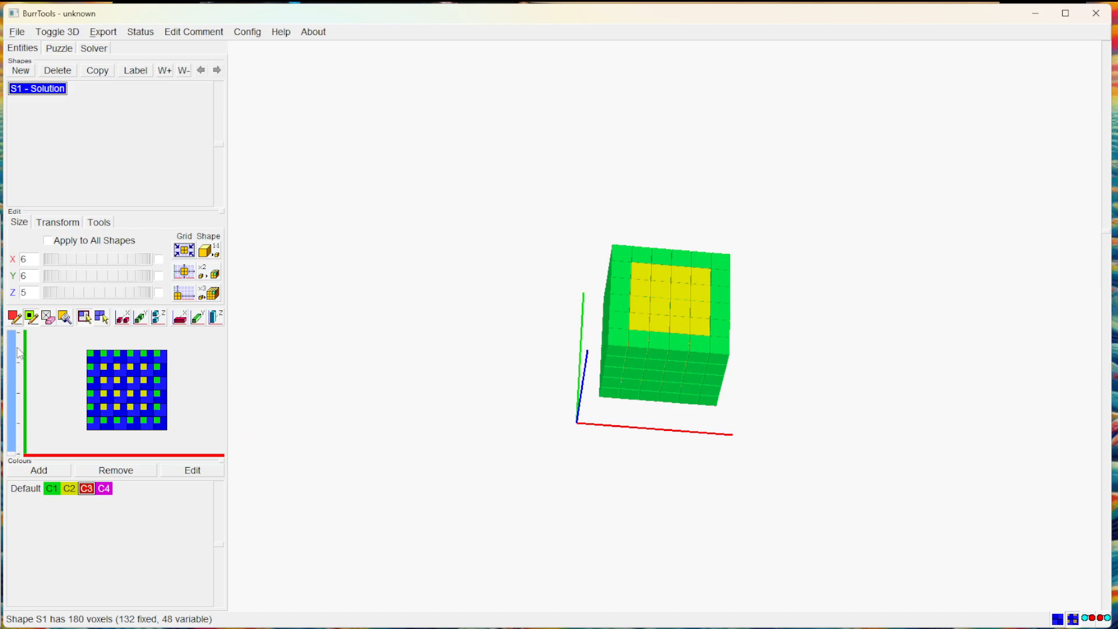
pyautogui.click(16, 431)
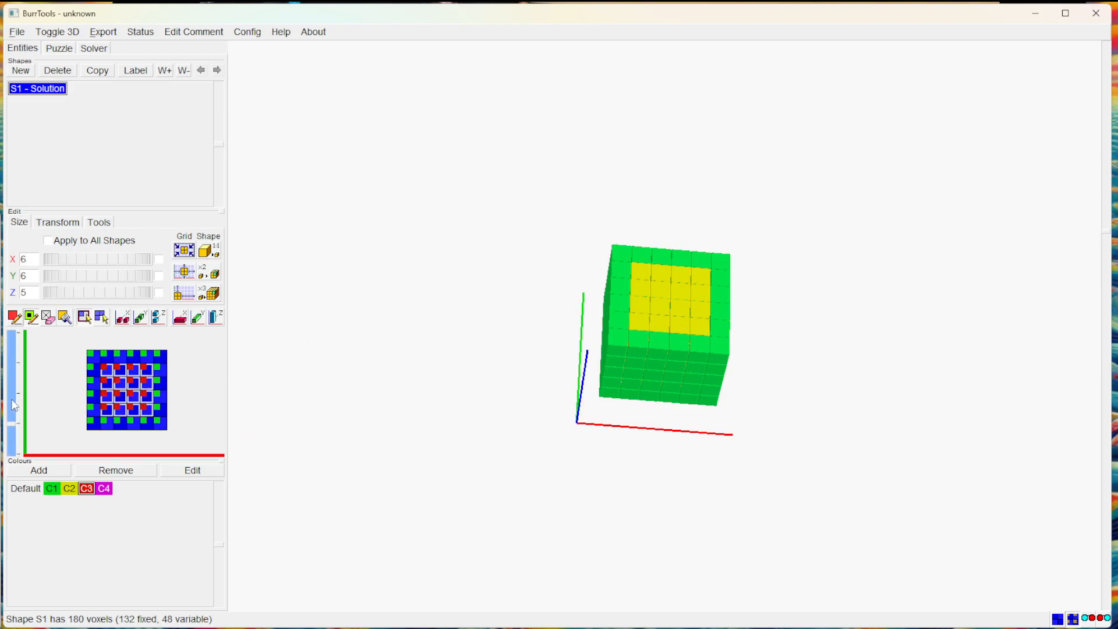
pyautogui.click(14, 401)
pyautogui.click(14, 396)
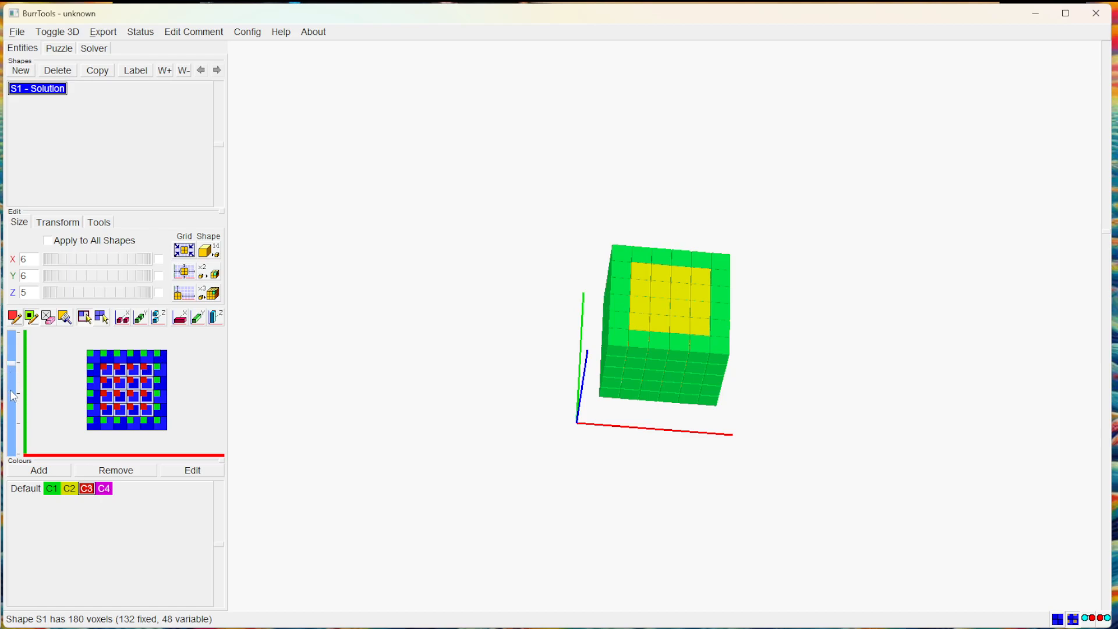
pyautogui.click(16, 454)
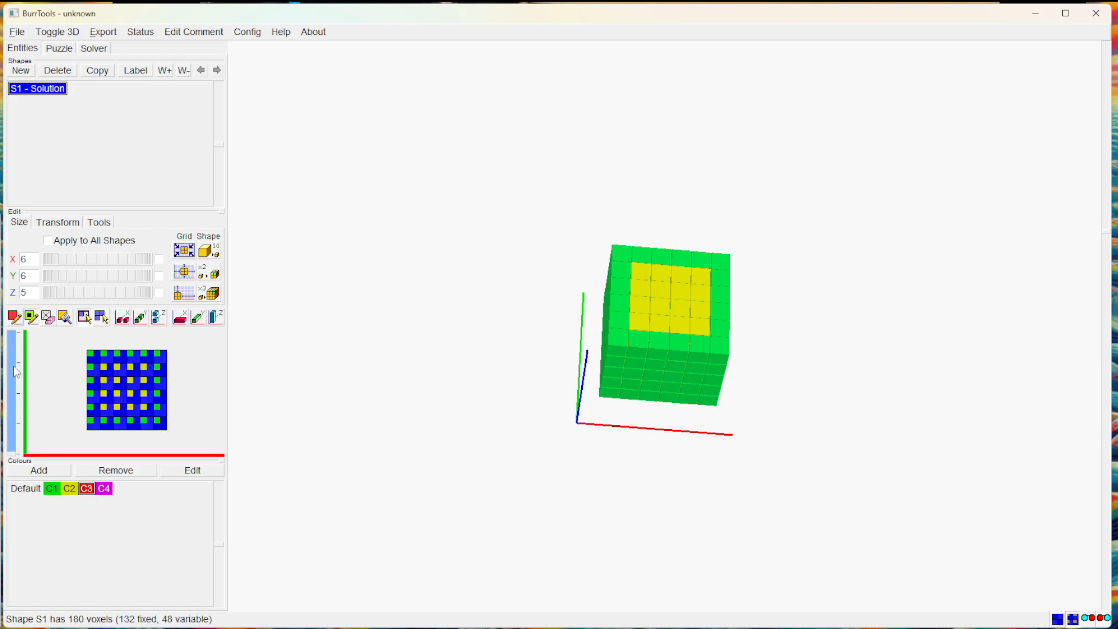
# Add a new shape labelled Piece and set its X and Y sizes to 2, with Z at 5
pyautogui.click(21, 72)
pyautogui.click(143, 74)
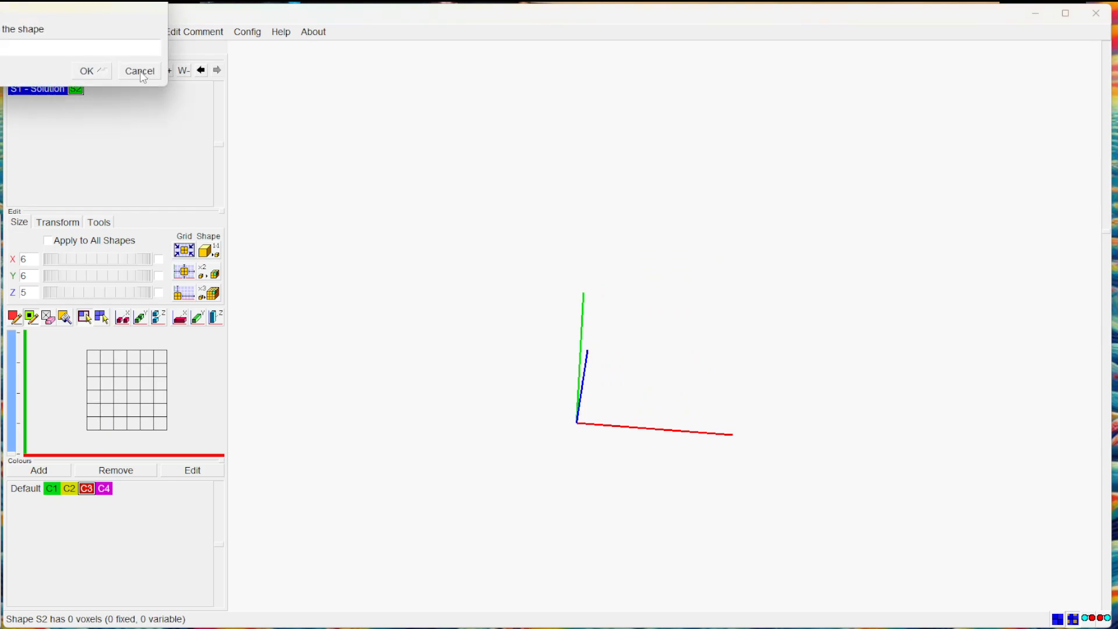
pyautogui.press('Return')
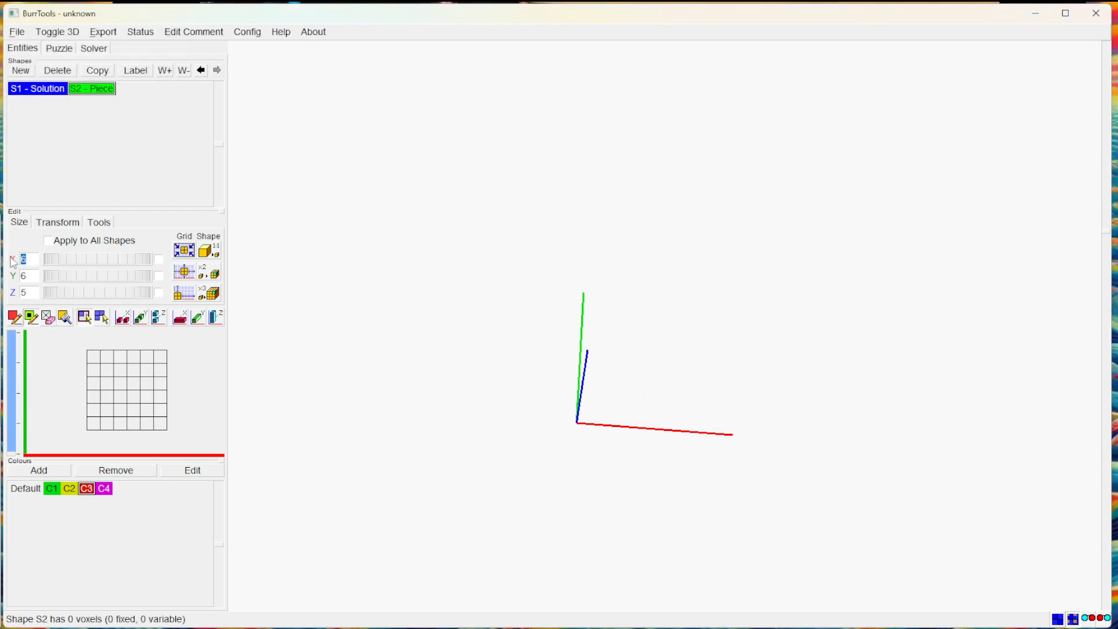
pyautogui.doubleClick(25, 275)
pyautogui.write('2')
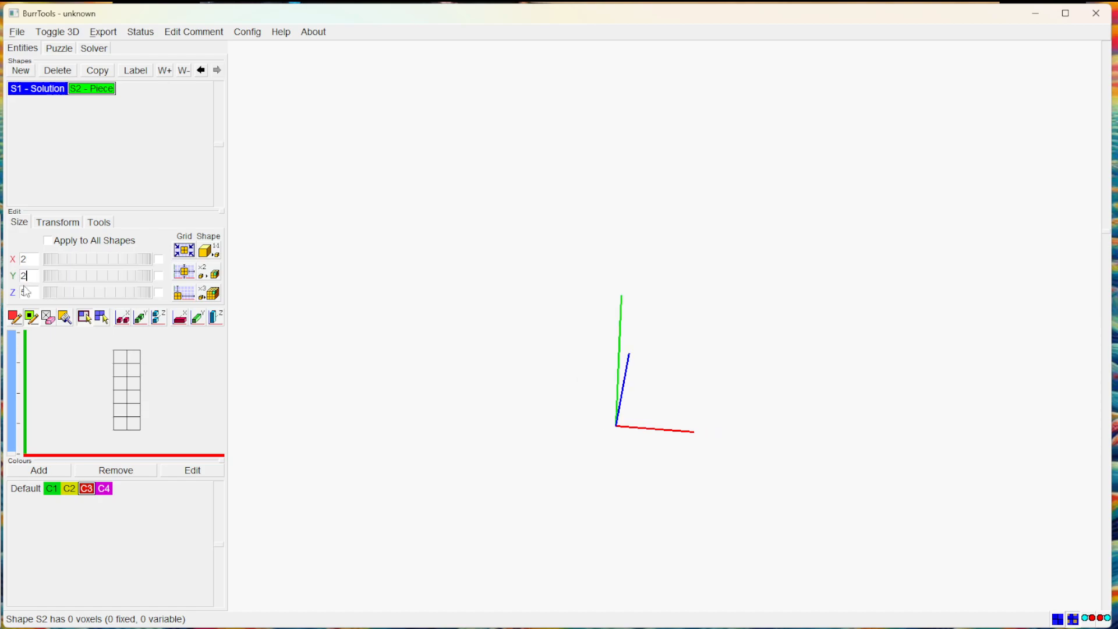
pyautogui.click(32, 292)
# Fill the 2×2 grid on the Piece's two outermost Z layers with fixed voxels in yellow colour C2
pyautogui.click(69, 488)
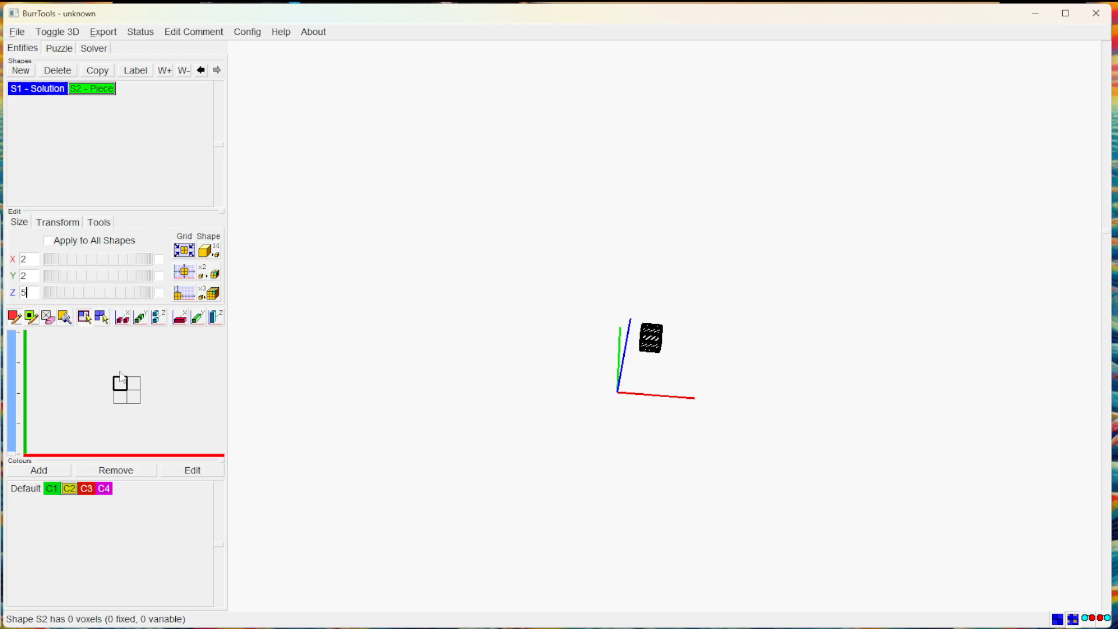
pyautogui.moveTo(124, 389); pyautogui.dragTo(136, 400)
pyautogui.click(13, 340)
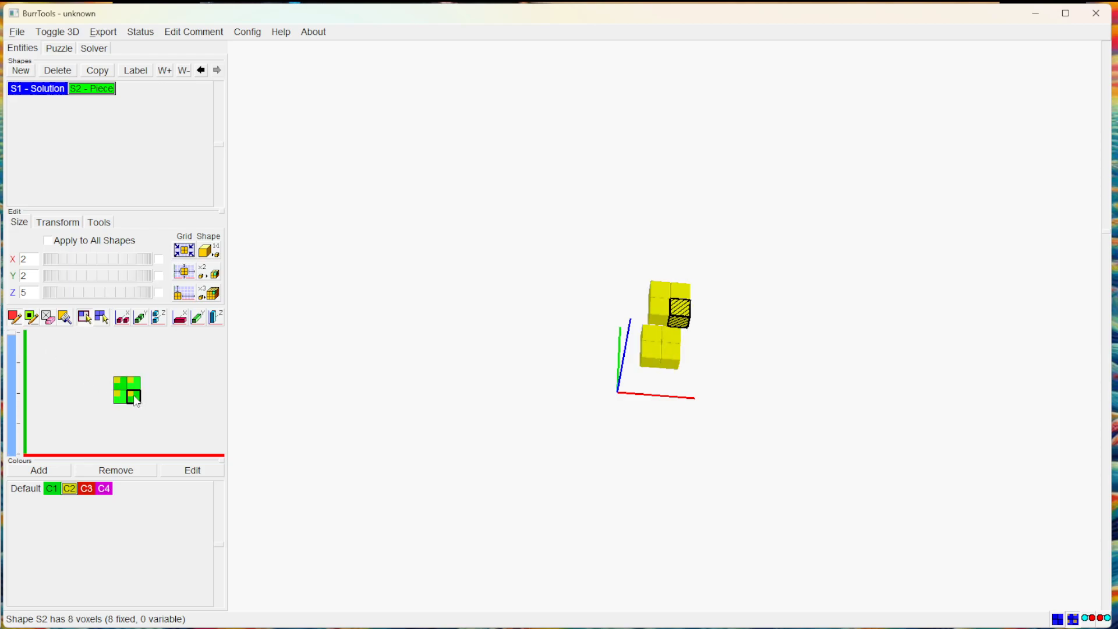
# Join the Piece's yellow ends with one fixed red C3 voxel in the same corner of each of the three middle layers
pyautogui.click(13, 366)
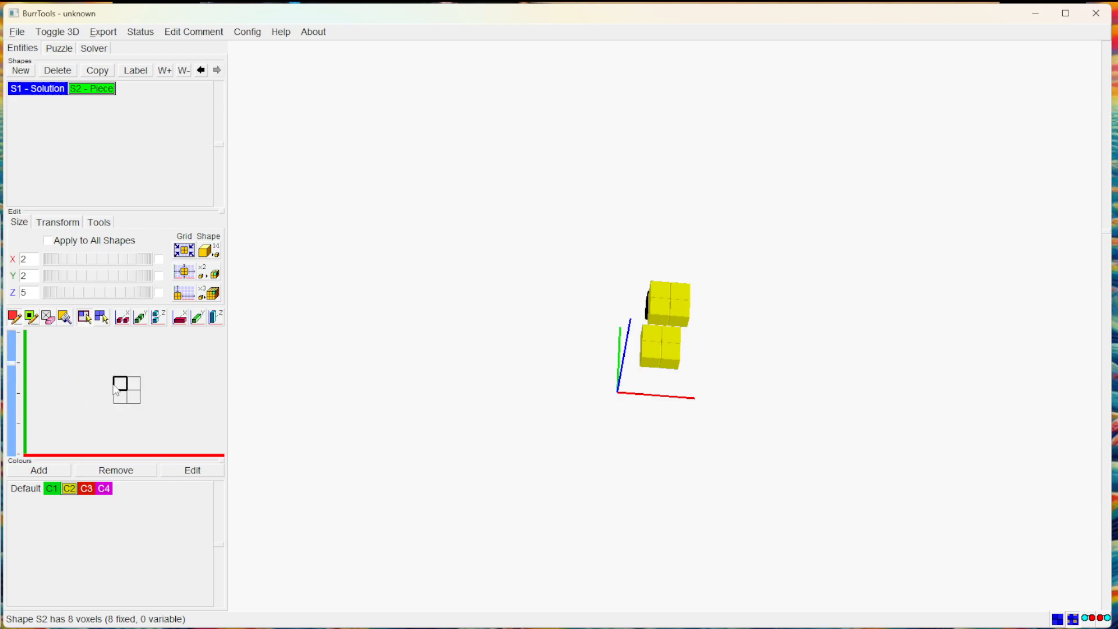
pyautogui.click(120, 385)
pyautogui.click(87, 488)
pyautogui.click(120, 383)
pyautogui.click(15, 393)
pyautogui.click(119, 385)
pyautogui.click(15, 423)
pyautogui.click(120, 385)
pyautogui.moveTo(443, 303)
pyautogui.mouseDown()
pyautogui.moveTo(539, 260)
pyautogui.moveTo(775, 239)
pyautogui.moveTo(457, 364)
pyautogui.moveTo(547, 229)
pyautogui.moveTo(471, 315)
pyautogui.moveTo(495, 208)
pyautogui.moveTo(394, 309)
pyautogui.moveTo(654, 205)
pyautogui.moveTo(498, 413)
pyautogui.moveTo(757, 198)
pyautogui.moveTo(694, 237)
pyautogui.moveTo(514, 242)
pyautogui.moveTo(532, 135)
pyautogui.moveTo(674, 214)
pyautogui.moveTo(302, 140)
pyautogui.mouseUp()
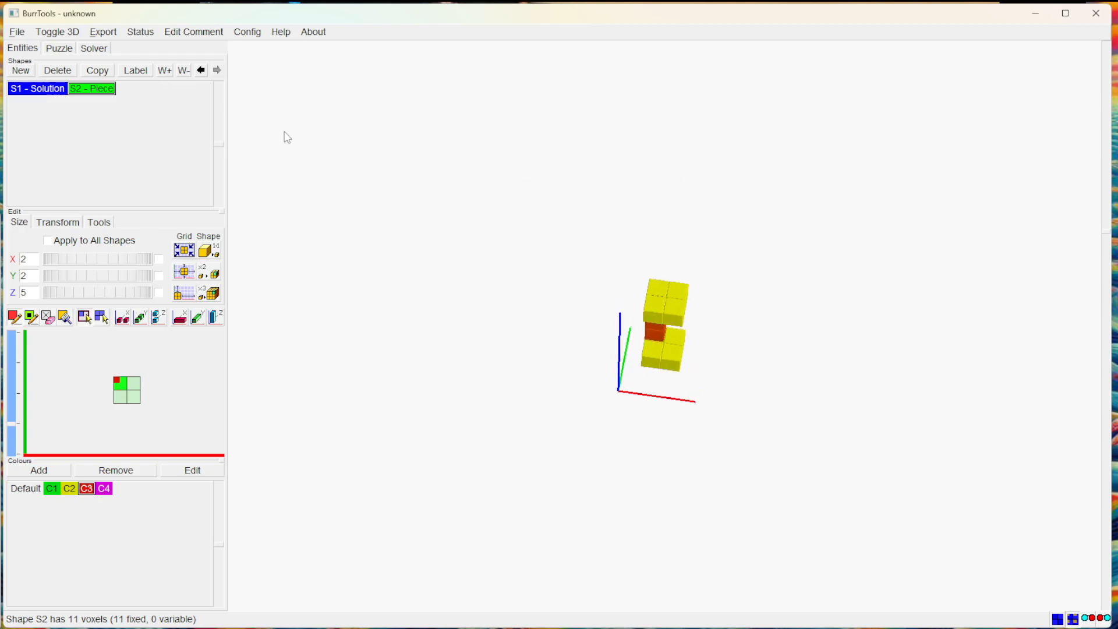
pyautogui.moveTo(471, 152); pyautogui.dragTo(592, 250)
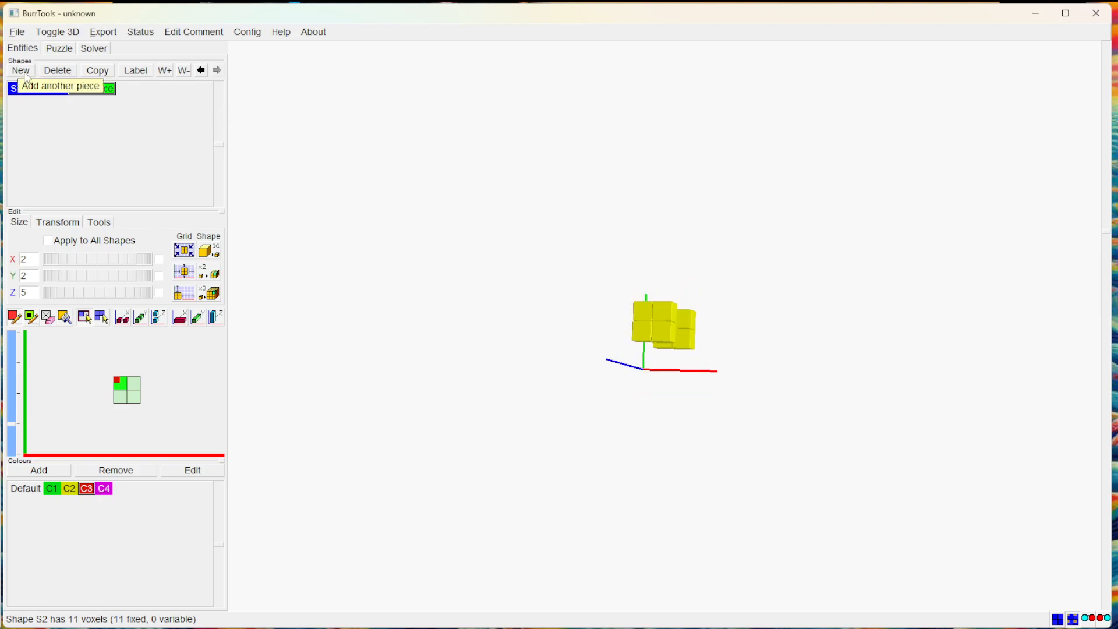
# Add a new shape sized 6×6×5 and label it Frame-Min
pyautogui.click(23, 72)
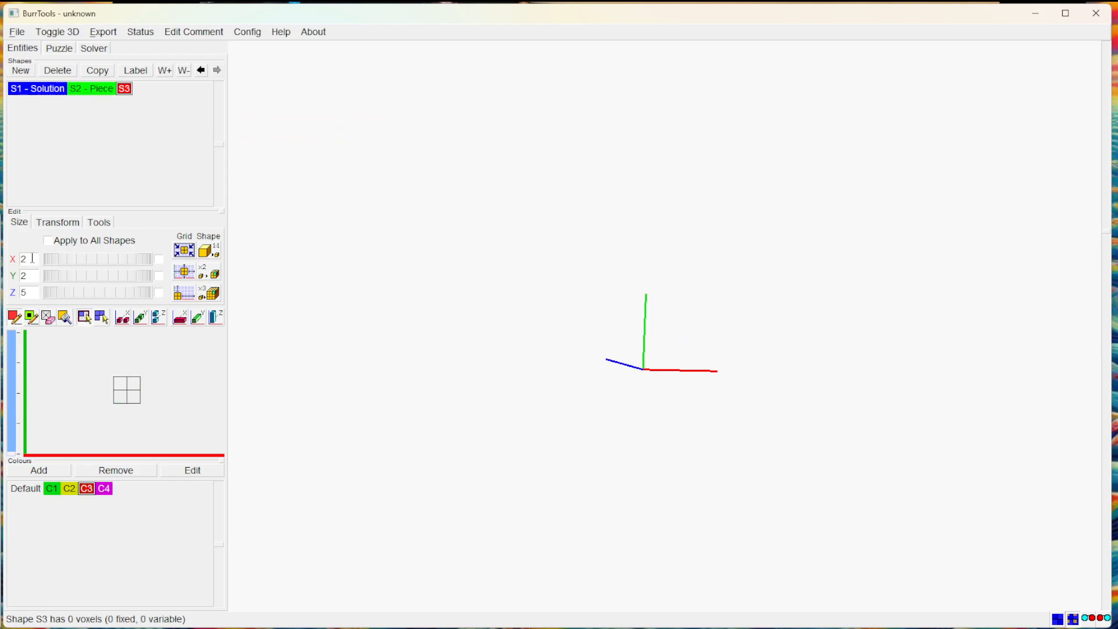
pyautogui.write('6')
pyautogui.press('Tab')
pyautogui.write('6')
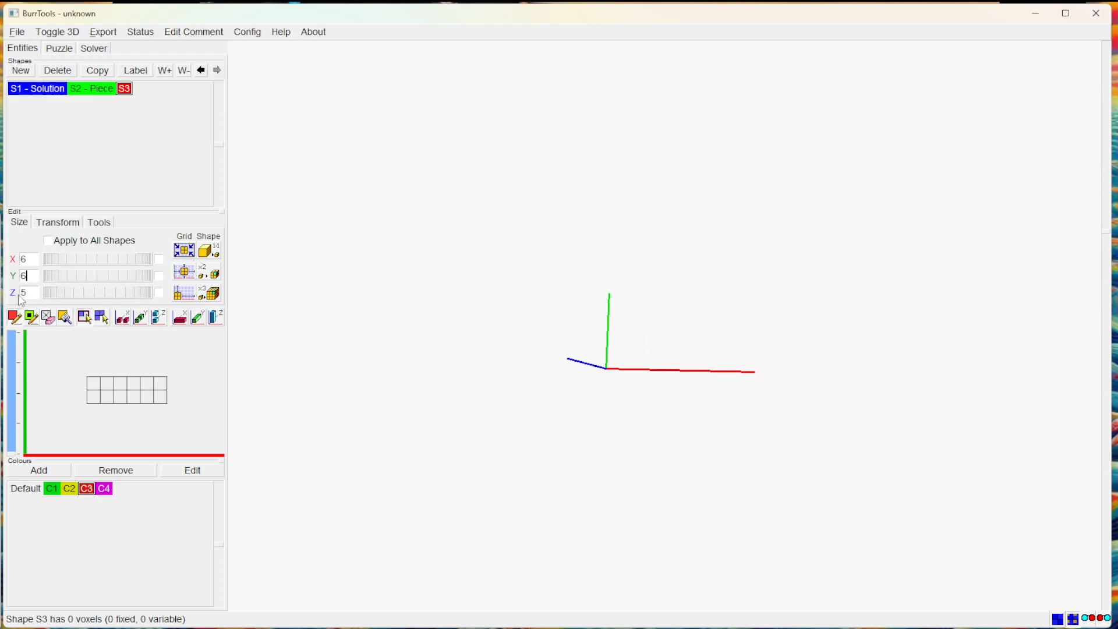
pyautogui.press('Tab')
pyautogui.write('5')
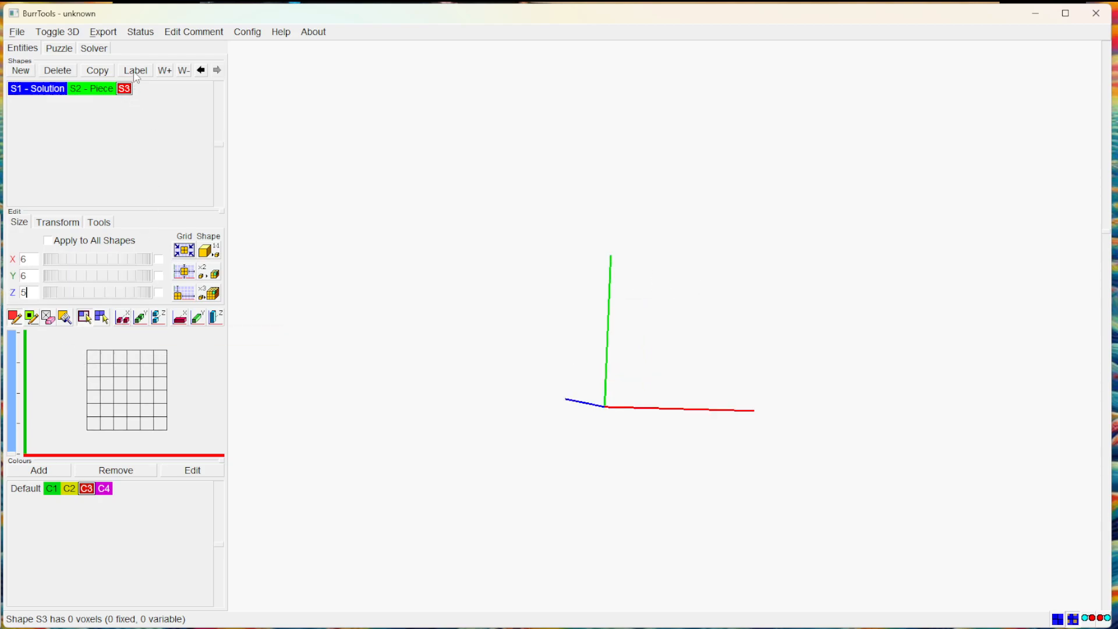
pyautogui.click(136, 70)
pyautogui.moveTo(59, 11); pyautogui.dragTo(361, 153)
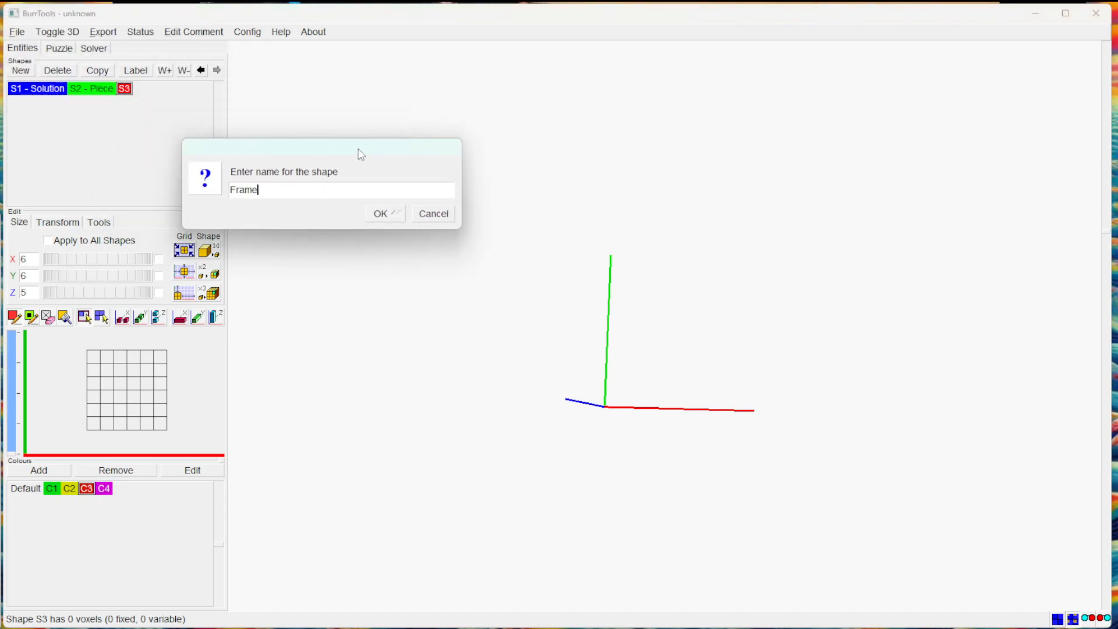
pyautogui.click(385, 214)
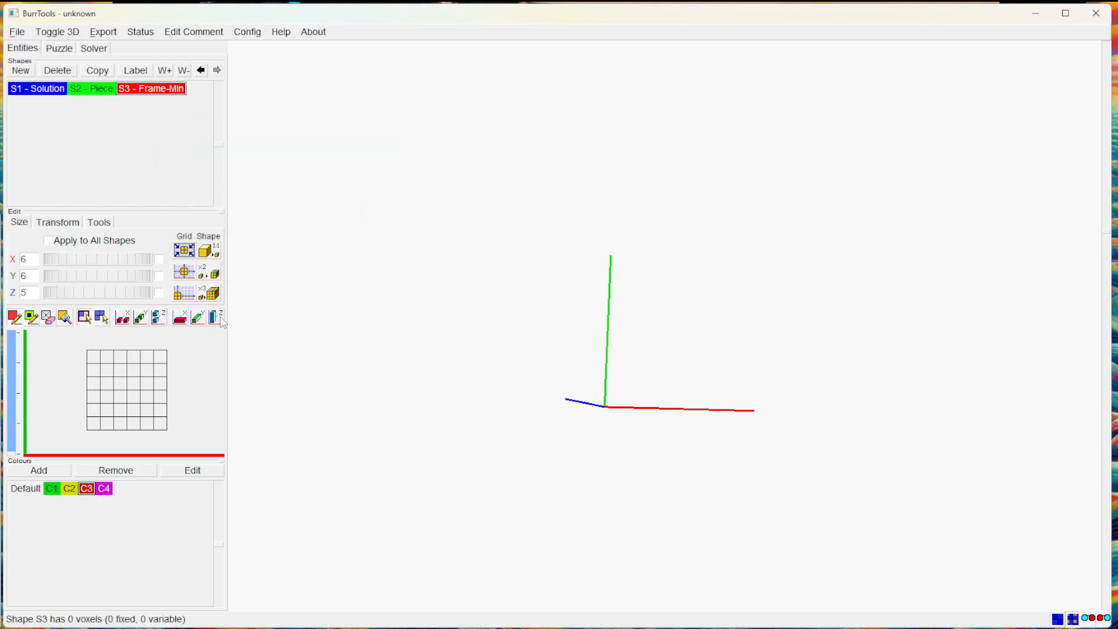
# Fill Frame-Min through all layers with green colour C1 and clear the central 4×4 voxels, leaving a hollow frame
pyautogui.click(52, 489)
pyautogui.moveTo(92, 355); pyautogui.dragTo(164, 425)
pyautogui.moveTo(107, 373); pyautogui.dragTo(148, 412)
pyautogui.moveTo(564, 533); pyautogui.dragTo(537, 474)
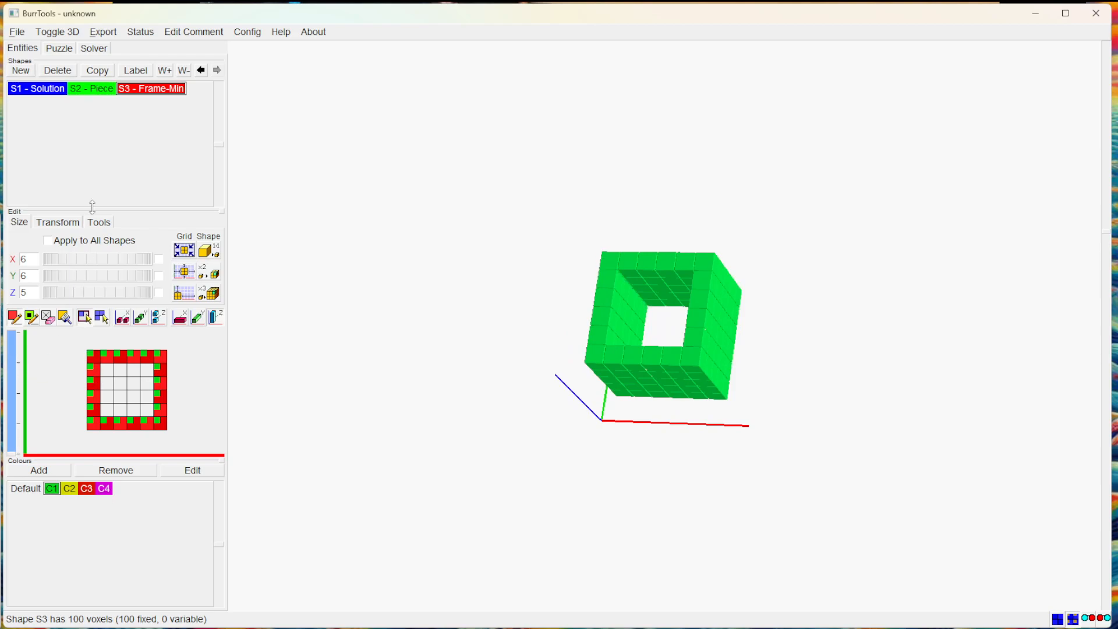
# Copy the Frame-Min shape and label the copy Frame-Random
pyautogui.click(100, 72)
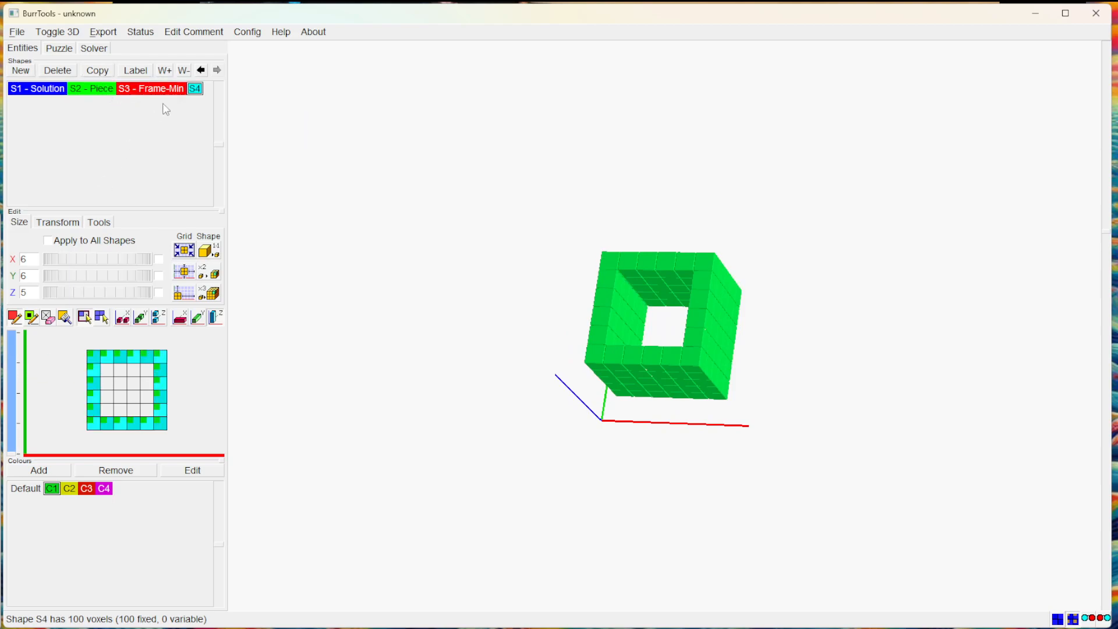
pyautogui.click(136, 71)
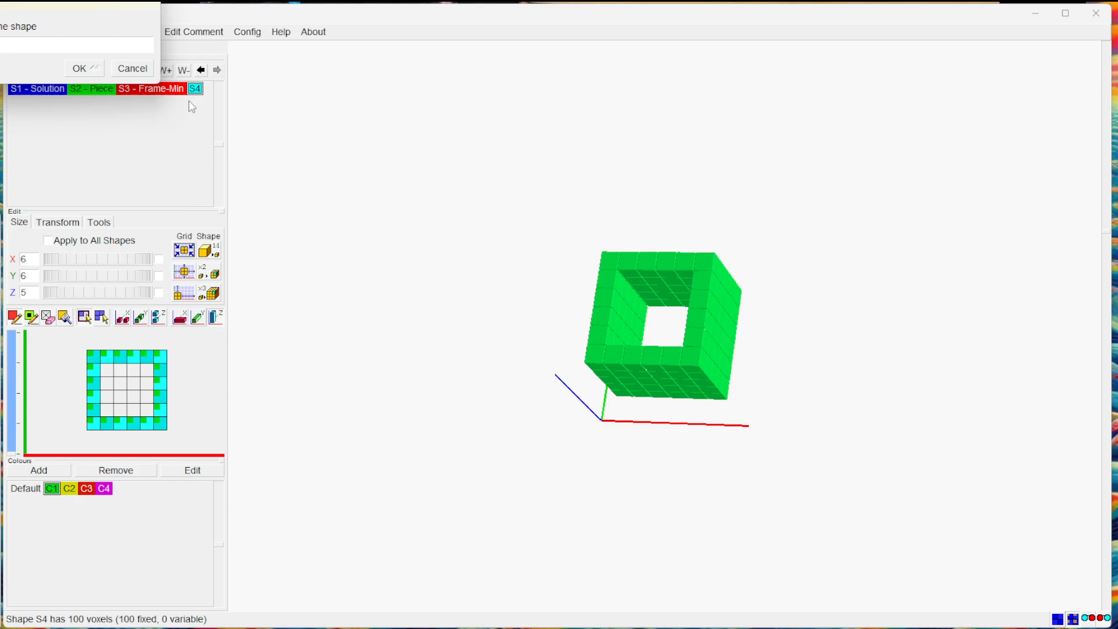
pyautogui.write('Frame')
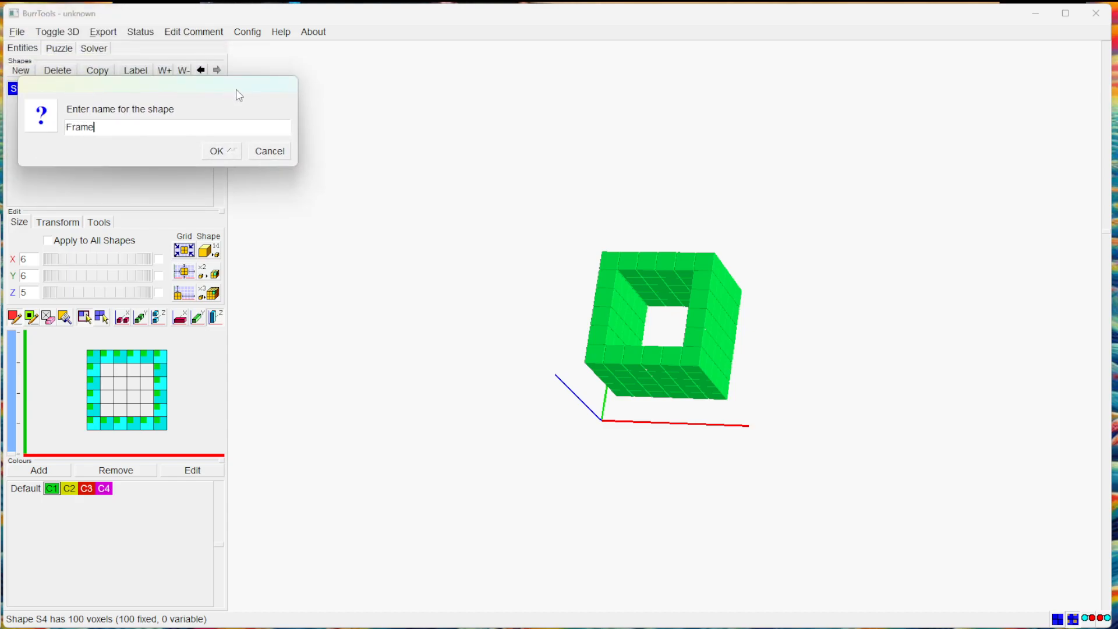
pyautogui.write('-Random')
pyautogui.press('Return')
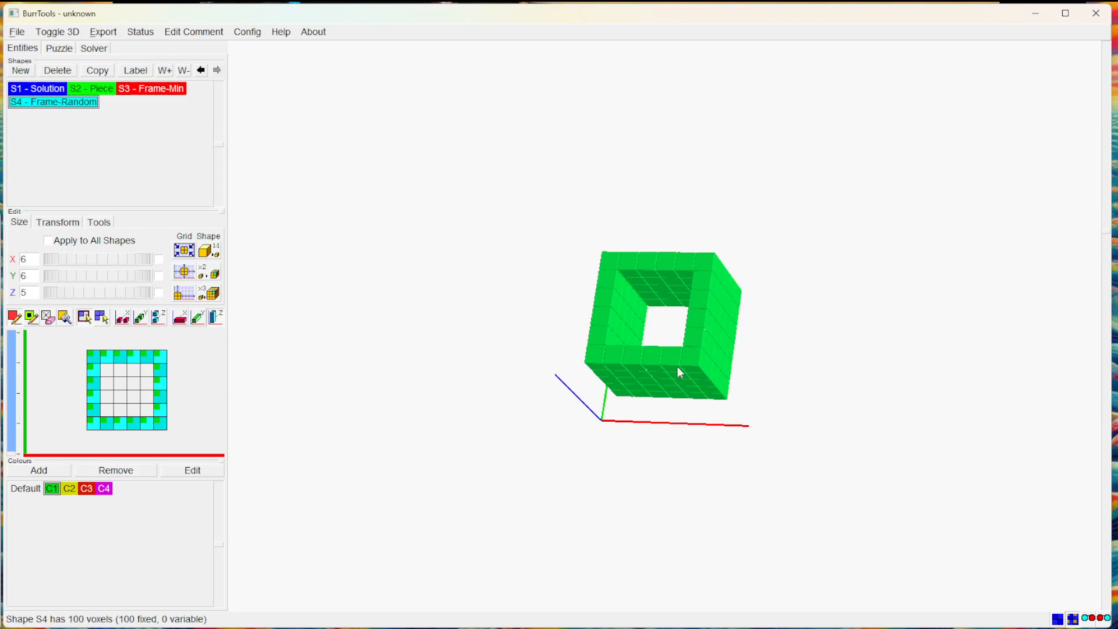
# Add a ring of variable red C3 voxels around the inside wall of Frame-Random's second layer
pyautogui.moveTo(484, 187)
pyautogui.mouseDown()
pyautogui.moveTo(610, 192)
pyautogui.moveTo(502, 177)
pyautogui.moveTo(529, 200)
pyautogui.moveTo(524, 187)
pyautogui.mouseUp()
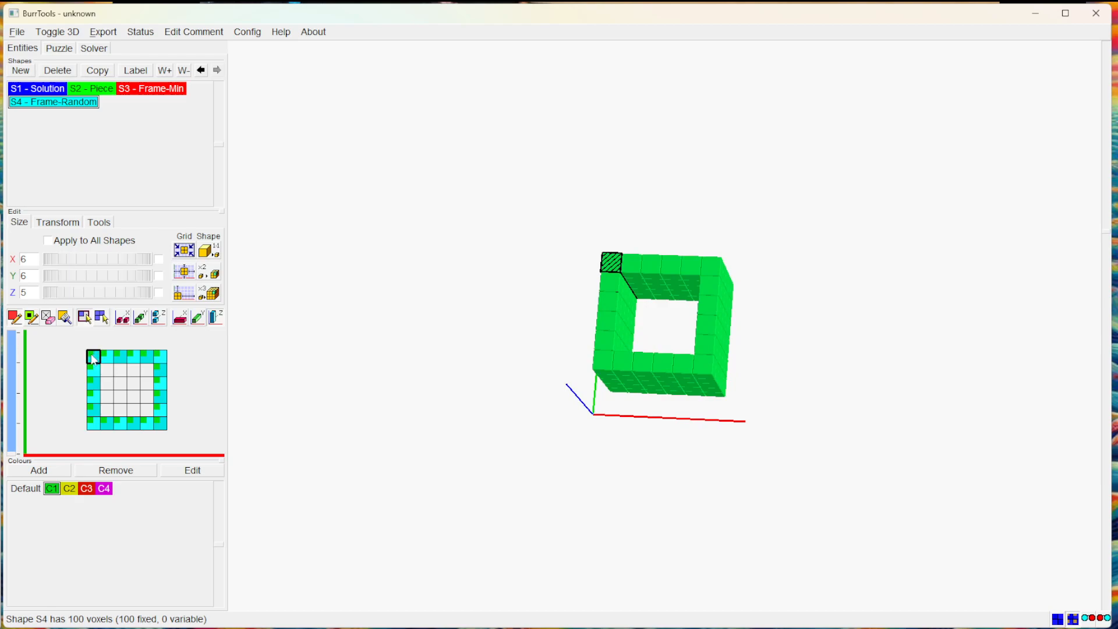
pyautogui.click(86, 489)
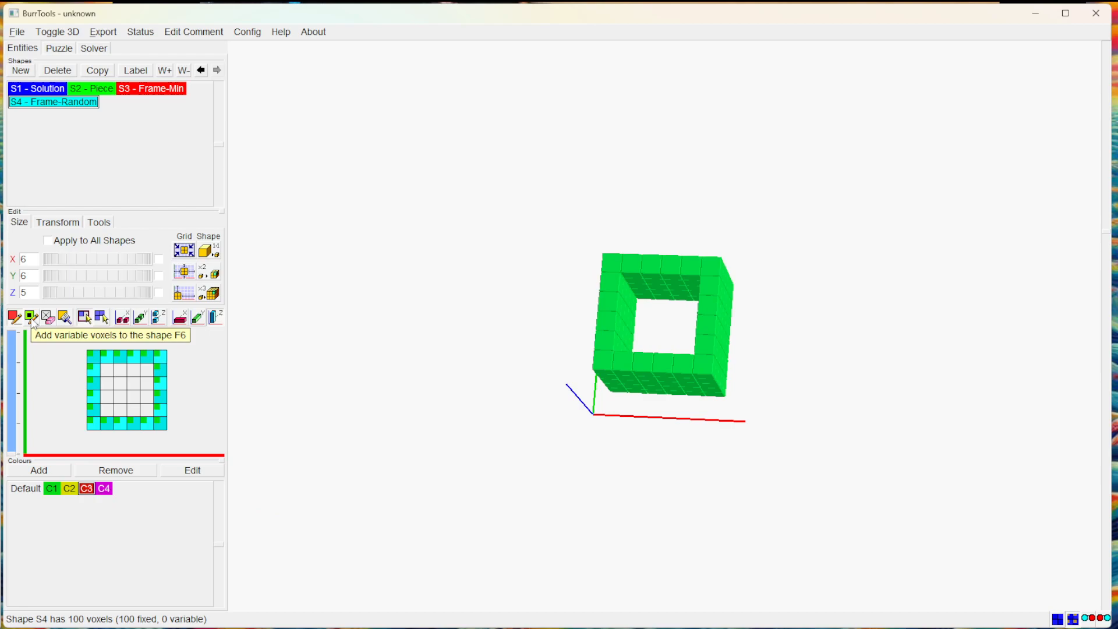
pyautogui.click(31, 318)
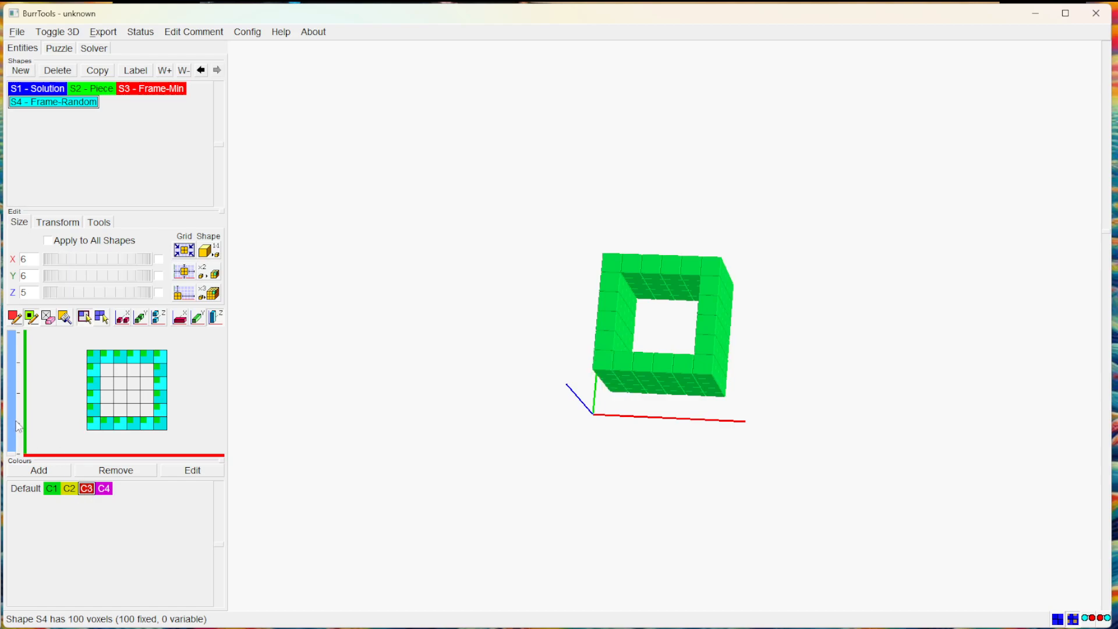
pyautogui.click(13, 429)
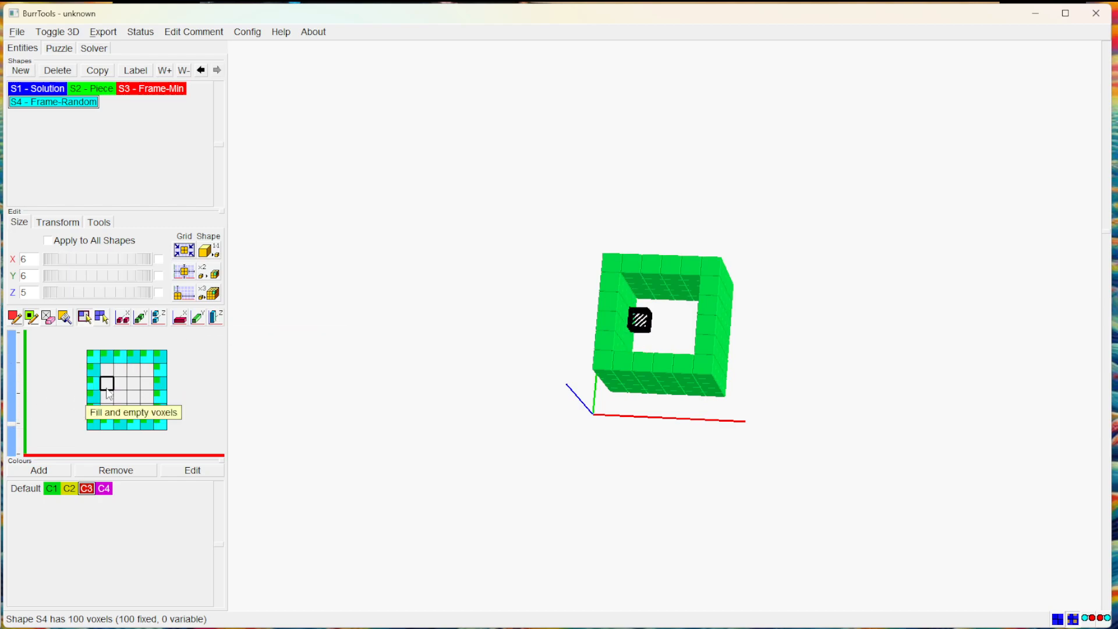
pyautogui.moveTo(107, 367); pyautogui.dragTo(108, 408)
pyautogui.moveTo(109, 408)
pyautogui.mouseDown()
pyautogui.moveTo(147, 406)
pyautogui.moveTo(147, 368)
pyautogui.moveTo(119, 368)
pyautogui.mouseUp()
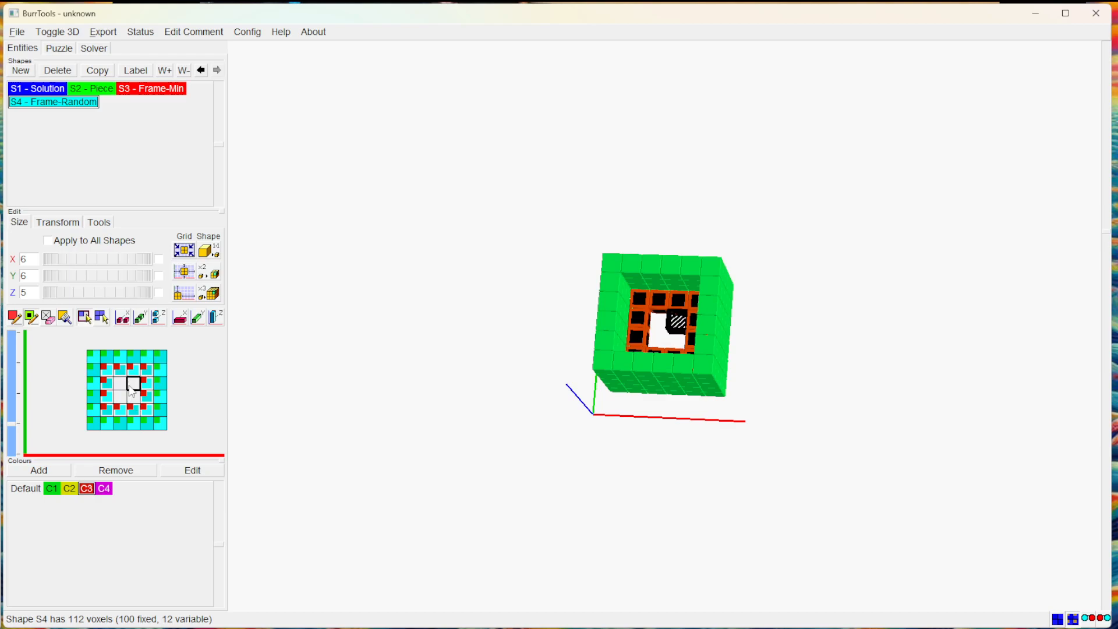
# Repeat the inner ring of variable C3 voxels in Frame-Random's third and fourth layers, keeping the central 2×2 opening empty
pyautogui.click(13, 395)
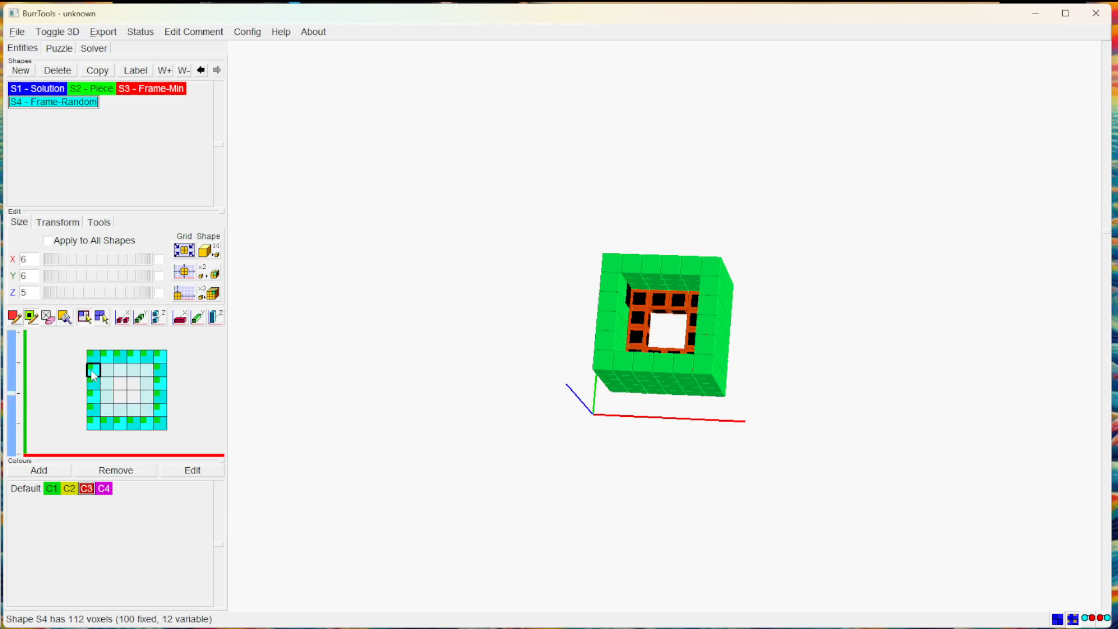
pyautogui.moveTo(107, 372); pyautogui.dragTo(148, 410)
pyautogui.moveTo(134, 397); pyautogui.dragTo(121, 384, button='right')
pyautogui.click(12, 368)
pyautogui.moveTo(107, 370); pyautogui.dragTo(148, 410)
pyautogui.moveTo(135, 399); pyautogui.dragTo(121, 384, button='right')
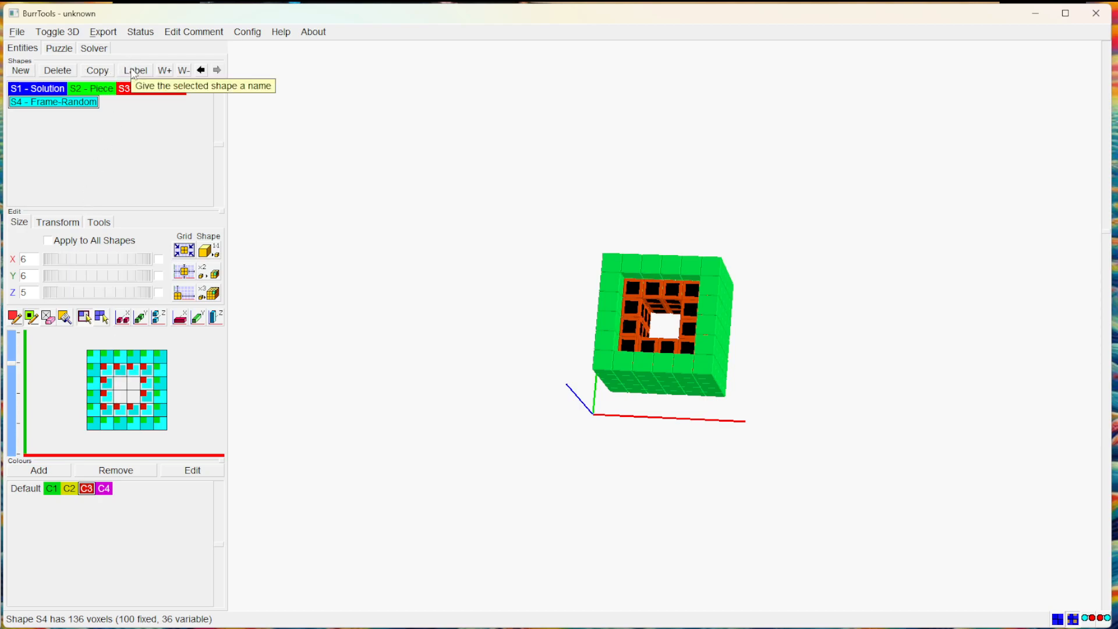
# Add a new shape and label it Voxel
pyautogui.click(20, 72)
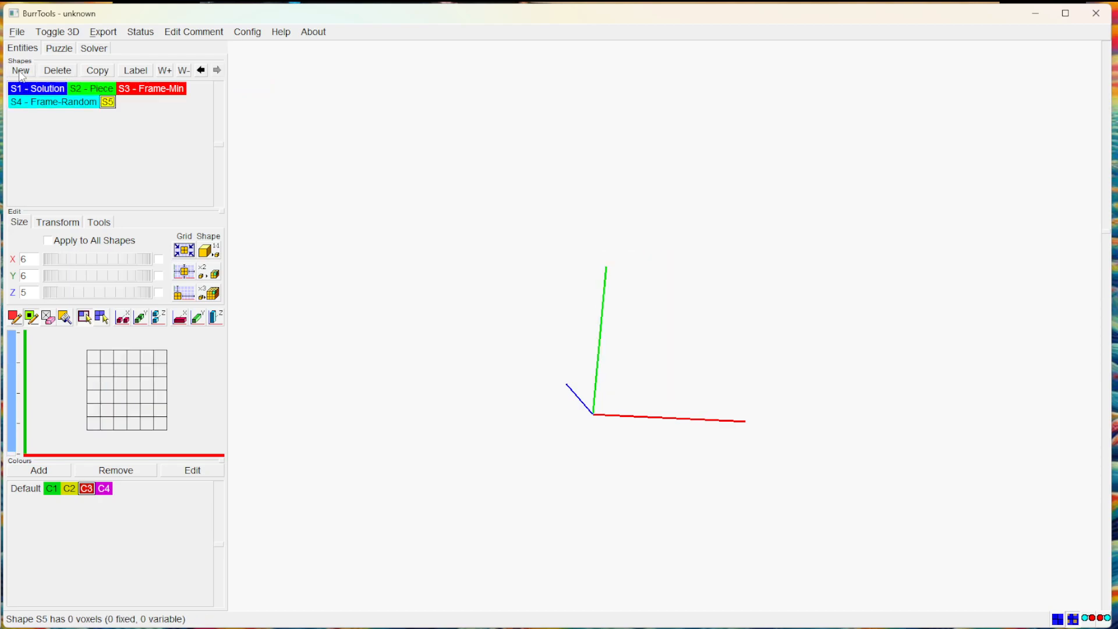
pyautogui.click(140, 72)
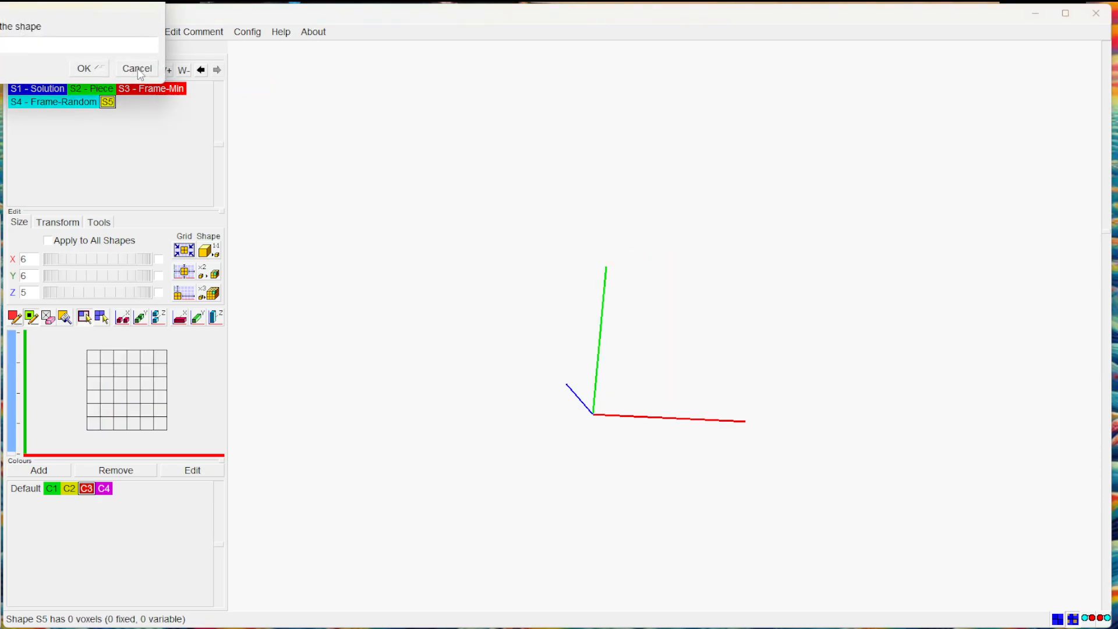
pyautogui.write('Voxel')
pyautogui.press('Return')
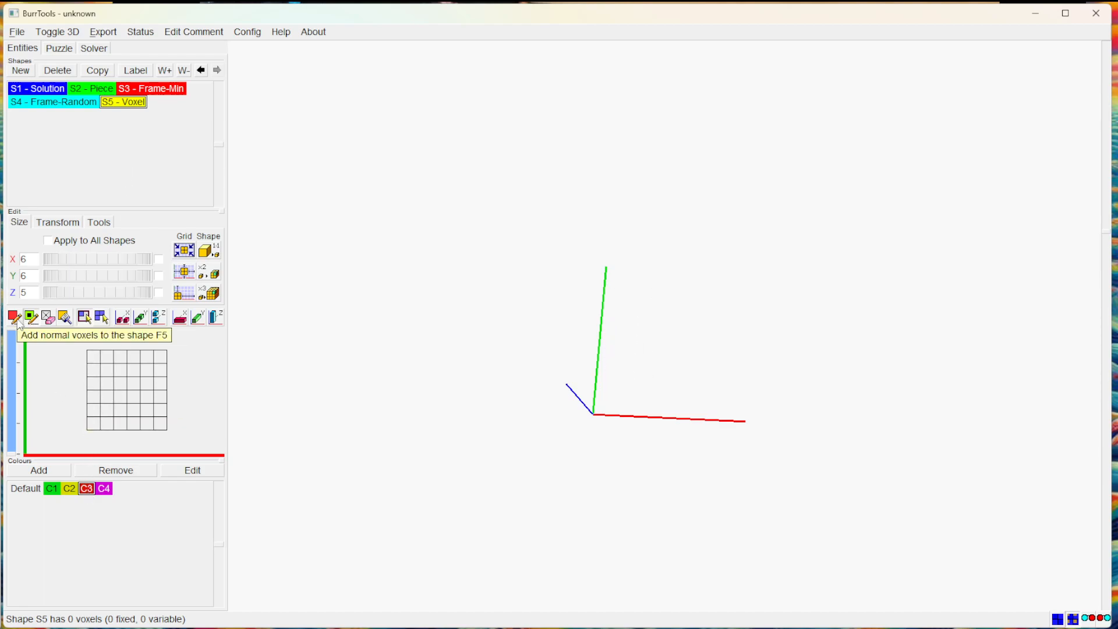
# Resize the Voxel shape to 1×1×1 and fill it with a single fixed red C3 voxel
pyautogui.doubleClick(20, 259)
pyautogui.write('1')
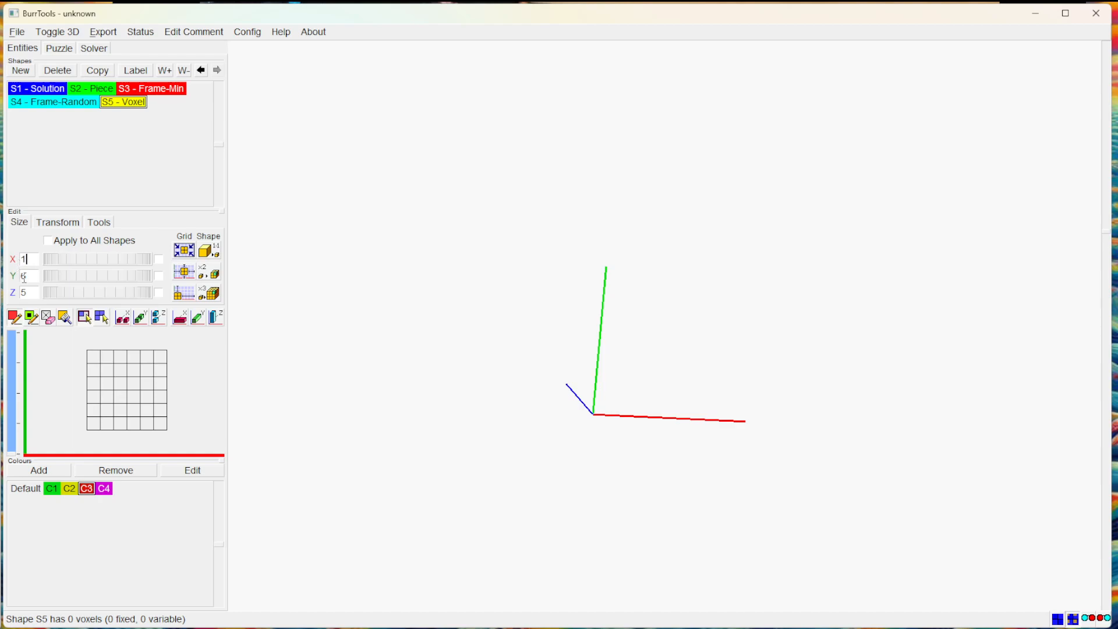
pyautogui.doubleClick(23, 277)
pyautogui.write('1')
pyautogui.doubleClick(23, 293)
pyautogui.write('1')
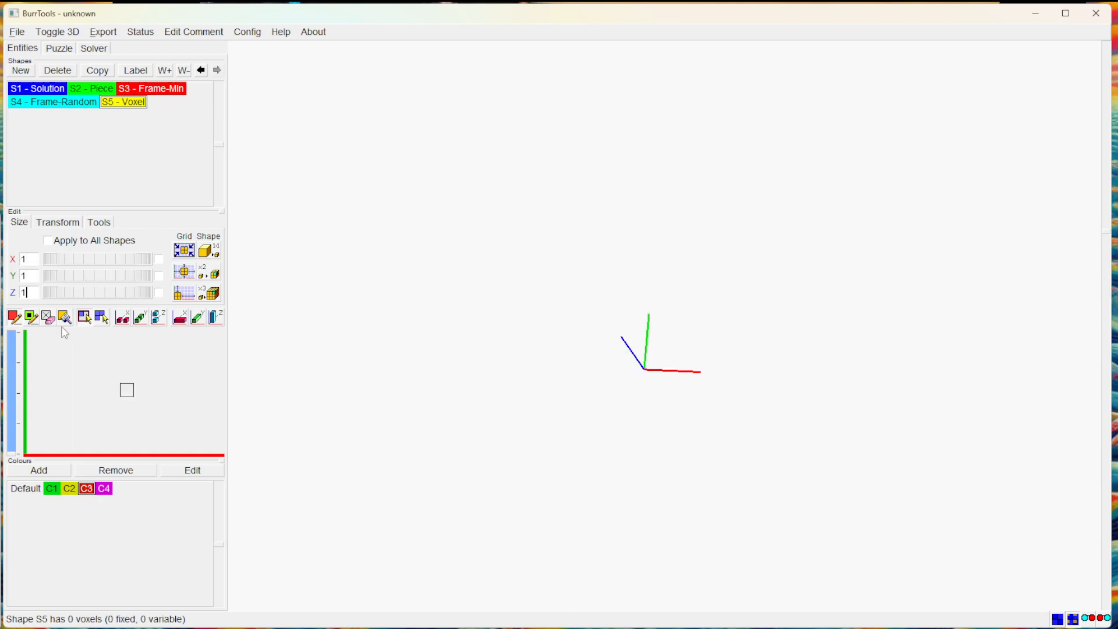
pyautogui.click(127, 390)
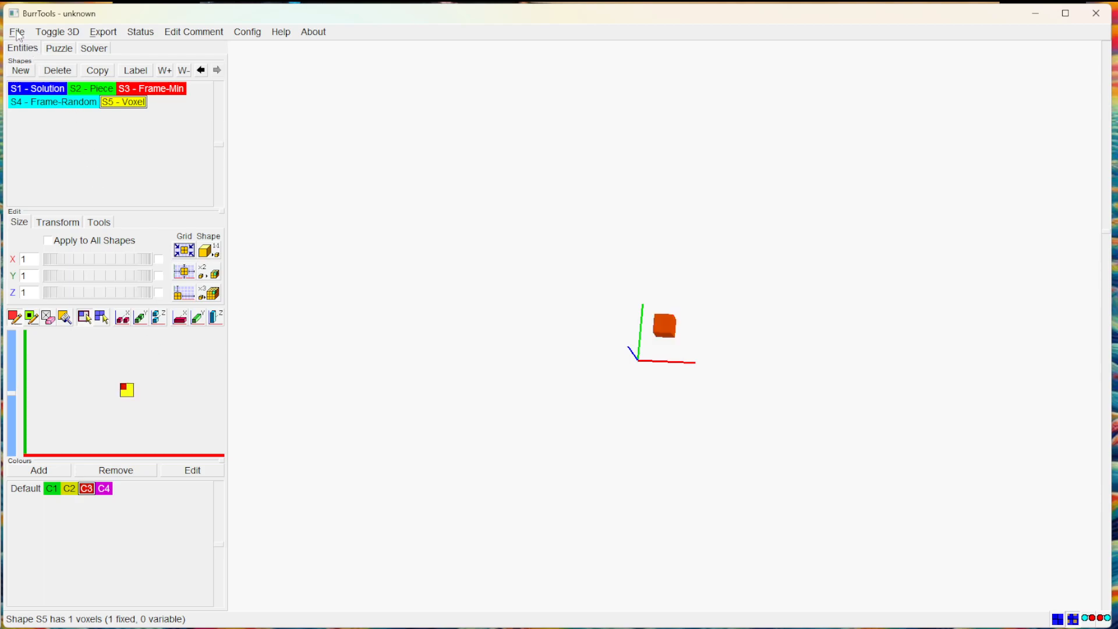
# Save the puzzle as test1 in the personally named subfolder of the BurrTools directory
pyautogui.click(18, 32)
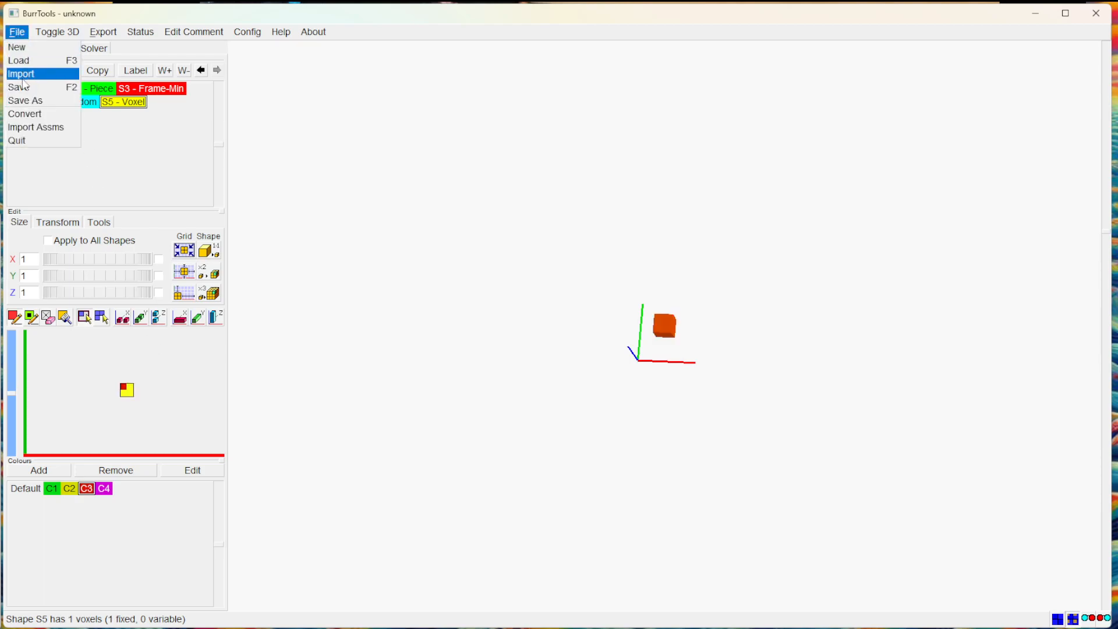
pyautogui.click(24, 88)
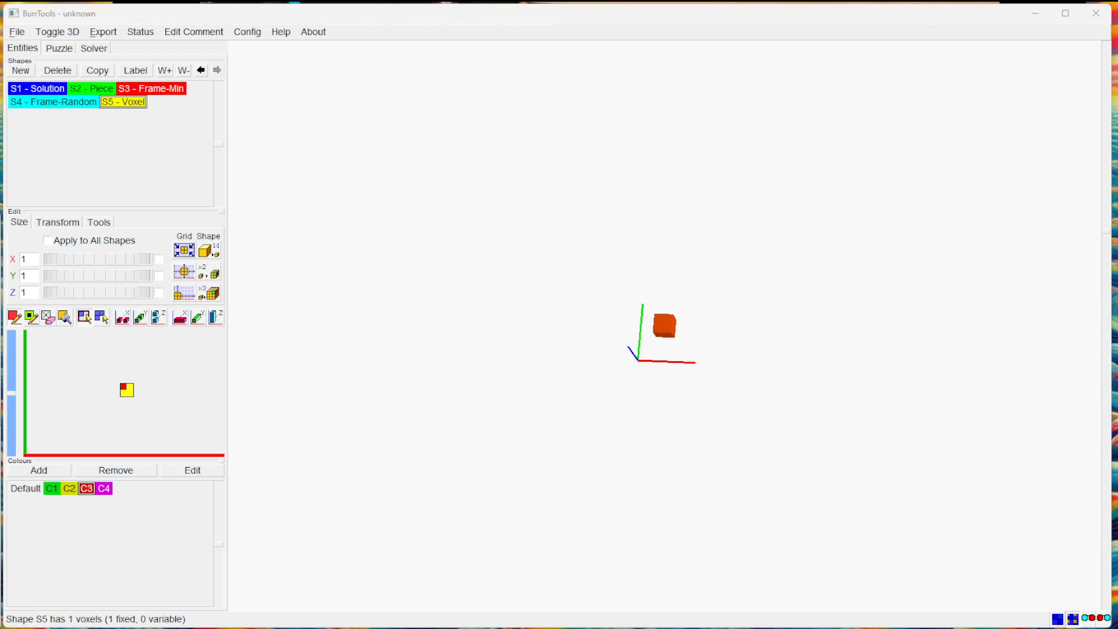
pyautogui.moveTo(307, 43); pyautogui.dragTo(509, 163)
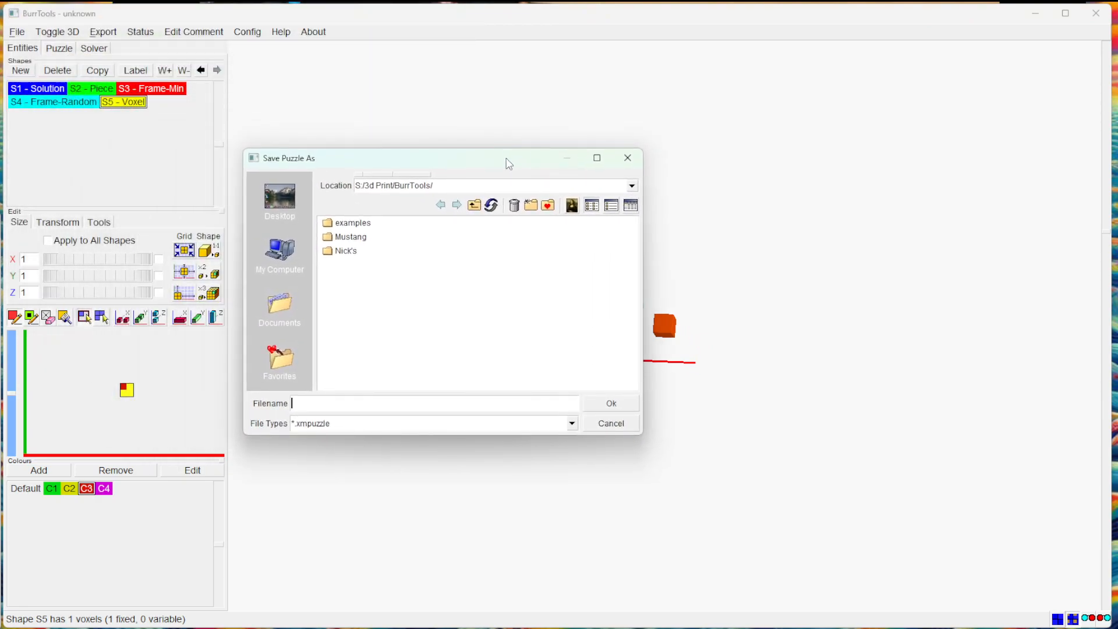
pyautogui.doubleClick(348, 251)
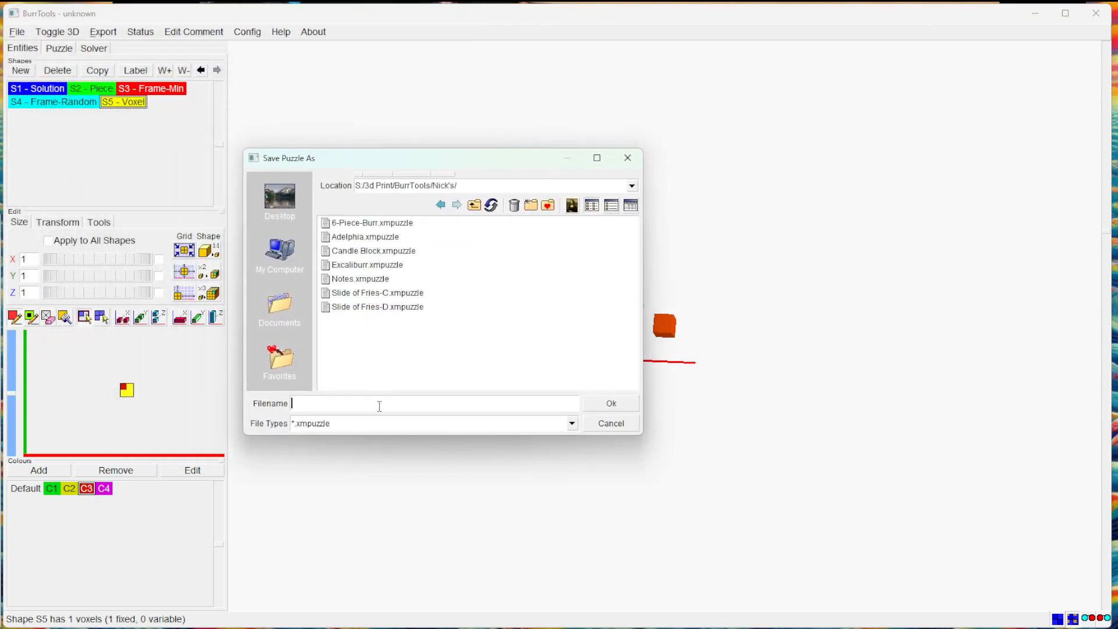
pyautogui.write('test1')
pyautogui.click(610, 404)
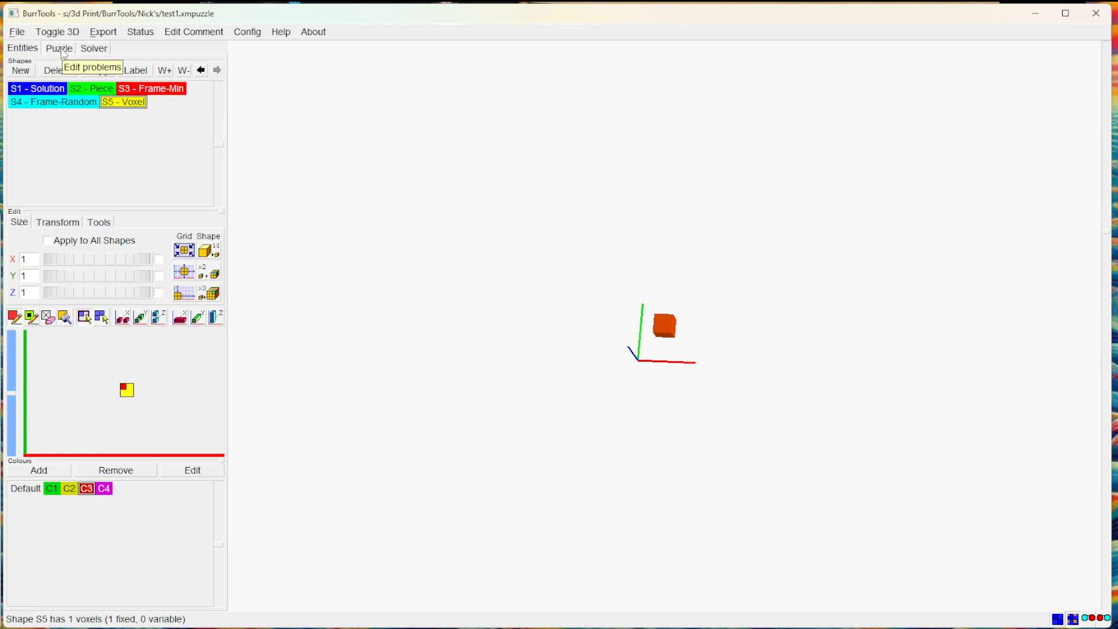
# Create a new puzzle problem and label it Frame
pyautogui.click(60, 49)
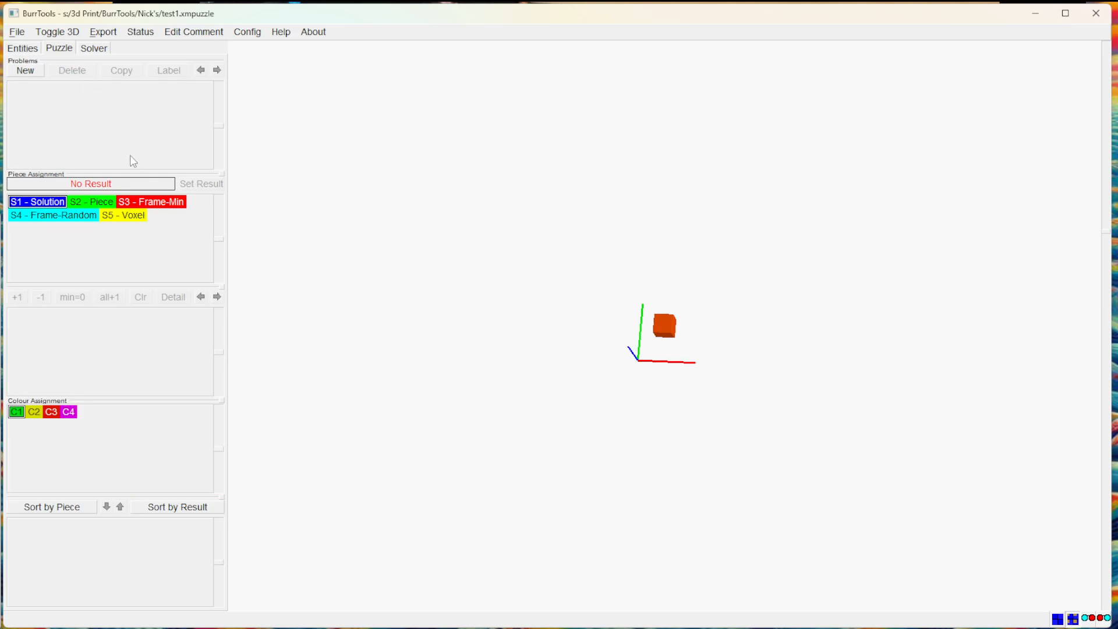
pyautogui.click(26, 70)
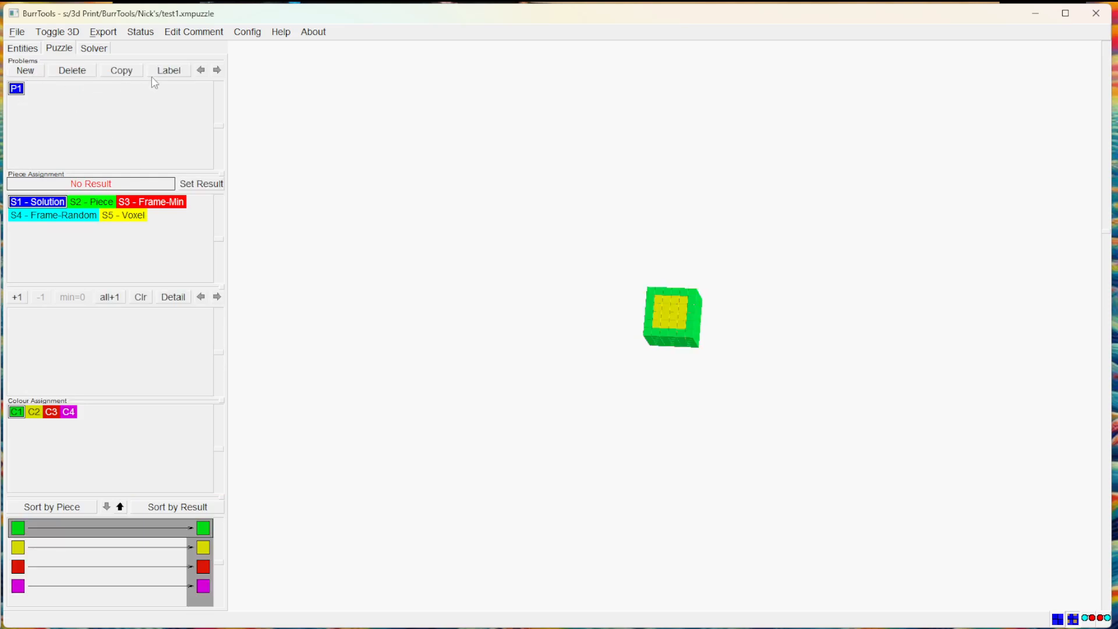
pyautogui.click(170, 71)
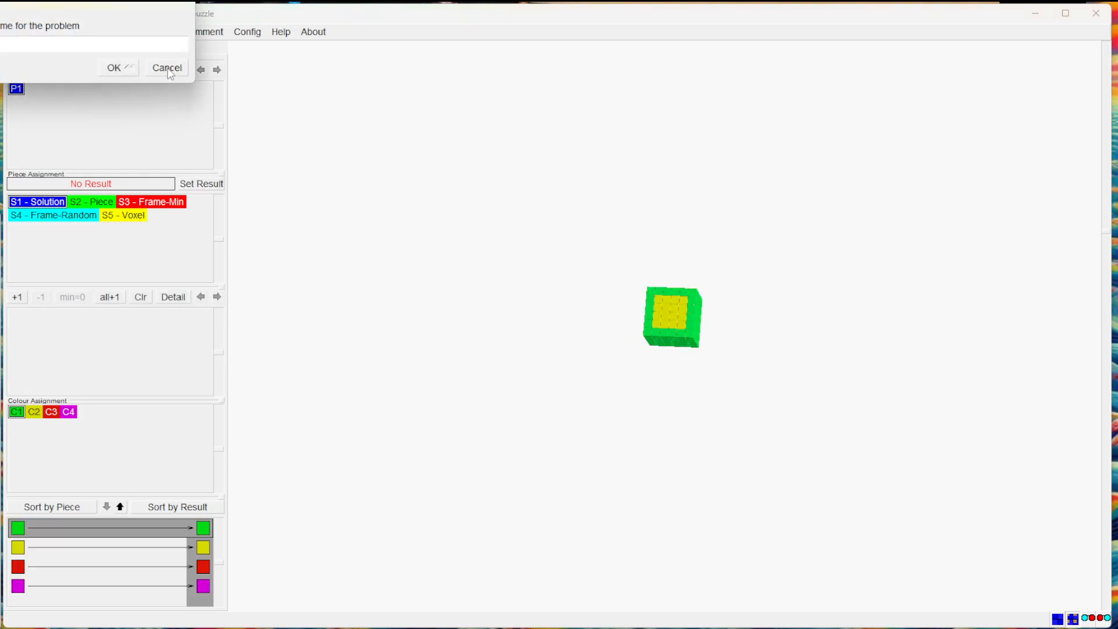
pyautogui.moveTo(124, 9); pyautogui.dragTo(425, 150)
pyautogui.write('Frame')
pyautogui.press('Return')
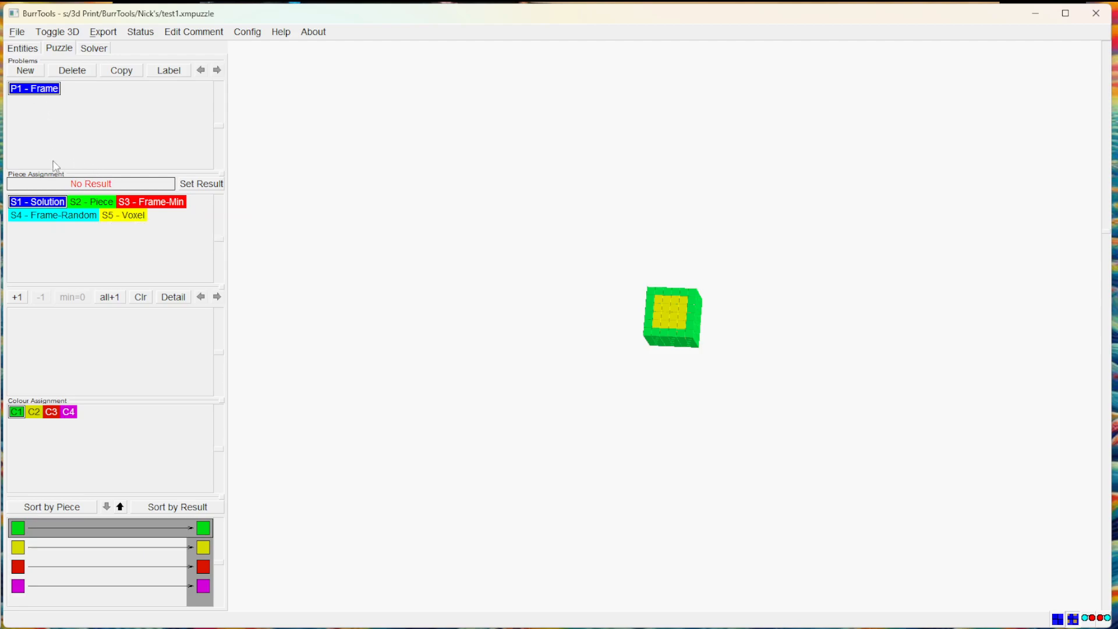
# Set Frame-Random as the Frame problem's result and add one Frame-Min and one Voxel as its pieces
pyautogui.click(54, 215)
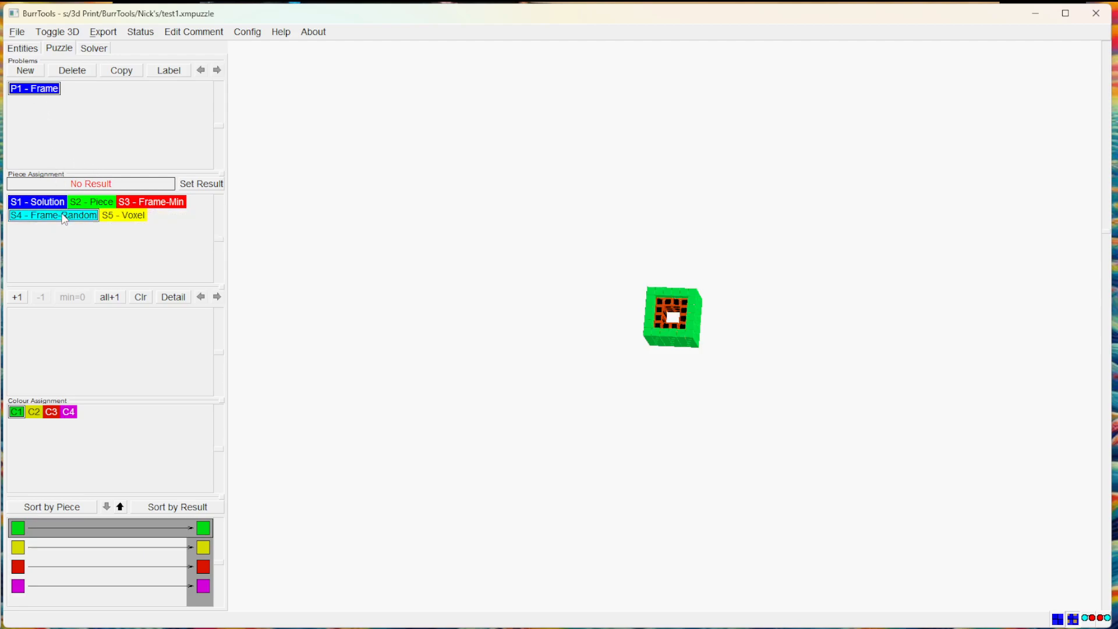
pyautogui.click(201, 184)
pyautogui.moveTo(654, 222); pyautogui.dragTo(603, 233)
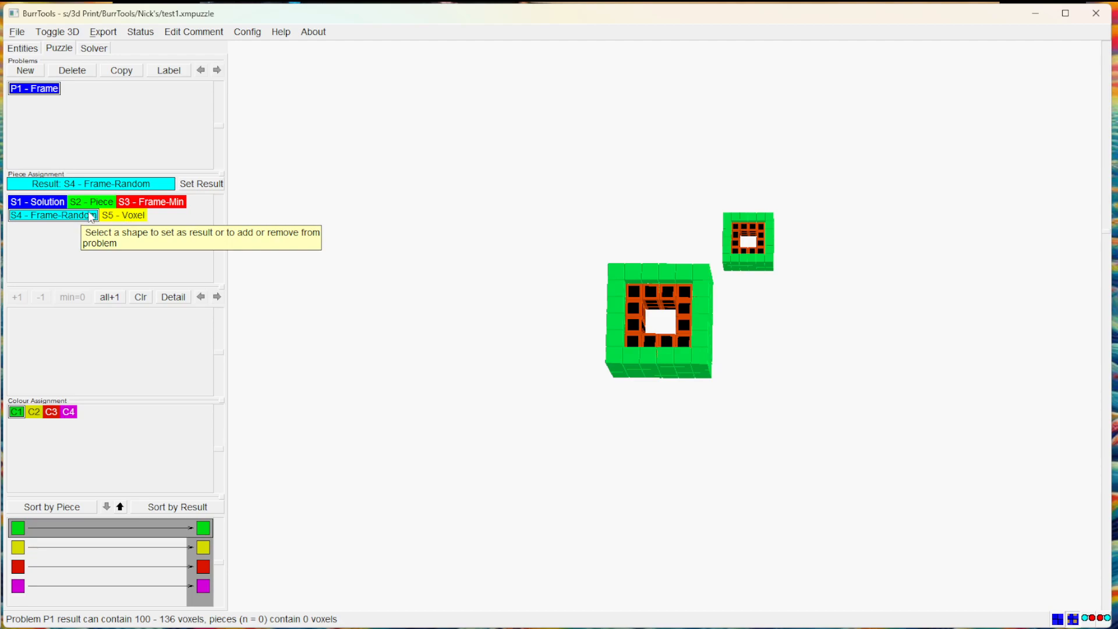
pyautogui.click(156, 203)
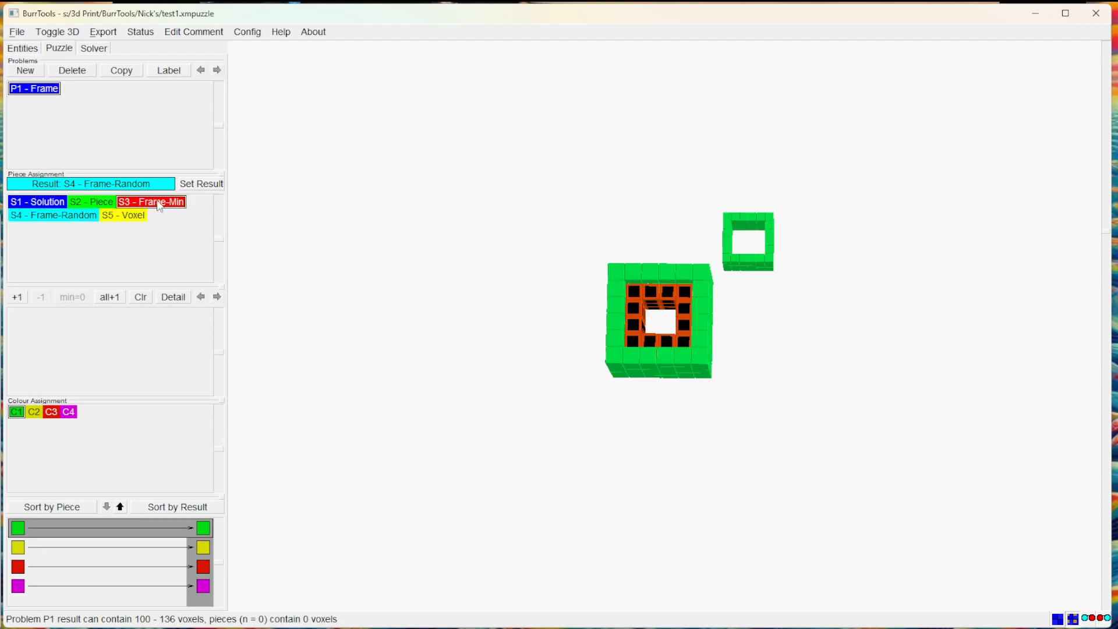
pyautogui.click(17, 298)
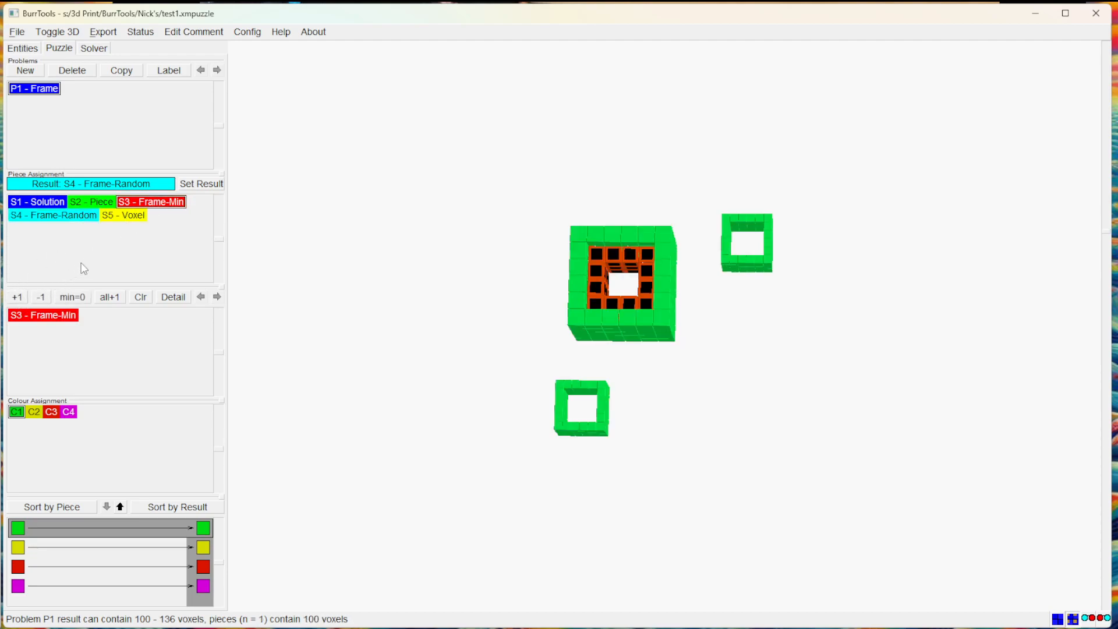
pyautogui.click(127, 217)
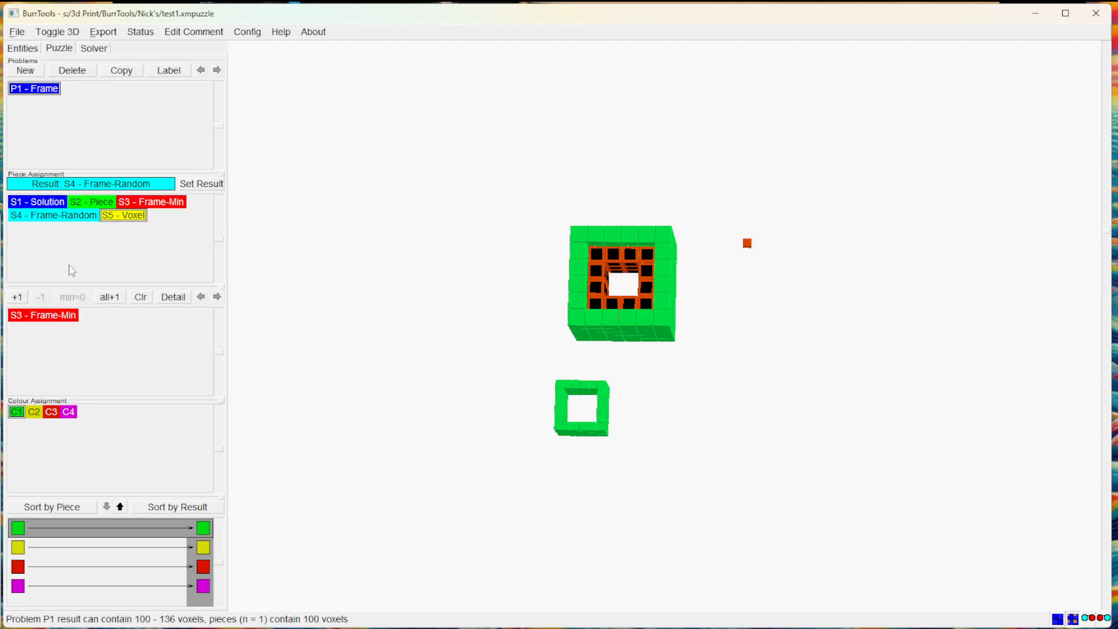
pyautogui.click(17, 298)
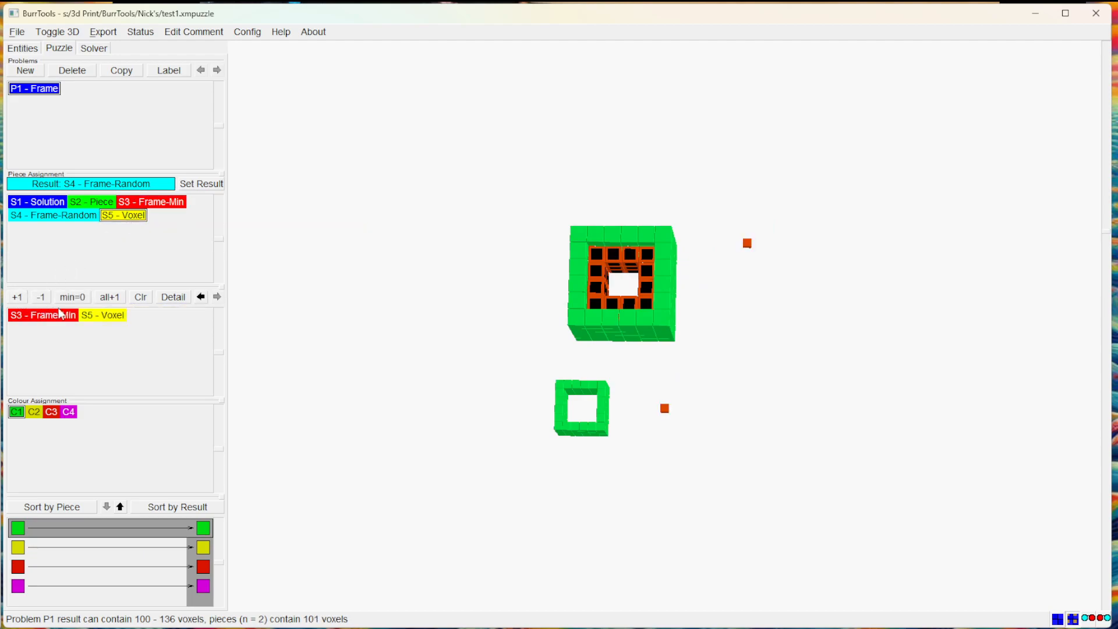
# Set the Voxel piece's count in the Frame problem to a minimum of 6 and a maximum of 36
pyautogui.click(173, 299)
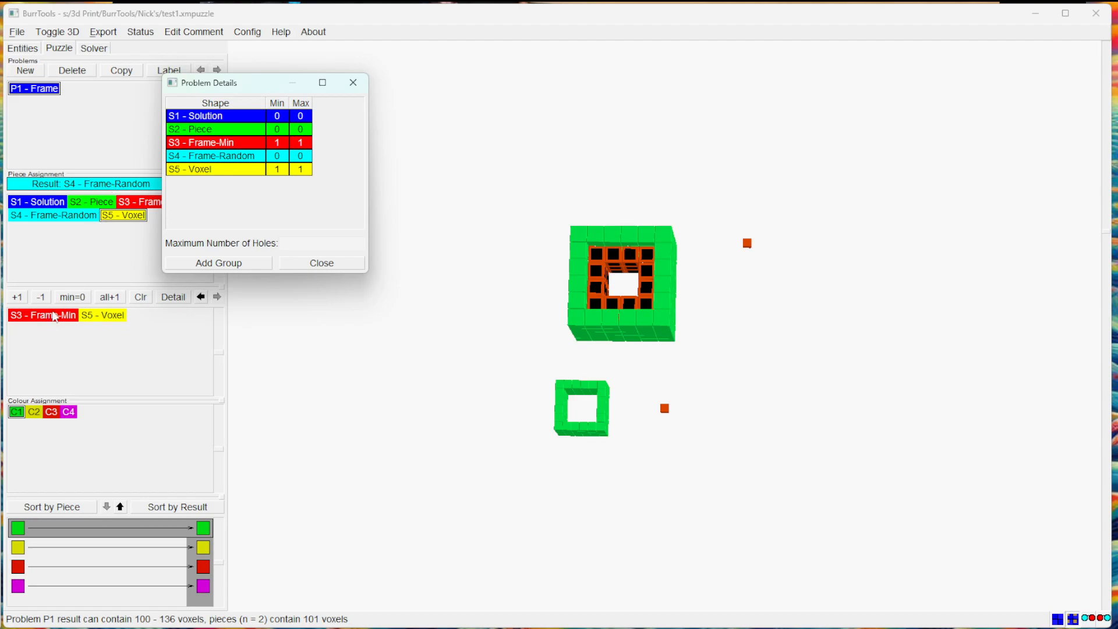
pyautogui.click(280, 143)
pyautogui.click(277, 171)
pyautogui.write('6')
pyautogui.click(306, 173)
pyautogui.write('6')
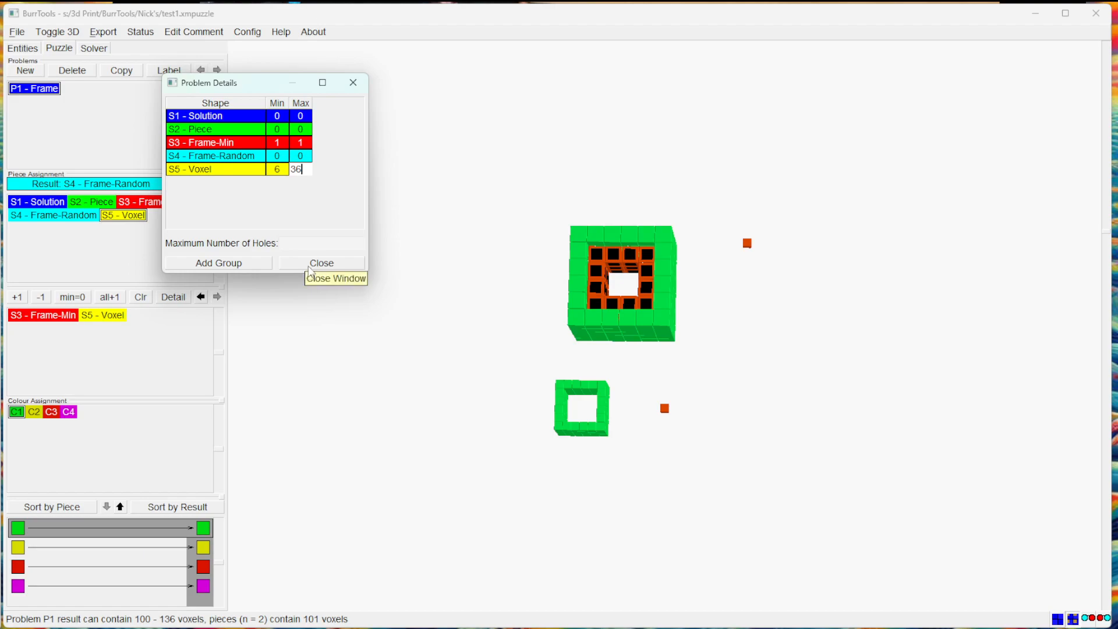
pyautogui.click(310, 265)
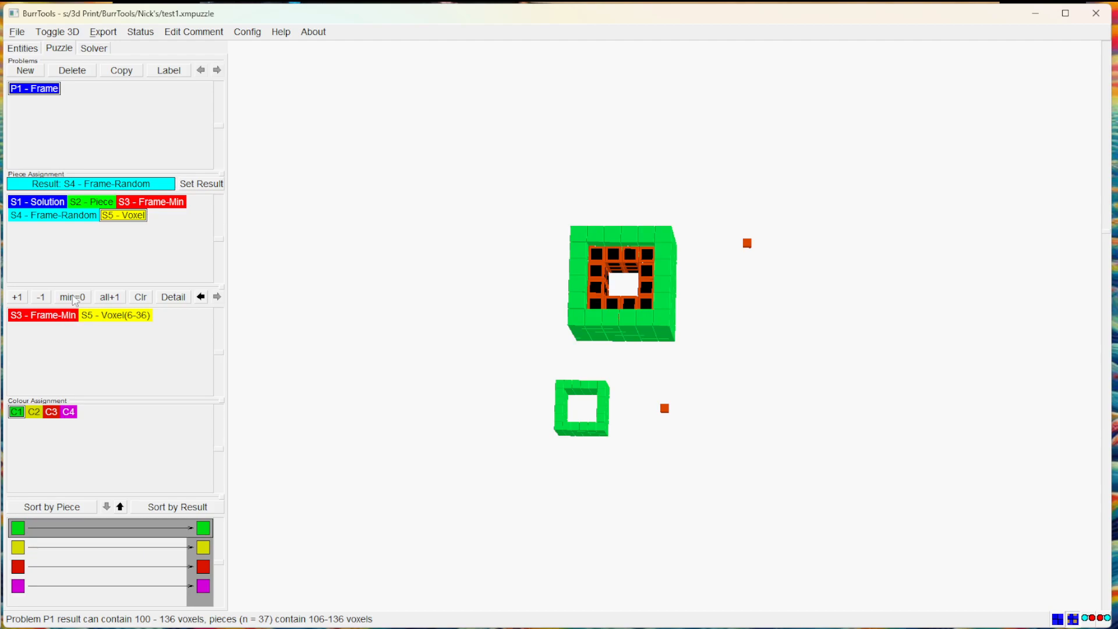
pyautogui.click(47, 318)
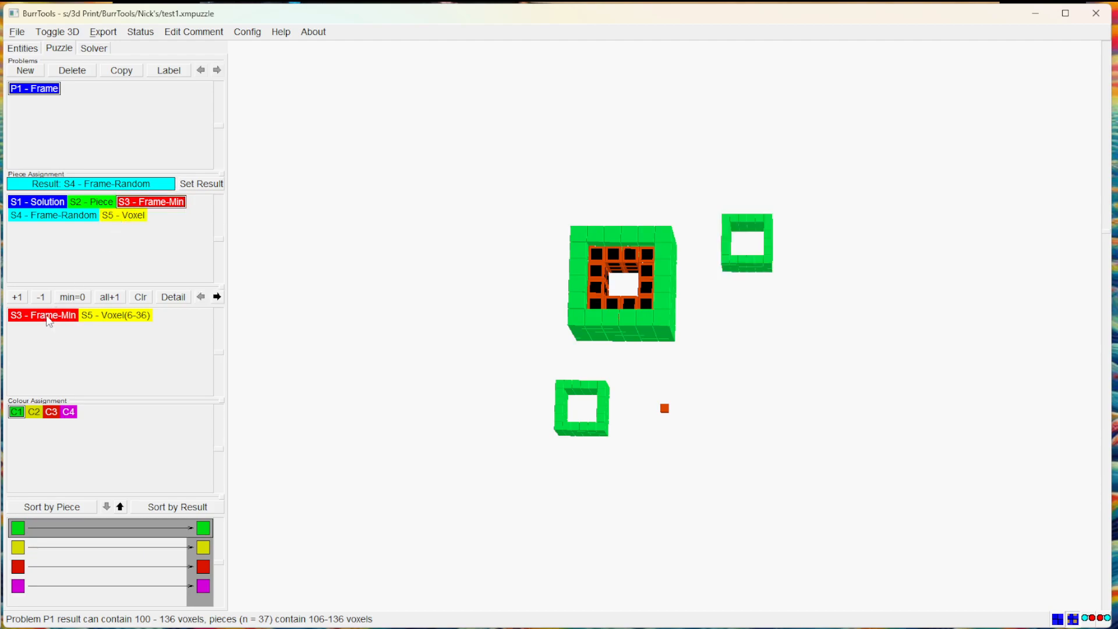
pyautogui.click(119, 319)
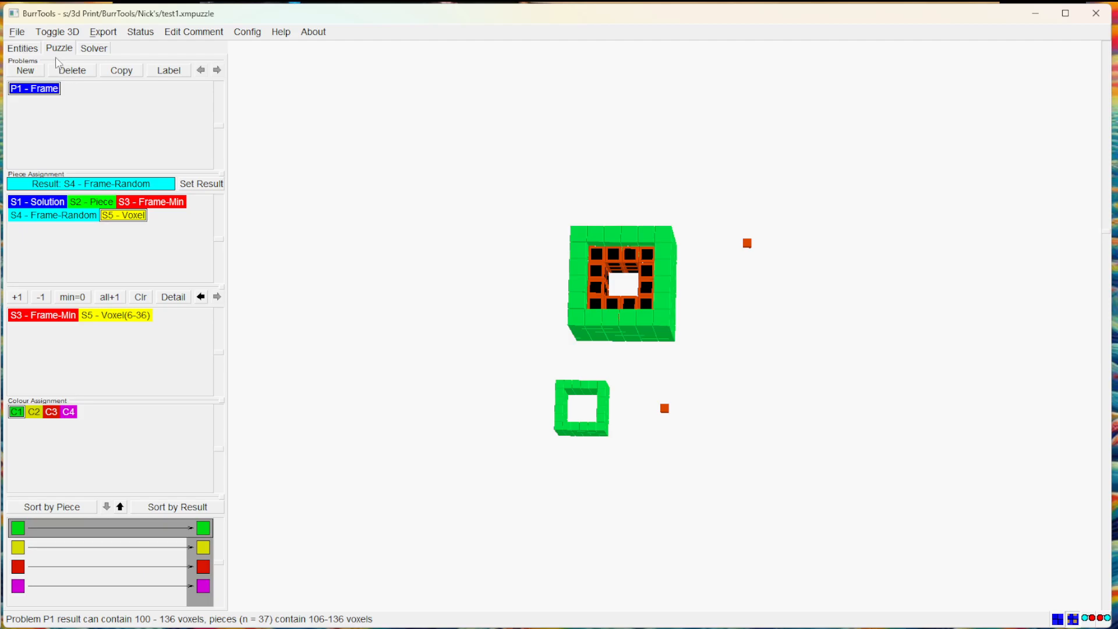
# Configure the solver for the Frame problem with Disassemble off and the expensive rotation check on
pyautogui.click(93, 49)
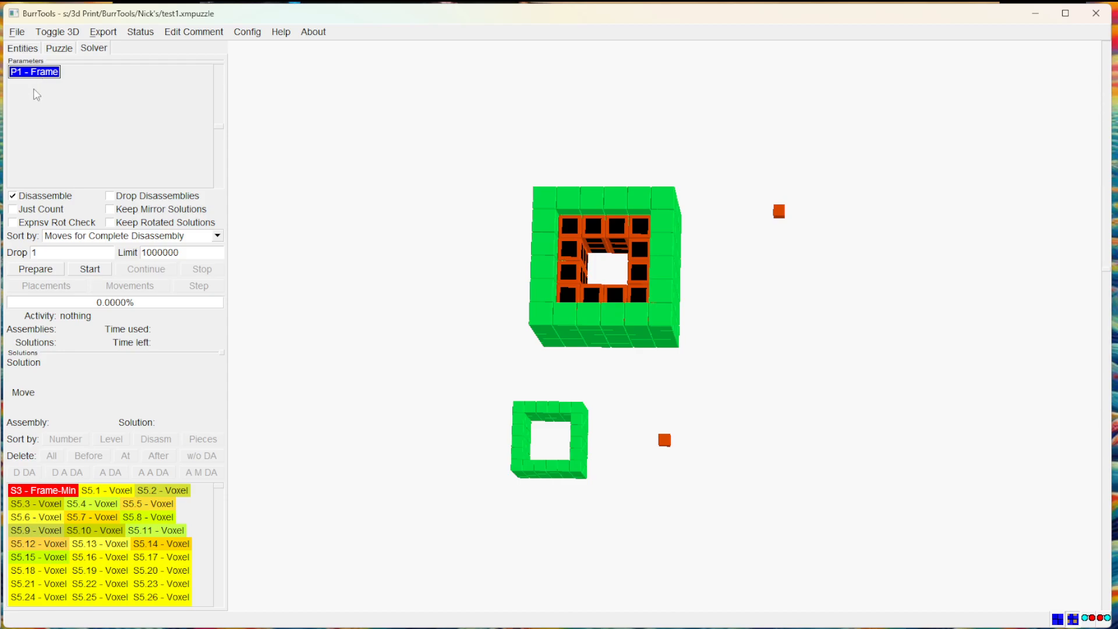
pyautogui.click(13, 197)
pyautogui.click(13, 224)
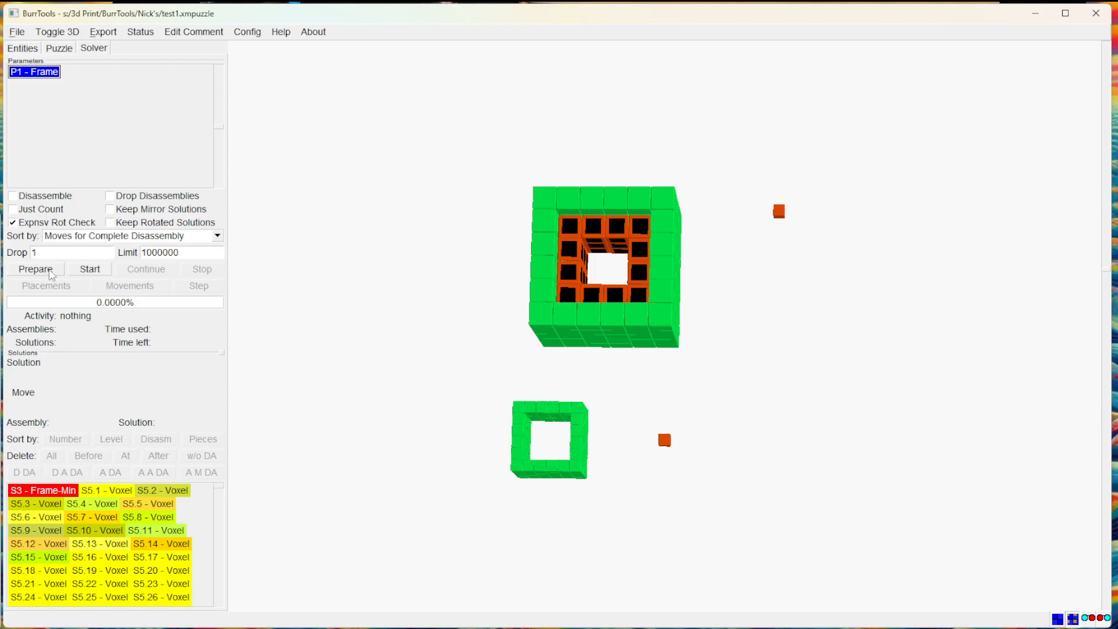
# Prepare the Frame problem for solving, save the puzzle file and start the solver
pyautogui.click(35, 272)
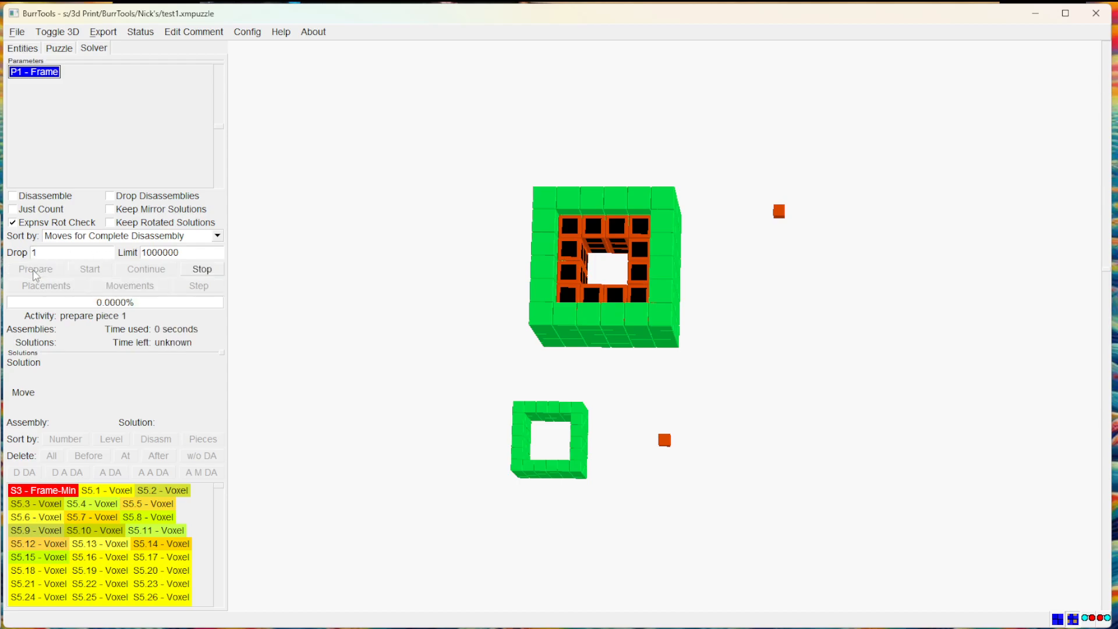
pyautogui.click(17, 32)
pyautogui.click(25, 93)
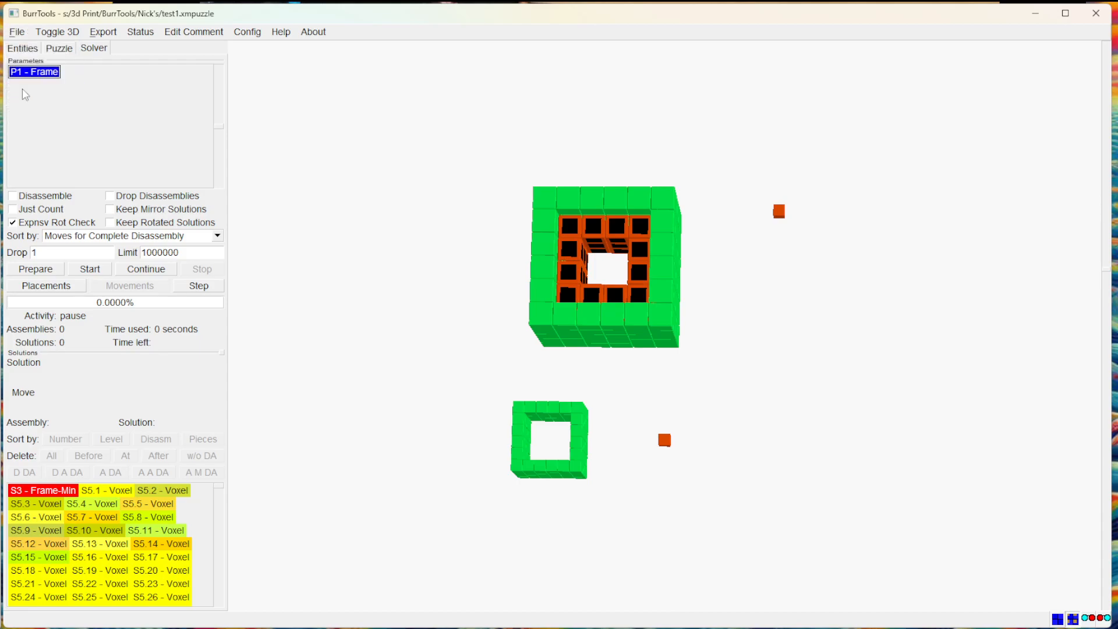
pyautogui.click(98, 271)
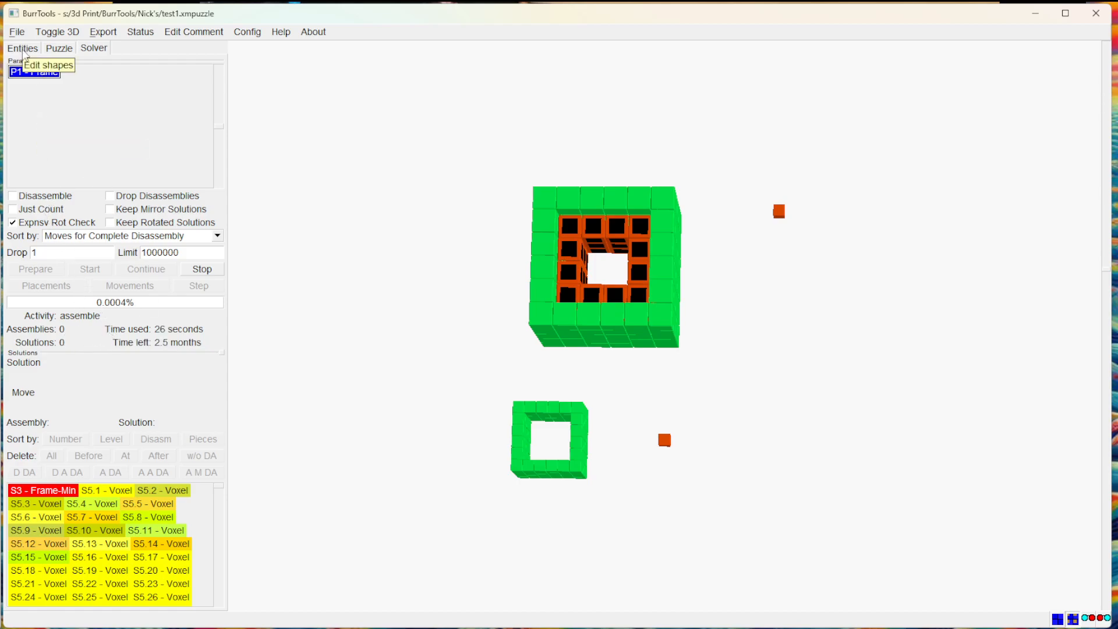
# Examine the Frame problem's piece assignment and compare the Frame-Min and Voxel shapes with the Frame-Random result
pyautogui.click(59, 48)
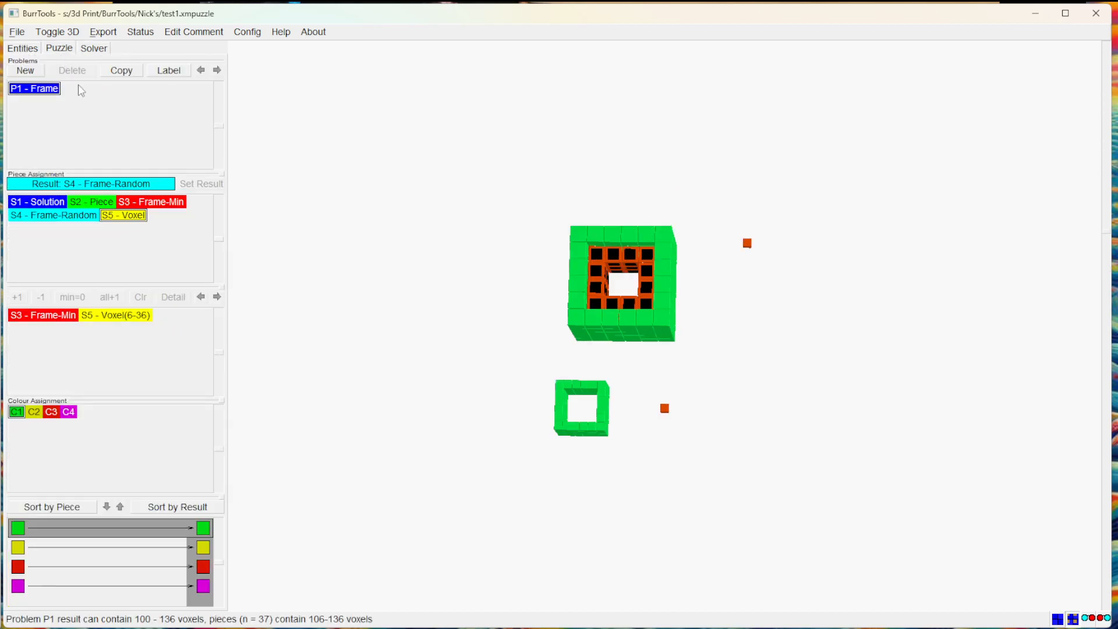
pyautogui.moveTo(564, 230); pyautogui.dragTo(738, 320)
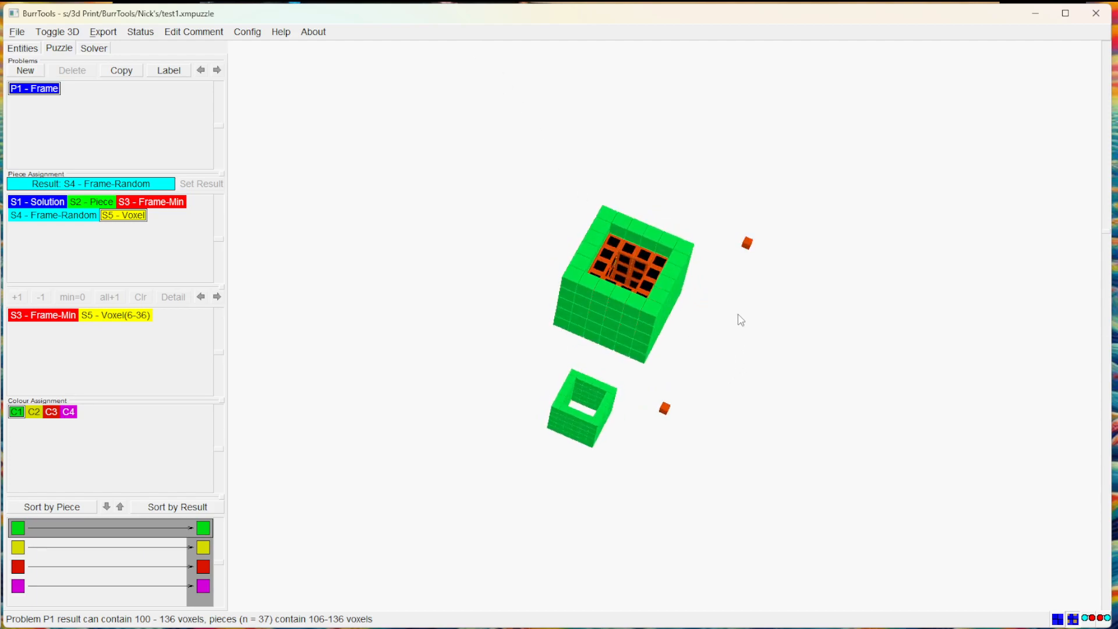
pyautogui.click(148, 201)
pyautogui.moveTo(745, 219); pyautogui.dragTo(583, 161)
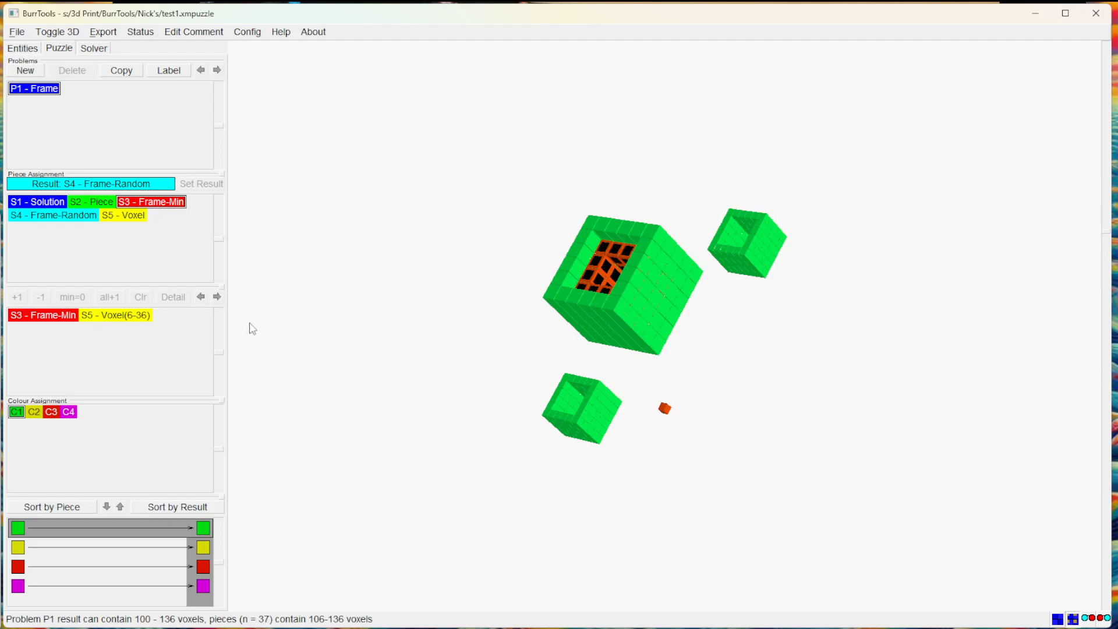
pyautogui.click(138, 322)
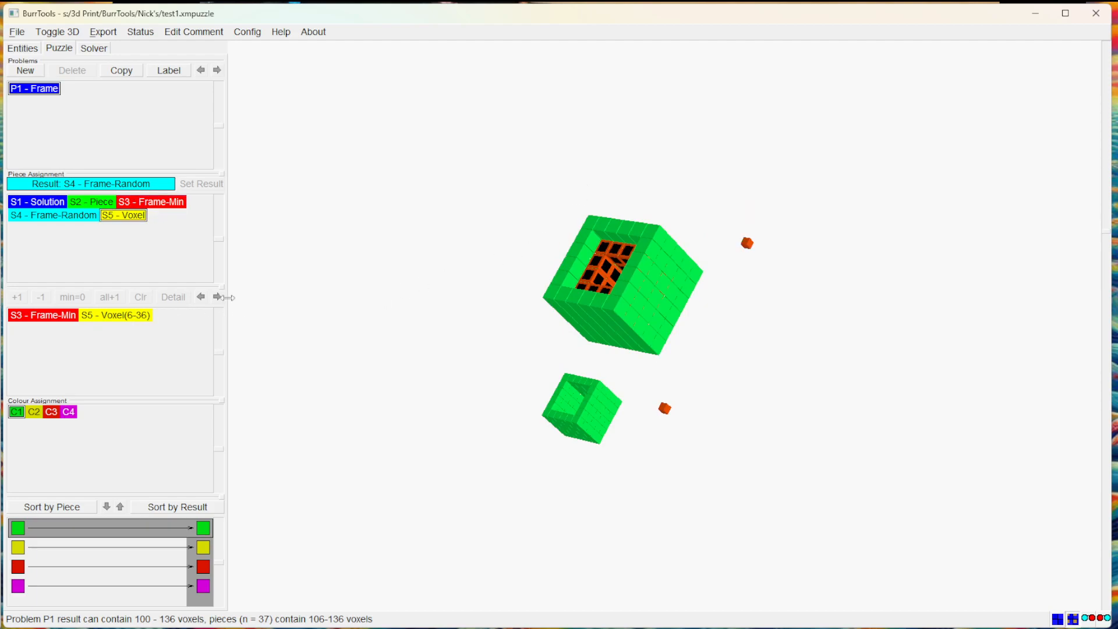
pyautogui.moveTo(468, 202); pyautogui.dragTo(506, 280)
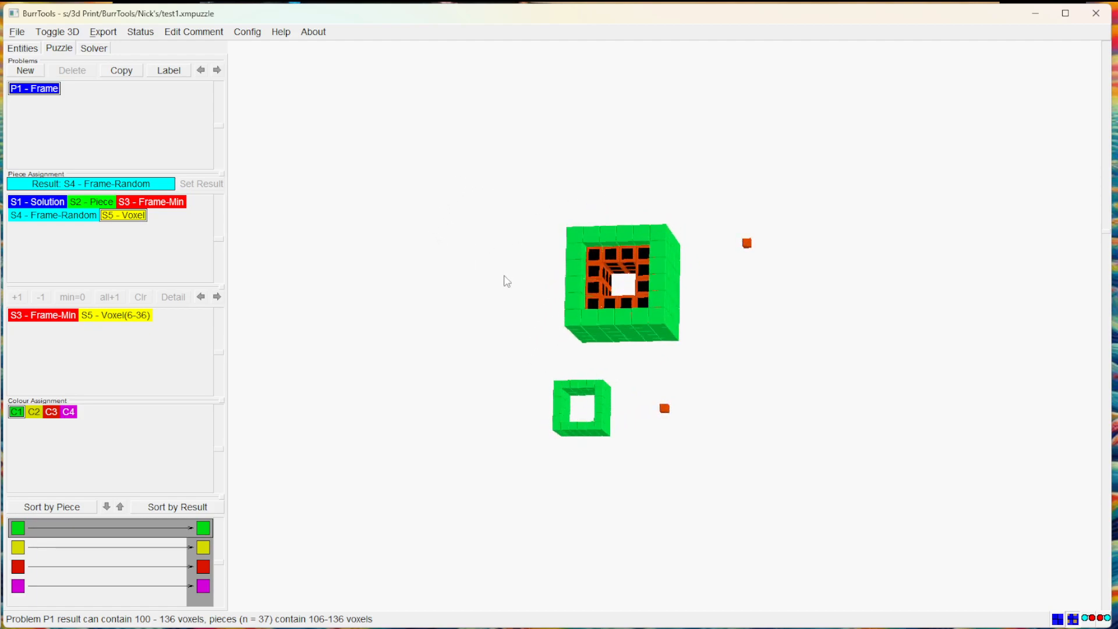
# Stop the running solver, turn off the expensive rotation check and restart solving the Frame problem
pyautogui.click(96, 51)
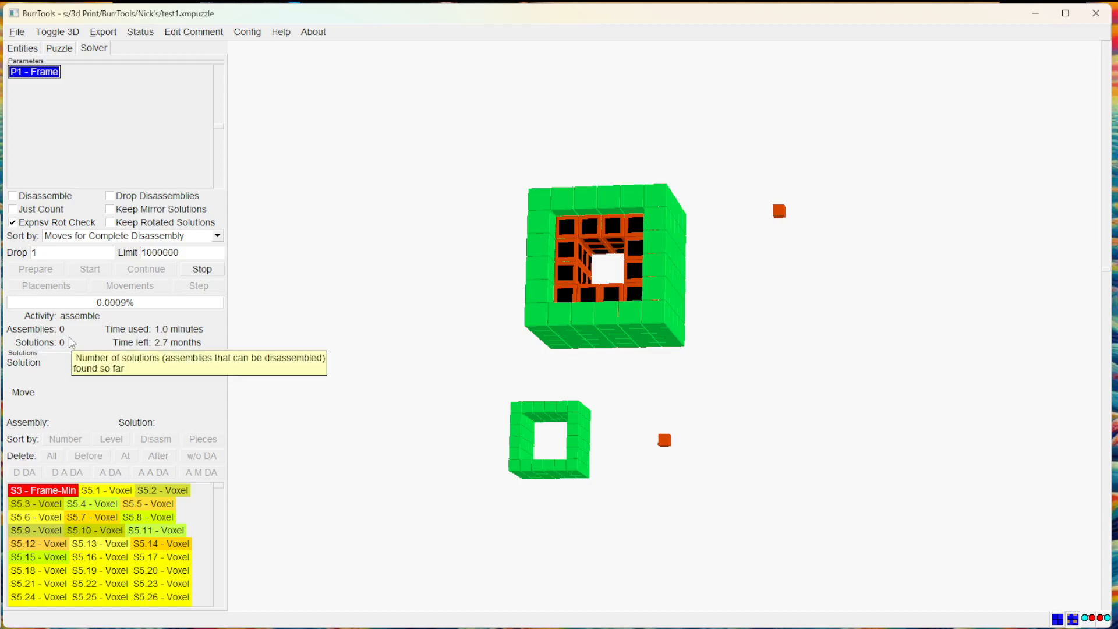
pyautogui.click(207, 273)
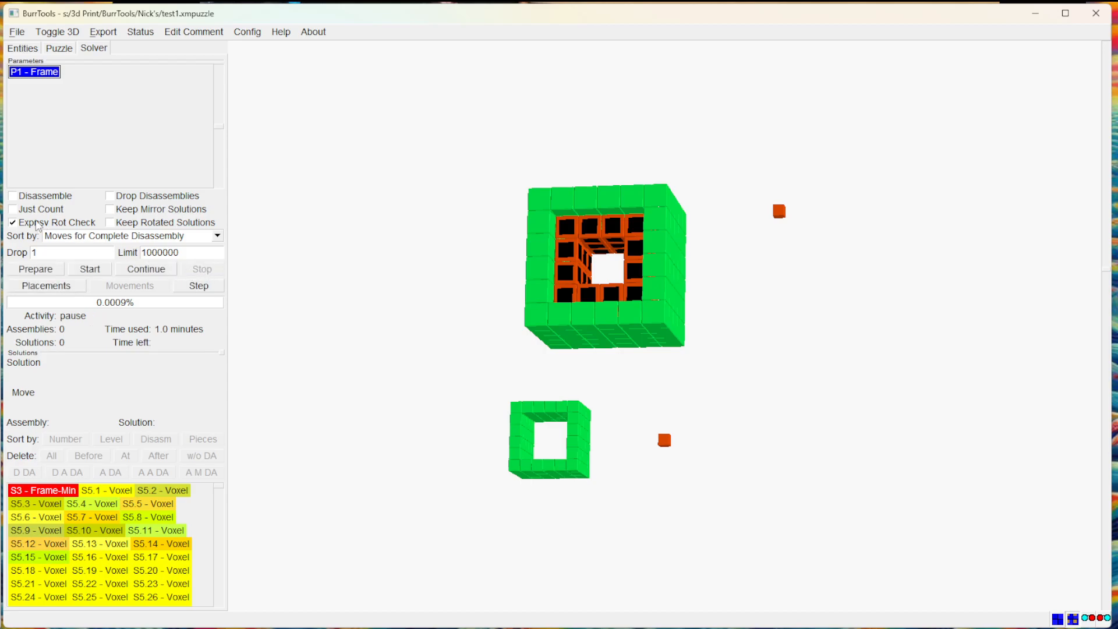
pyautogui.click(15, 228)
pyautogui.click(45, 271)
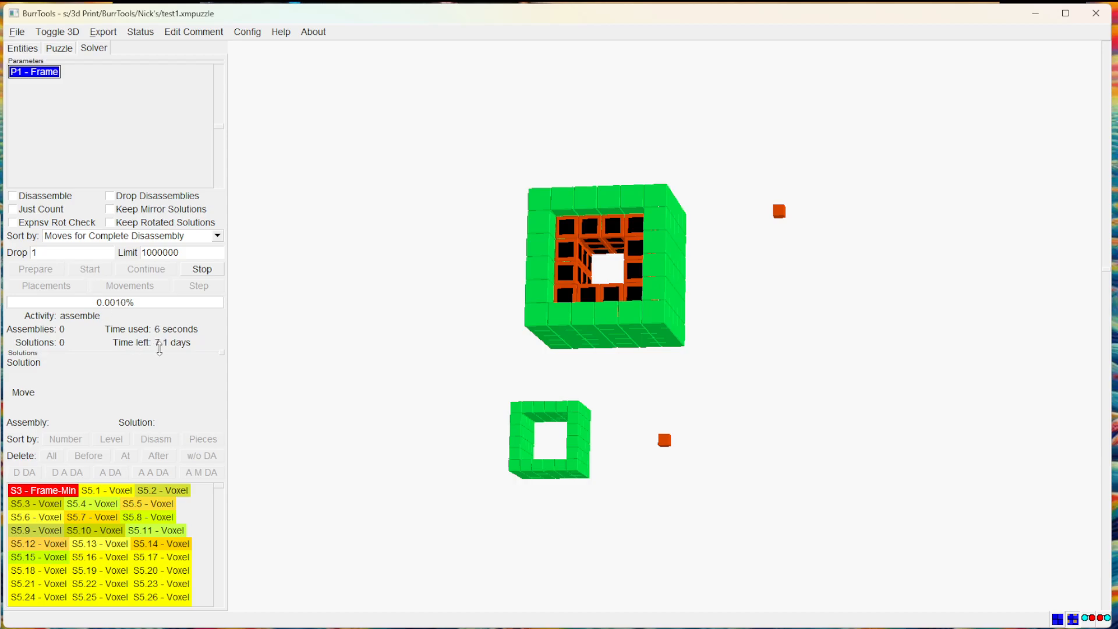
pyautogui.moveTo(163, 345)
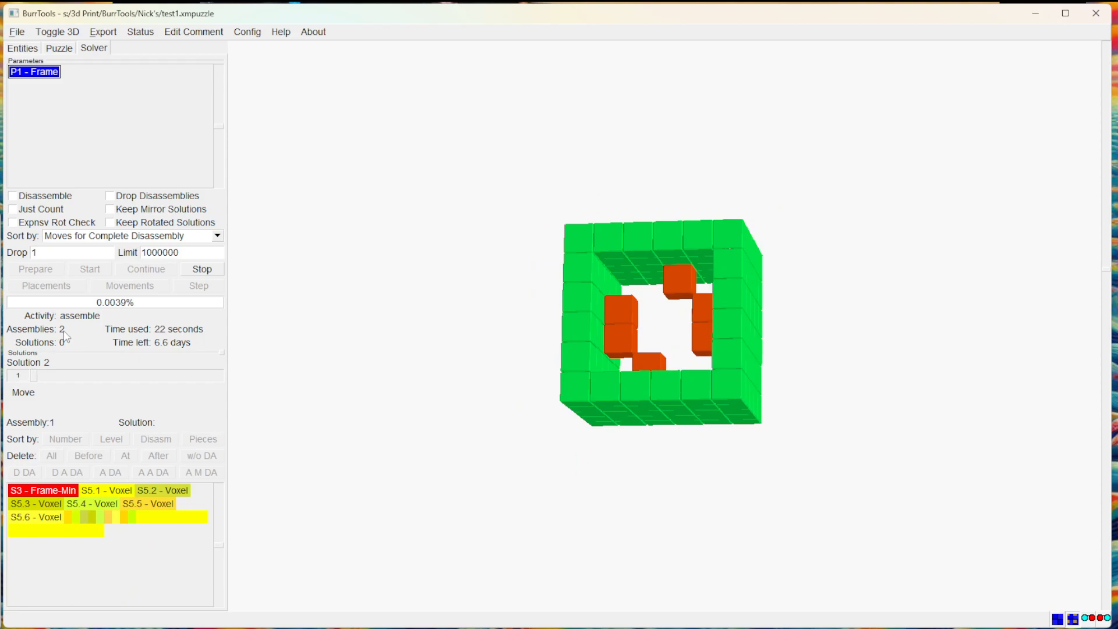
# Inspect the first assembly found for the Frame problem from several angles
pyautogui.moveTo(541, 347); pyautogui.dragTo(684, 169)
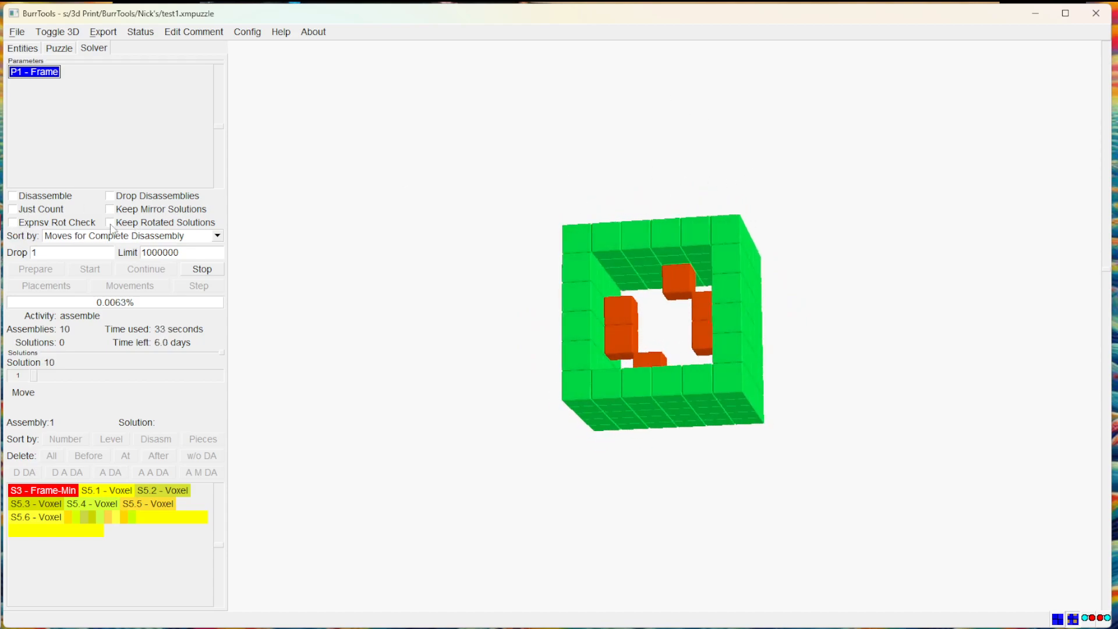
pyautogui.moveTo(512, 182); pyautogui.dragTo(626, 238)
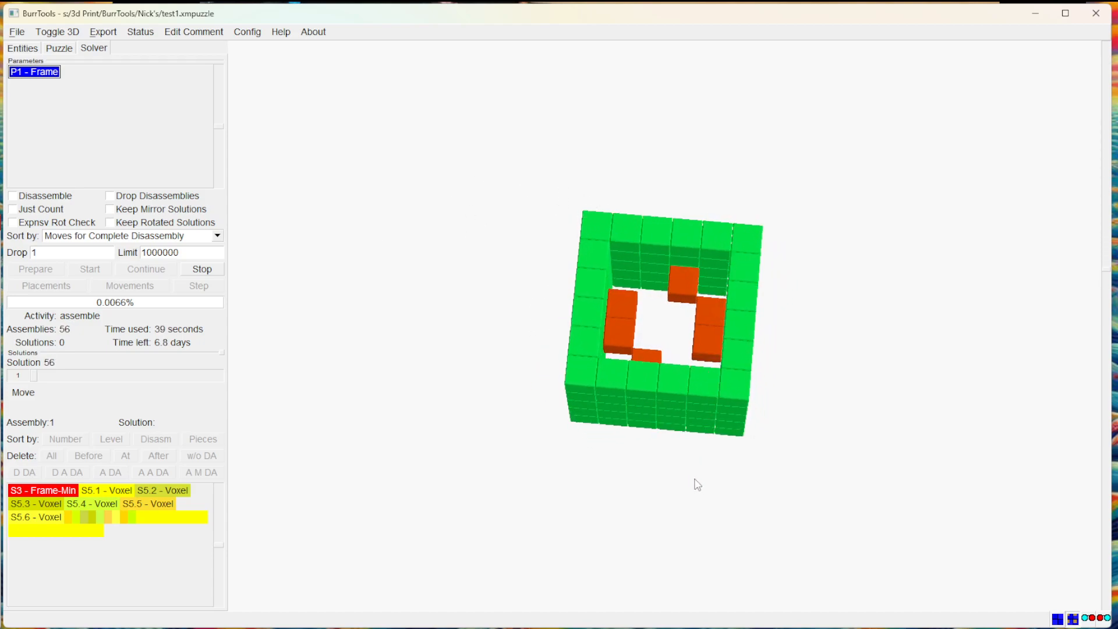
pyautogui.moveTo(697, 484); pyautogui.dragTo(699, 420)
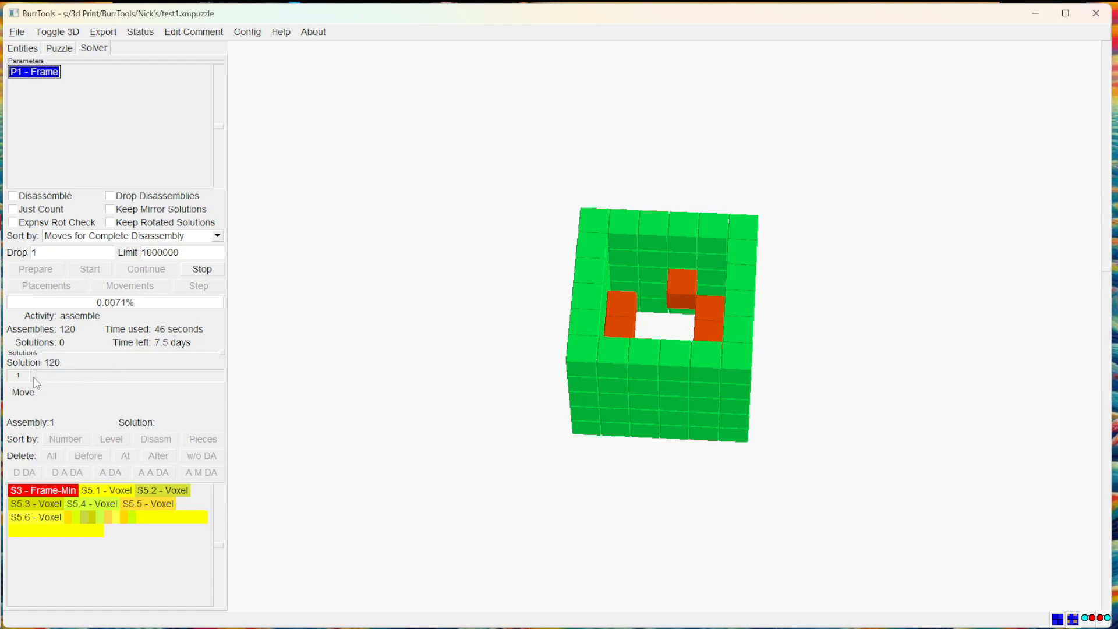
pyautogui.moveTo(33, 378); pyautogui.dragTo(13, 419)
pyautogui.moveTo(594, 155); pyautogui.dragTo(723, 135)
pyautogui.moveTo(640, 155); pyautogui.dragTo(693, 140)
pyautogui.moveTo(599, 197); pyautogui.dragTo(742, 175)
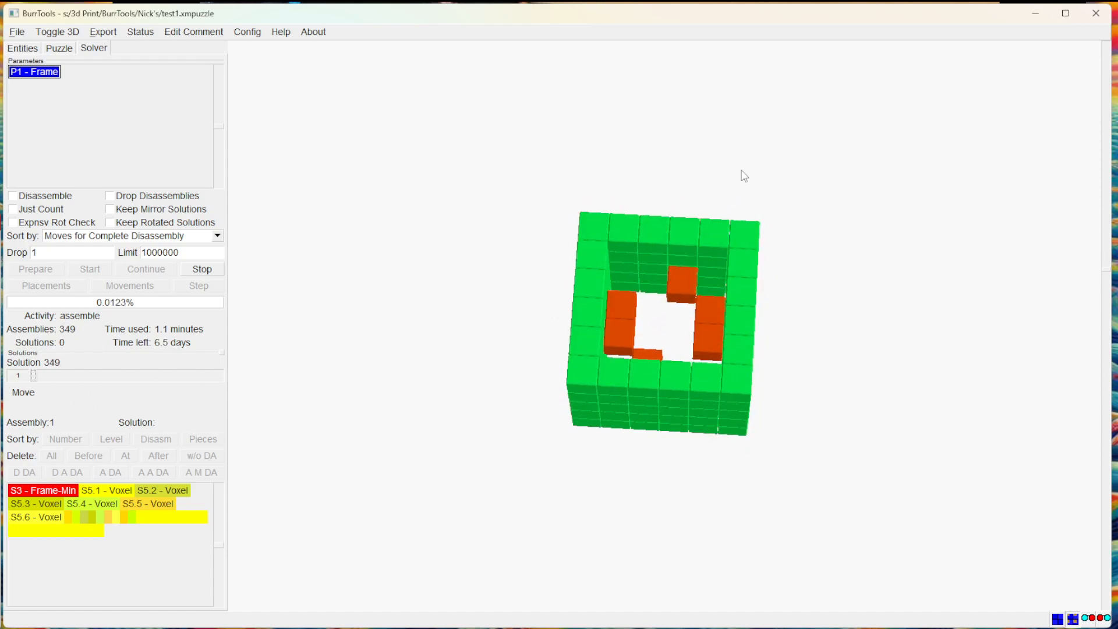
# Show assembly 349 of the Frame problem and examine its inner voxel ring from several sides
pyautogui.moveTo(33, 376); pyautogui.dragTo(245, 365)
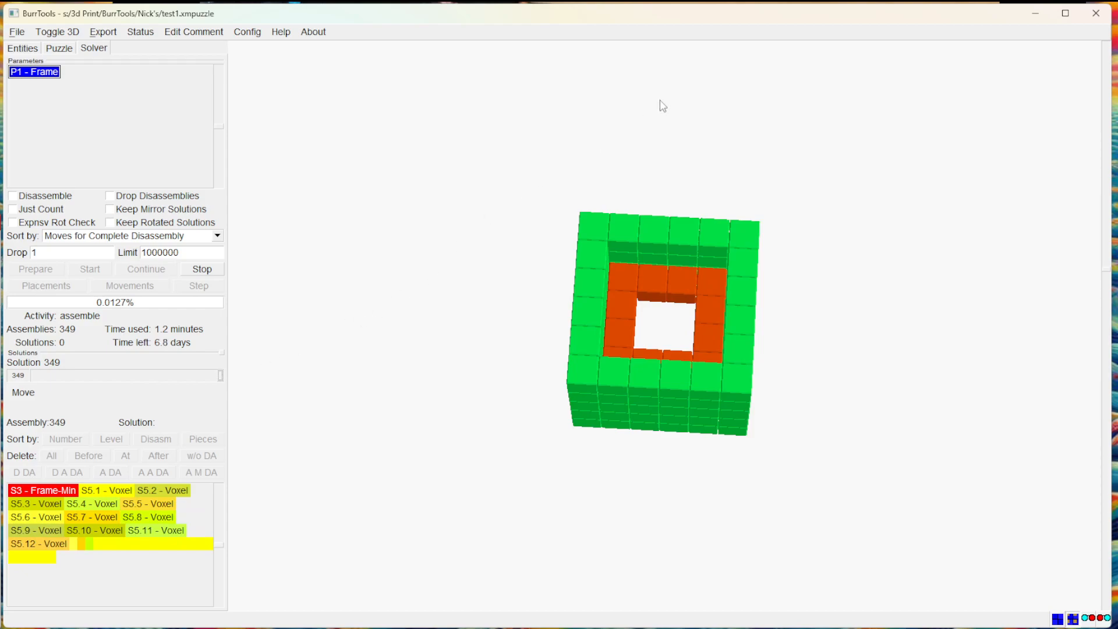
pyautogui.moveTo(648, 126); pyautogui.dragTo(762, 232)
pyautogui.moveTo(558, 155); pyautogui.dragTo(684, 213)
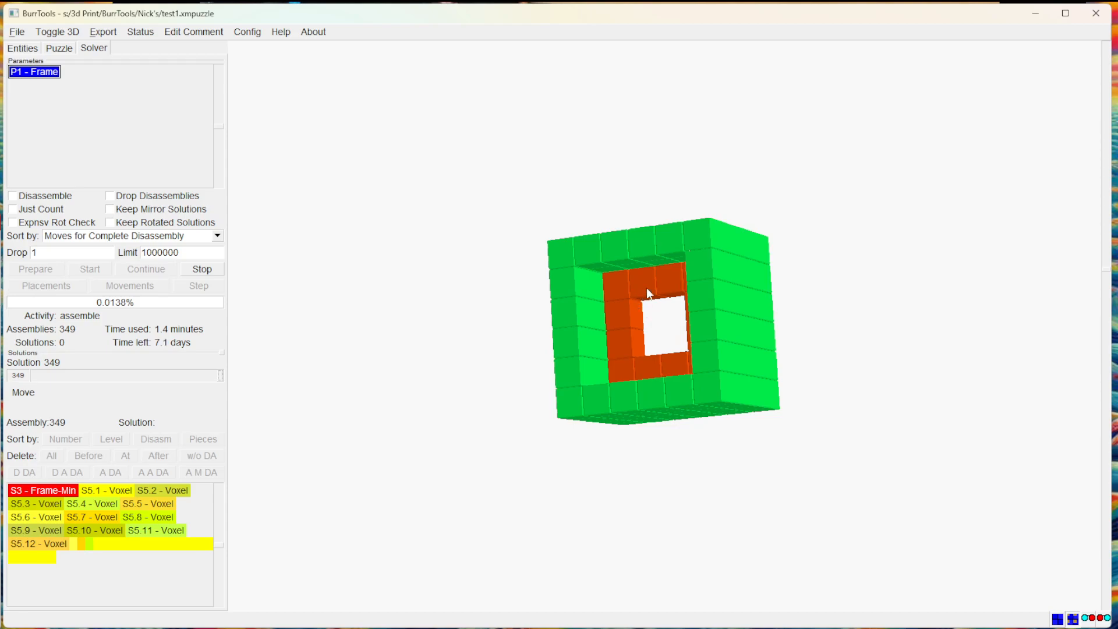
pyautogui.moveTo(582, 227); pyautogui.dragTo(926, 332)
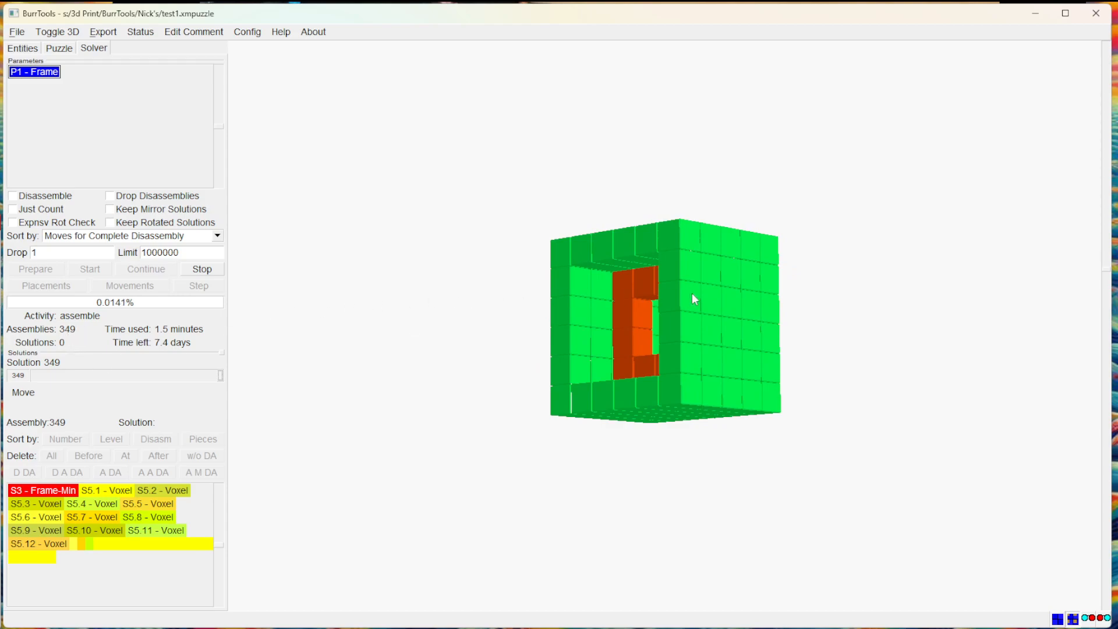
pyautogui.moveTo(841, 325); pyautogui.dragTo(331, 345)
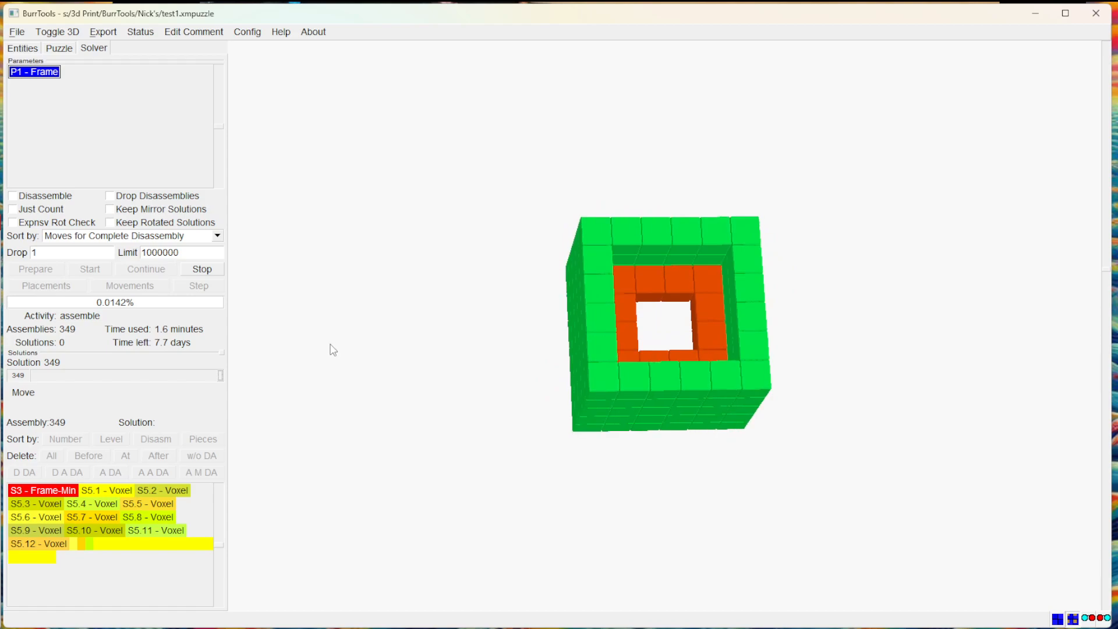
pyautogui.moveTo(837, 251); pyautogui.dragTo(820, 314)
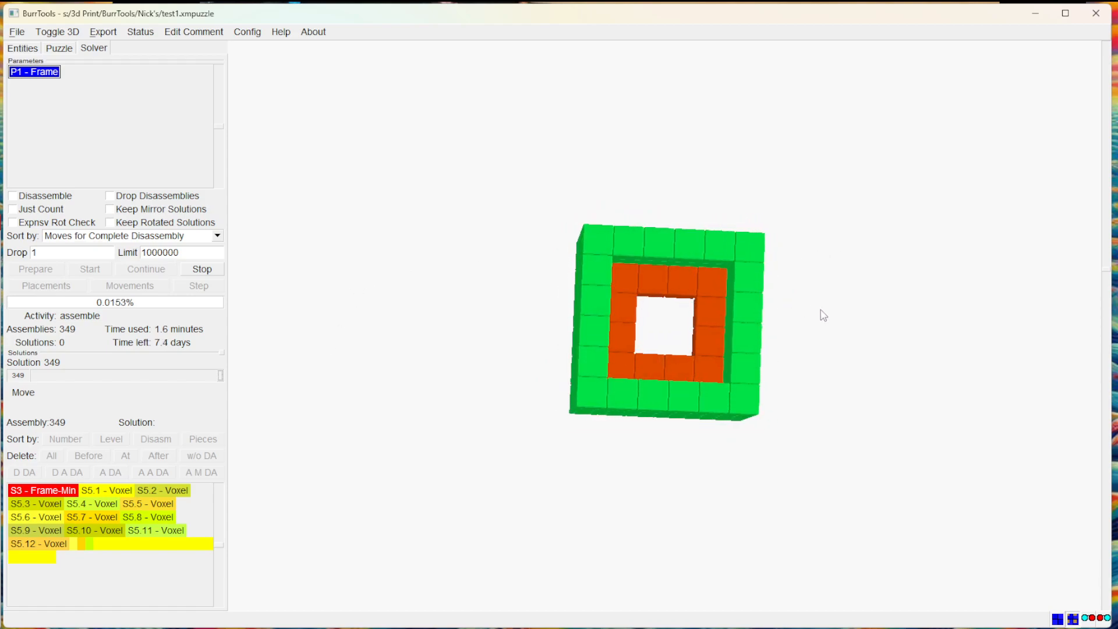
pyautogui.moveTo(527, 327); pyautogui.dragTo(479, 317)
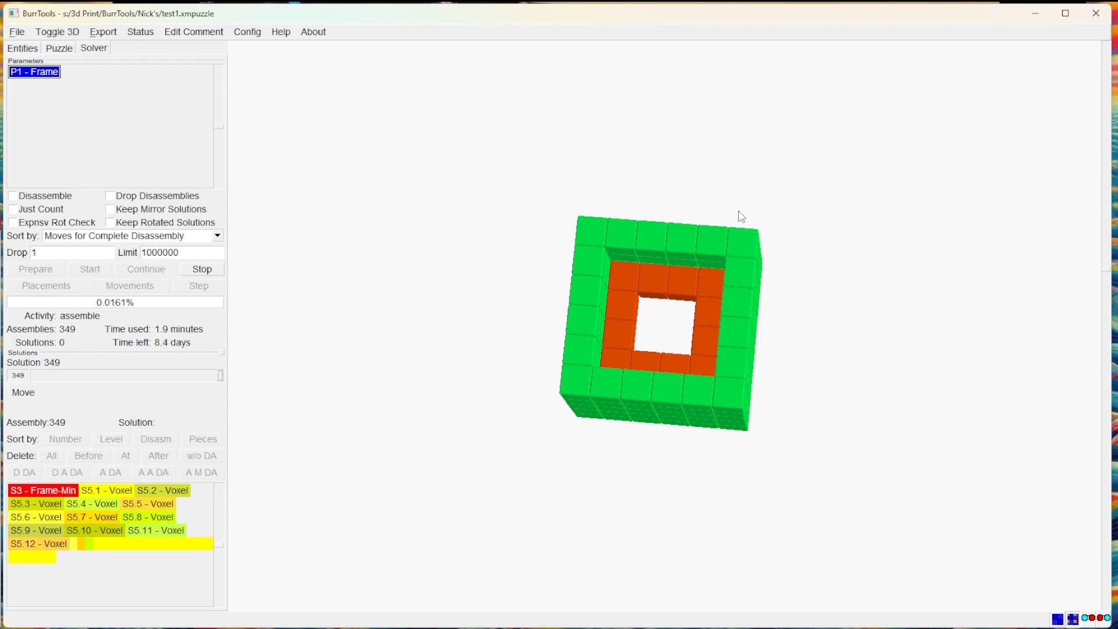
pyautogui.moveTo(767, 193); pyautogui.dragTo(815, 110)
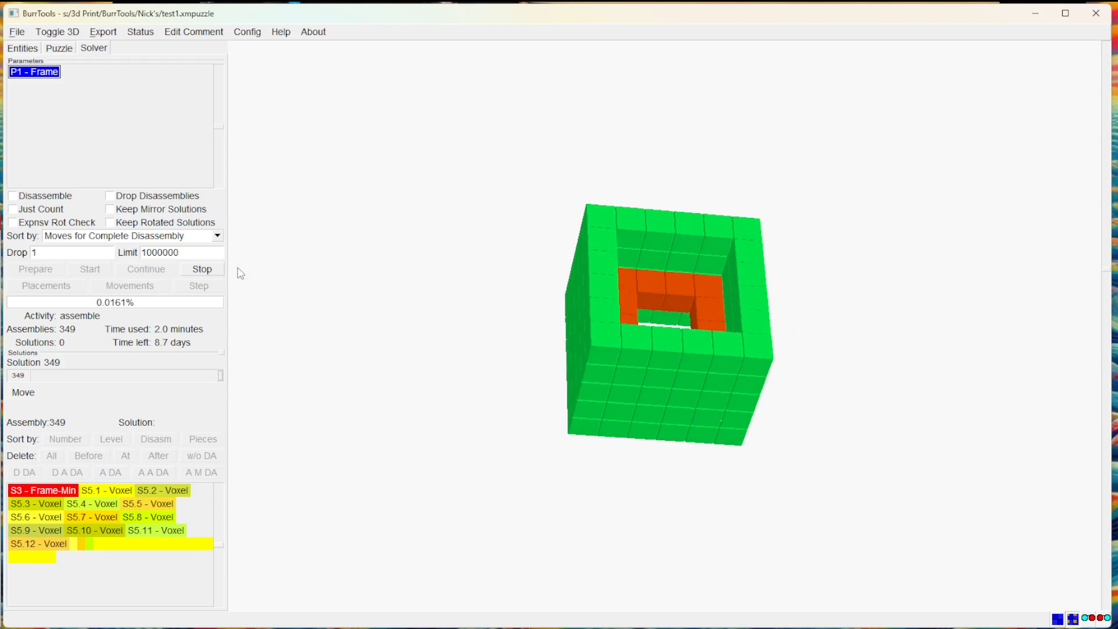
# Stop the solver and convert the Frame assemblies into shapes in a new problem, dropping disconnected shapes and removing identical ones
pyautogui.click(204, 269)
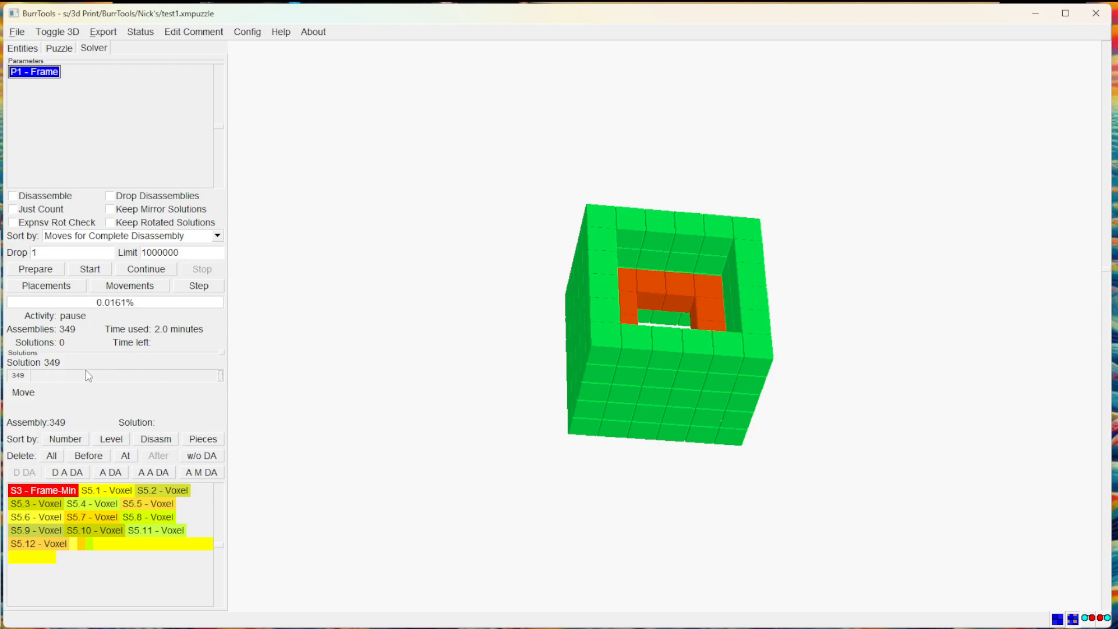
pyautogui.click(16, 32)
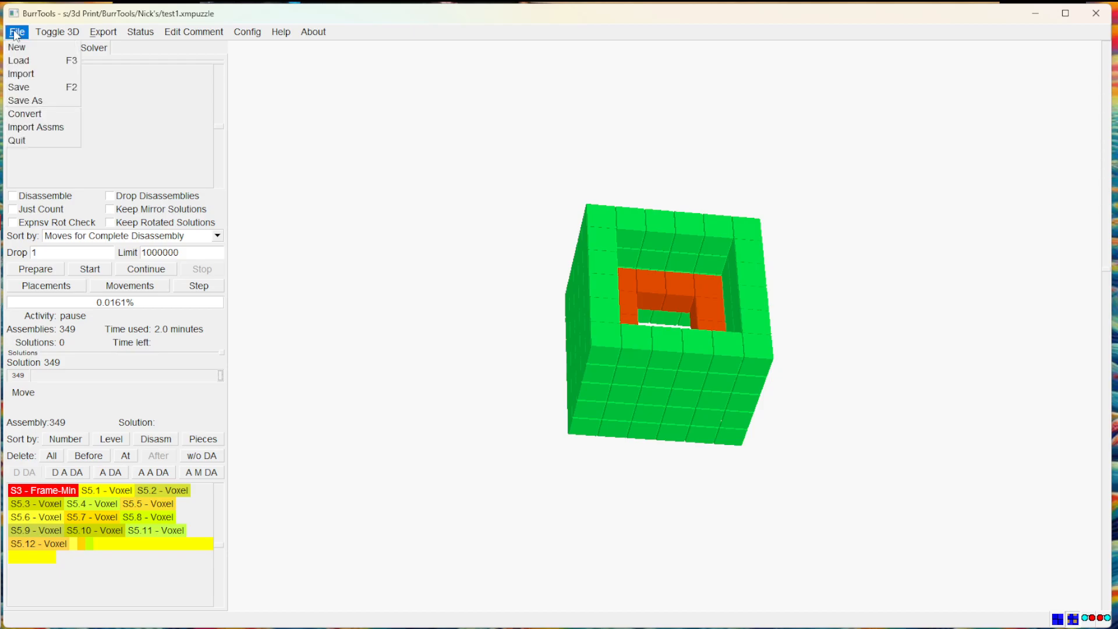
pyautogui.click(42, 127)
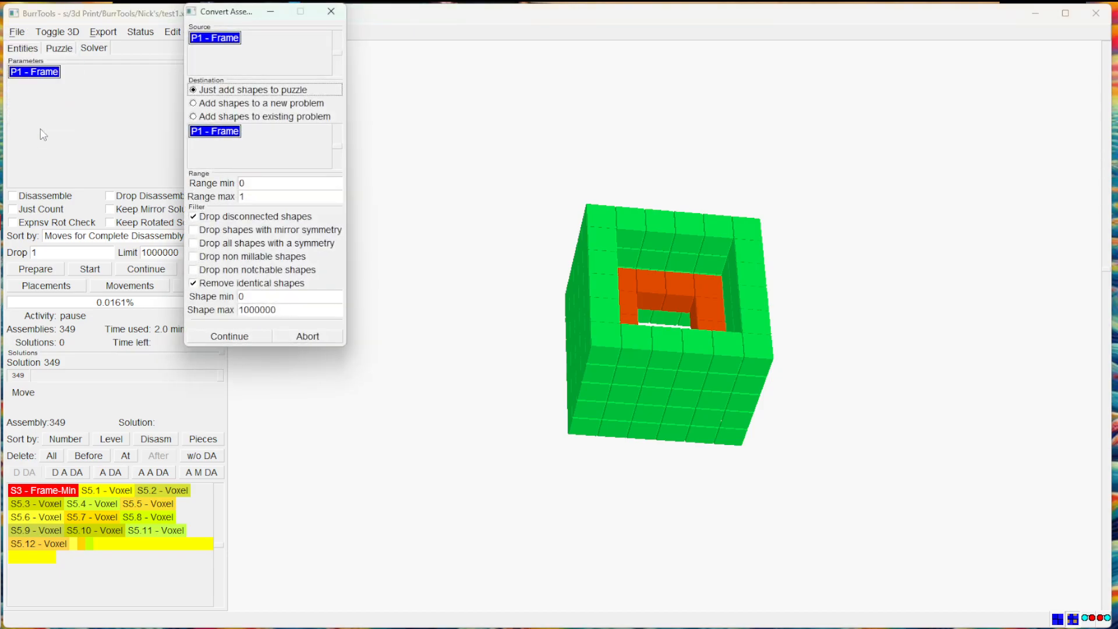
pyautogui.click(194, 104)
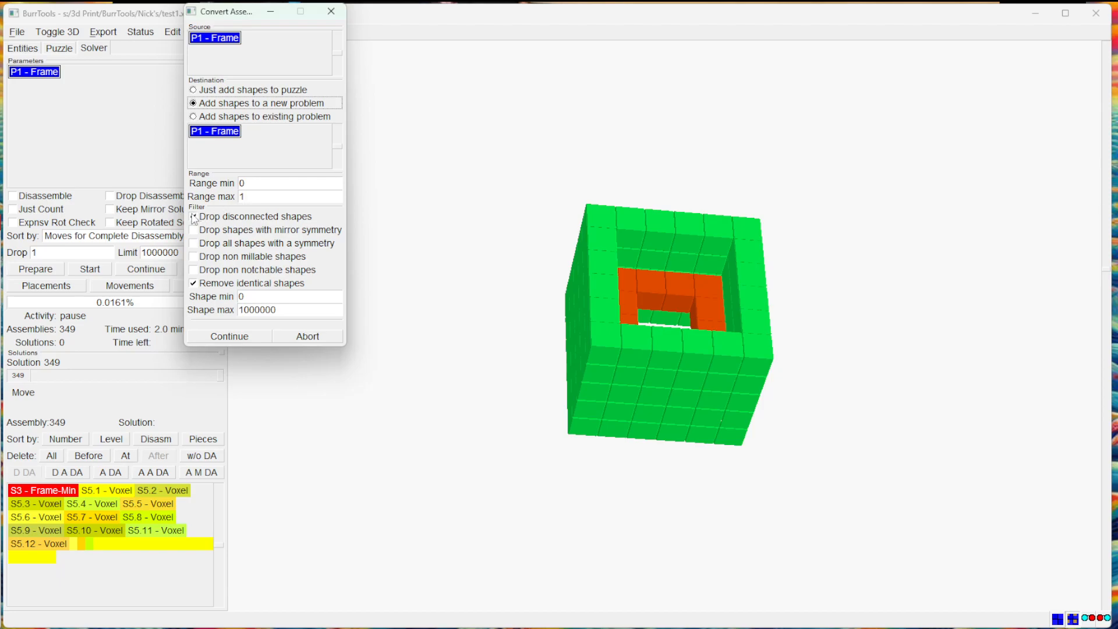
pyautogui.moveTo(790, 186); pyautogui.dragTo(786, 208)
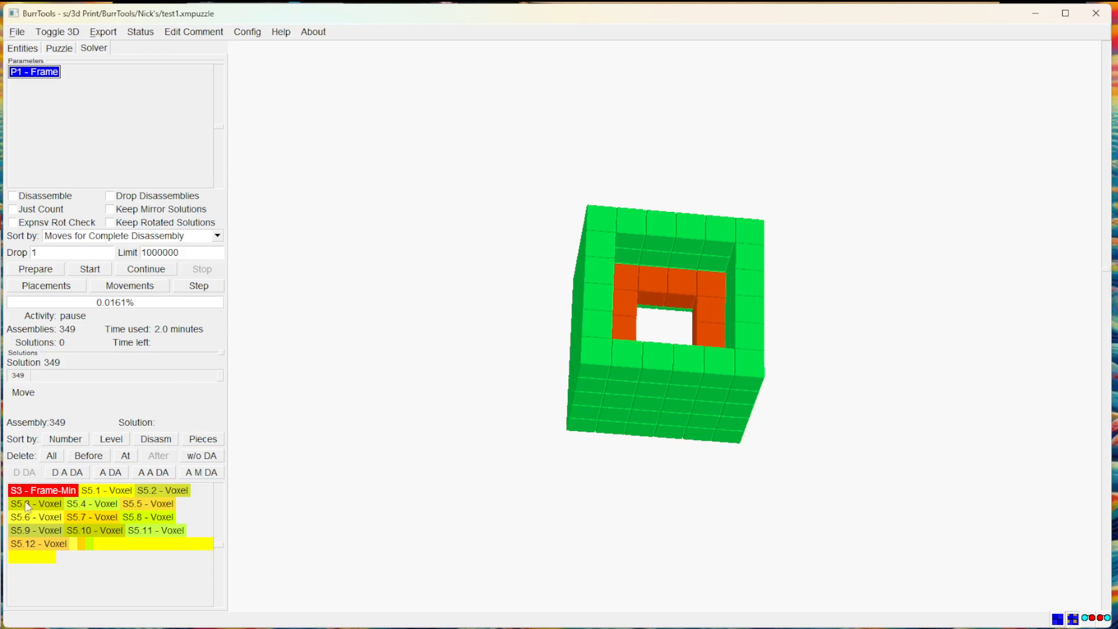
pyautogui.hotkey('alt', 'Tab')
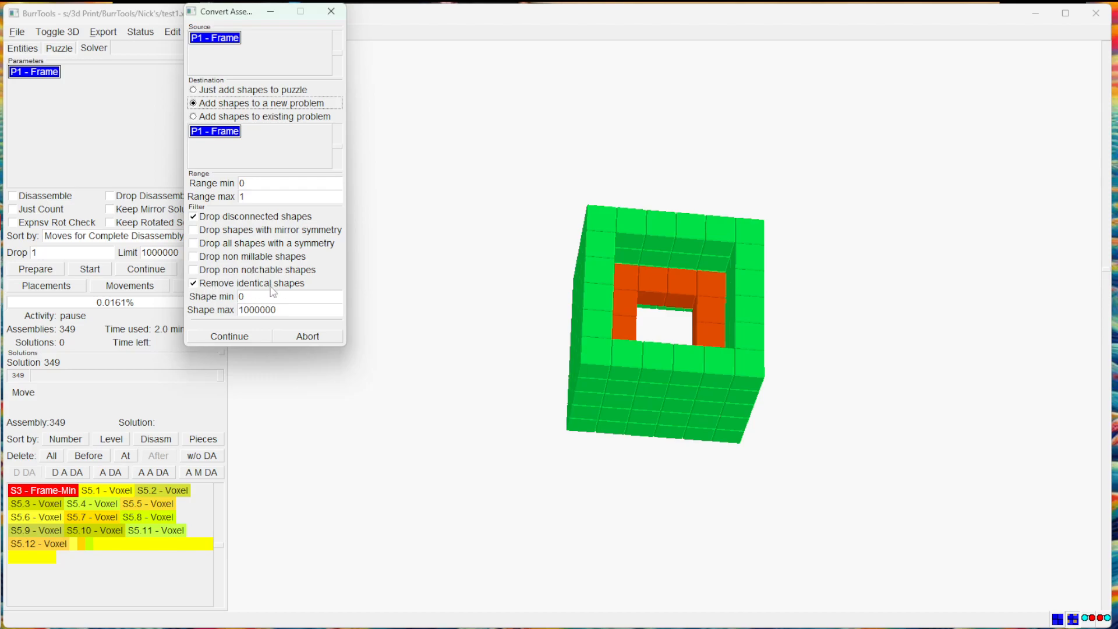
pyautogui.click(227, 337)
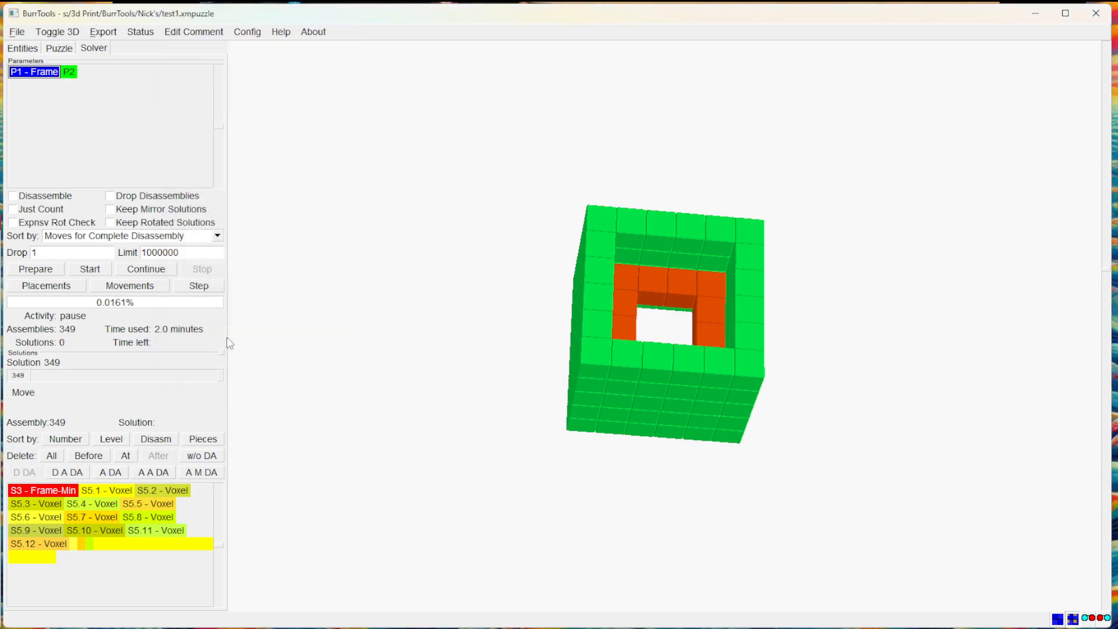
# Select the new problem P2 and set the Solution shape as its result
pyautogui.click(60, 49)
pyautogui.click(69, 89)
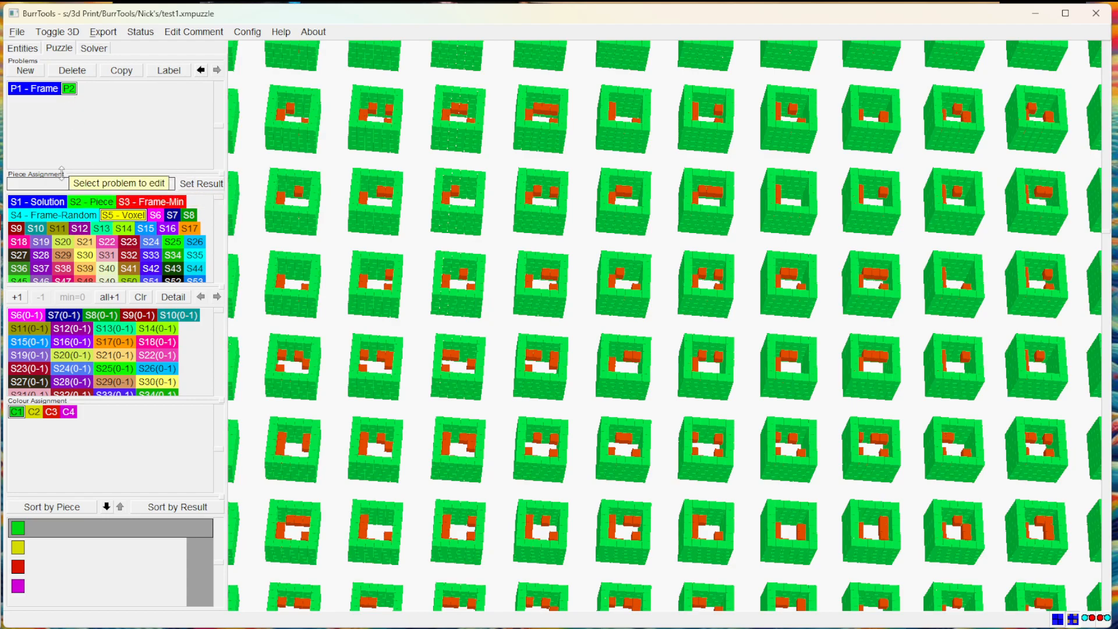
pyautogui.click(44, 202)
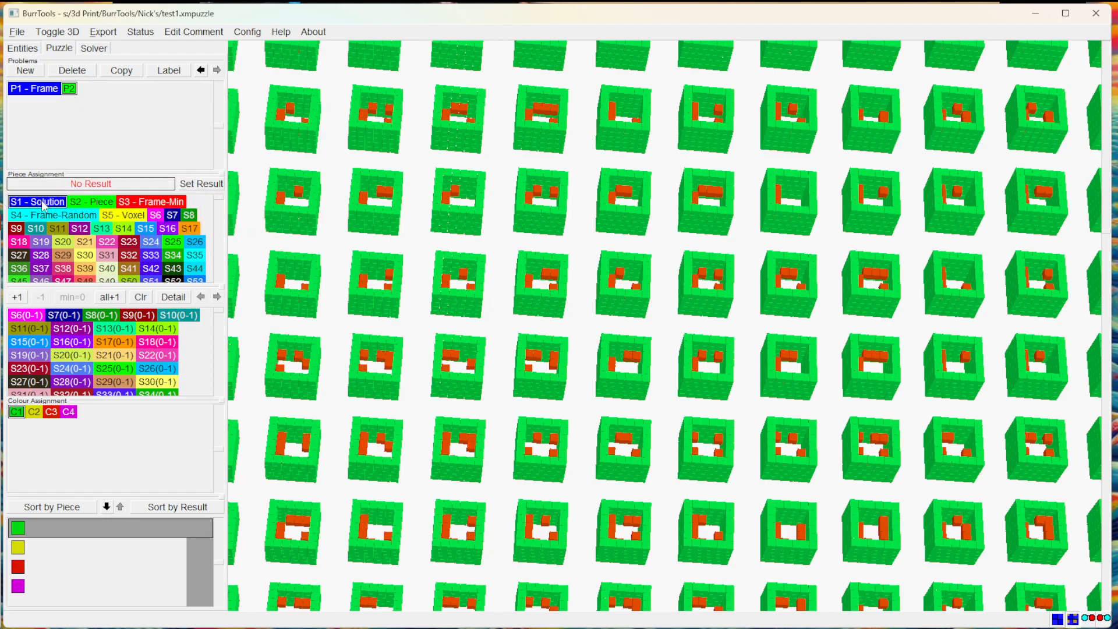
pyautogui.click(201, 185)
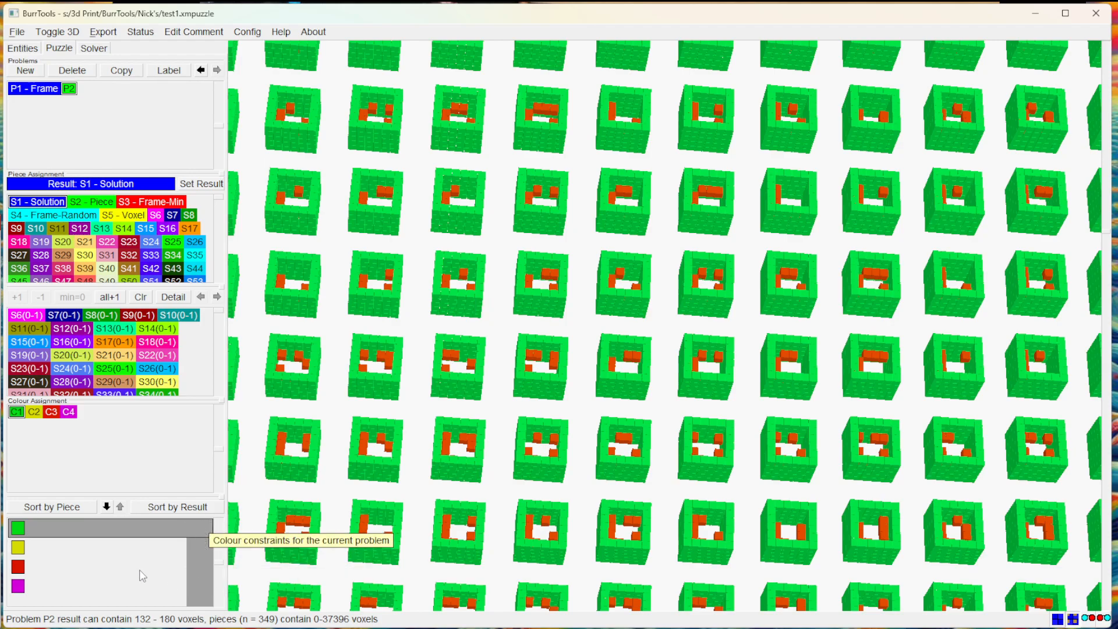
# Allow each piece colour C1 to C4 to match the same result colour in problem P2, and save the puzzle
pyautogui.click(107, 506)
pyautogui.click(37, 414)
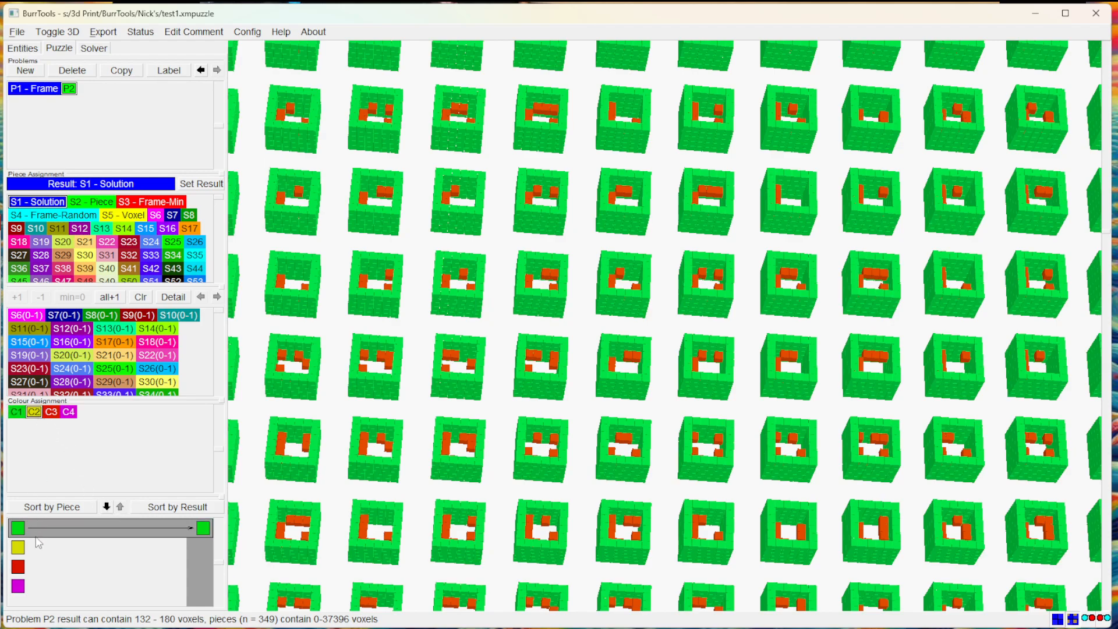
pyautogui.click(38, 544)
pyautogui.click(105, 507)
pyautogui.click(51, 412)
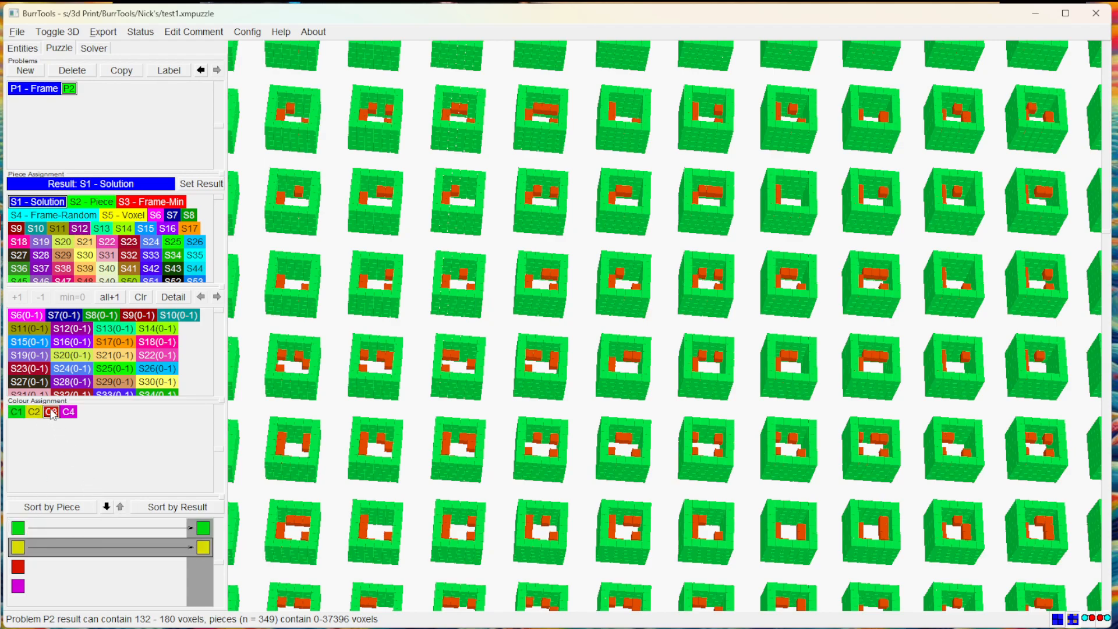
pyautogui.click(31, 564)
pyautogui.click(105, 508)
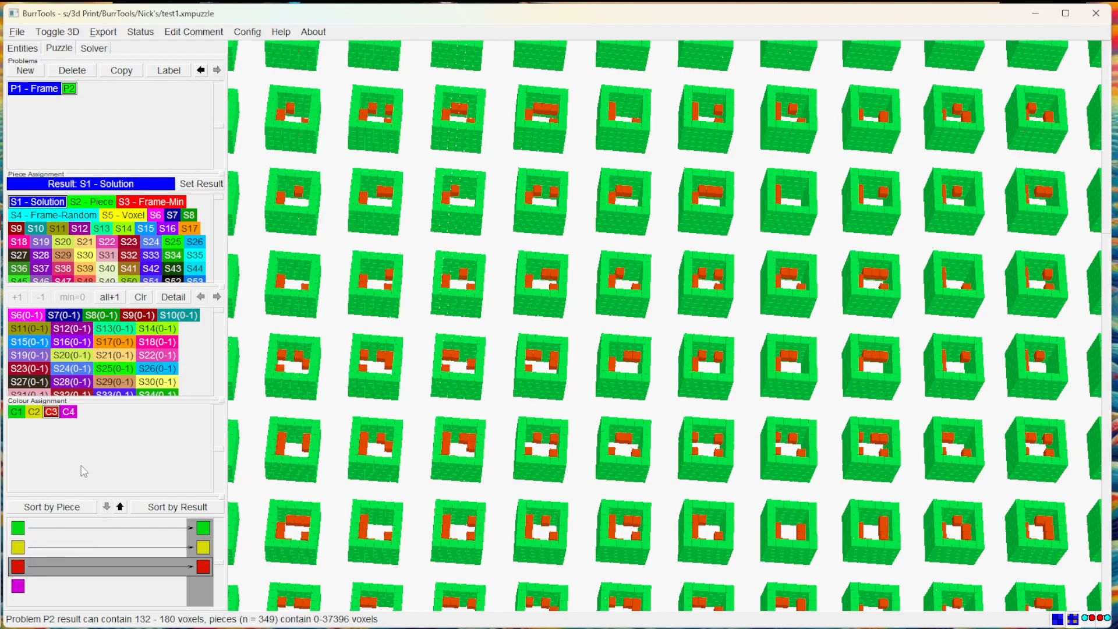
pyautogui.click(68, 412)
pyautogui.click(25, 586)
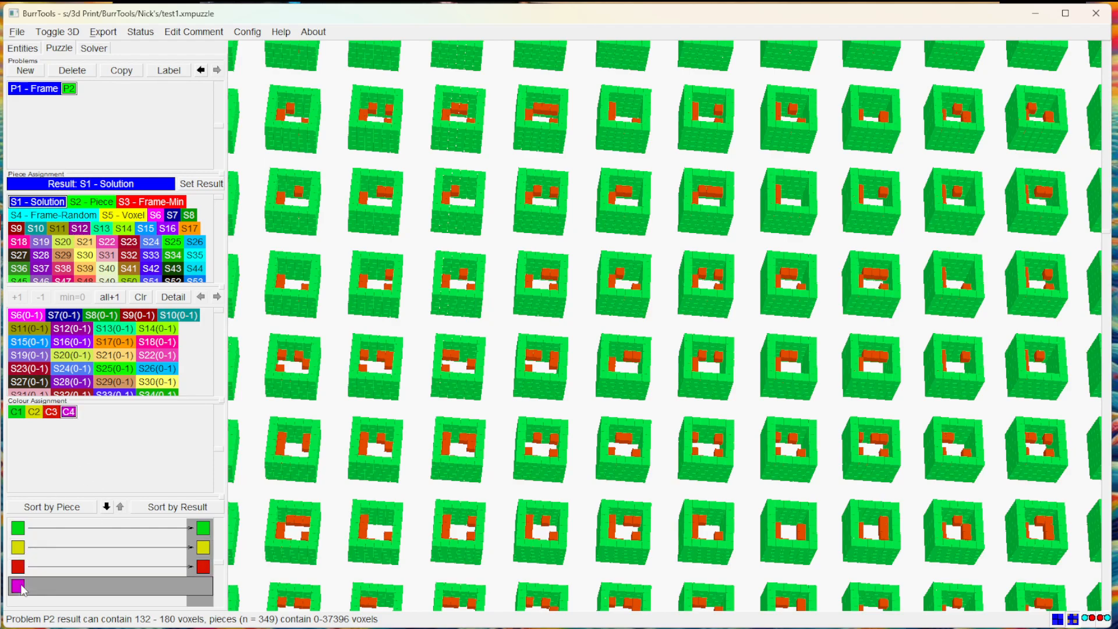
pyautogui.click(106, 508)
pyautogui.click(21, 33)
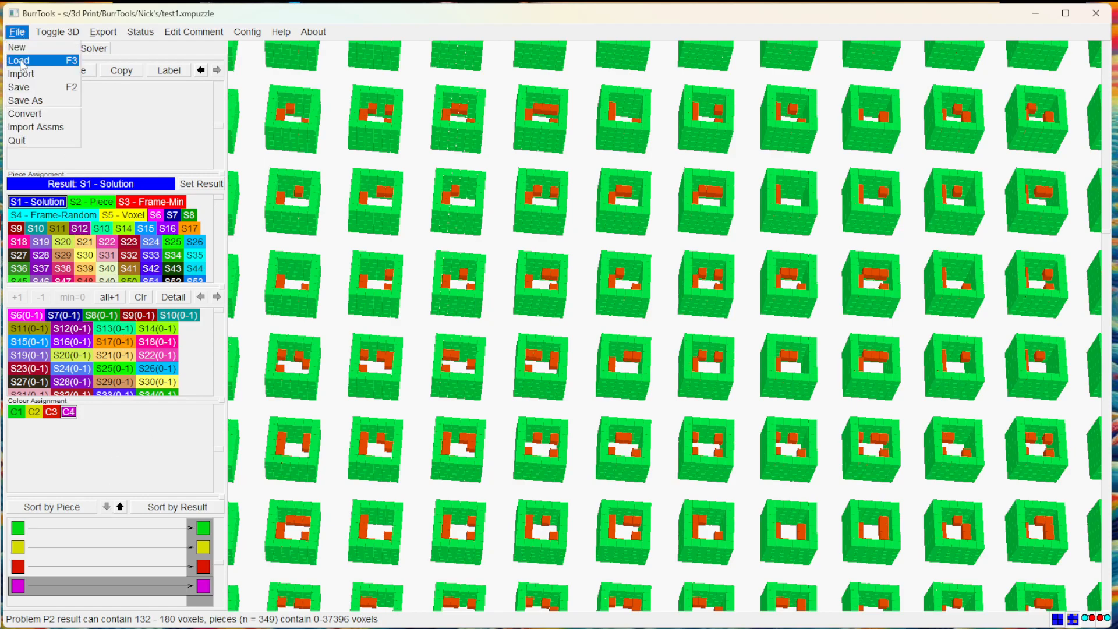
pyautogui.click(22, 88)
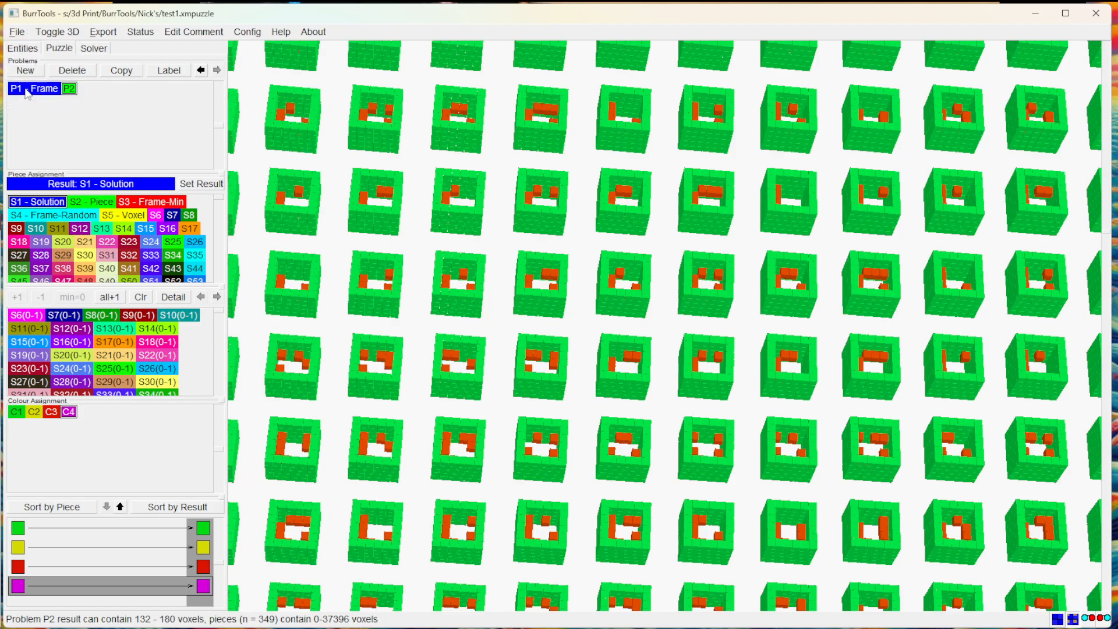
# Enable Disassemble in the solver for problem P2, prepare the problem and run the solving process
pyautogui.click(92, 48)
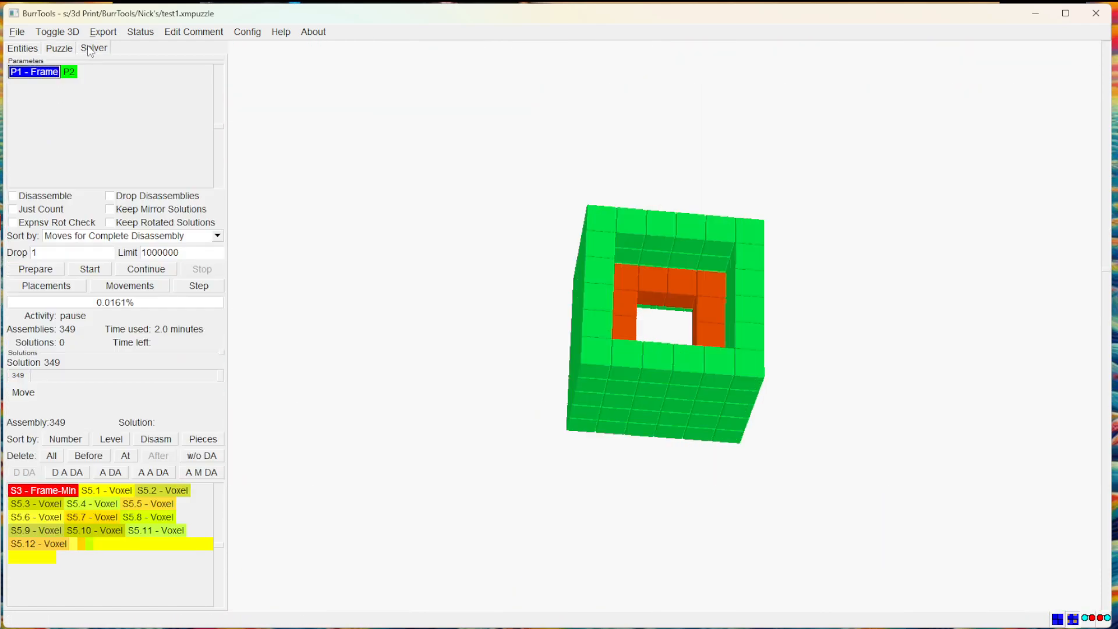
pyautogui.click(69, 71)
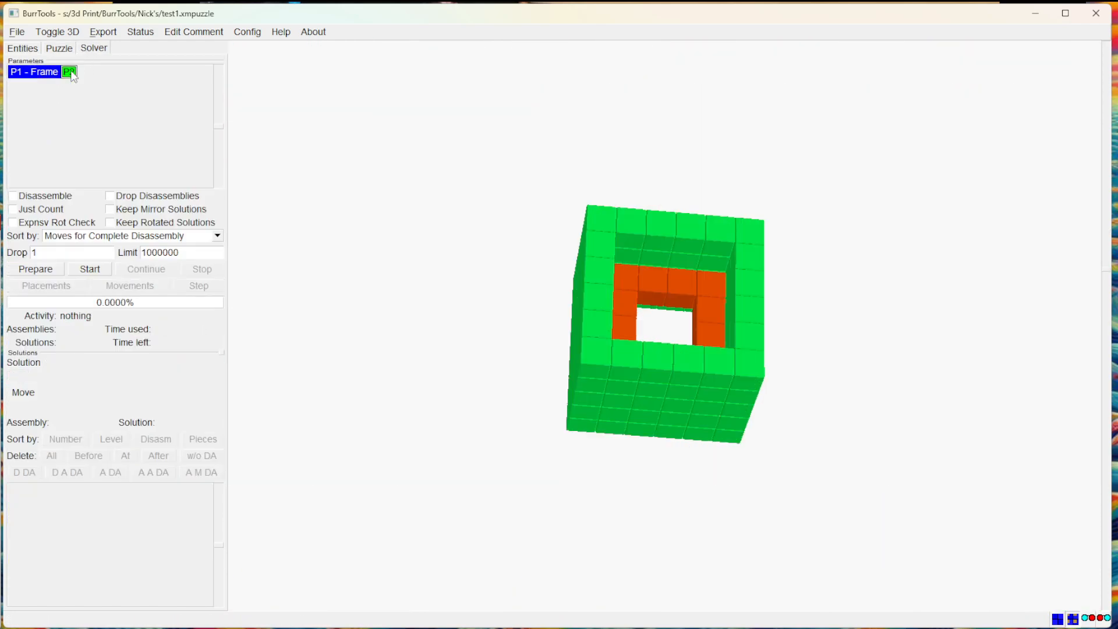
pyautogui.click(13, 197)
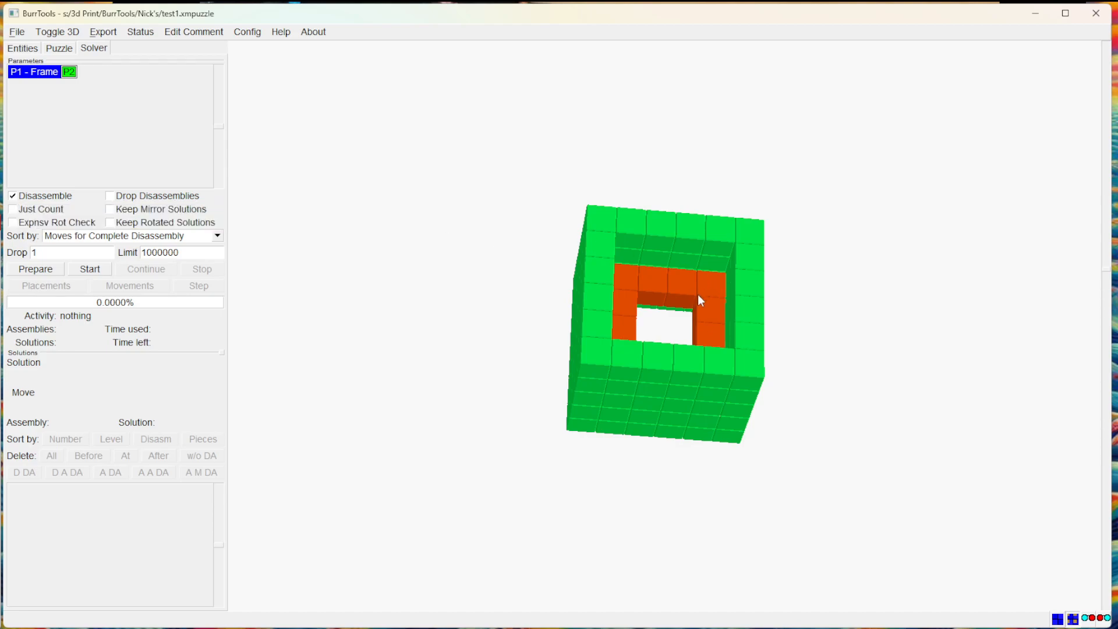
pyautogui.moveTo(788, 168); pyautogui.dragTo(406, 214)
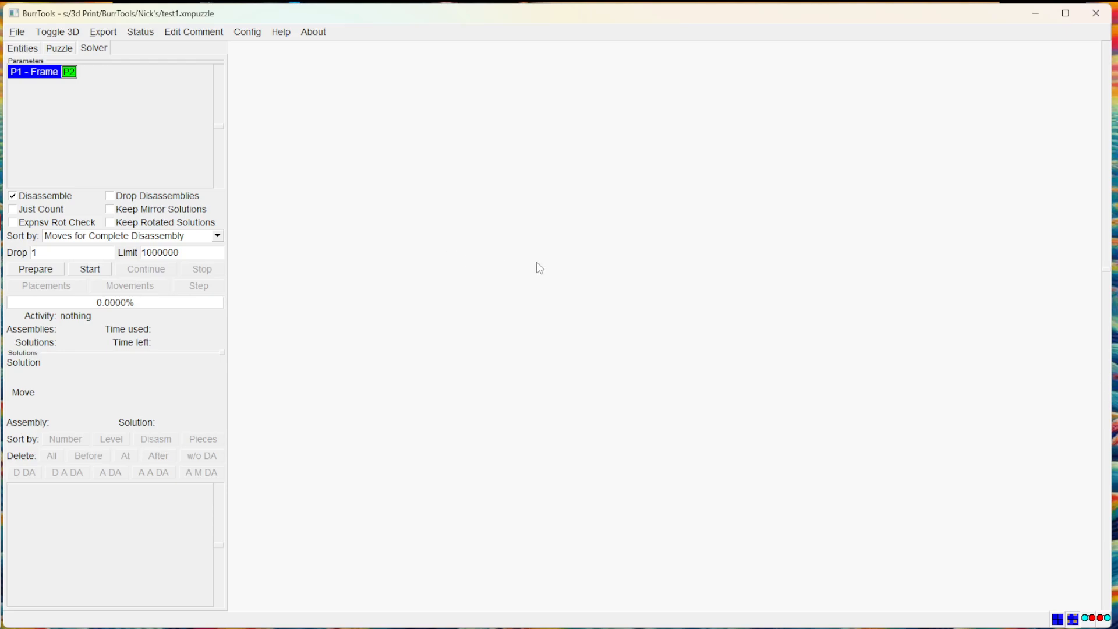
pyautogui.click(48, 272)
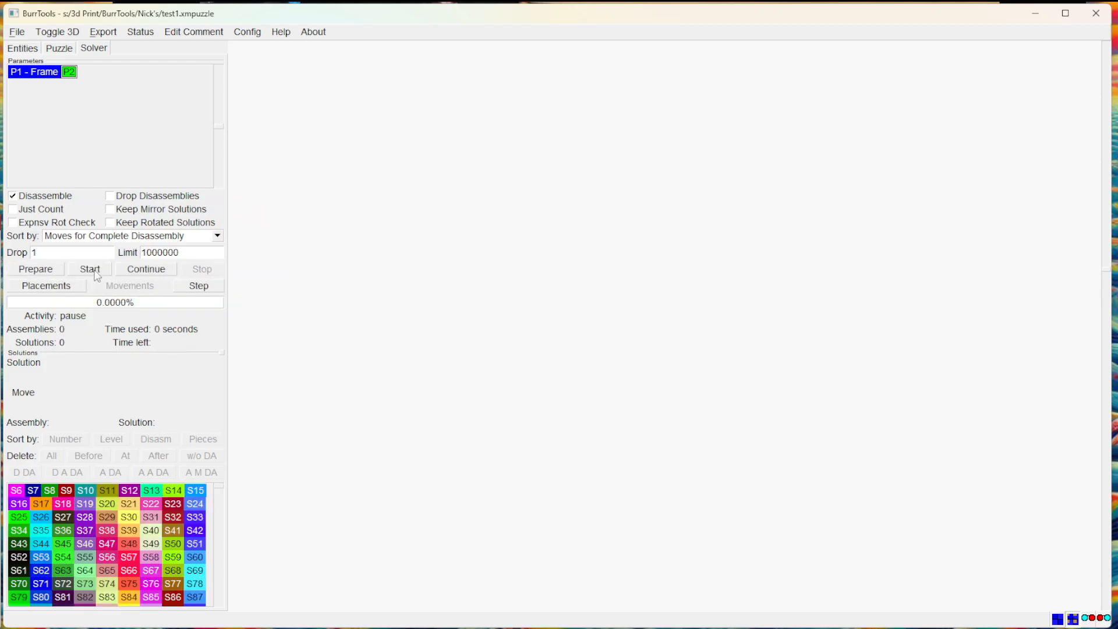
pyautogui.click(96, 276)
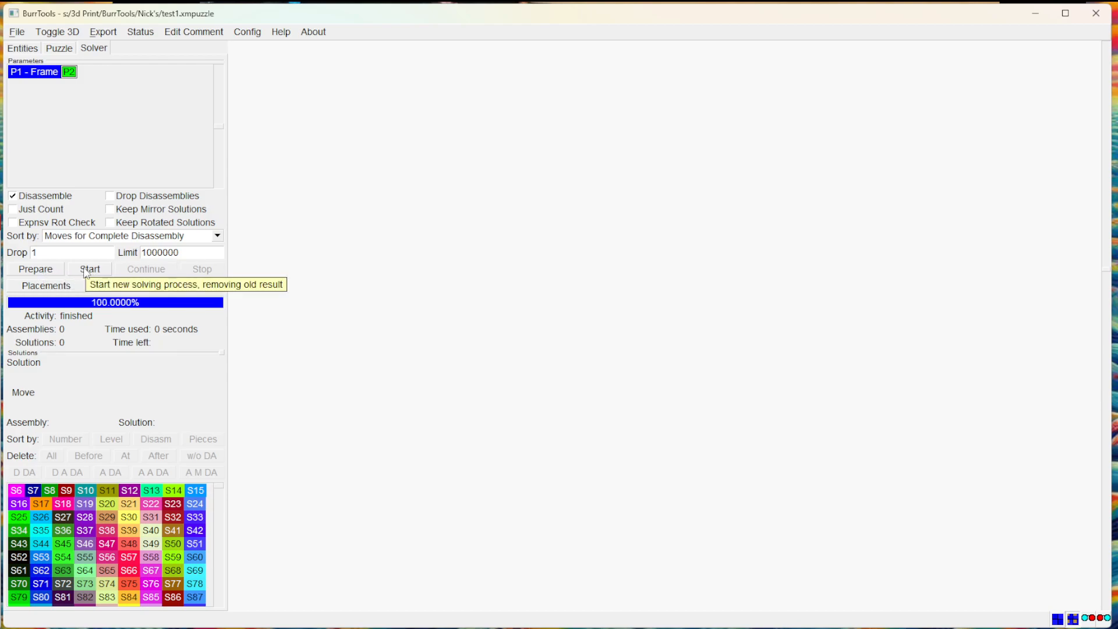
pyautogui.click(53, 270)
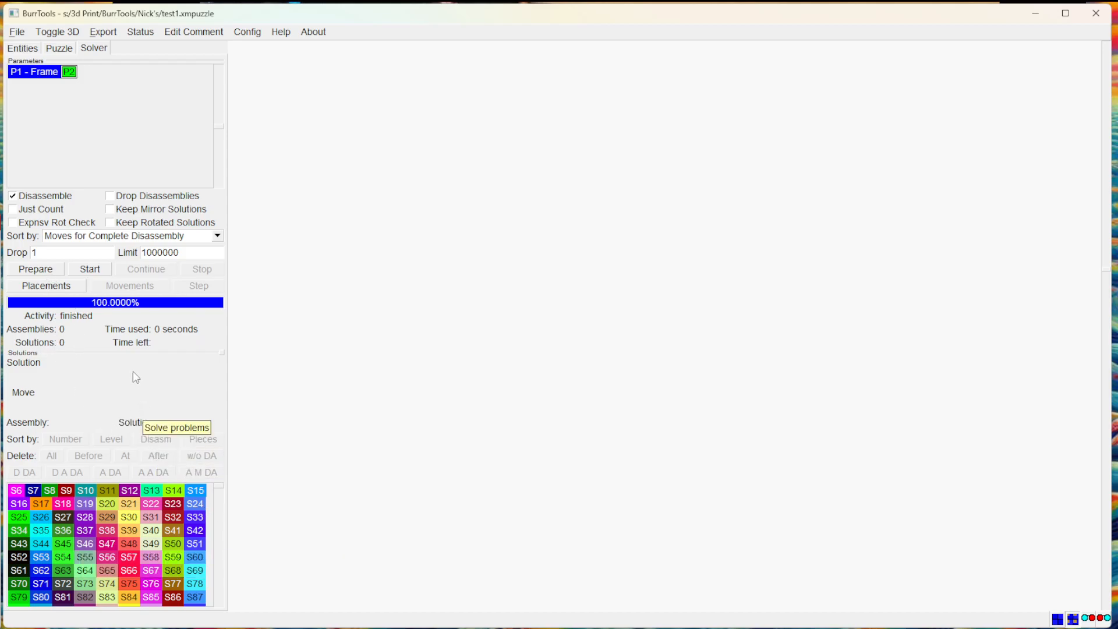
# Continue solving the Frame problem and inspect the generated shape S48 while the solver runs
pyautogui.click(50, 73)
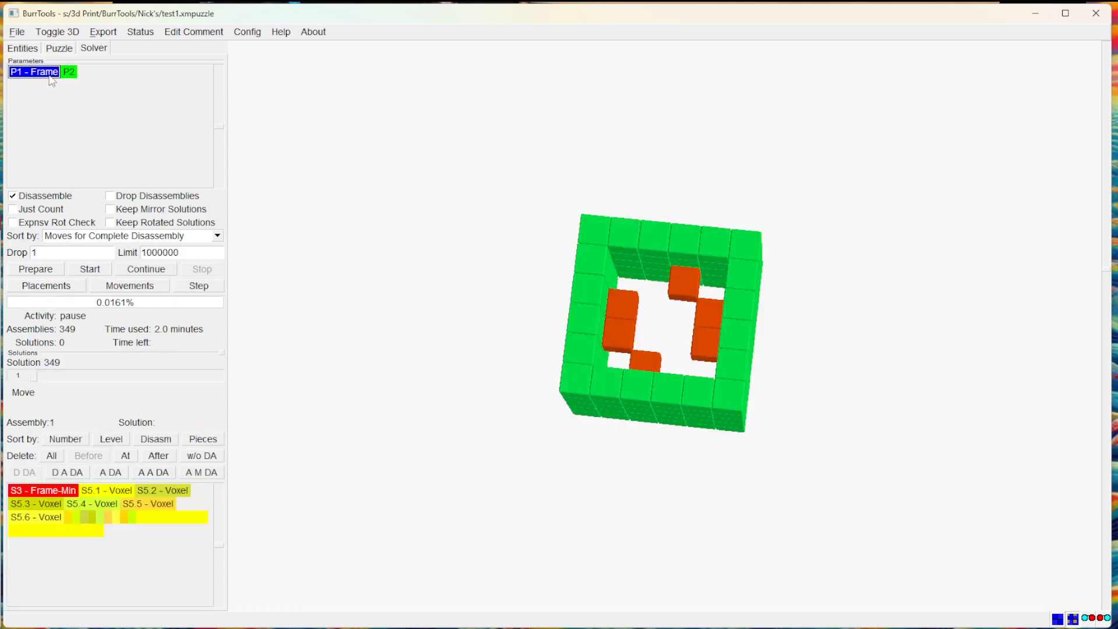
pyautogui.click(146, 269)
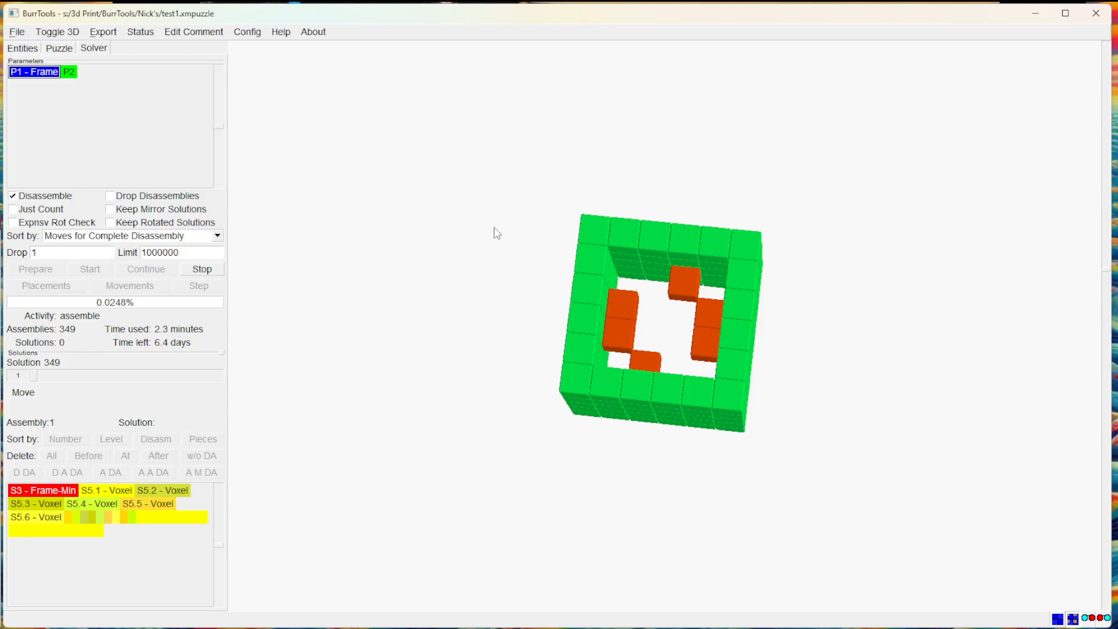
pyautogui.click(23, 48)
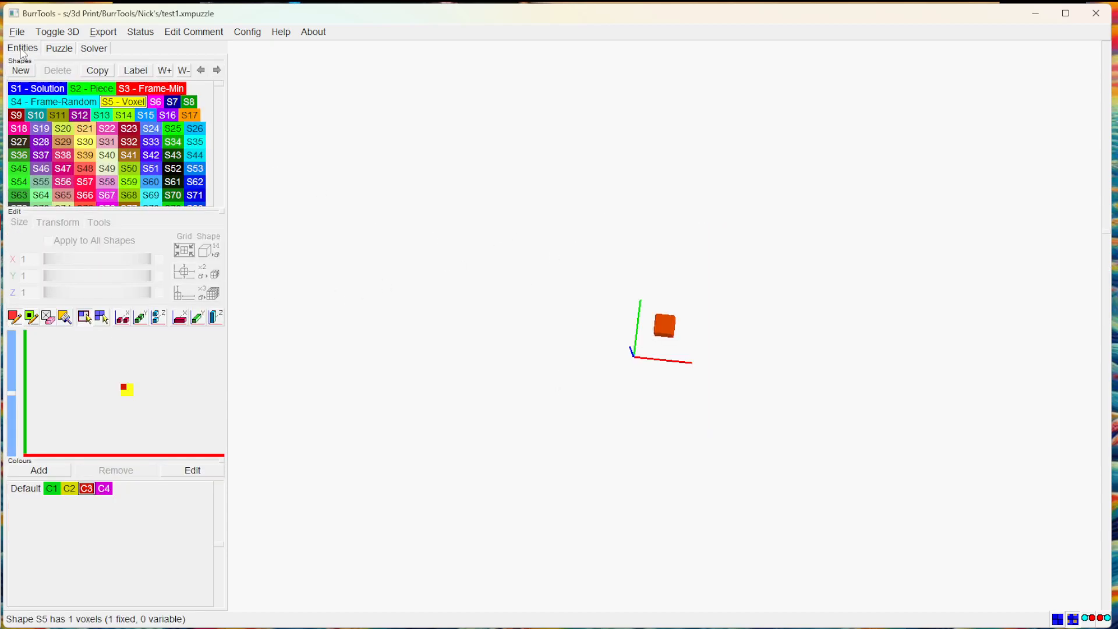
pyautogui.click(86, 169)
pyautogui.moveTo(615, 184); pyautogui.dragTo(643, 229)
pyautogui.moveTo(739, 363); pyautogui.dragTo(696, 334)
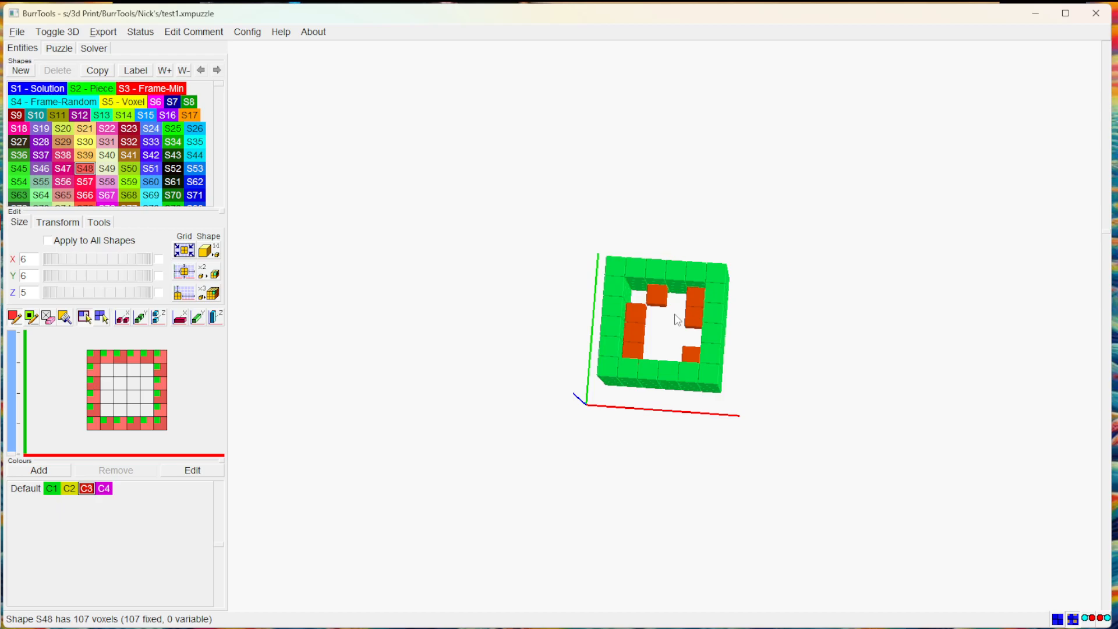
# Show solution 390 of the Frame problem and examine its inner voxels from several angles
pyautogui.click(97, 50)
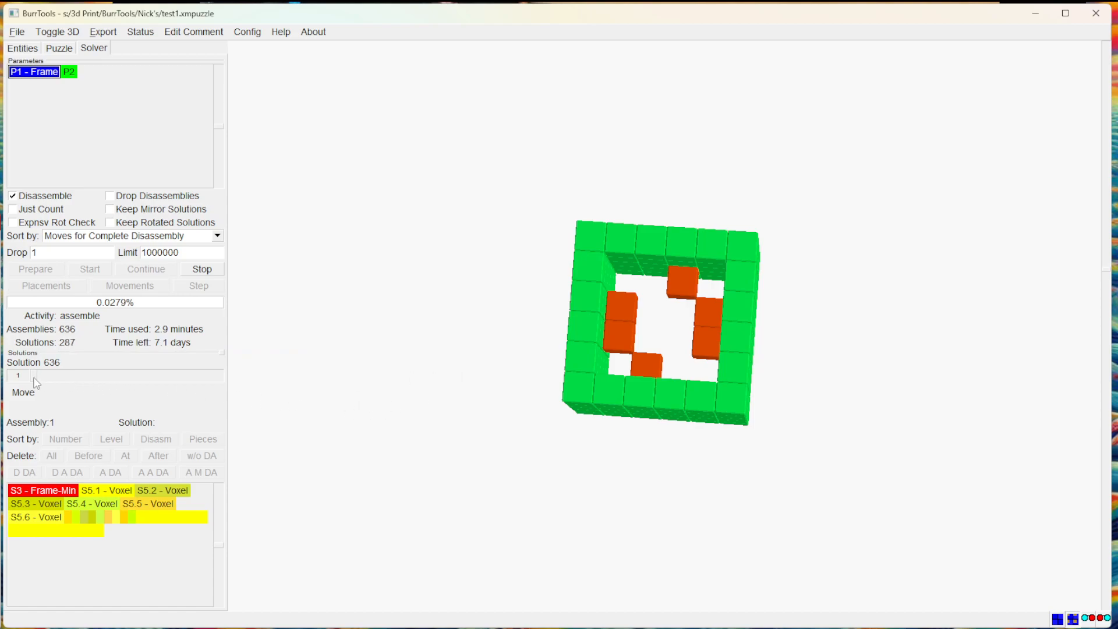
pyautogui.moveTo(37, 382); pyautogui.dragTo(113, 384)
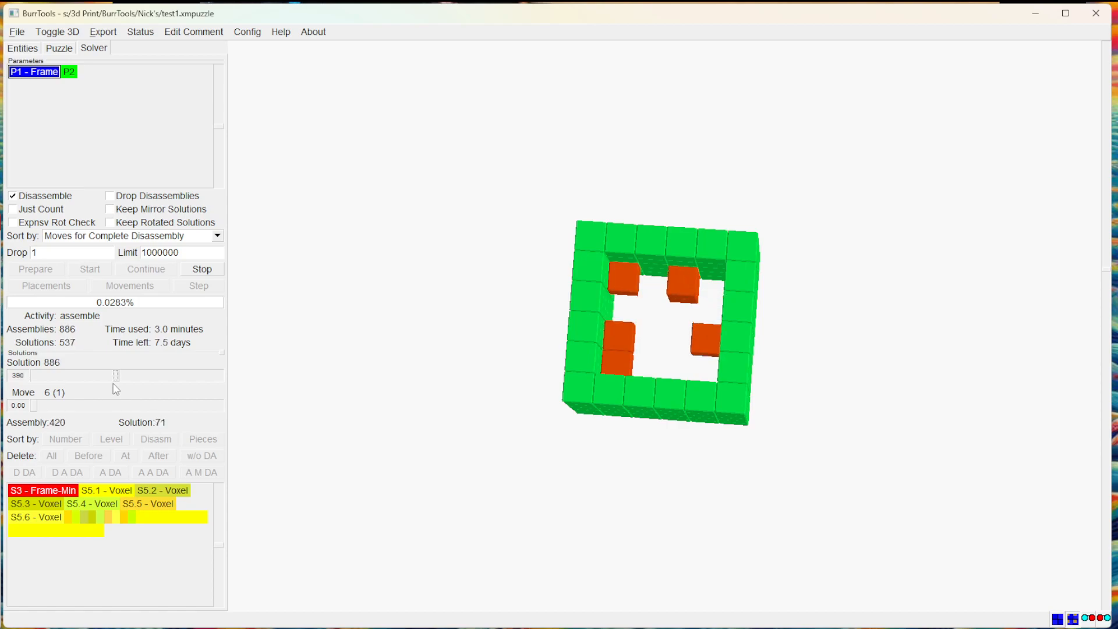
pyautogui.moveTo(518, 494); pyautogui.dragTo(709, 122)
pyautogui.moveTo(542, 186); pyautogui.dragTo(613, 247)
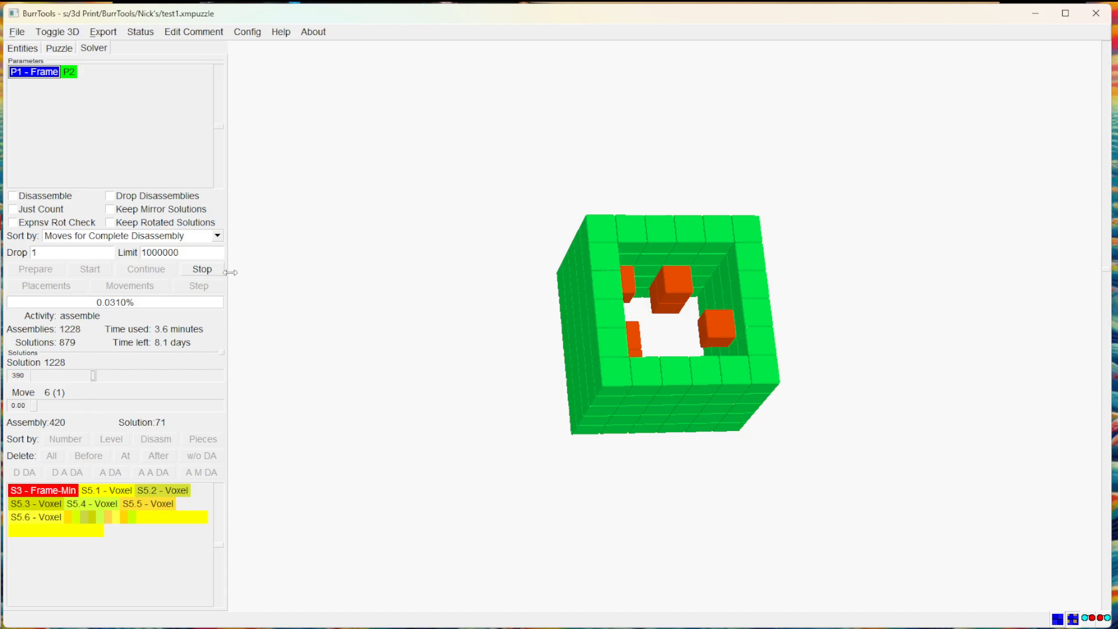
# Continue solving the Frame problem with Disassemble off, and stop the solver after viewing solution 1193
pyautogui.click(206, 271)
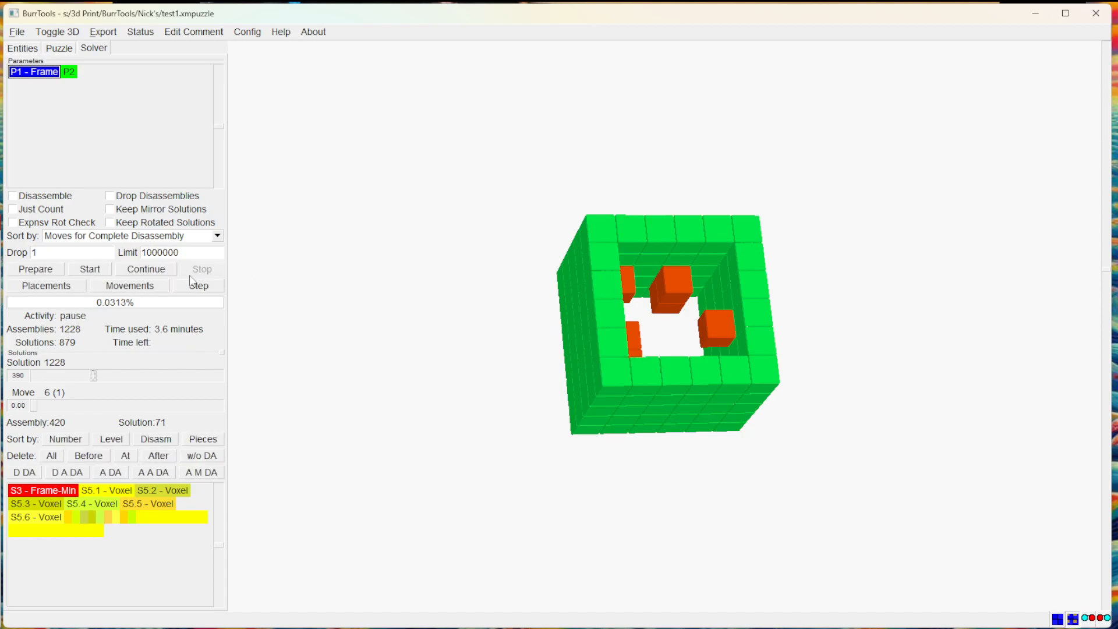
pyautogui.click(154, 271)
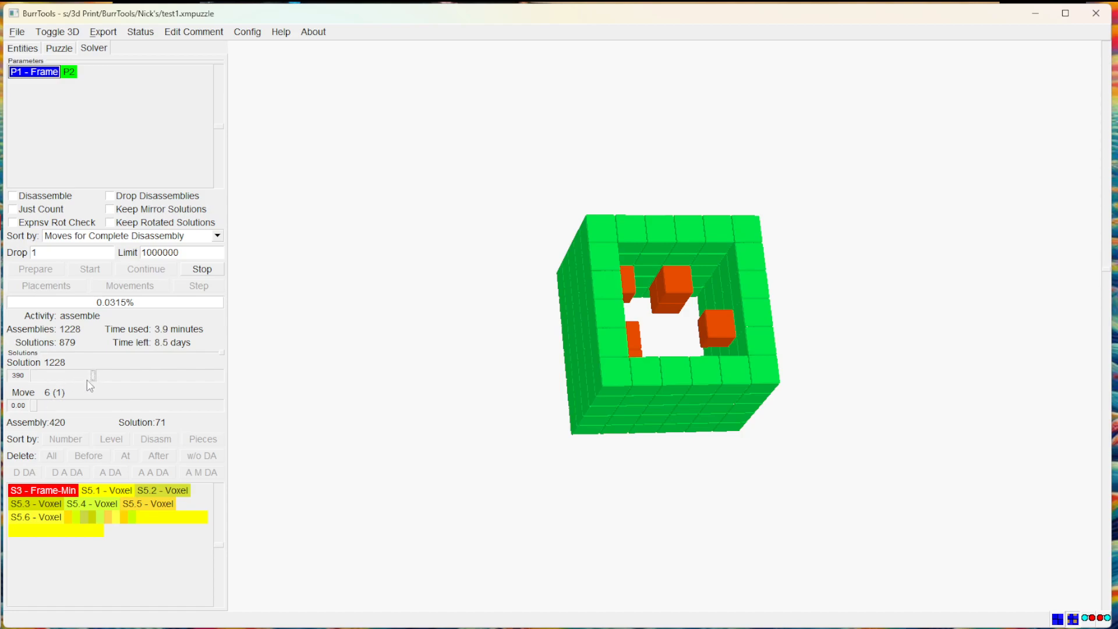
pyautogui.moveTo(92, 376); pyautogui.dragTo(215, 381)
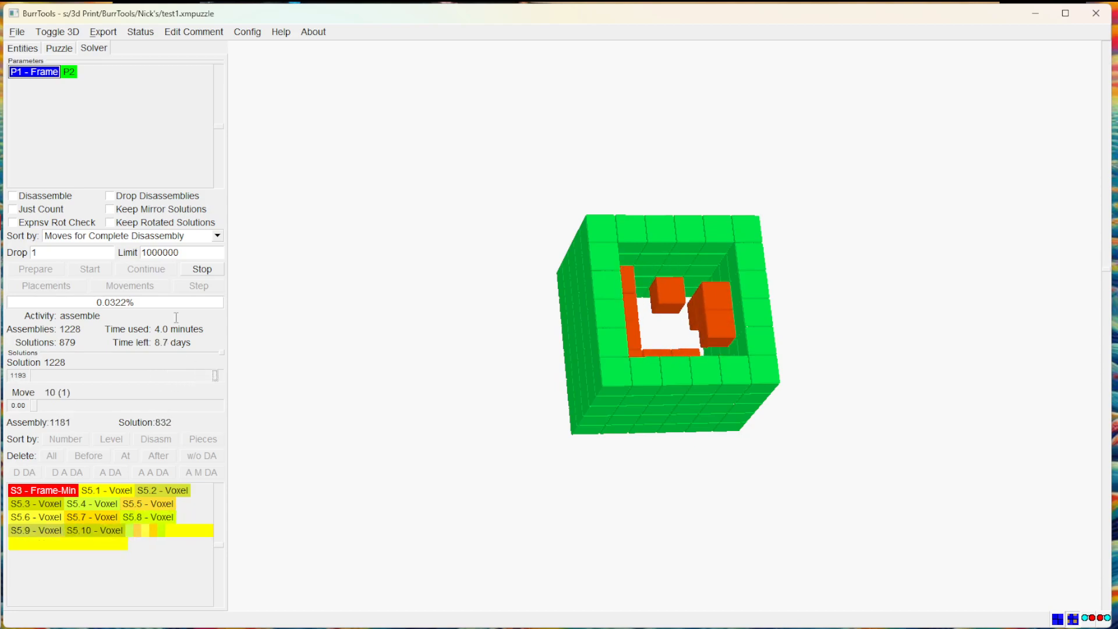
pyautogui.click(204, 270)
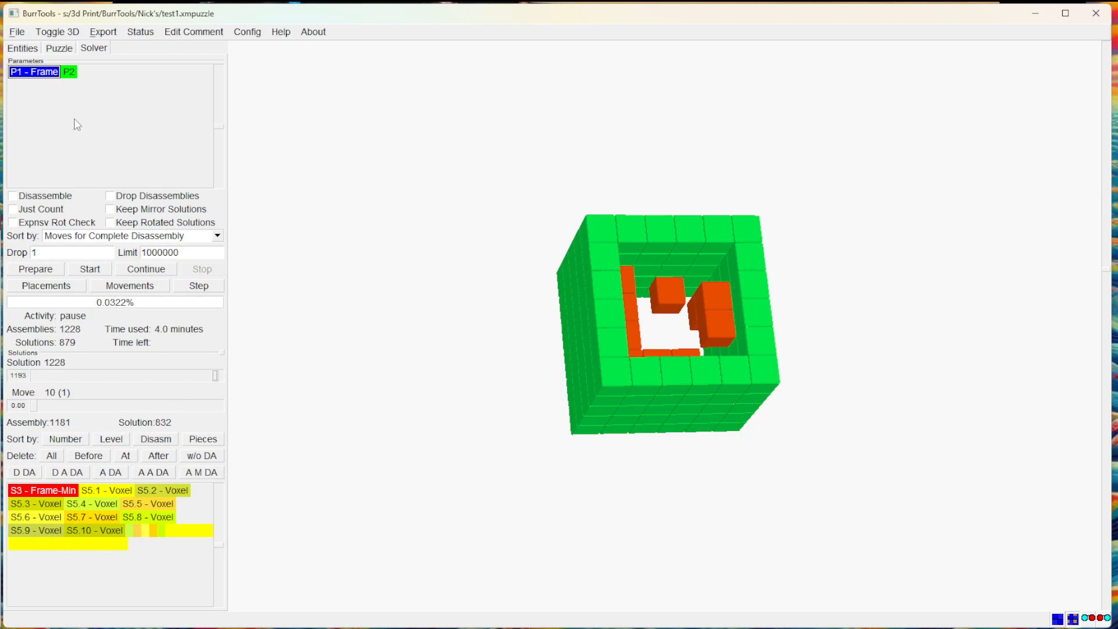
# Save the puzzle and convert the Frame assemblies into shapes added to existing problem P2, dropping disconnected and removing identical shapes
pyautogui.click(17, 32)
pyautogui.click(29, 89)
pyautogui.click(16, 31)
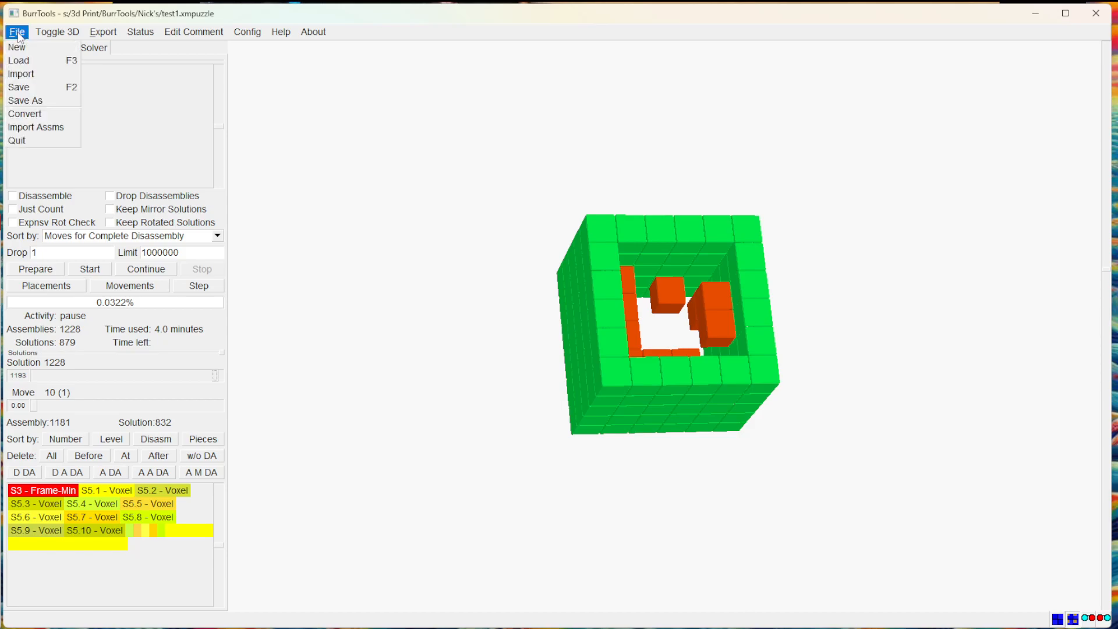
pyautogui.click(23, 114)
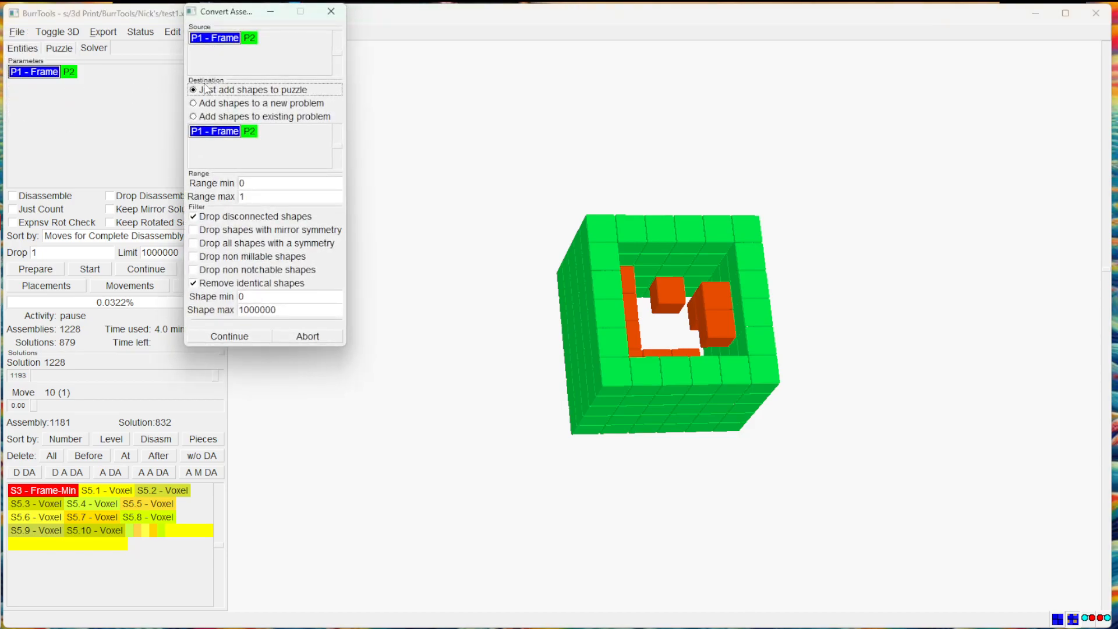
pyautogui.click(195, 118)
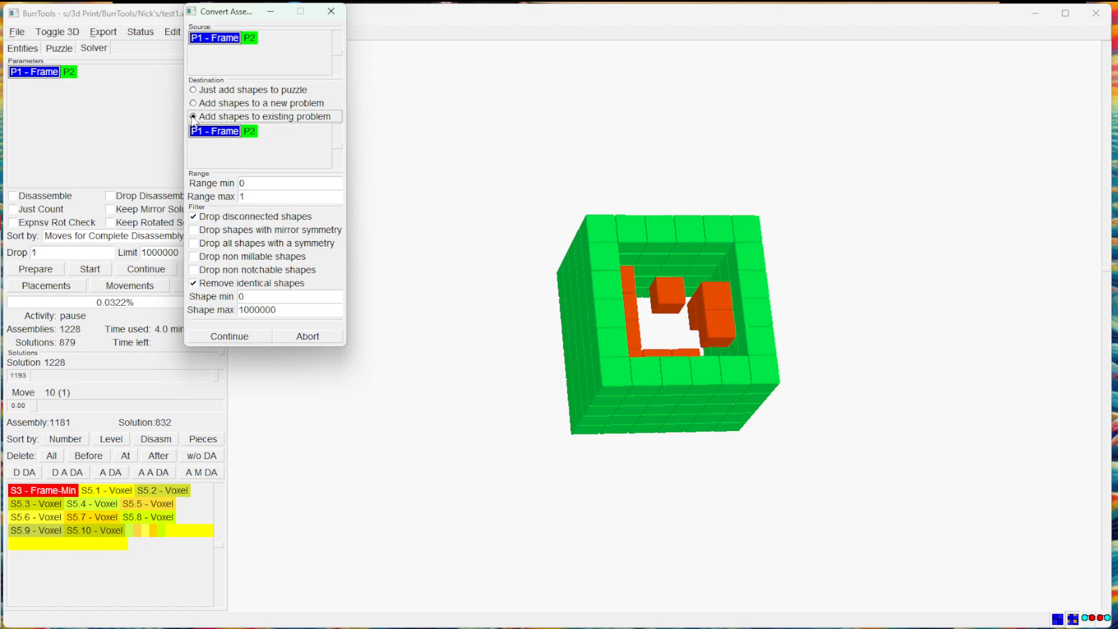
pyautogui.click(250, 133)
pyautogui.click(230, 336)
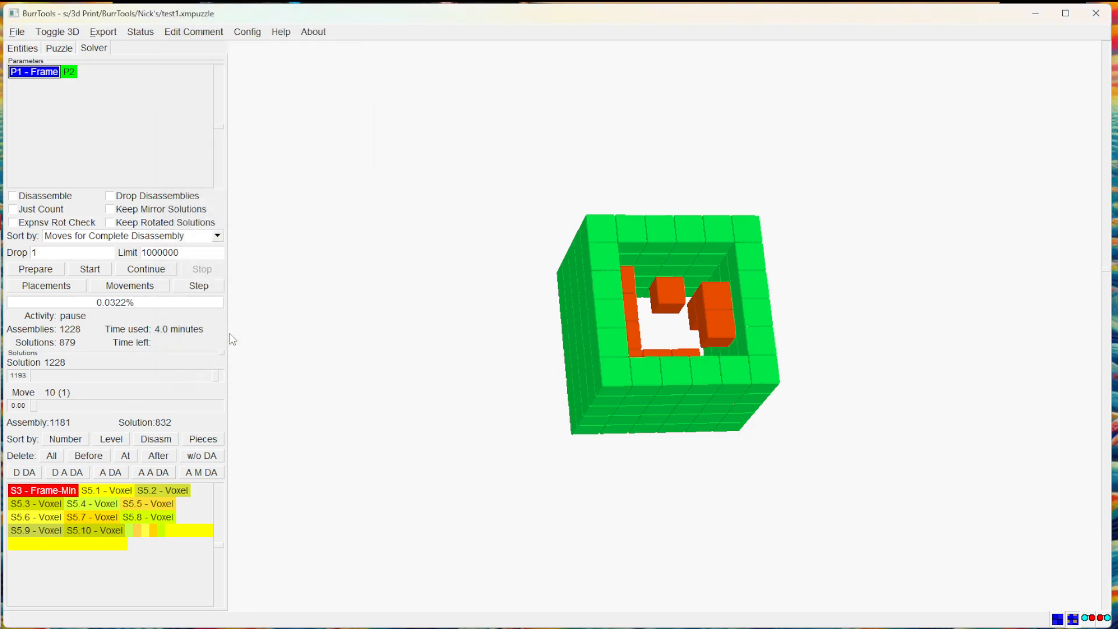
# Review problem P2's piece list through to its end, and solve P2 with Disassemble enabled
pyautogui.click(60, 49)
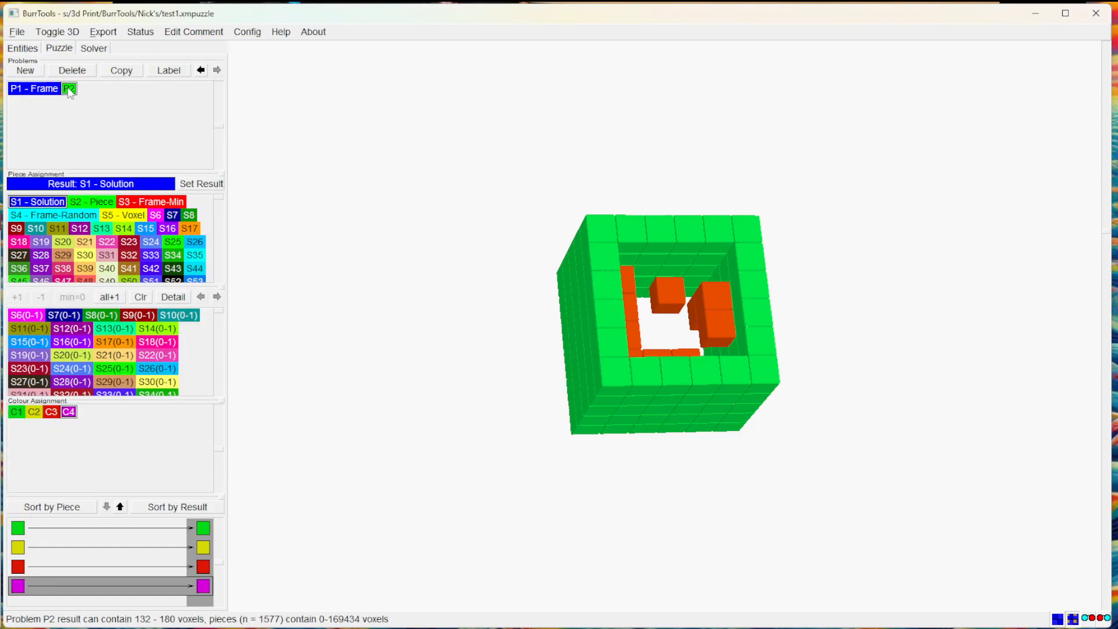
pyautogui.moveTo(219, 311); pyautogui.dragTo(222, 400)
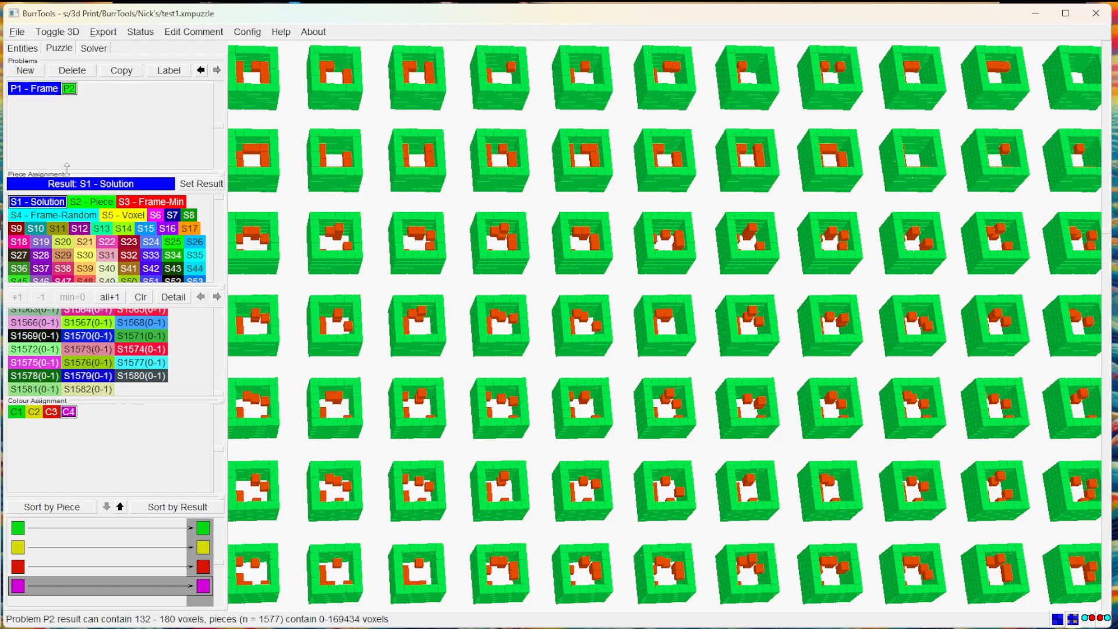
pyautogui.click(93, 49)
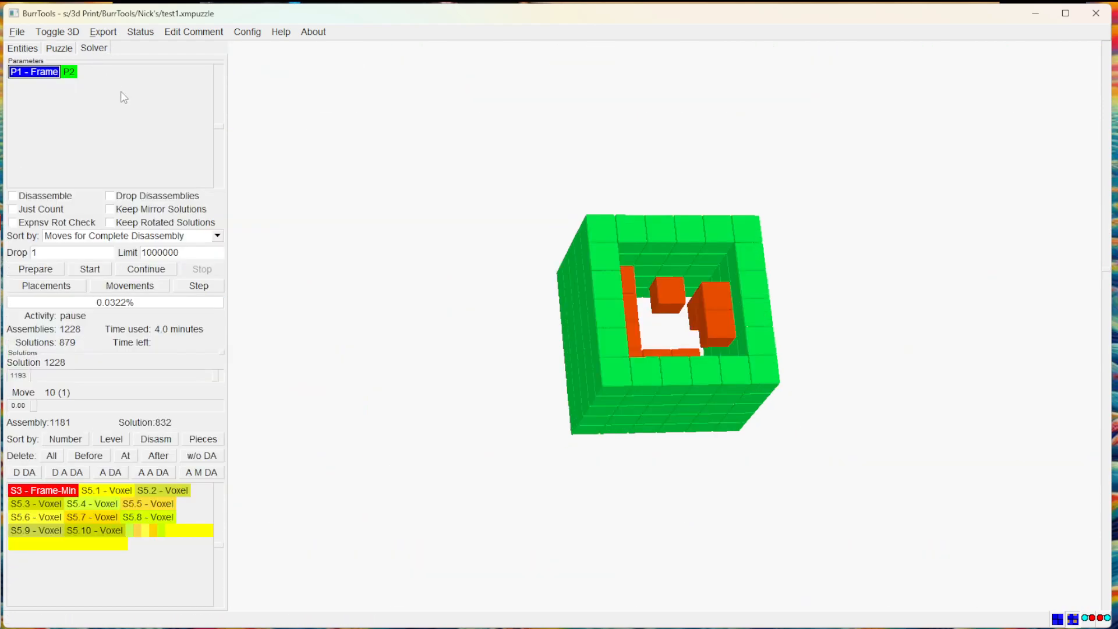
pyautogui.click(69, 72)
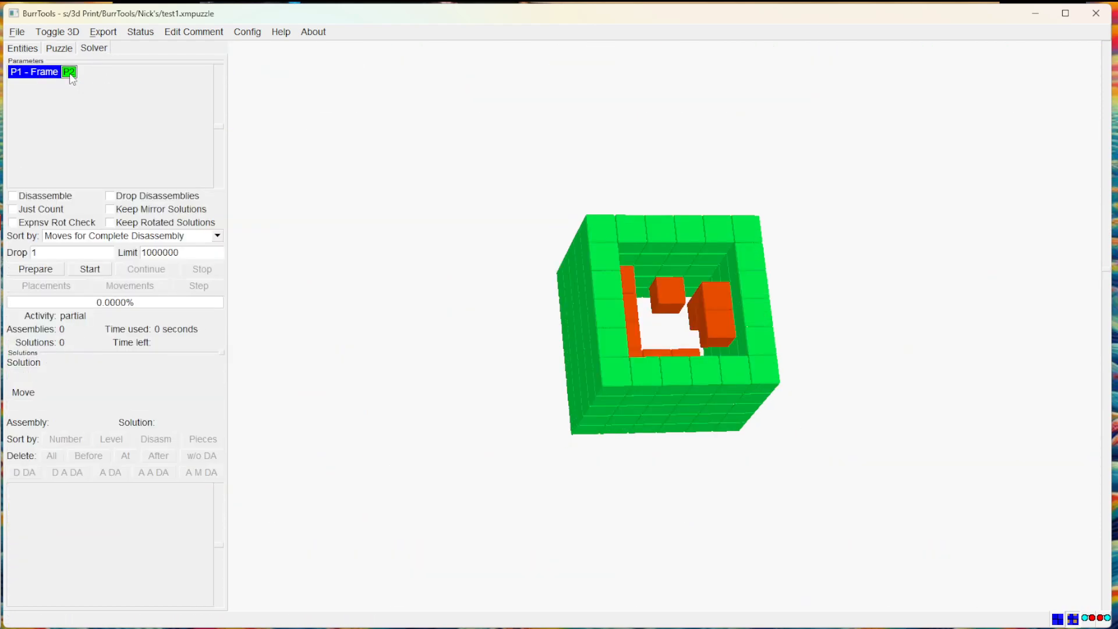
pyautogui.click(12, 196)
pyautogui.click(50, 271)
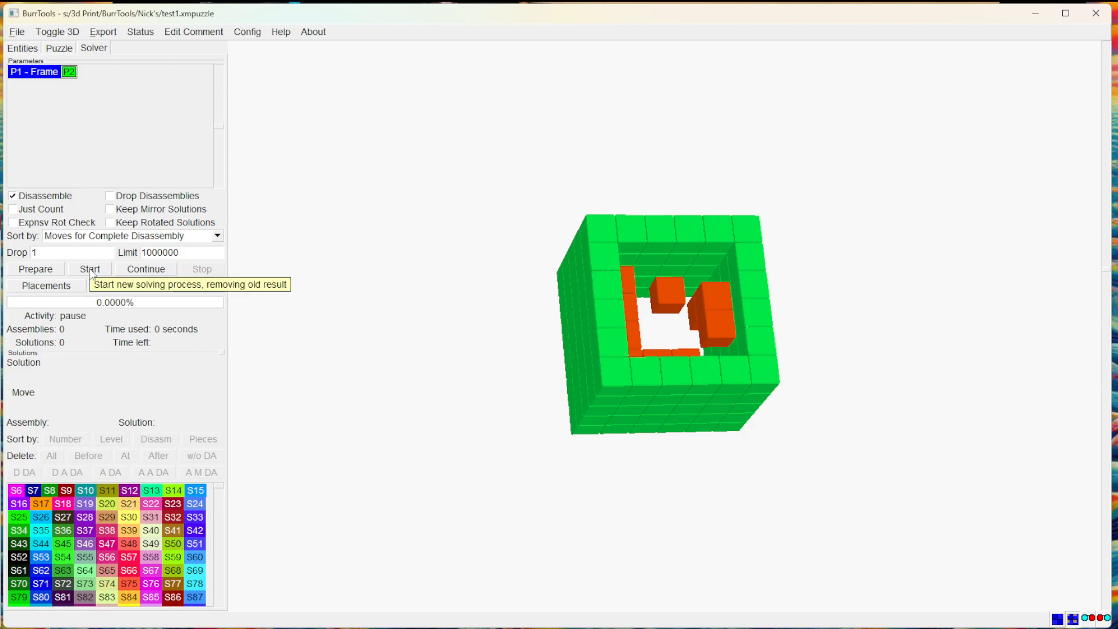
pyautogui.click(91, 271)
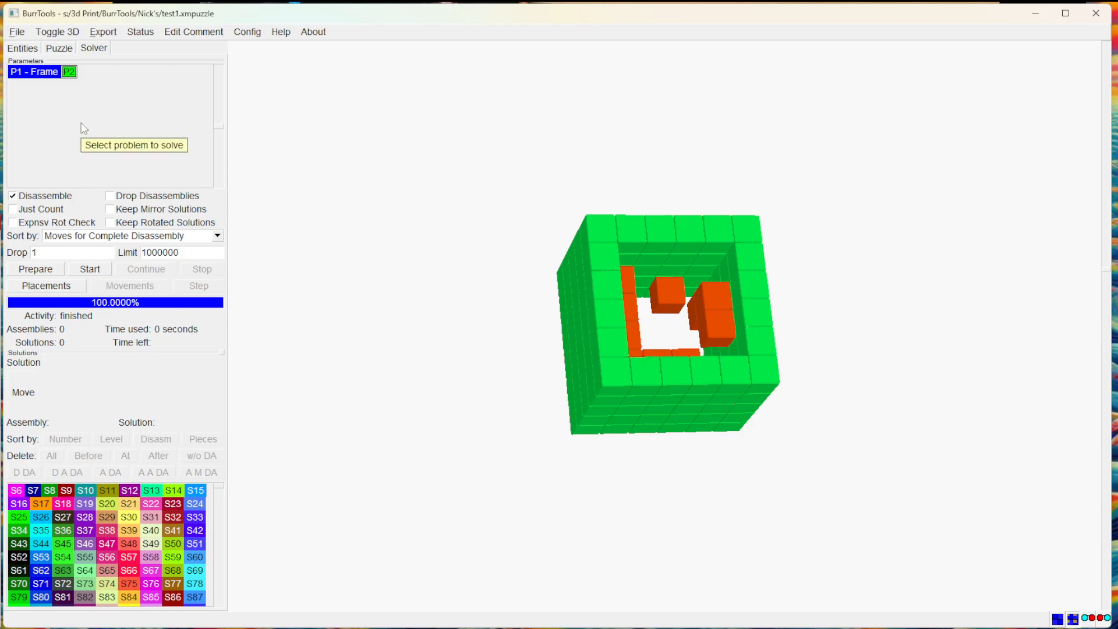
# Continue solving the Frame problem with Disassemble enabled, viewing the assembled frame from another angle
pyautogui.click(42, 73)
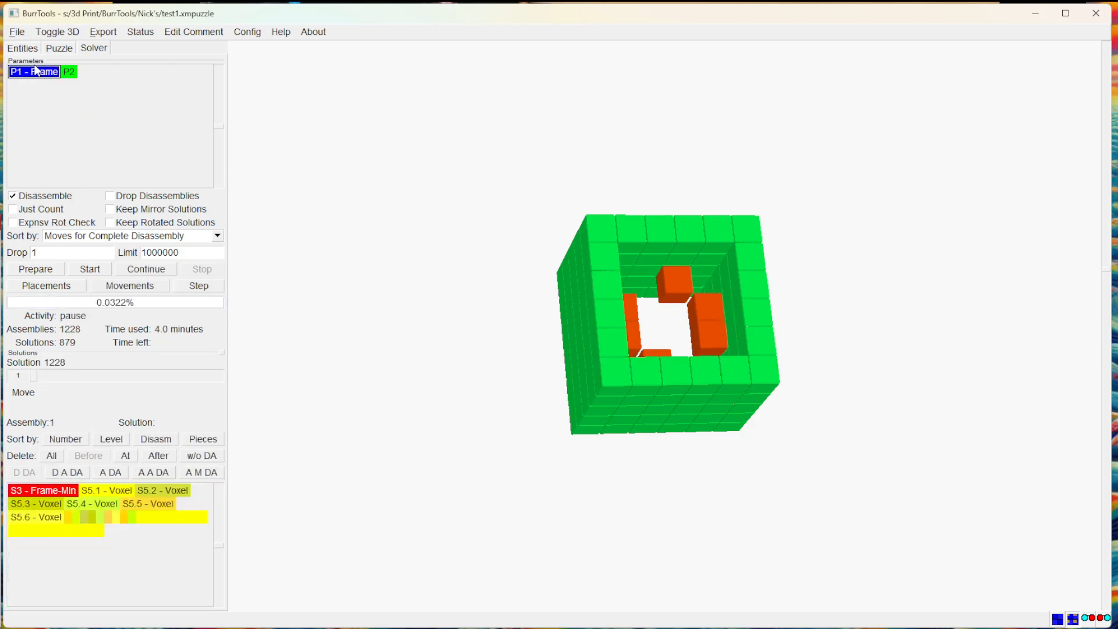
pyautogui.click(151, 270)
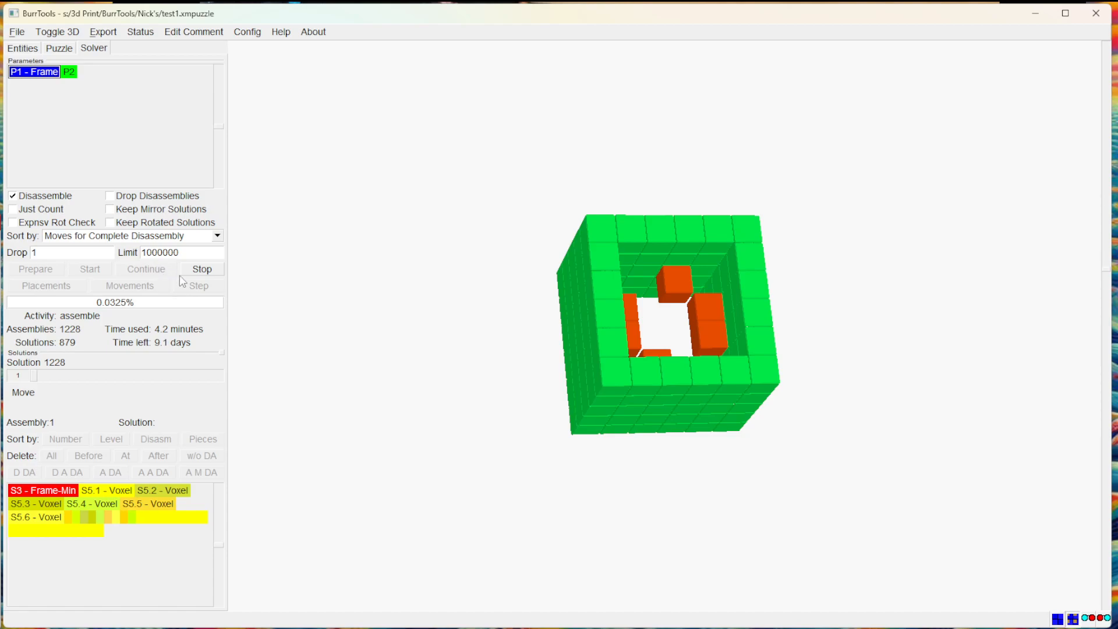
pyautogui.moveTo(841, 307)
pyautogui.mouseDown()
pyautogui.moveTo(752, 276)
pyautogui.moveTo(575, 310)
pyautogui.moveTo(806, 282)
pyautogui.moveTo(900, 342)
pyautogui.moveTo(840, 327)
pyautogui.moveTo(836, 295)
pyautogui.mouseUp()
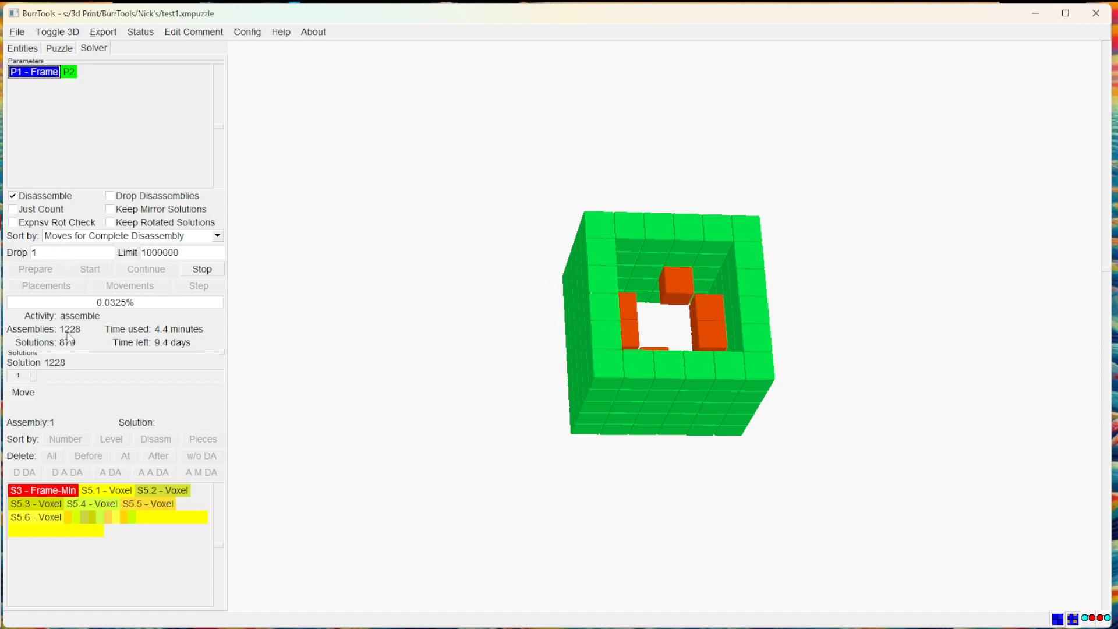
pyautogui.moveTo(781, 170); pyautogui.dragTo(754, 180)
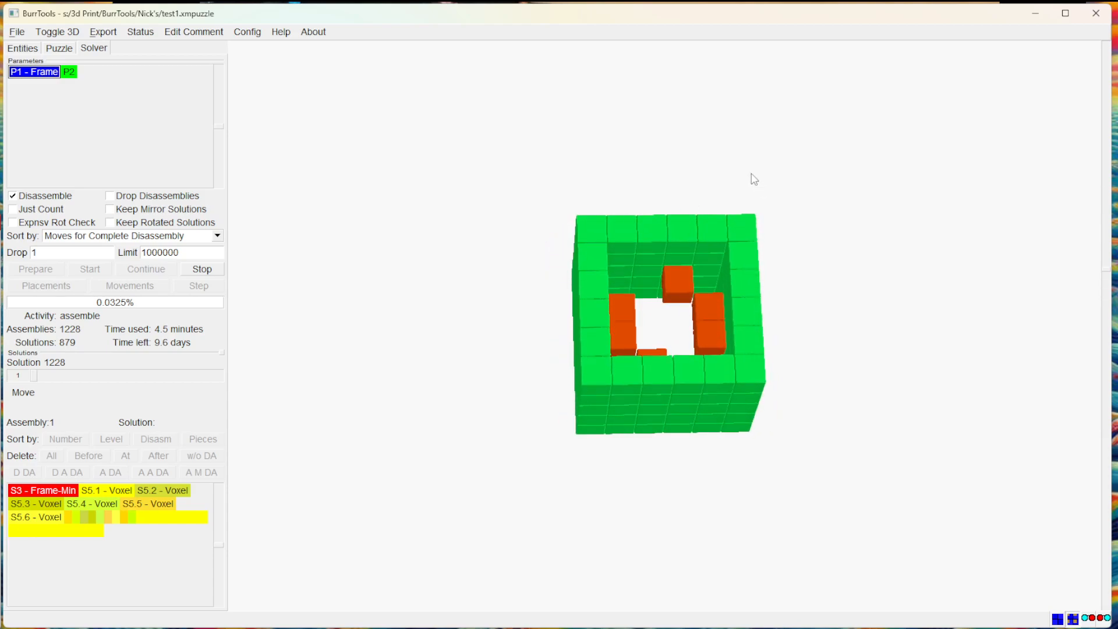
# Examine problem P2's assignment and the S1 - Solution shape, and pick out S2 - Piece among the shapes
pyautogui.click(61, 52)
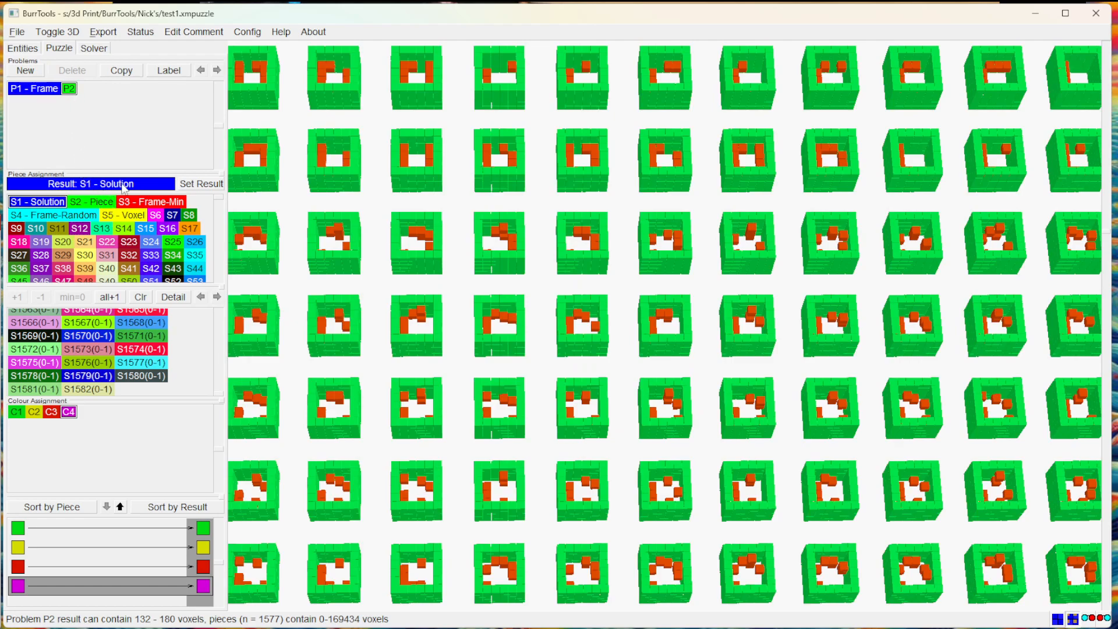
pyautogui.click(20, 48)
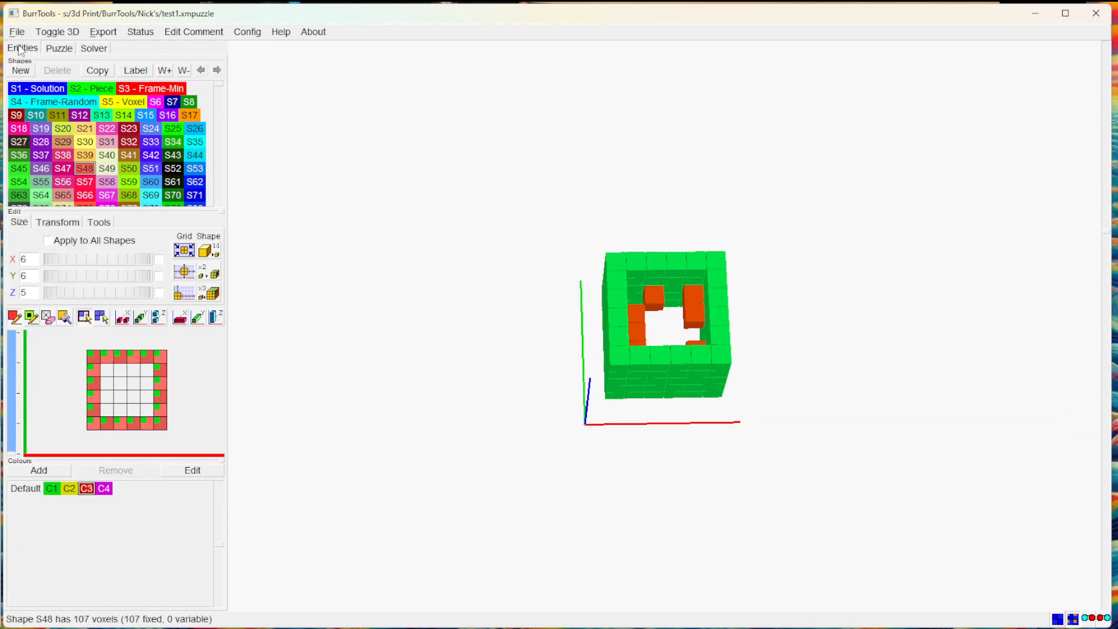
pyautogui.click(50, 90)
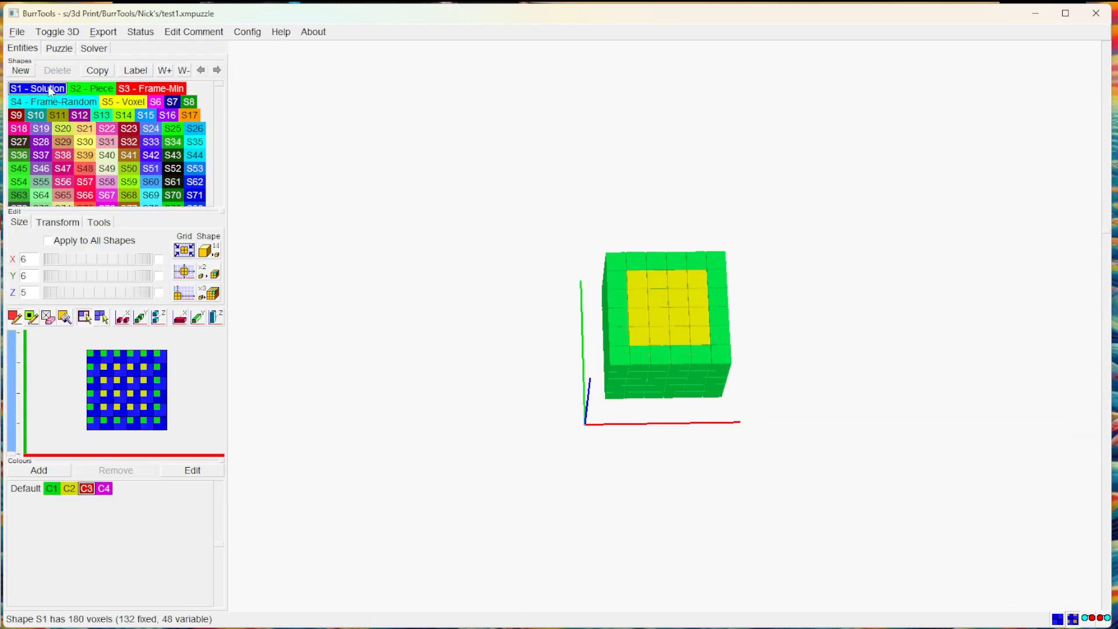
pyautogui.moveTo(697, 499); pyautogui.dragTo(671, 430)
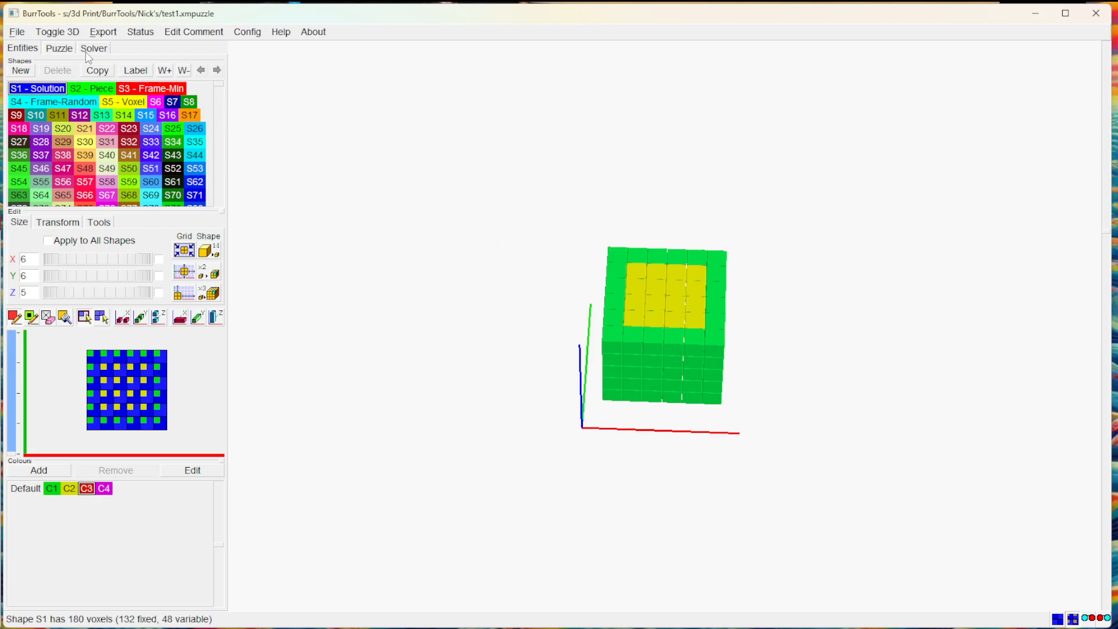
pyautogui.click(60, 49)
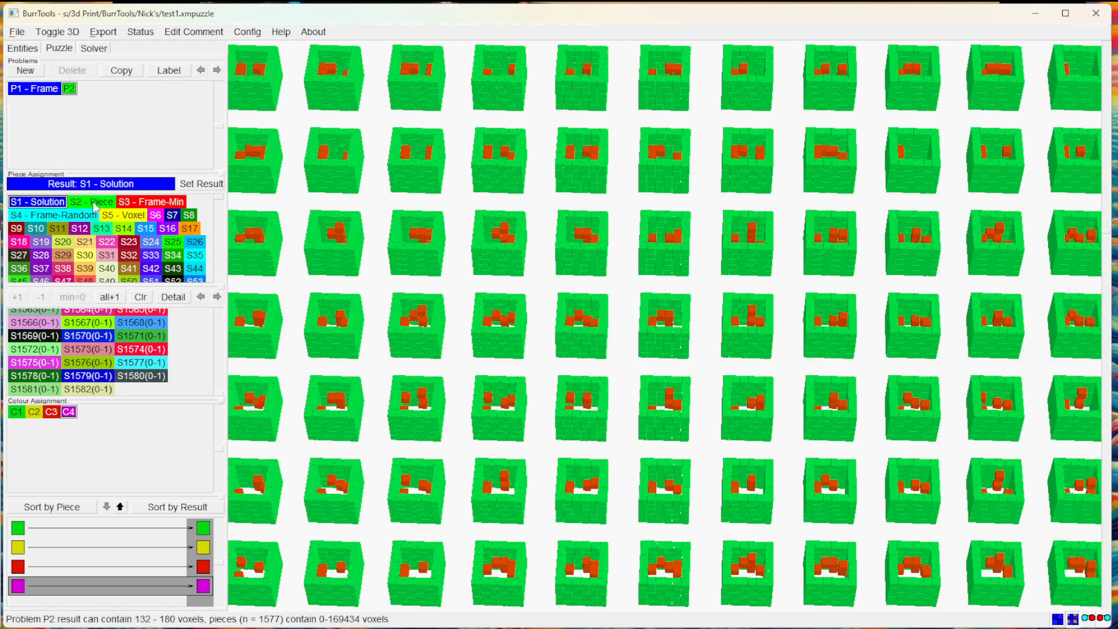
pyautogui.click(89, 202)
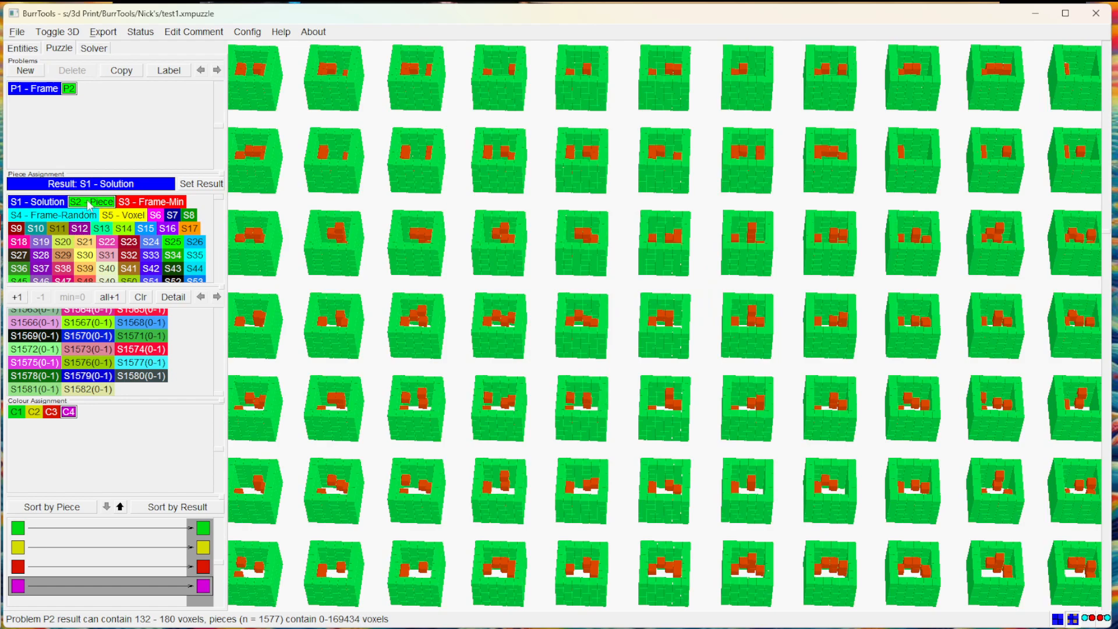
# Stop the Frame solver and try to convert its assemblies into shapes for existing problem P2, dropping disconnected and removing identical shapes
pyautogui.click(93, 49)
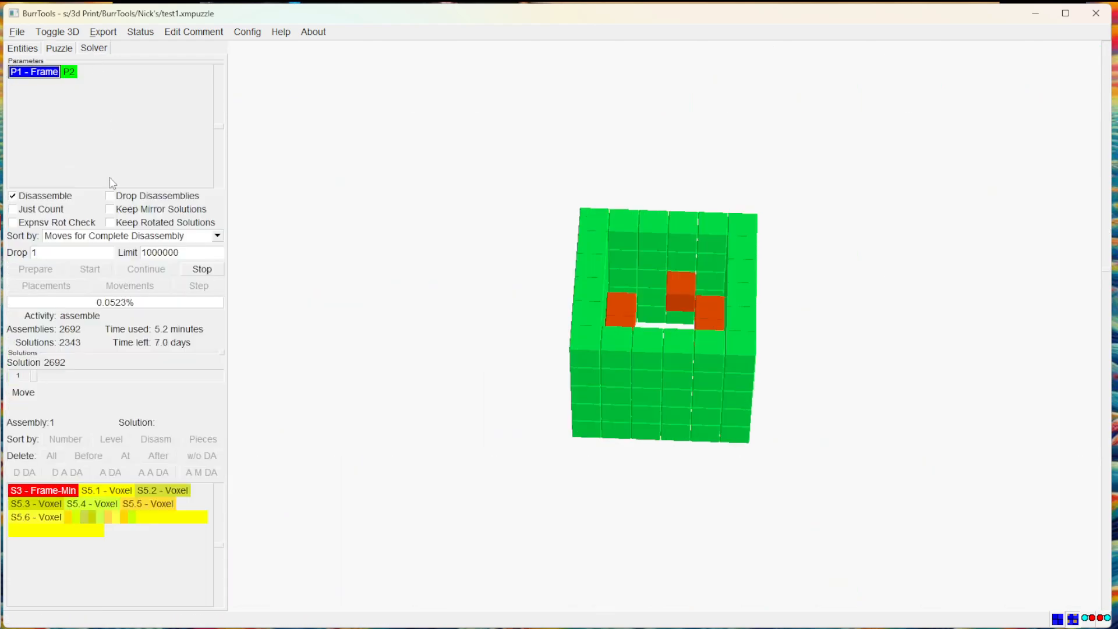
pyautogui.click(202, 270)
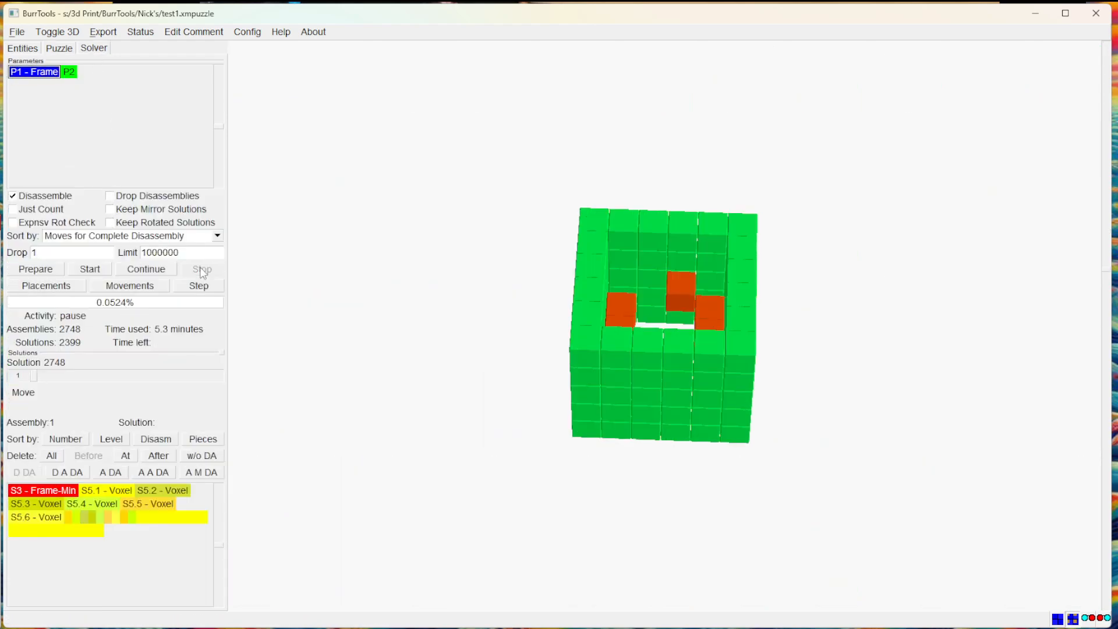
pyautogui.click(17, 32)
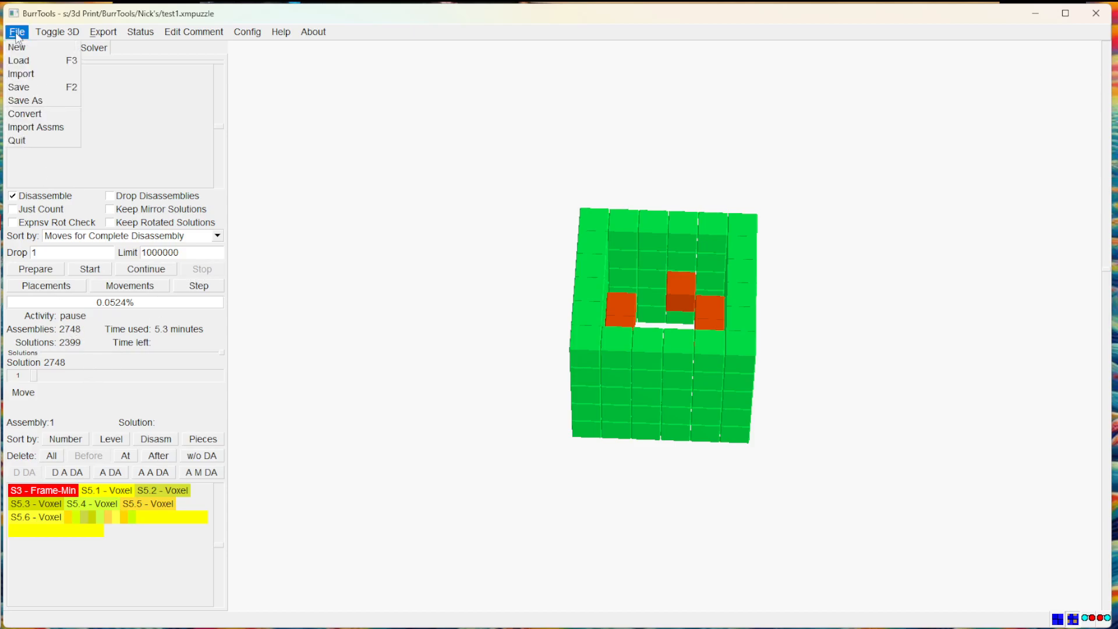
pyautogui.click(35, 128)
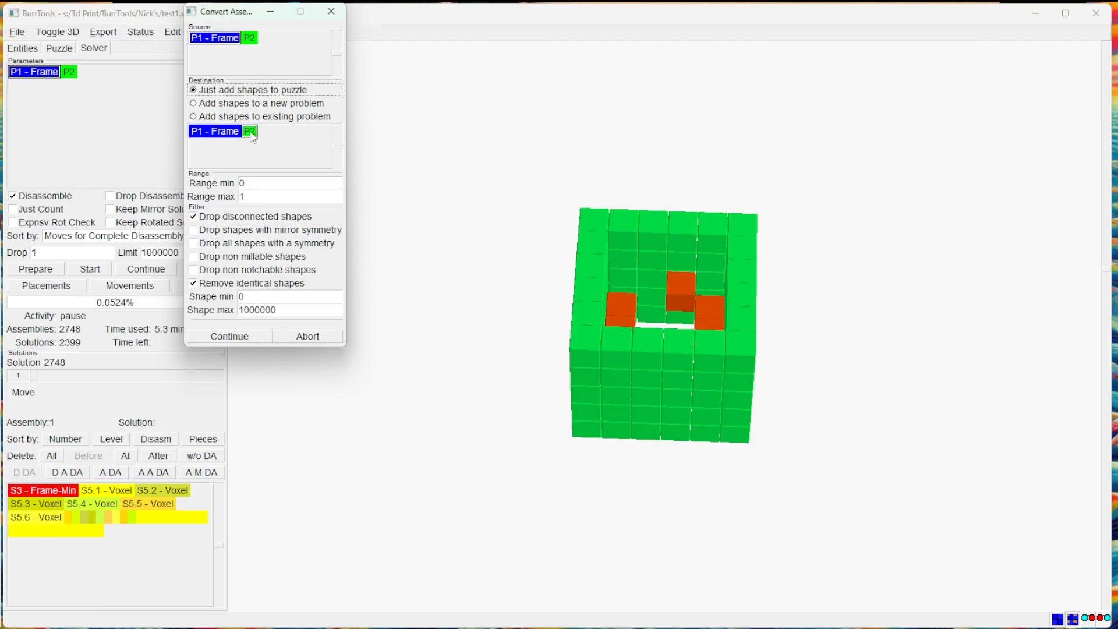
pyautogui.click(194, 116)
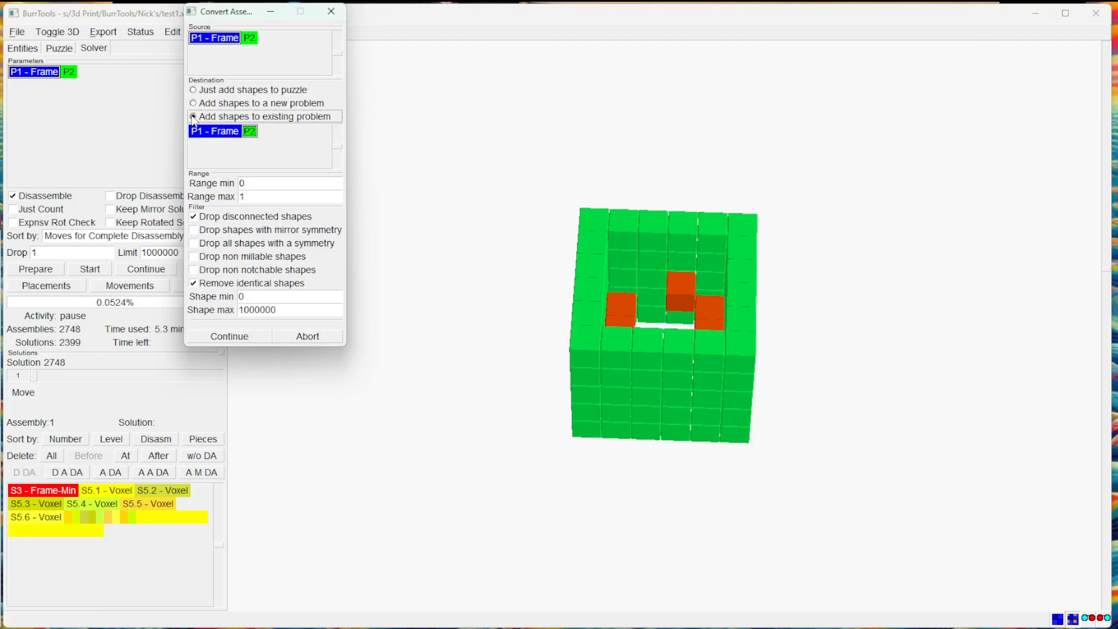
pyautogui.click(245, 335)
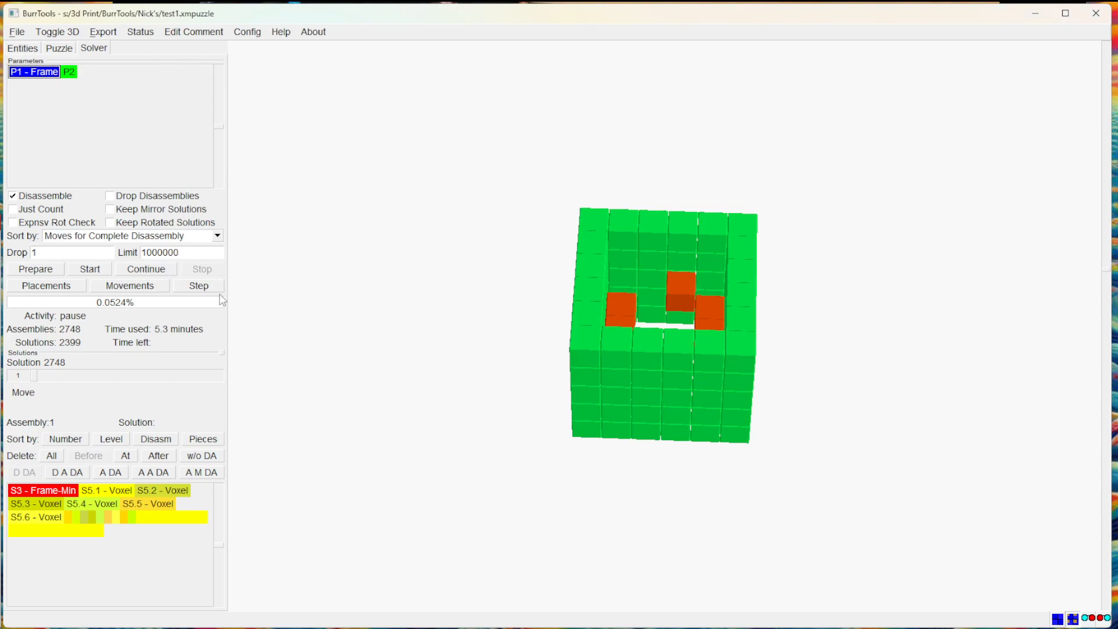
pyautogui.click(59, 49)
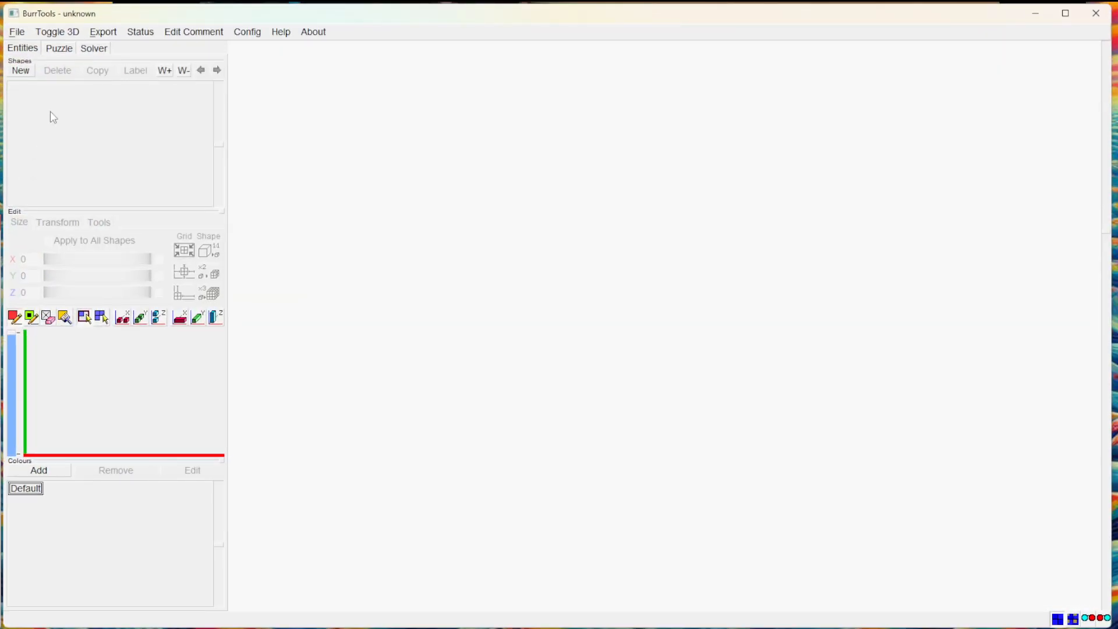
# Load the saved puzzle test1.xmpuzzle and check the solver data of the Frame problem and P2
pyautogui.click(17, 33)
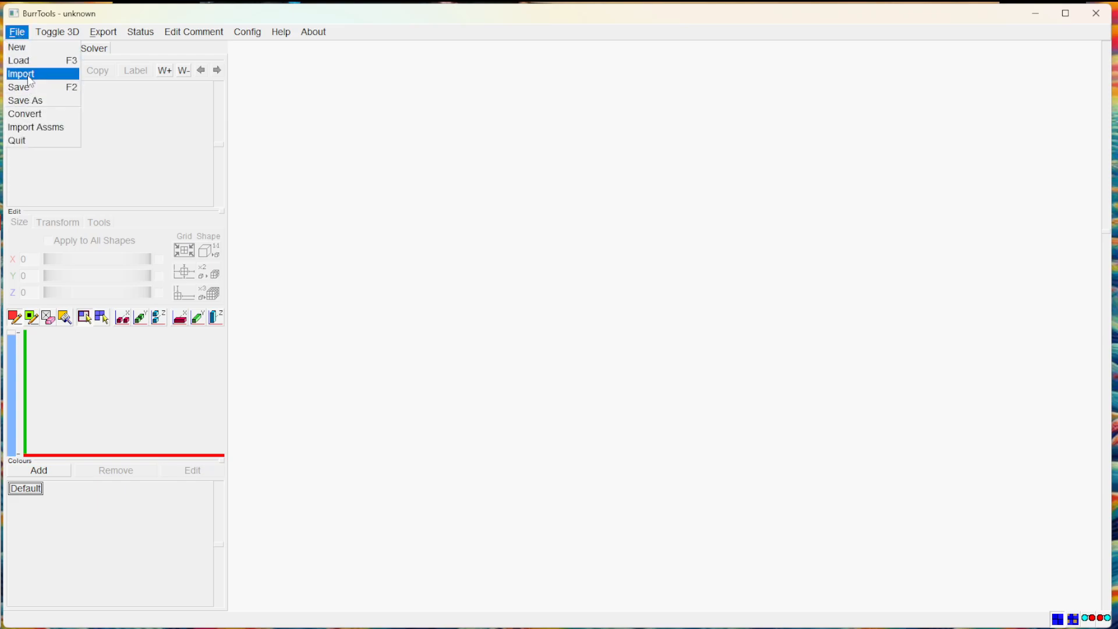
pyautogui.click(29, 63)
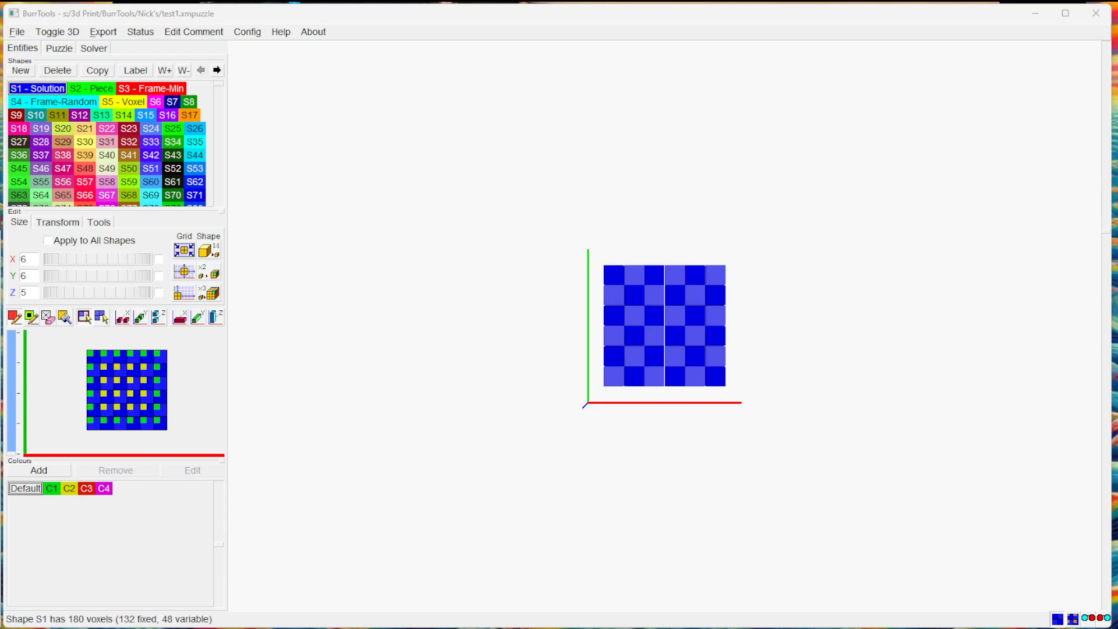
pyautogui.click(95, 48)
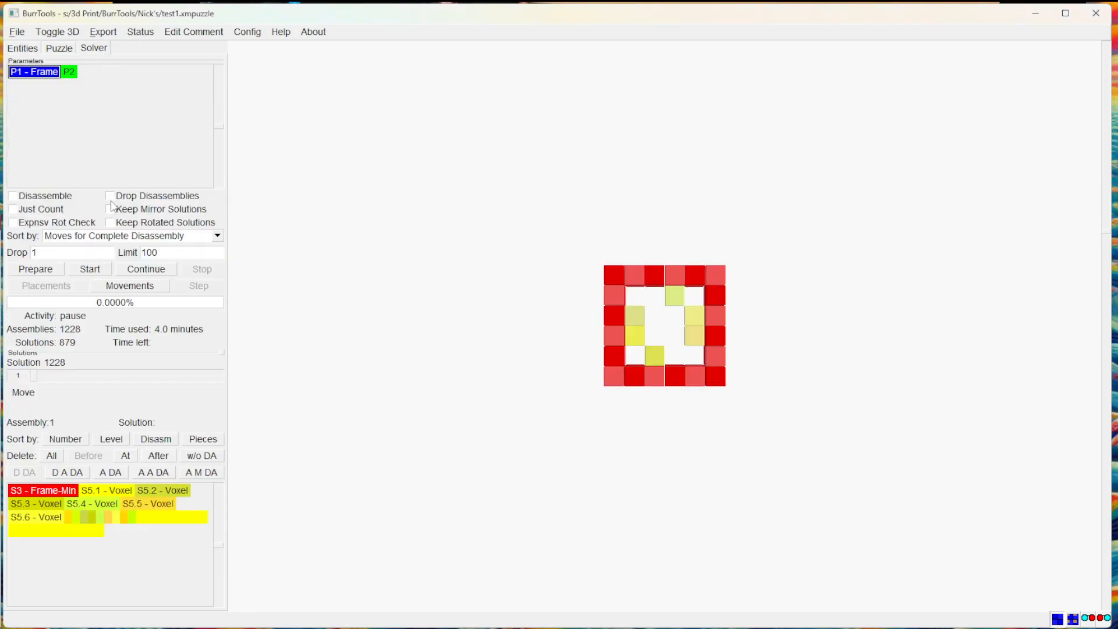
pyautogui.click(69, 72)
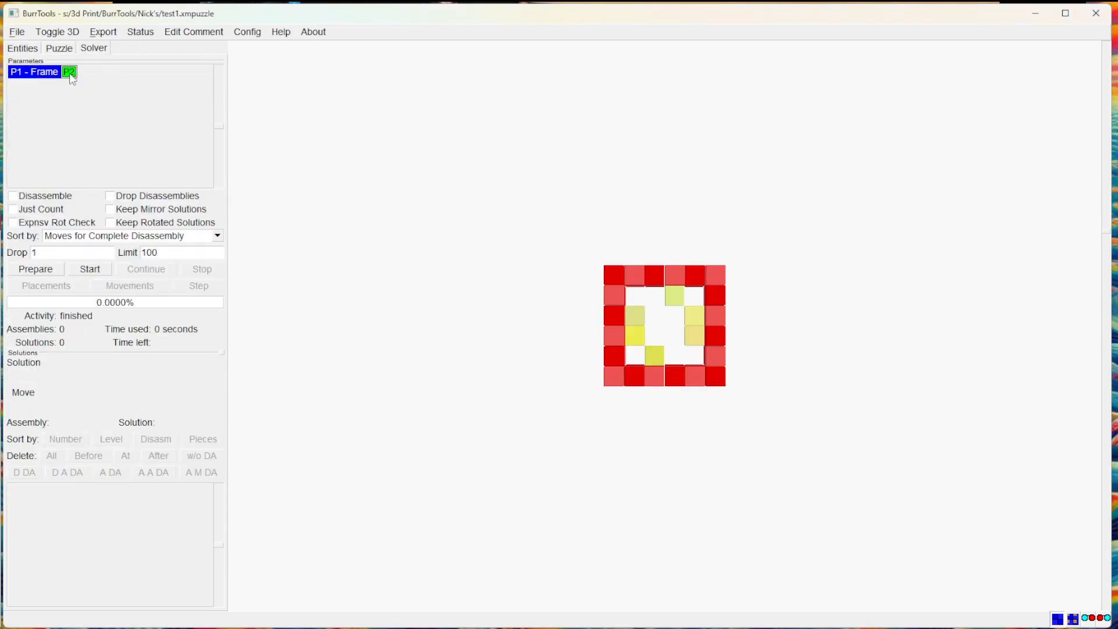
pyautogui.click(39, 75)
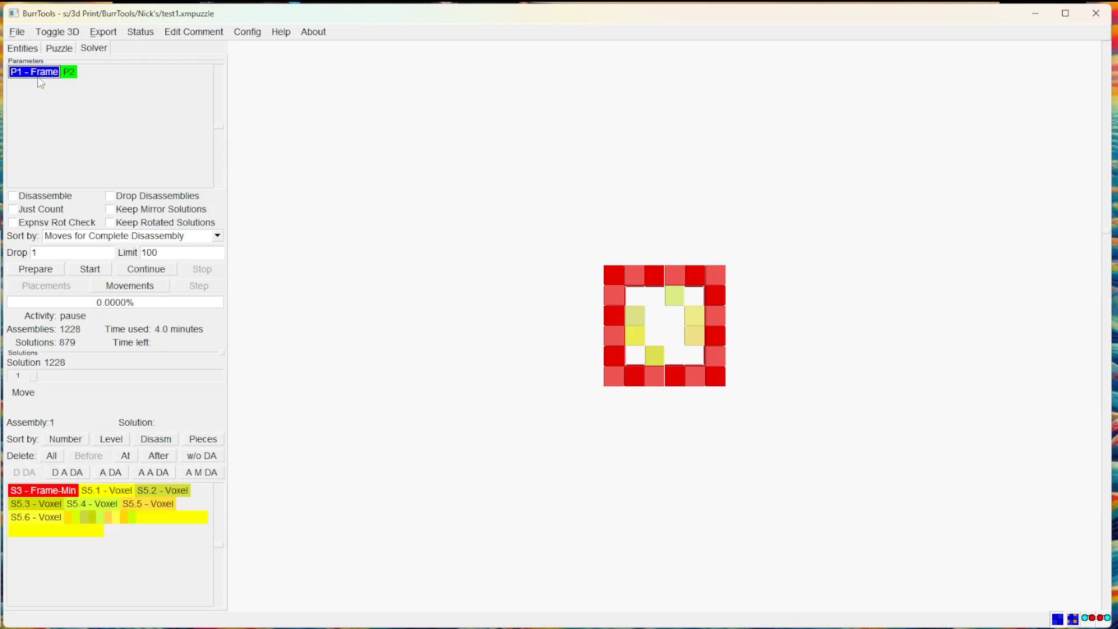
pyautogui.click(70, 73)
# Check the reloaded puzzle's list of available shapes through to its last entry
pyautogui.click(60, 50)
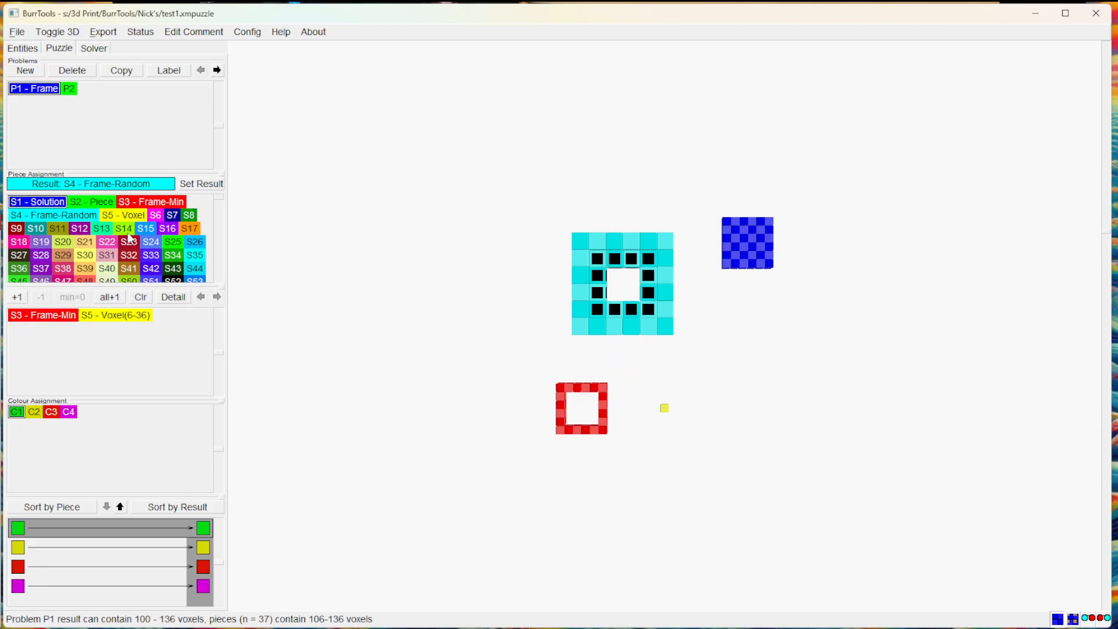
pyautogui.moveTo(223, 202); pyautogui.dragTo(221, 287)
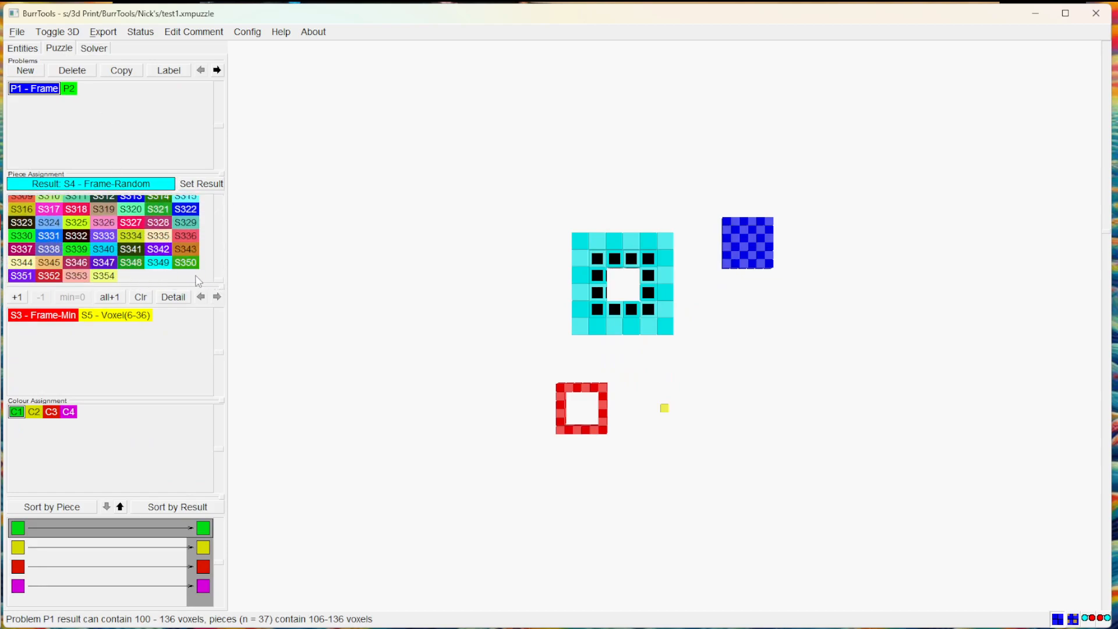
pyautogui.moveTo(219, 280); pyautogui.dragTo(209, 174)
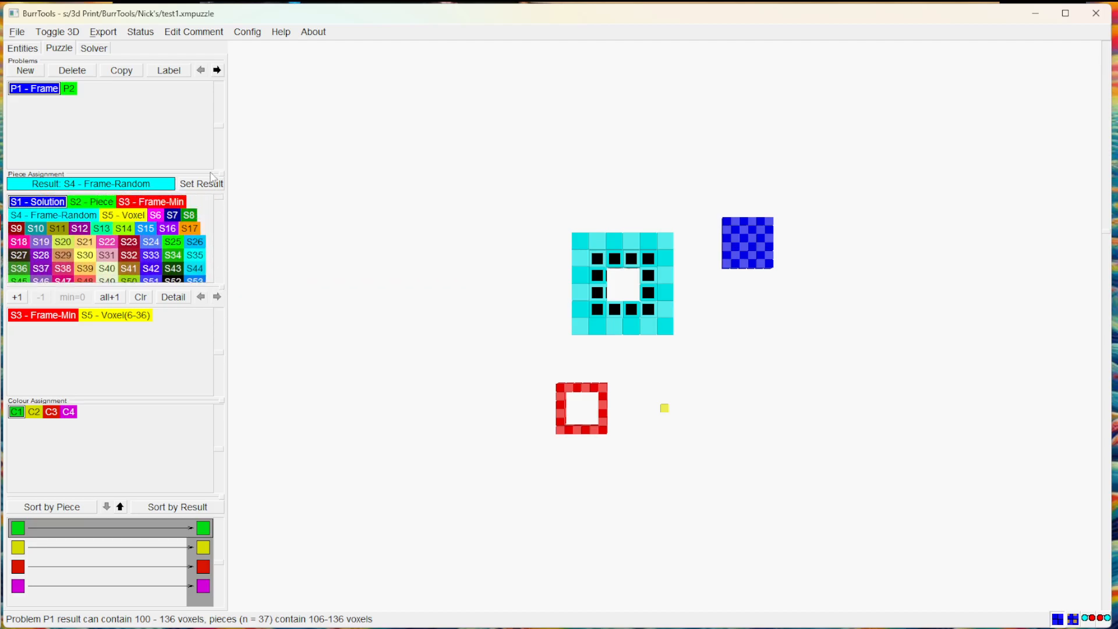
# Add four copies of shape S2 - Piece to problem P2
pyautogui.click(72, 91)
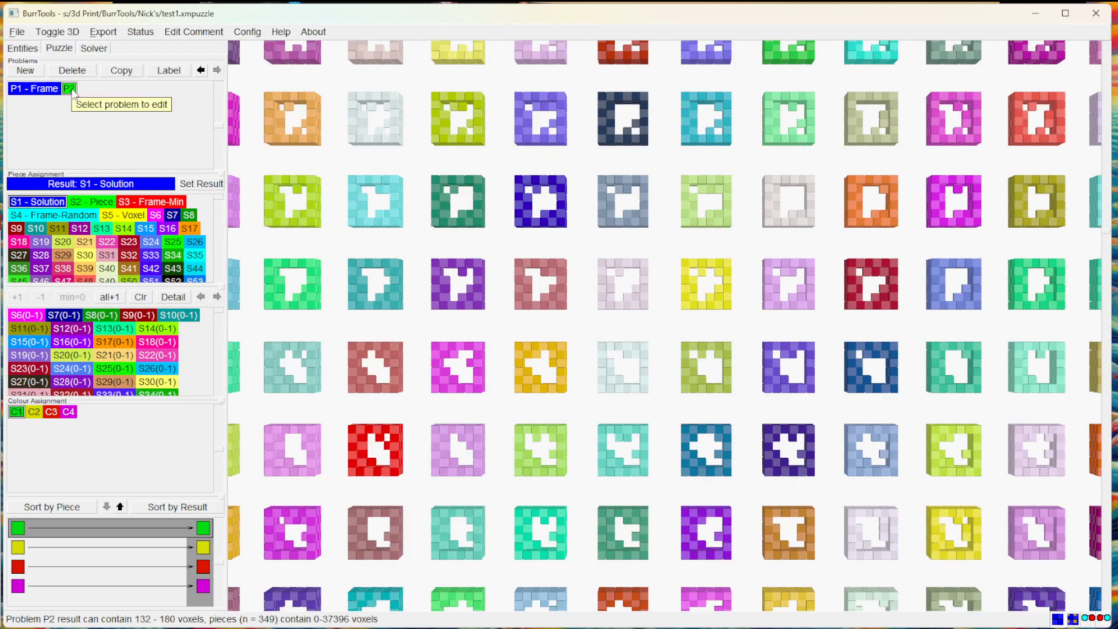
pyautogui.click(96, 205)
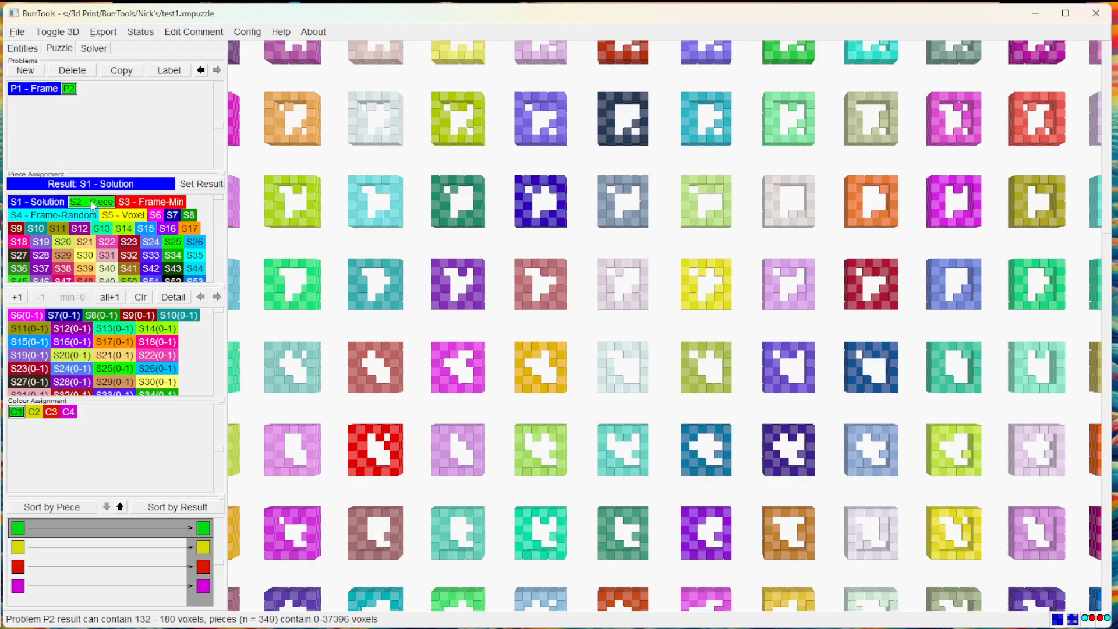
pyautogui.click(17, 298)
pyautogui.click(18, 298)
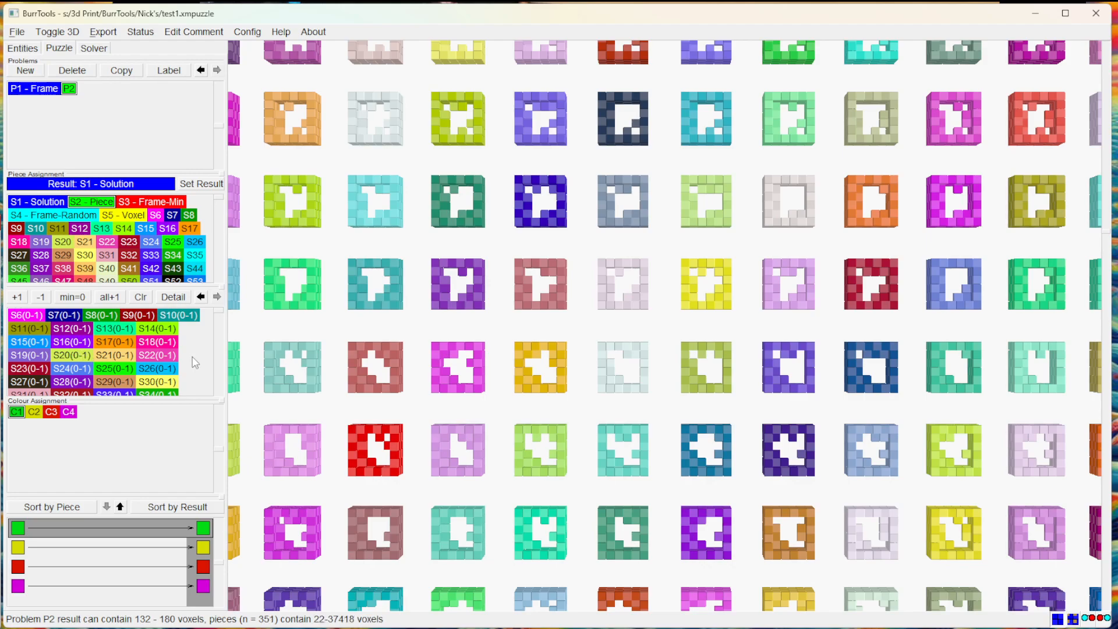
pyautogui.moveTo(220, 319); pyautogui.dragTo(222, 412)
pyautogui.click(17, 298)
pyautogui.click(17, 298)
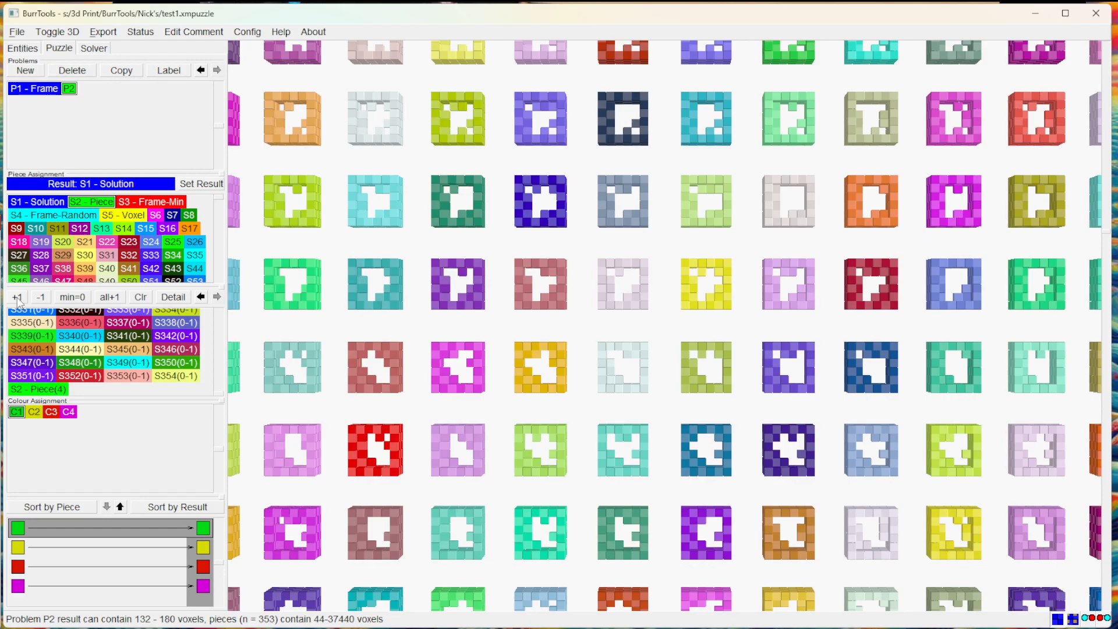
# Prepare problem P2 for solving with Disassemble enabled, and save the puzzle
pyautogui.click(93, 48)
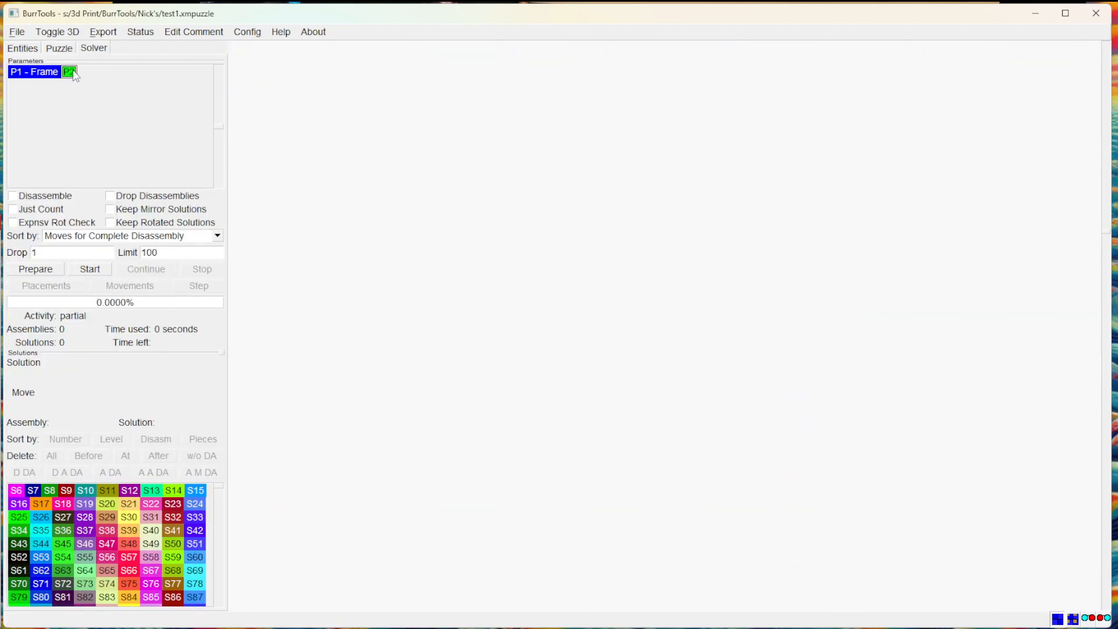
pyautogui.click(13, 198)
pyautogui.click(35, 272)
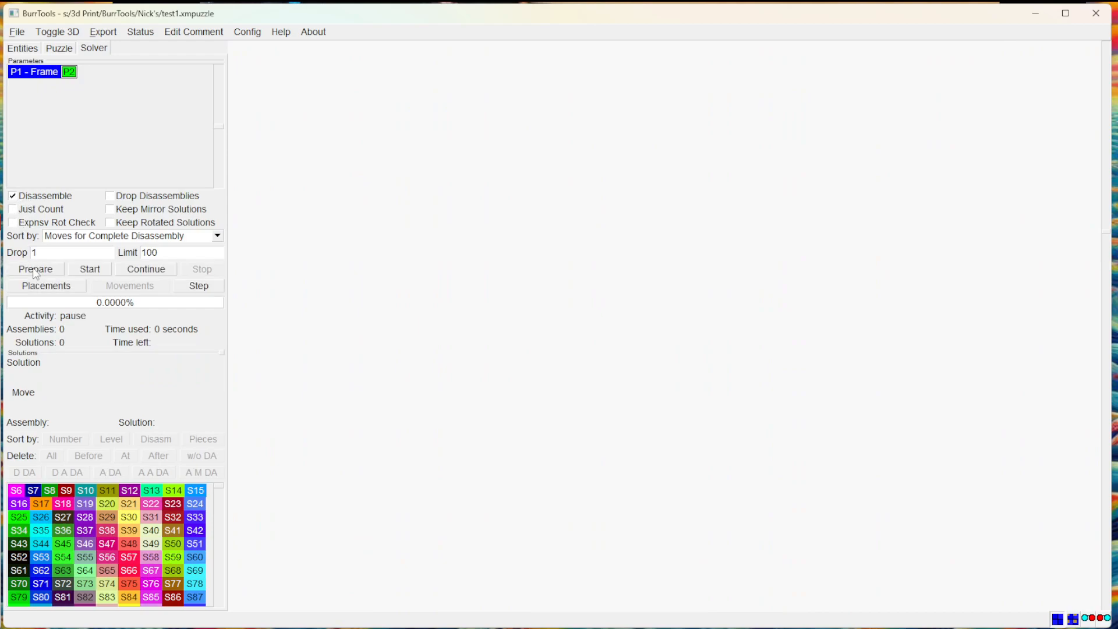
pyautogui.click(17, 31)
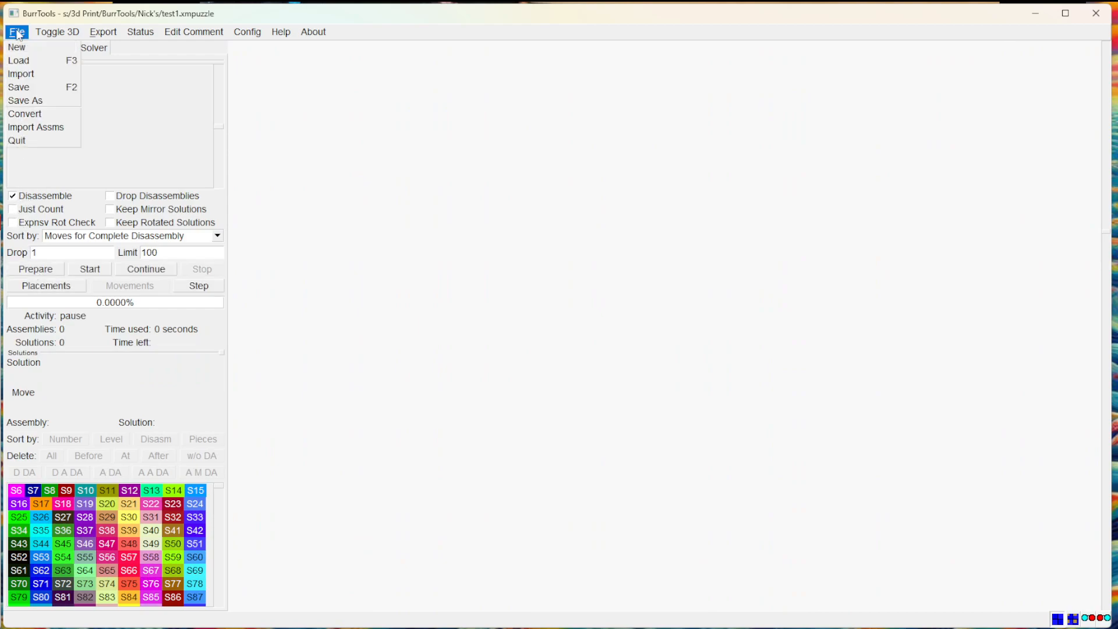
pyautogui.click(28, 89)
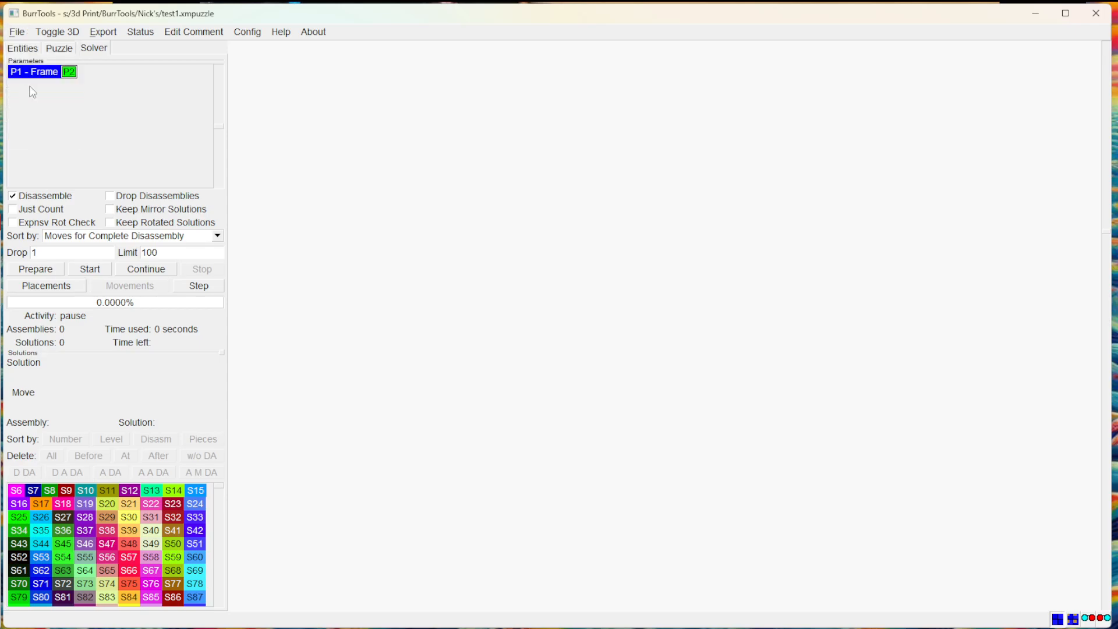
# Run the solver on problem P2 for a few seconds and stop it
pyautogui.click(90, 270)
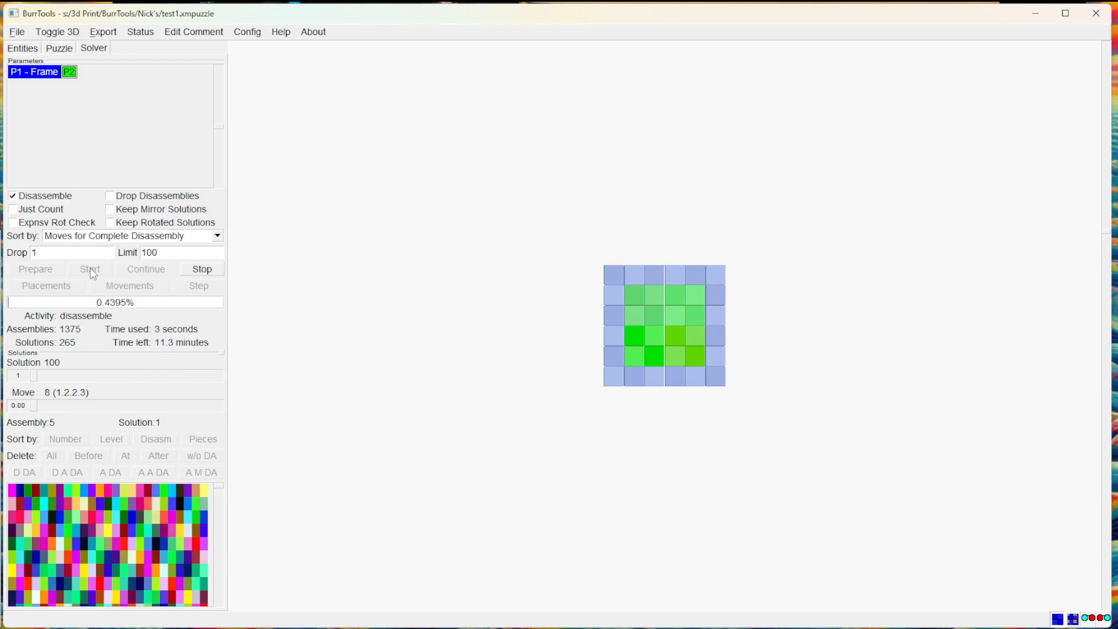
pyautogui.click(198, 272)
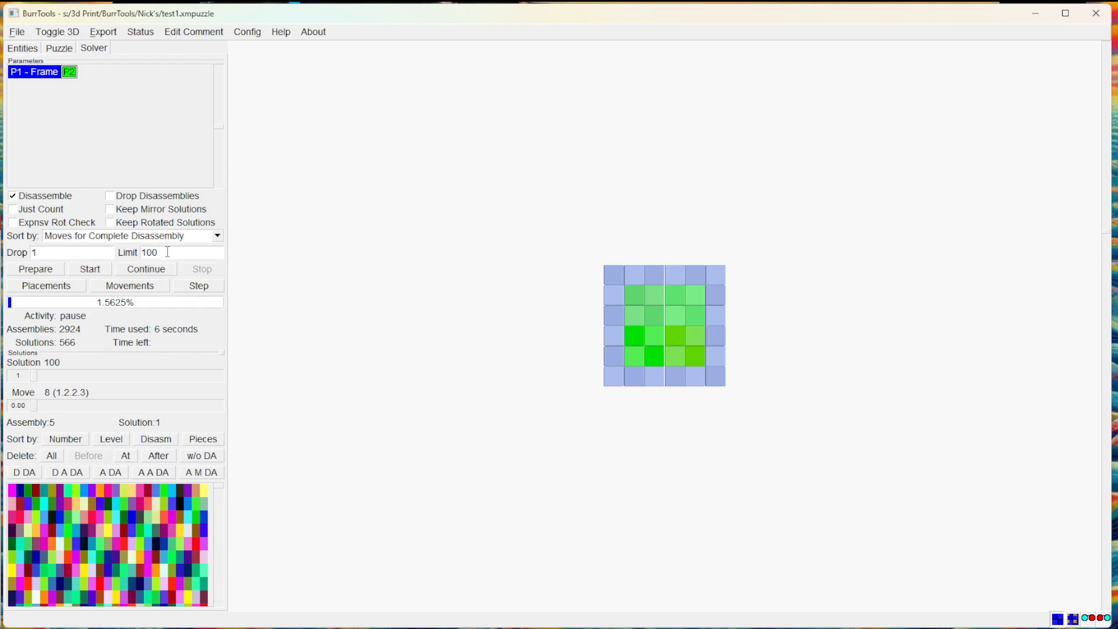
# Set the solution limit to 100000 and run the solver on problem P2 to completion
pyautogui.write('000')
pyautogui.click(85, 272)
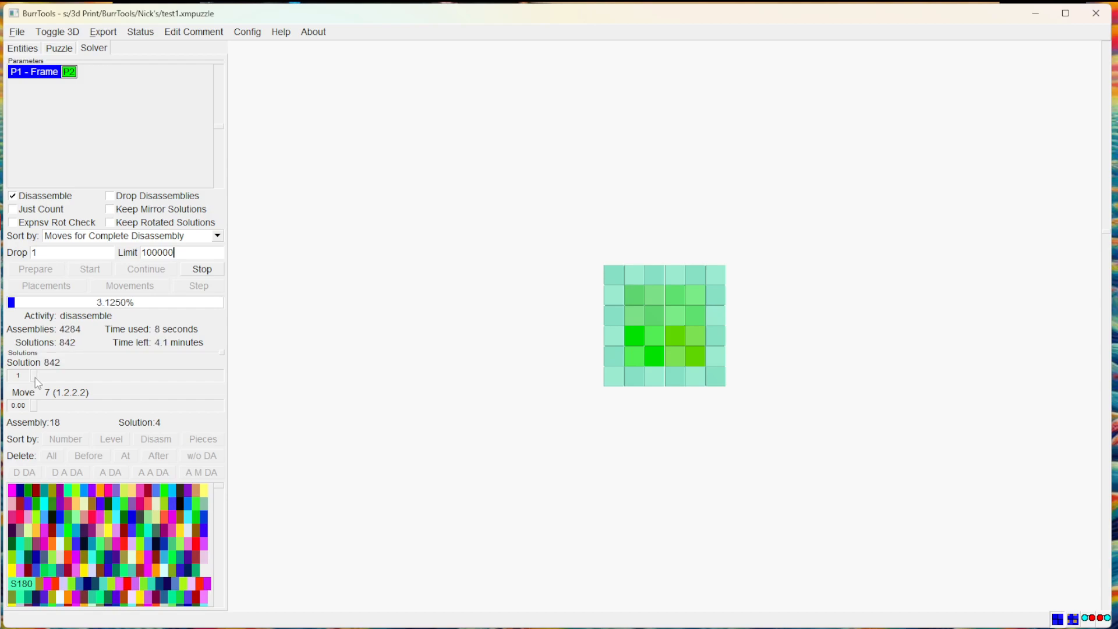
pyautogui.moveTo(36, 377)
pyautogui.mouseDown()
pyautogui.moveTo(82, 378)
pyautogui.moveTo(35, 377)
pyautogui.mouseUp()
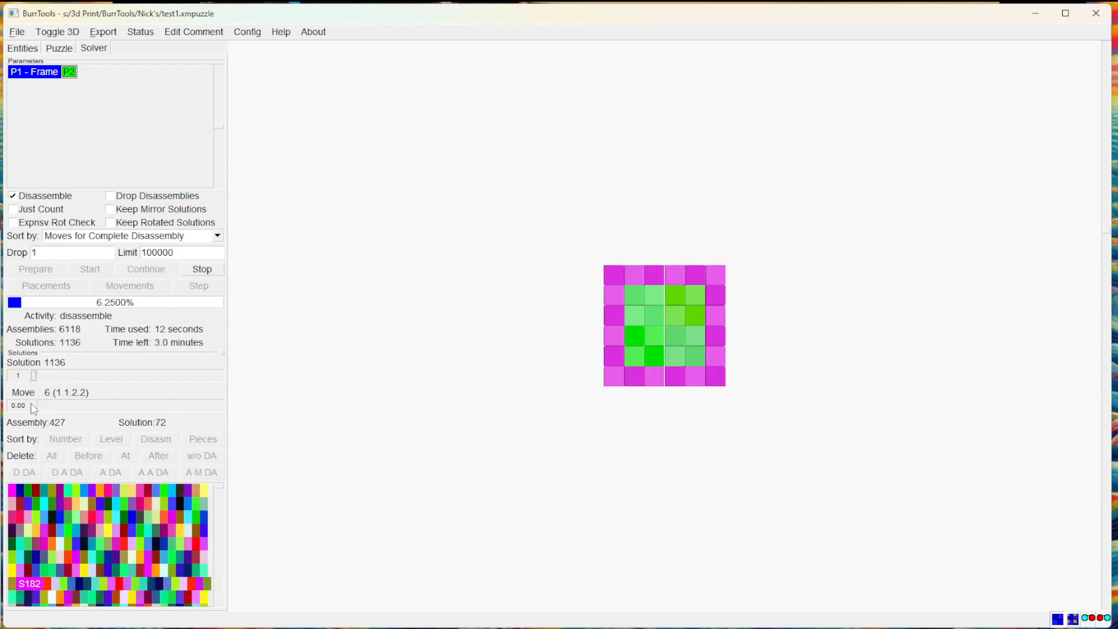
pyautogui.moveTo(549, 465); pyautogui.dragTo(579, 347)
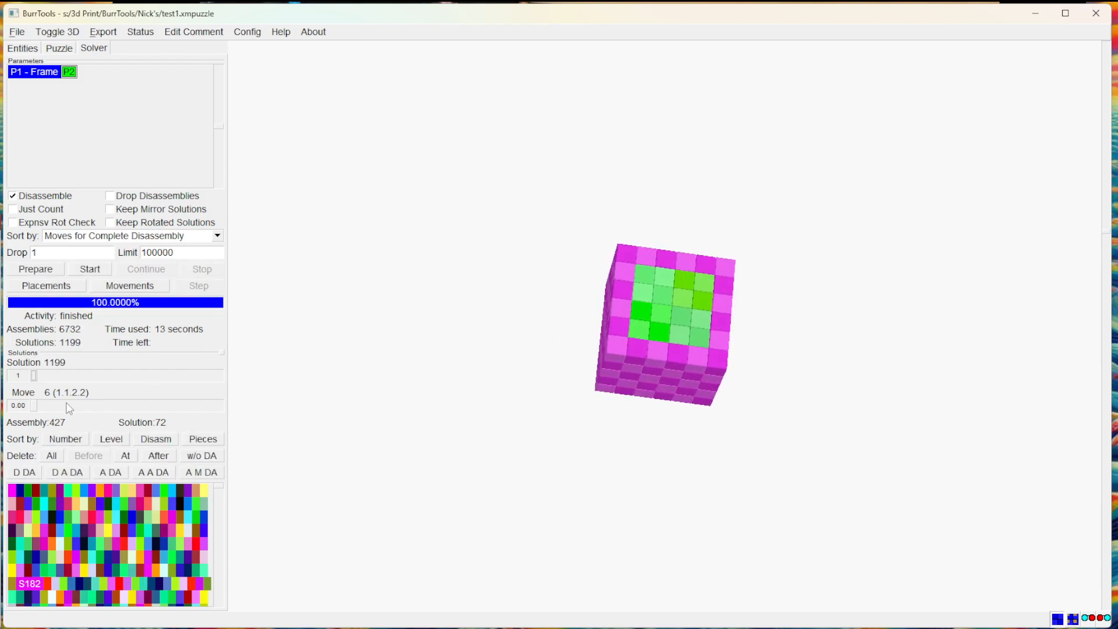
# Go to the last P2 solution, examine its disassembly animation, and identify the frame shape it uses
pyautogui.moveTo(38, 409); pyautogui.dragTo(235, 374)
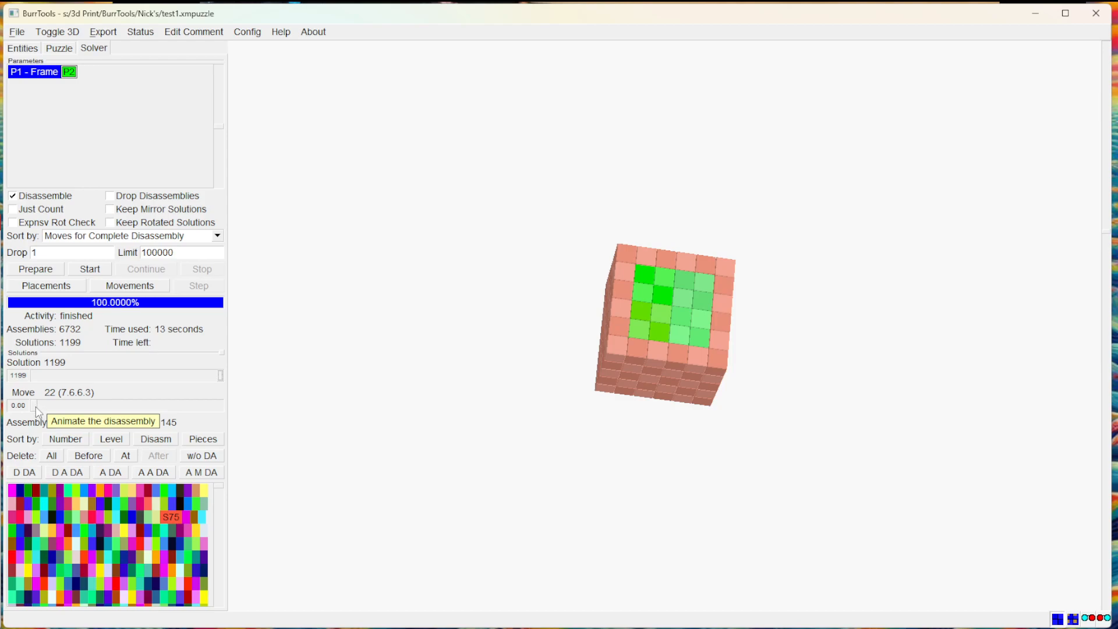
pyautogui.moveTo(37, 412); pyautogui.dragTo(68, 413)
pyautogui.moveTo(71, 412); pyautogui.dragTo(34, 403)
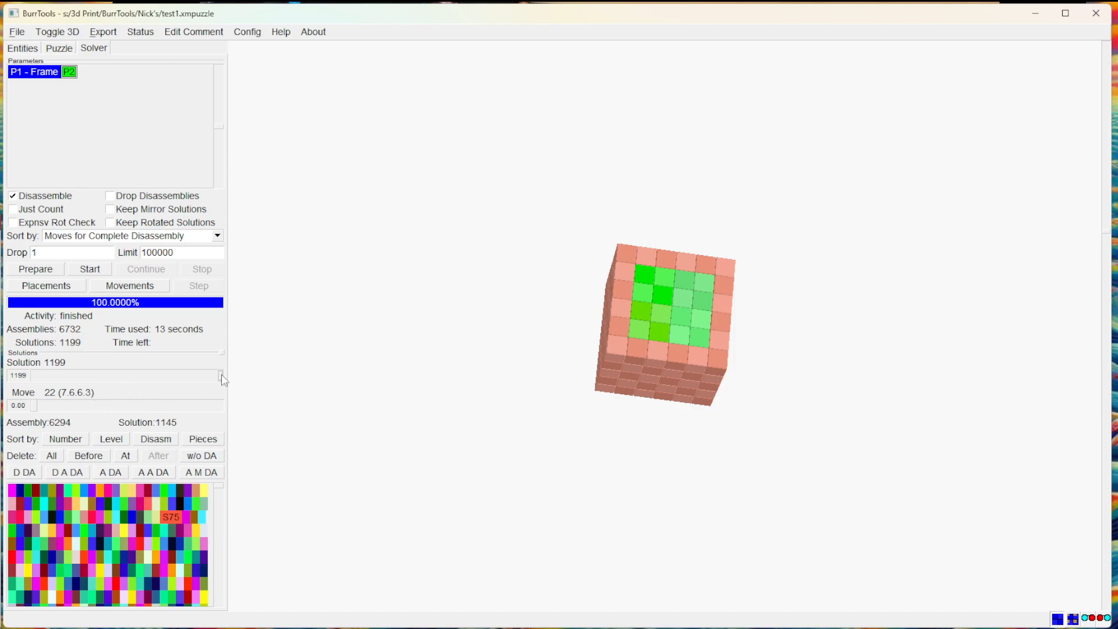
pyautogui.moveTo(221, 377); pyautogui.dragTo(223, 381)
pyautogui.moveTo(33, 407)
pyautogui.mouseDown()
pyautogui.moveTo(224, 410)
pyautogui.moveTo(30, 415)
pyautogui.mouseUp()
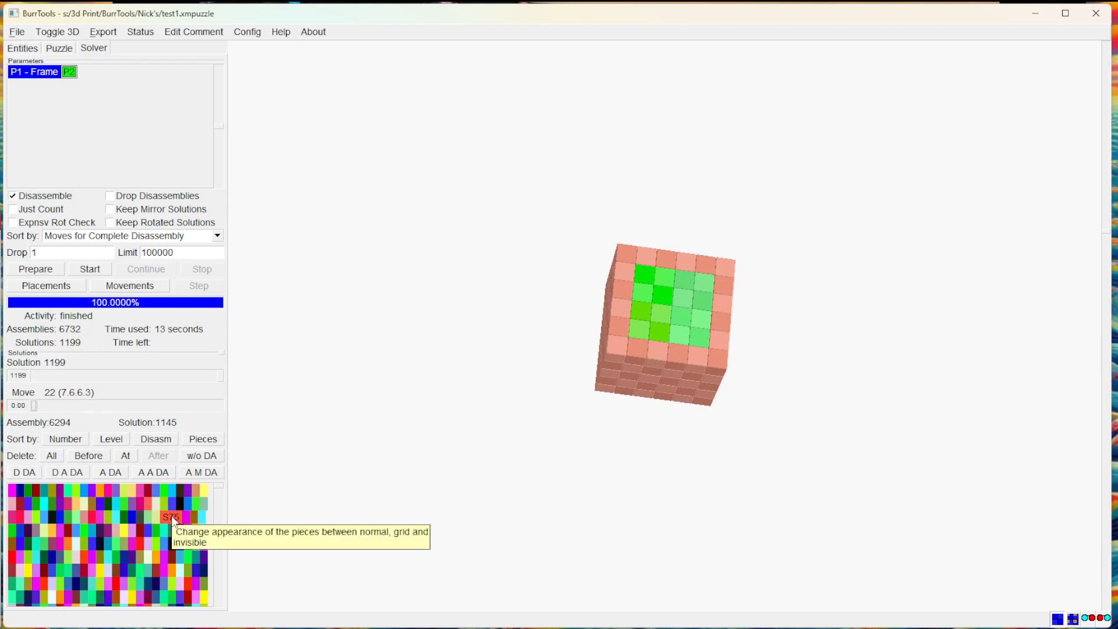
# Create a new problem with S1 - Solution as its result and four copies of S2 - Piece
pyautogui.click(60, 48)
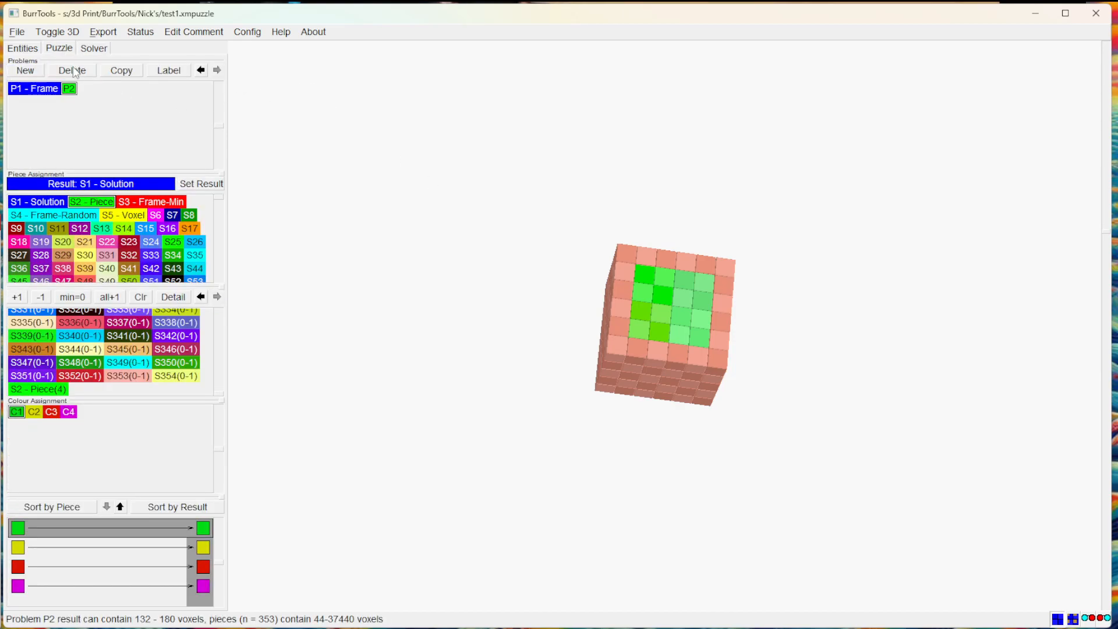
pyautogui.click(25, 70)
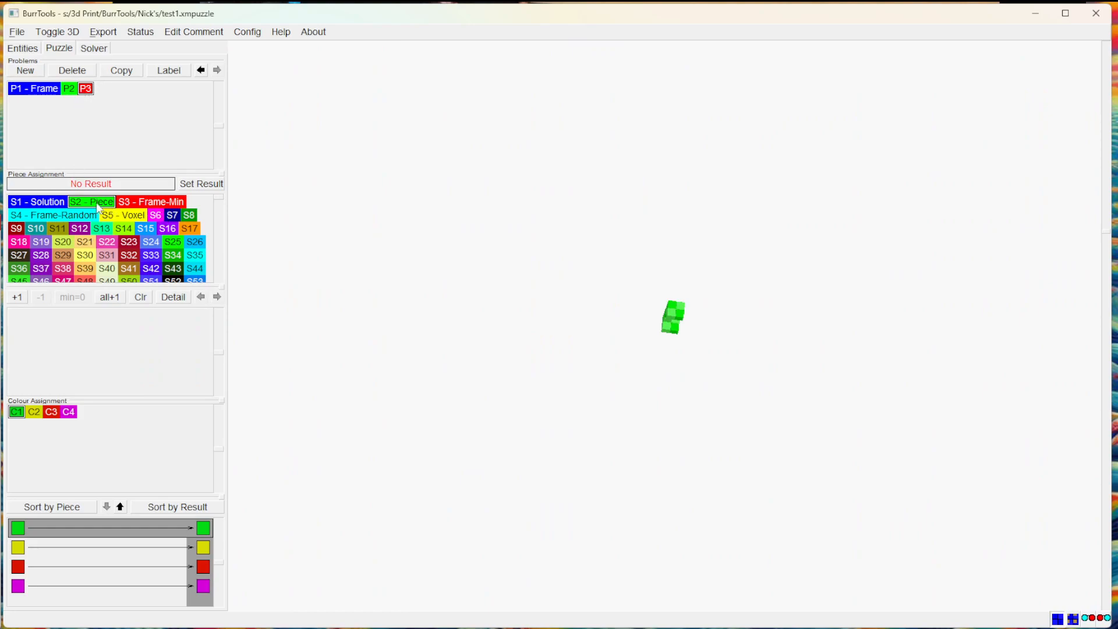
pyautogui.click(53, 202)
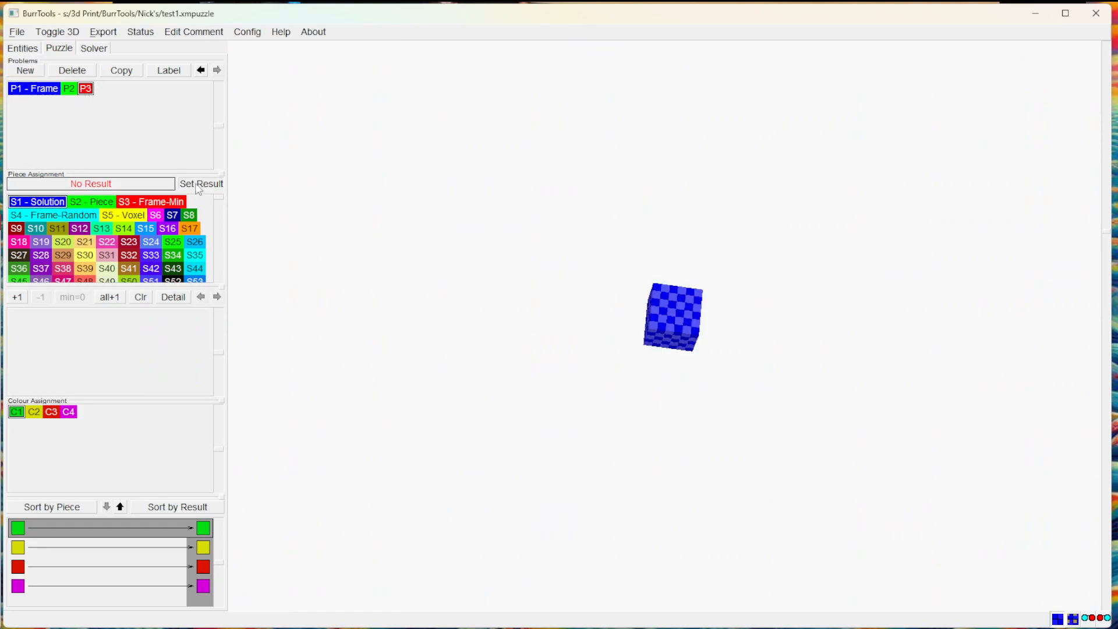
pyautogui.click(197, 185)
pyautogui.click(18, 297)
pyautogui.click(19, 298)
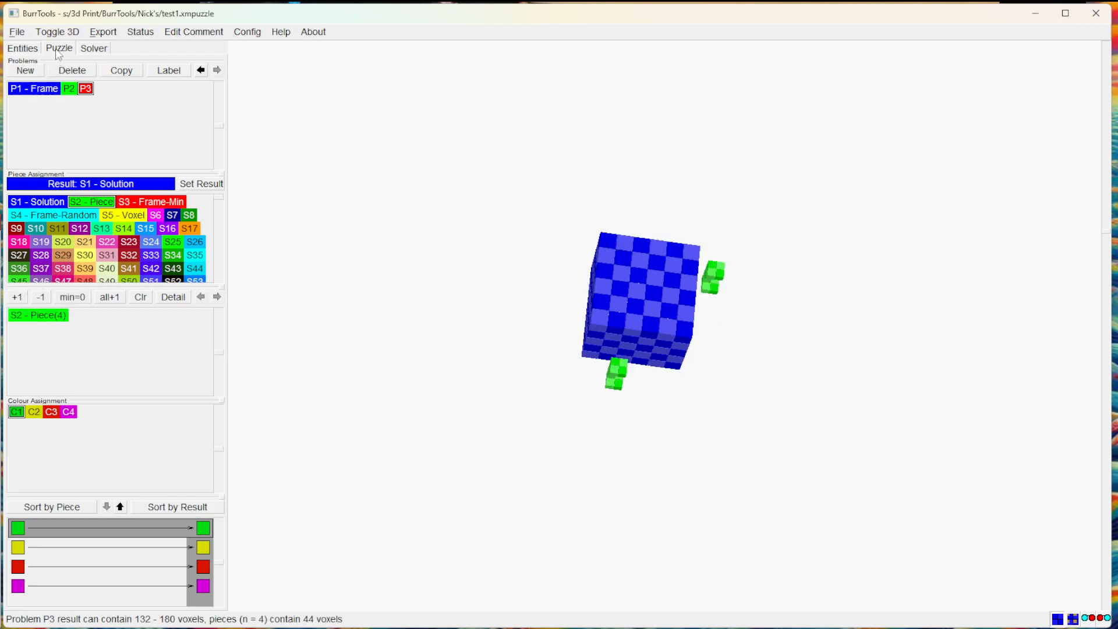
# Add one copy of S75, the frame used in P2's last solution, to problem P3
pyautogui.click(93, 48)
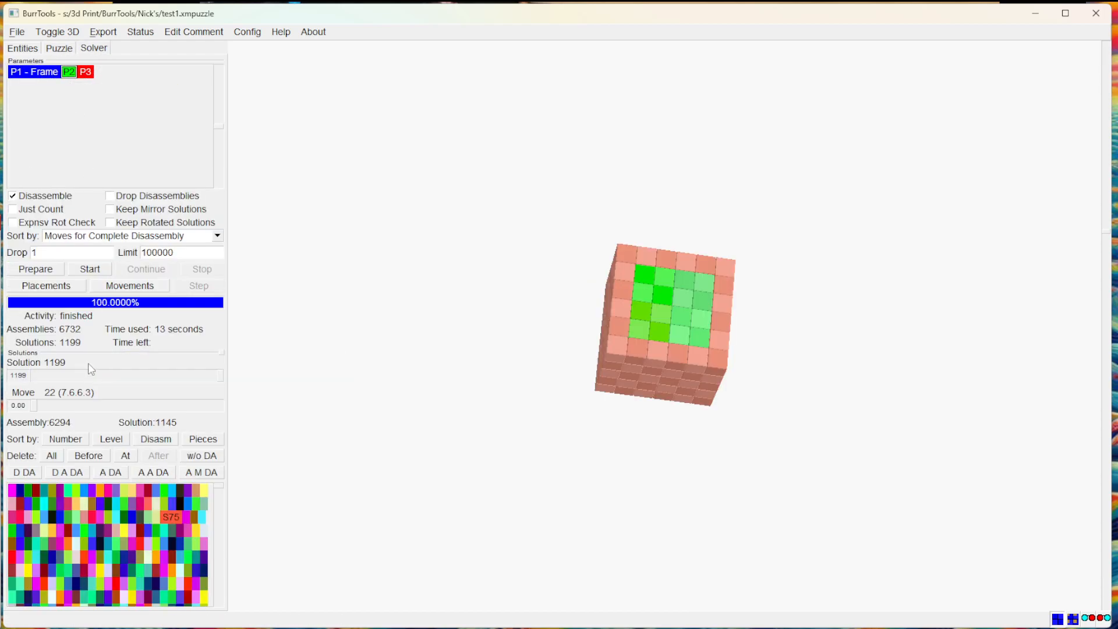
pyautogui.click(60, 50)
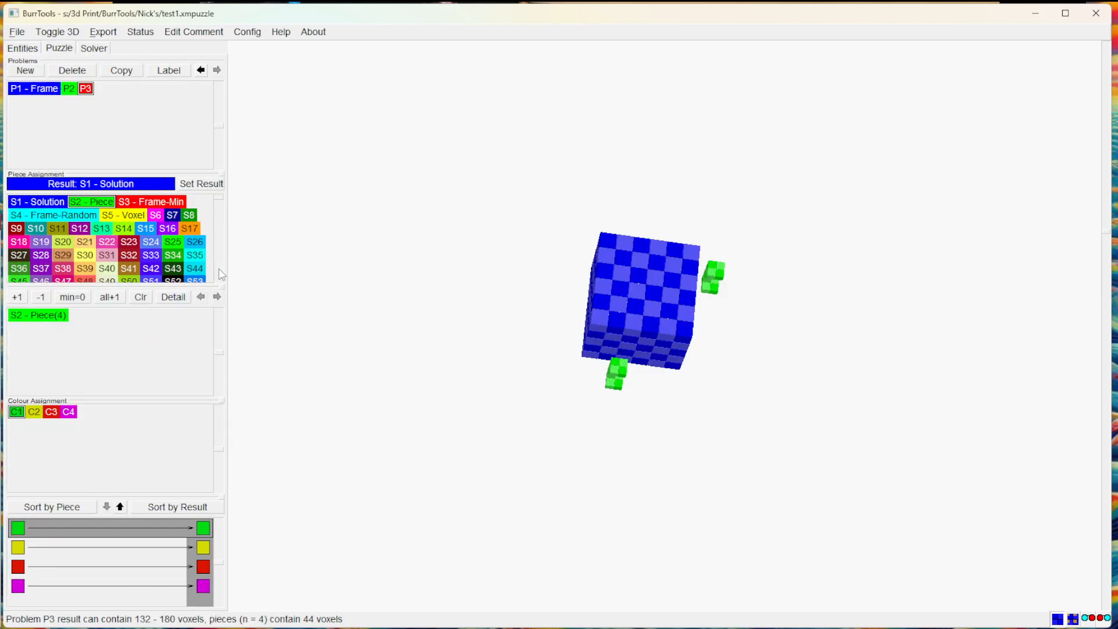
pyautogui.moveTo(221, 202); pyautogui.dragTo(220, 216)
pyautogui.click(89, 238)
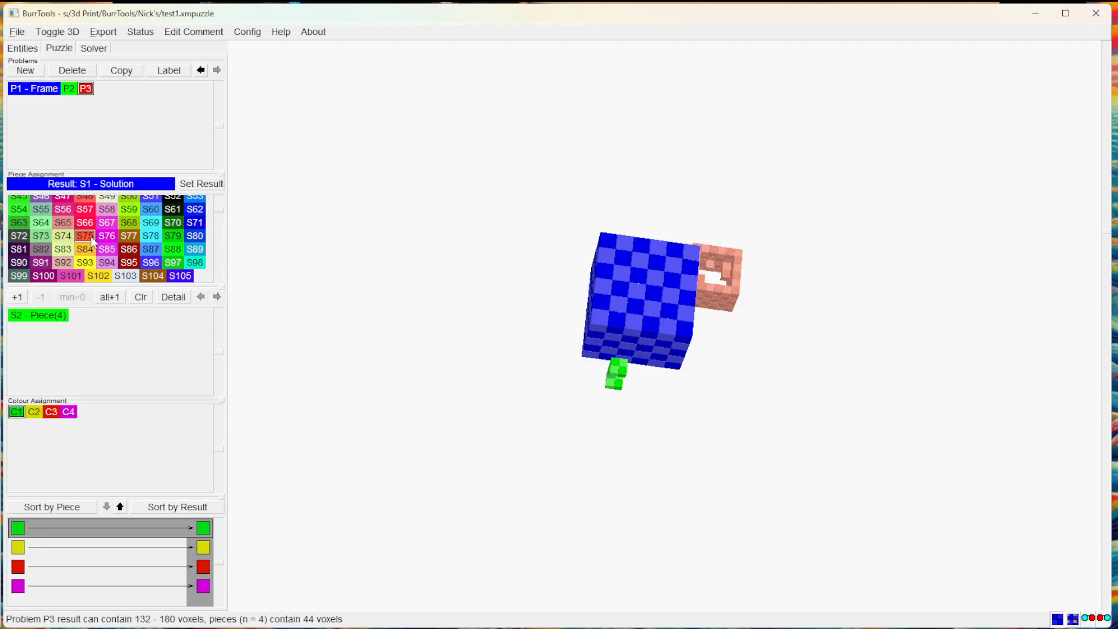
pyautogui.click(17, 297)
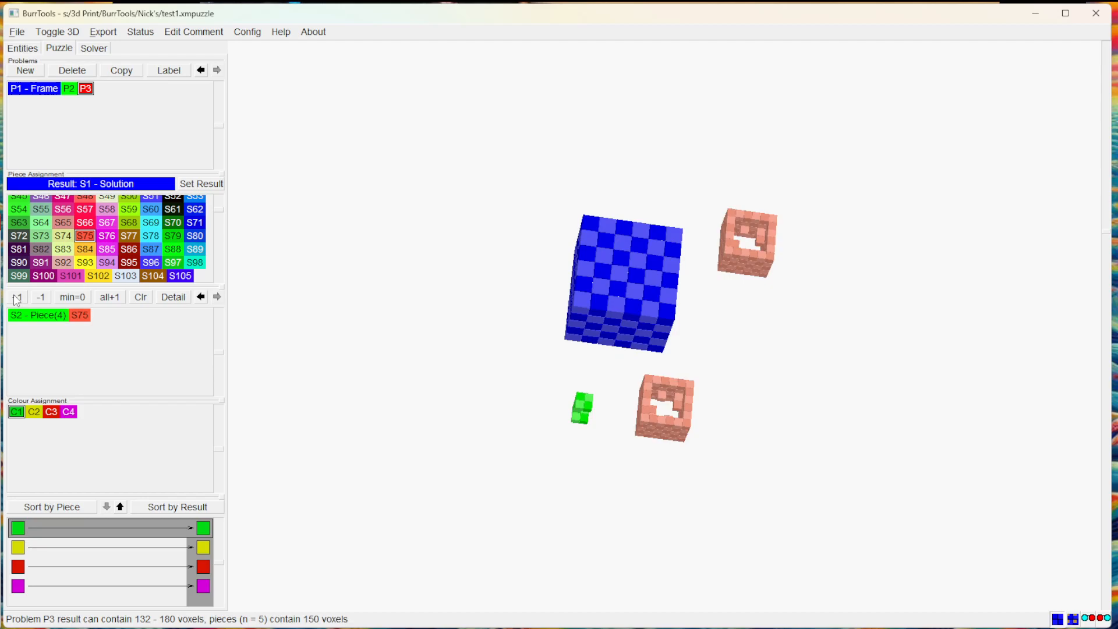
# Prepare and solve problem P3, then examine its solution's disassembly animation
pyautogui.click(95, 48)
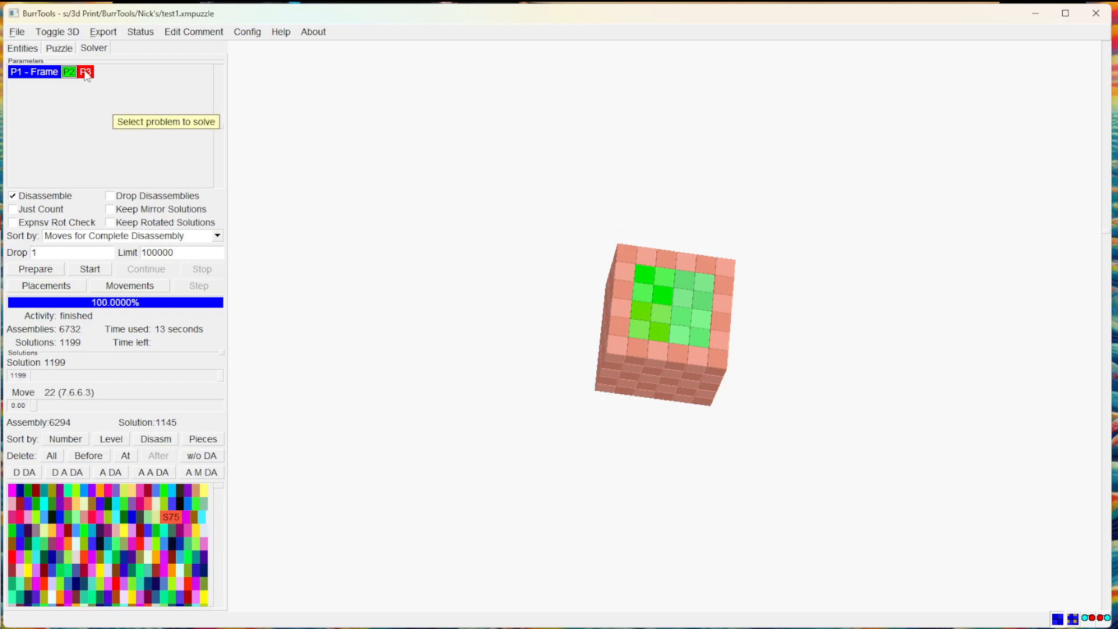
pyautogui.click(86, 73)
pyautogui.click(36, 270)
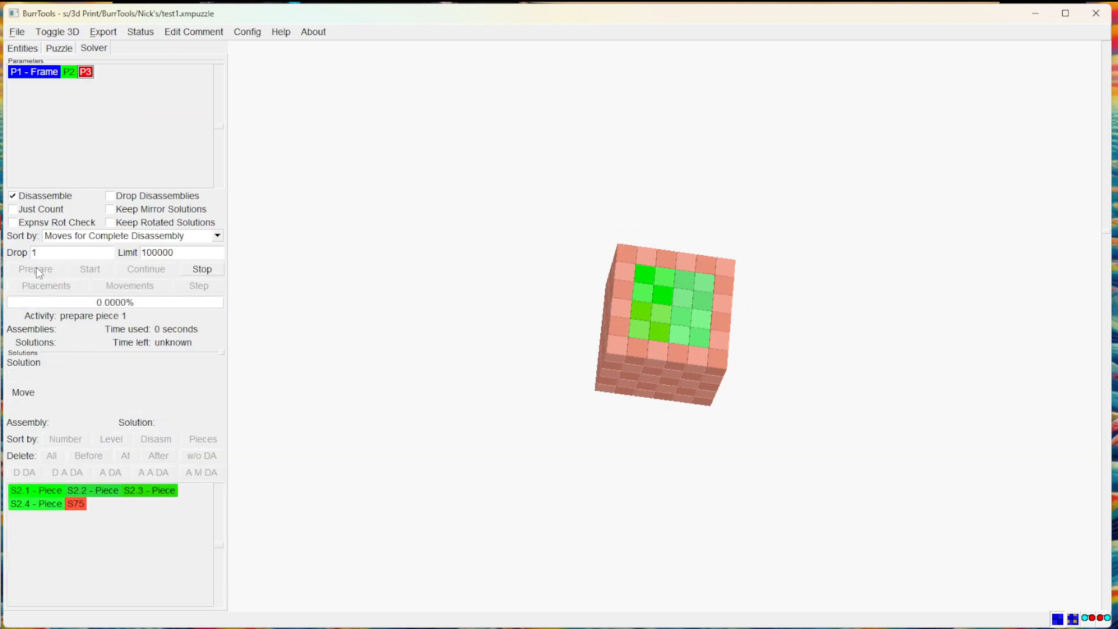
pyautogui.click(88, 270)
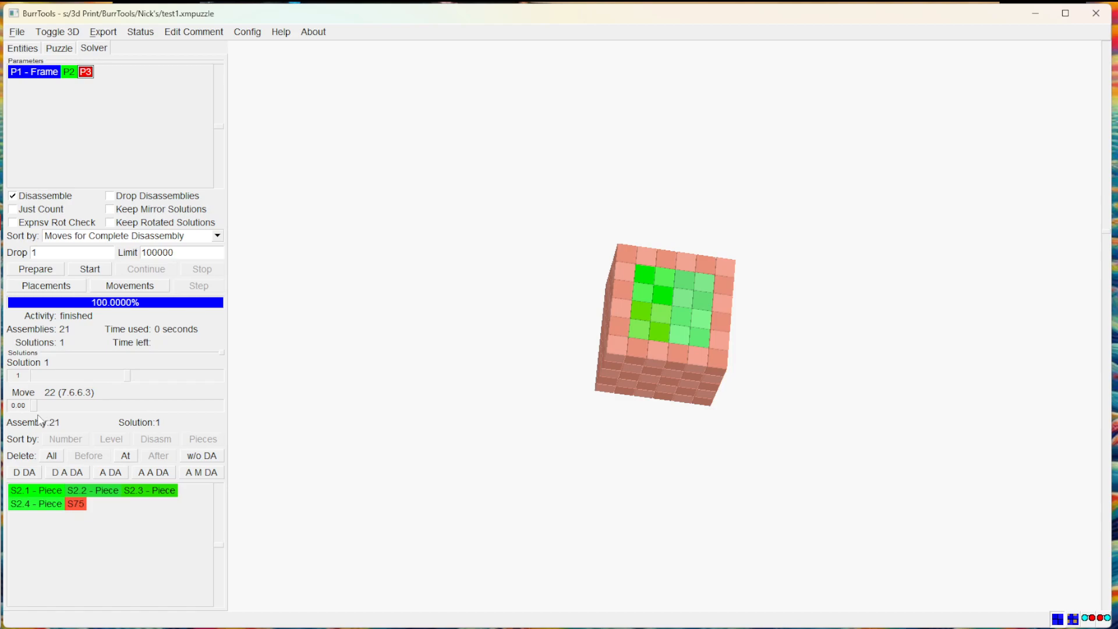
pyautogui.moveTo(36, 411)
pyautogui.mouseDown()
pyautogui.moveTo(222, 407)
pyautogui.moveTo(177, 425)
pyautogui.moveTo(35, 396)
pyautogui.moveTo(231, 393)
pyautogui.moveTo(36, 408)
pyautogui.moveTo(228, 406)
pyautogui.moveTo(23, 409)
pyautogui.mouseUp()
# Examine frame shape S75 in close-up from several angles, and check P3's solution move counts
pyautogui.click(23, 48)
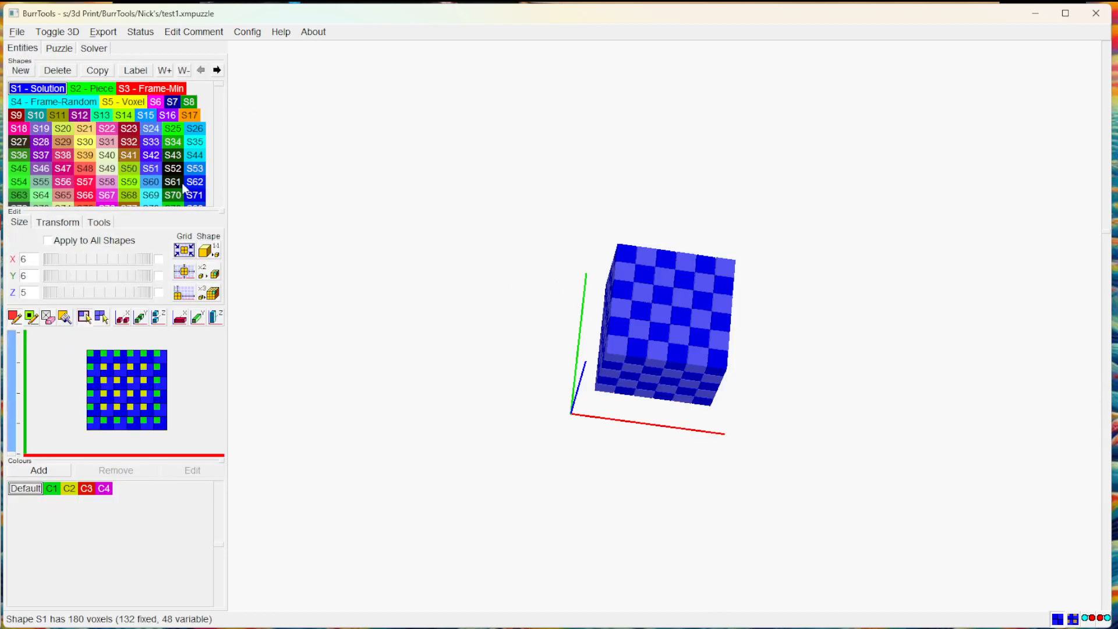
pyautogui.scroll(-3, 219, 103)
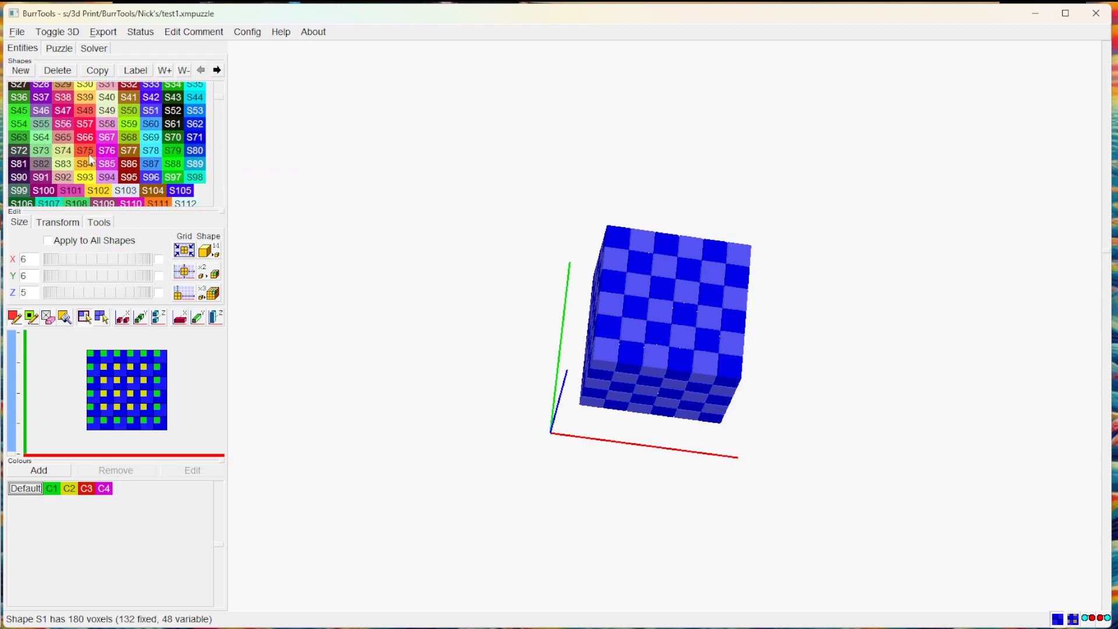
pyautogui.click(87, 152)
pyautogui.moveTo(874, 248); pyautogui.dragTo(840, 312)
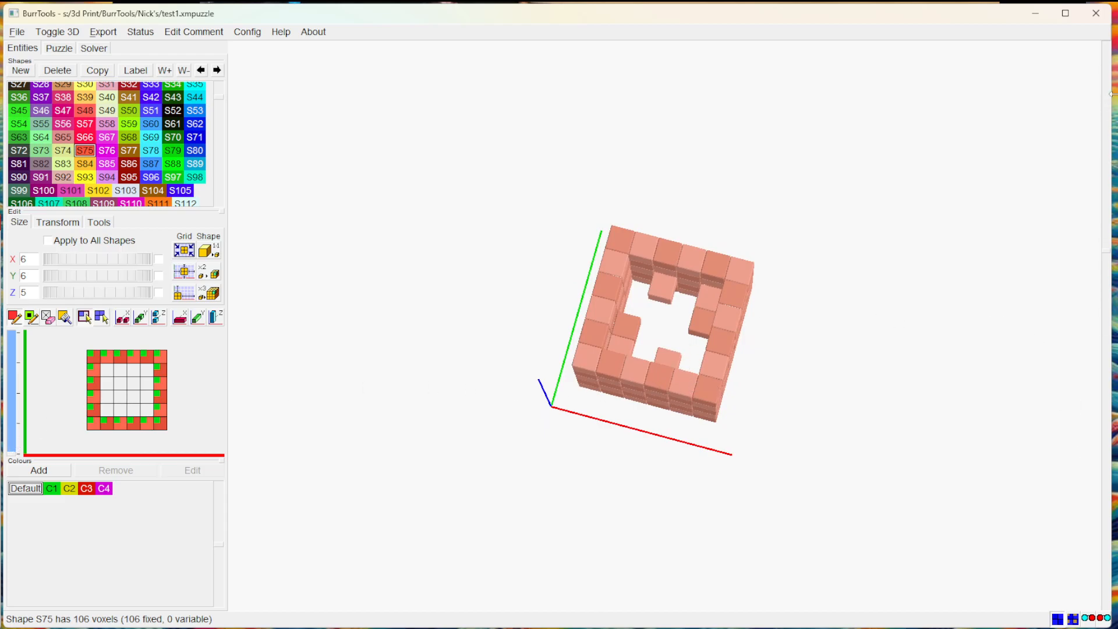
pyautogui.moveTo(1106, 257); pyautogui.dragTo(1109, 358)
pyautogui.moveTo(948, 309); pyautogui.dragTo(831, 282)
pyautogui.moveTo(484, 392); pyautogui.dragTo(552, 185)
pyautogui.moveTo(645, 263); pyautogui.dragTo(584, 163)
pyautogui.click(92, 49)
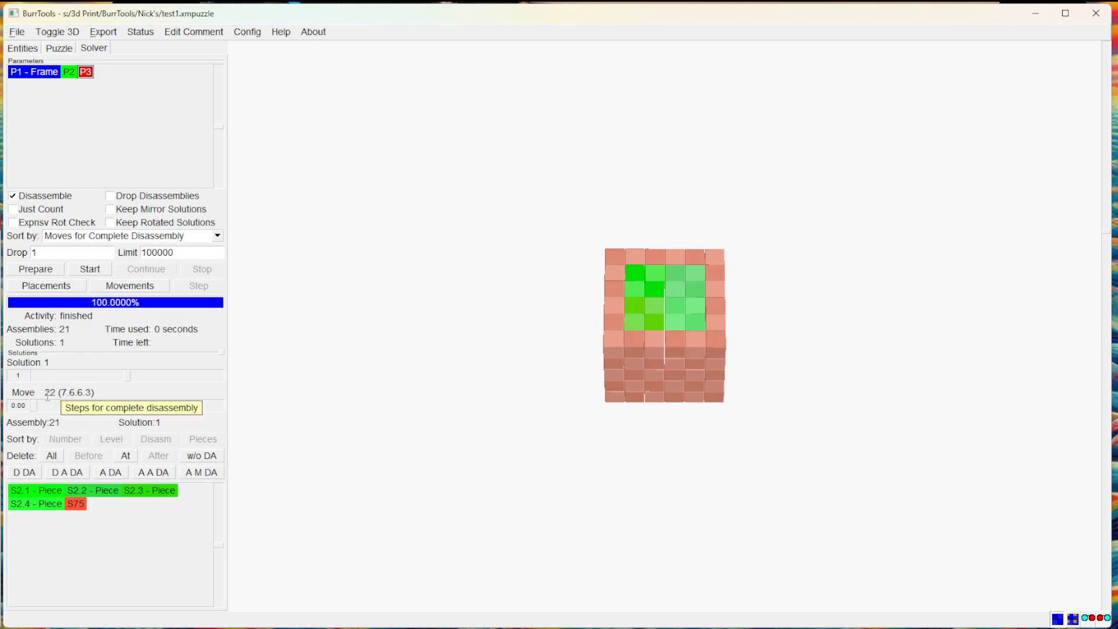
pyautogui.click(24, 49)
pyautogui.moveTo(935, 256); pyautogui.dragTo(731, 229)
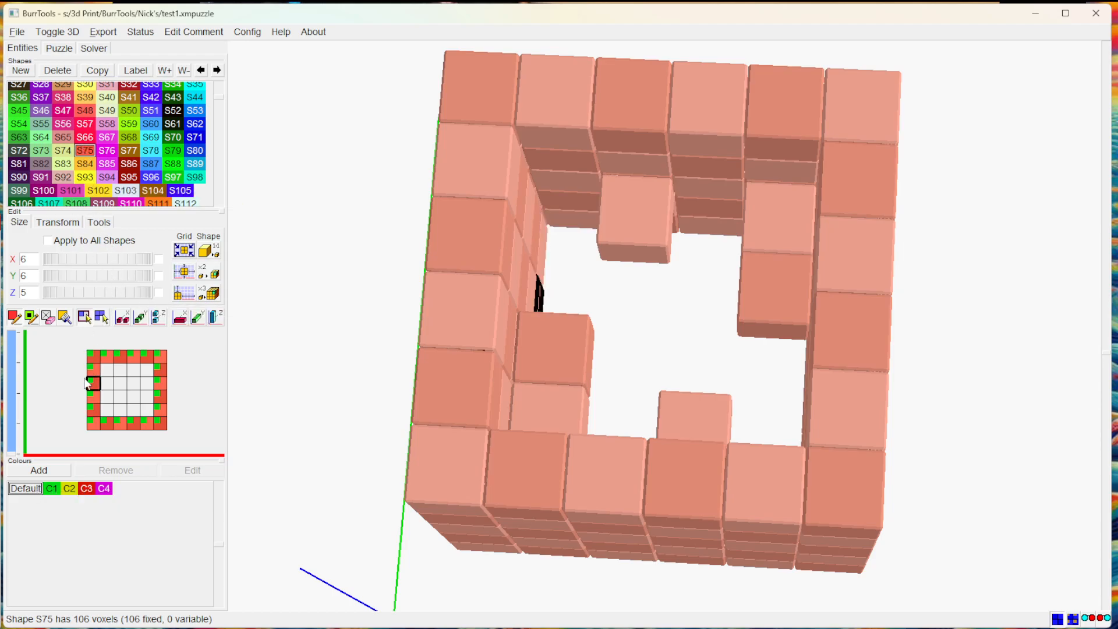
# Go through the Z layers of frame S75 and return to the middle layer to examine its inner voxels
pyautogui.click(10, 428)
pyautogui.click(12, 407)
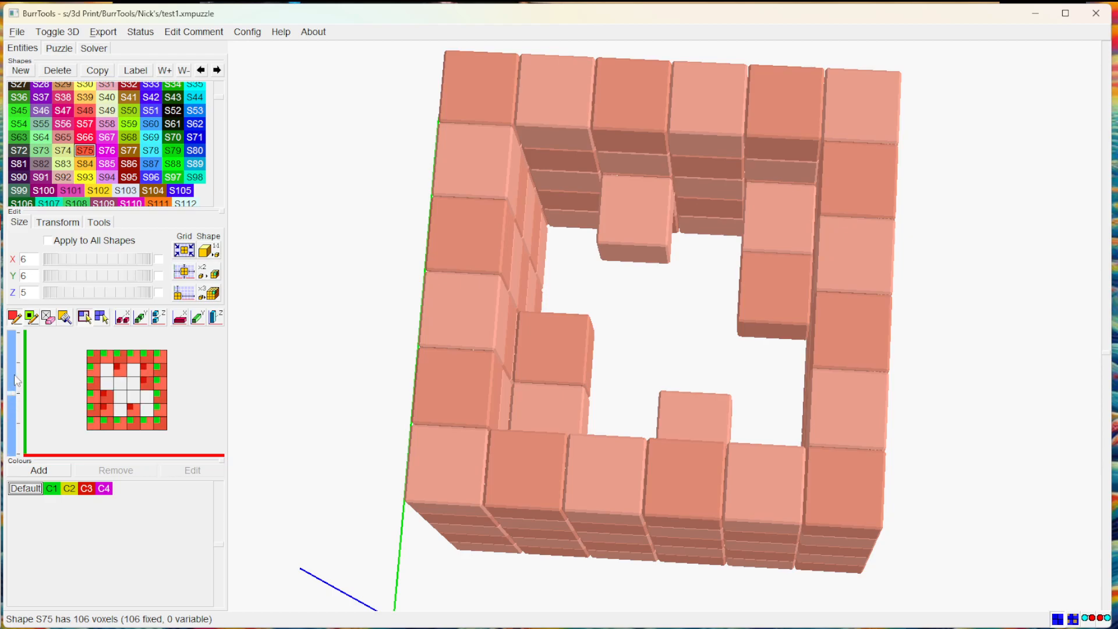
pyautogui.click(14, 370)
pyautogui.click(12, 340)
pyautogui.click(12, 362)
pyautogui.click(14, 388)
pyautogui.click(13, 415)
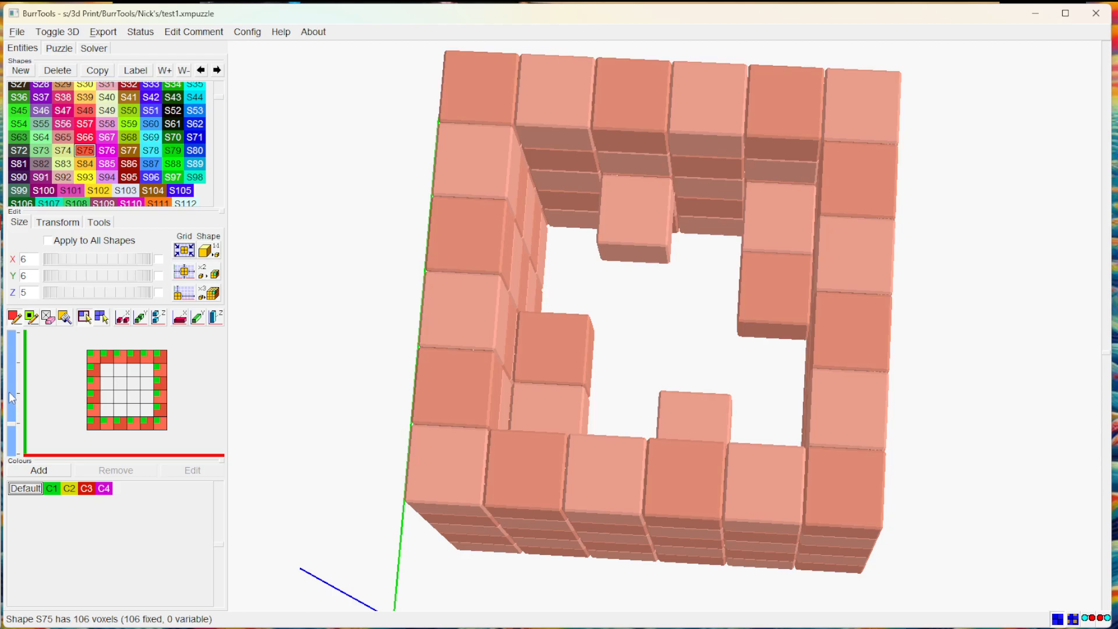
pyautogui.click(12, 395)
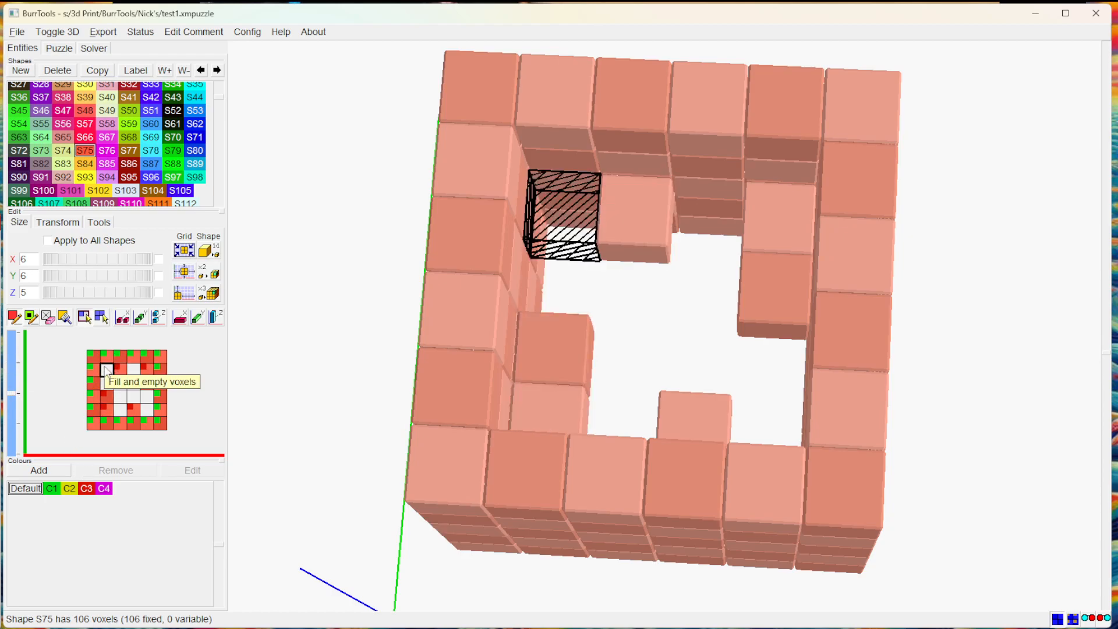
# Fill the voxel at column 2, row 2 of S75's middle layer with colour C3, and solve P3
pyautogui.click(87, 489)
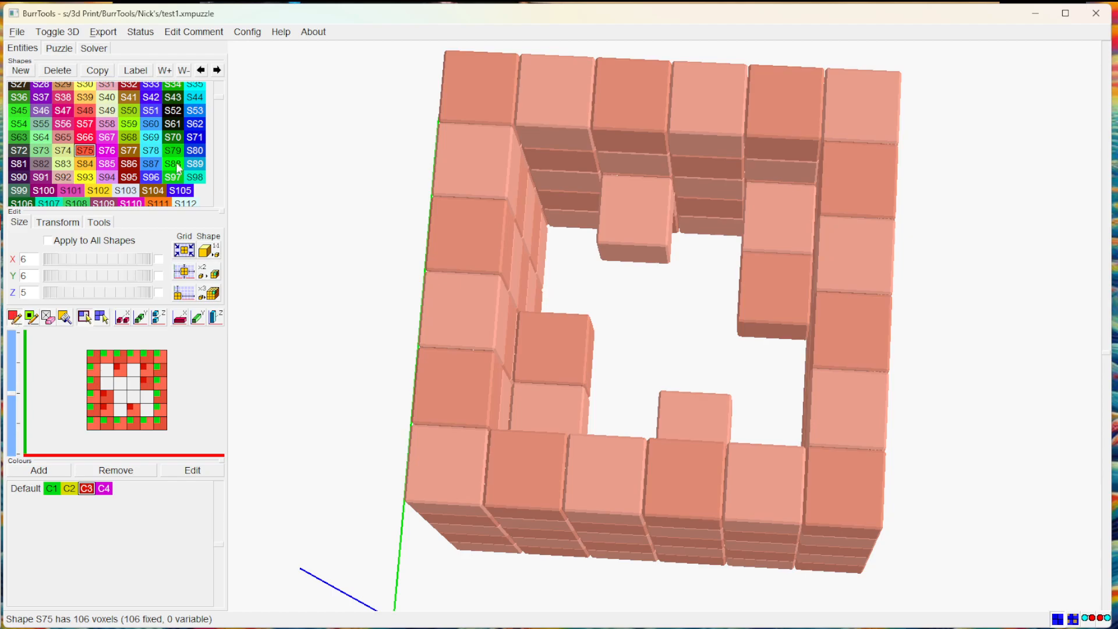
pyautogui.click(106, 373)
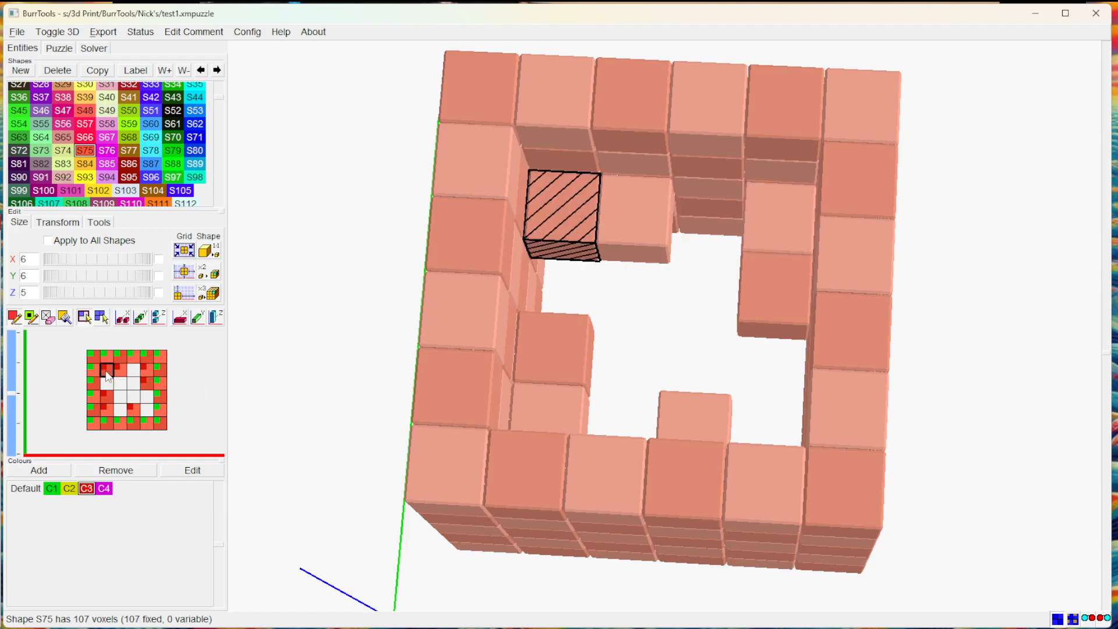
pyautogui.click(94, 48)
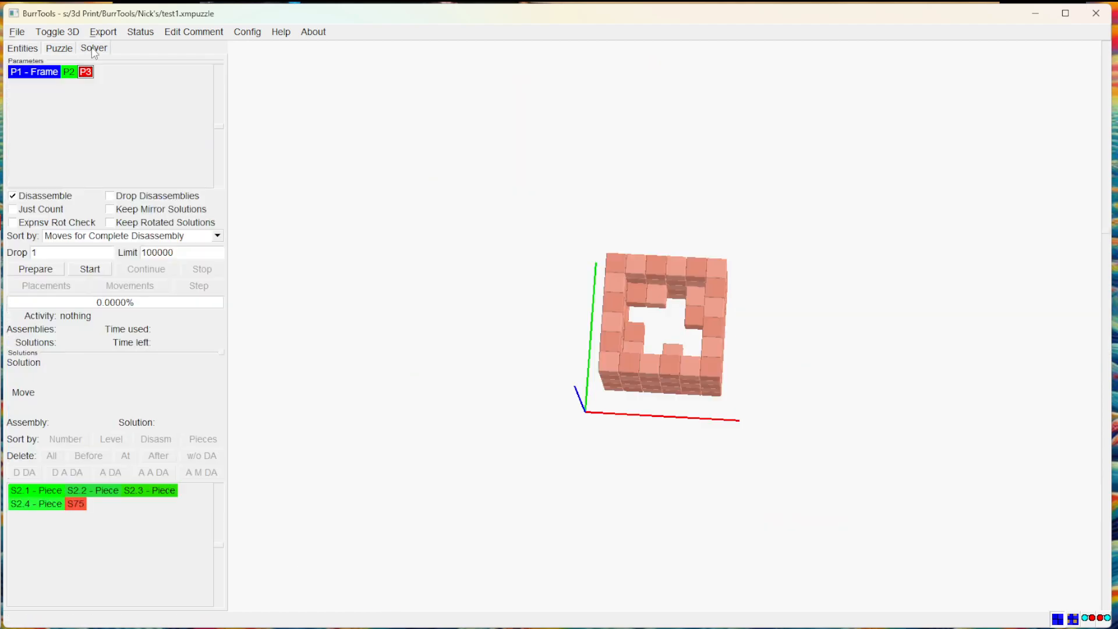
pyautogui.click(87, 270)
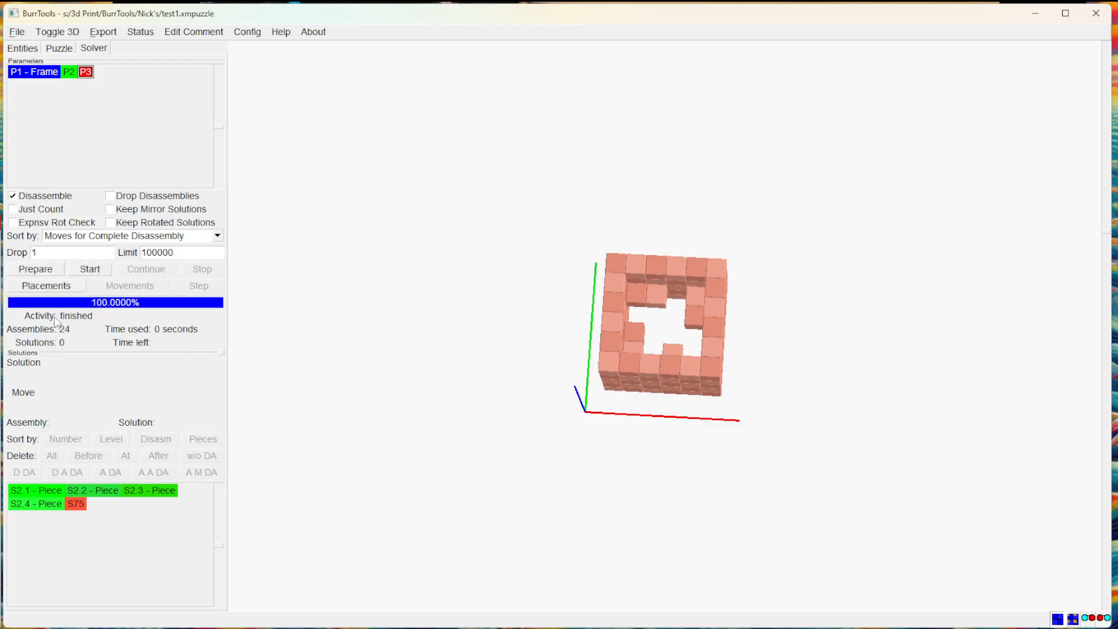
# Clear that added voxel, fill the one at column 2, row 3 of the middle layer instead, and re-solve P3
pyautogui.click(22, 48)
pyautogui.rightClick(106, 369)
pyautogui.click(107, 380)
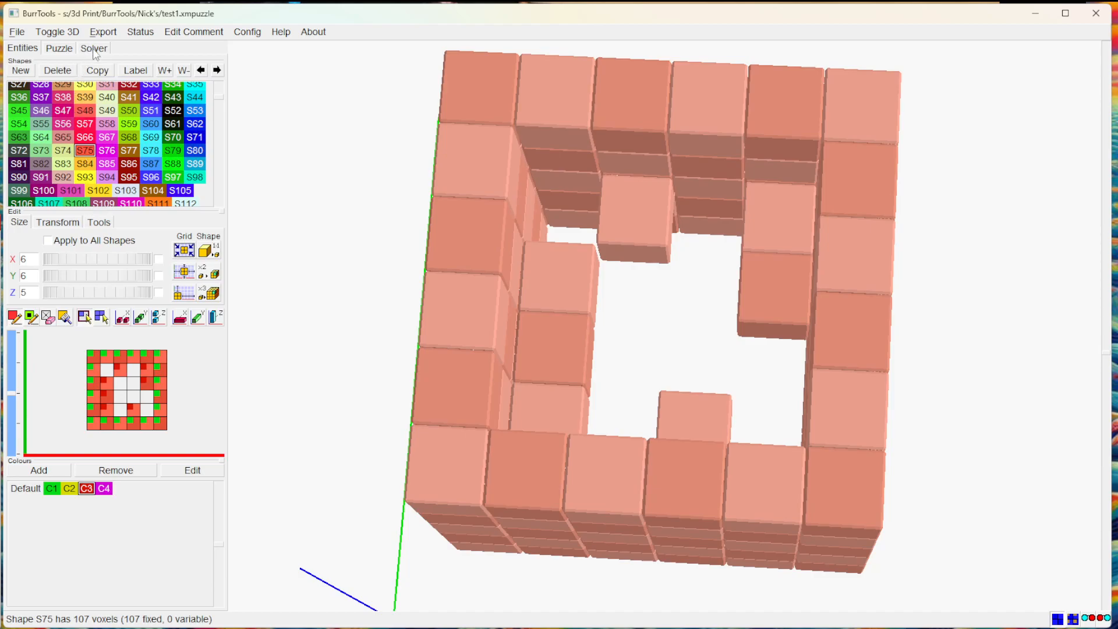
pyautogui.click(94, 49)
pyautogui.click(89, 269)
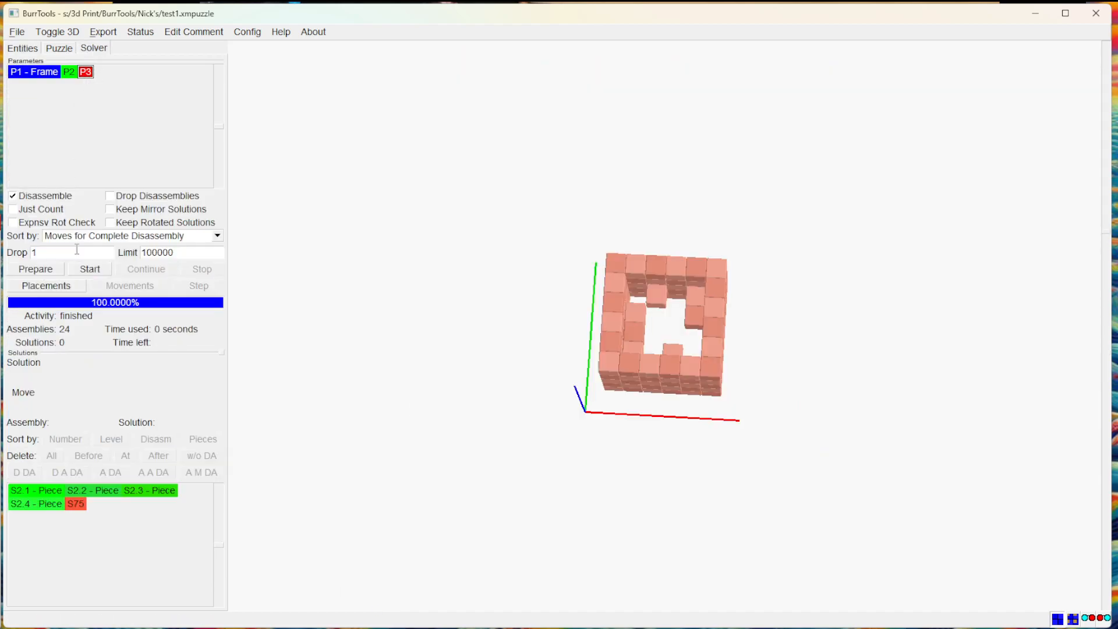
# Replace the column 2, row 3 voxel with one at column 4, row 2 of S75's middle layer, and re-solve P3
pyautogui.click(25, 49)
pyautogui.click(107, 384)
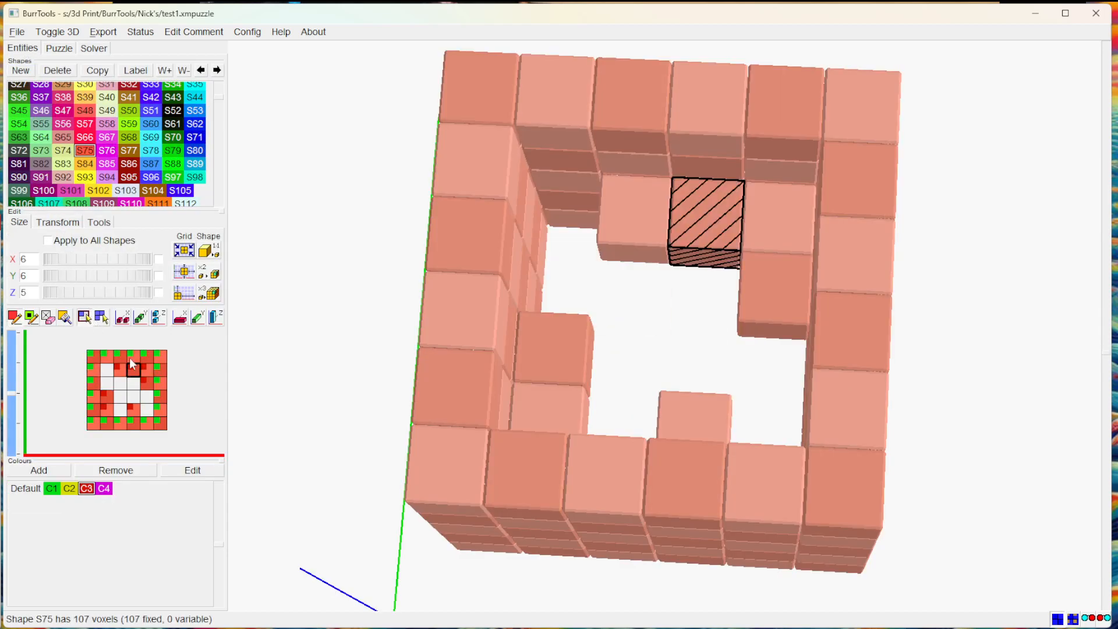
pyautogui.click(93, 48)
pyautogui.click(90, 269)
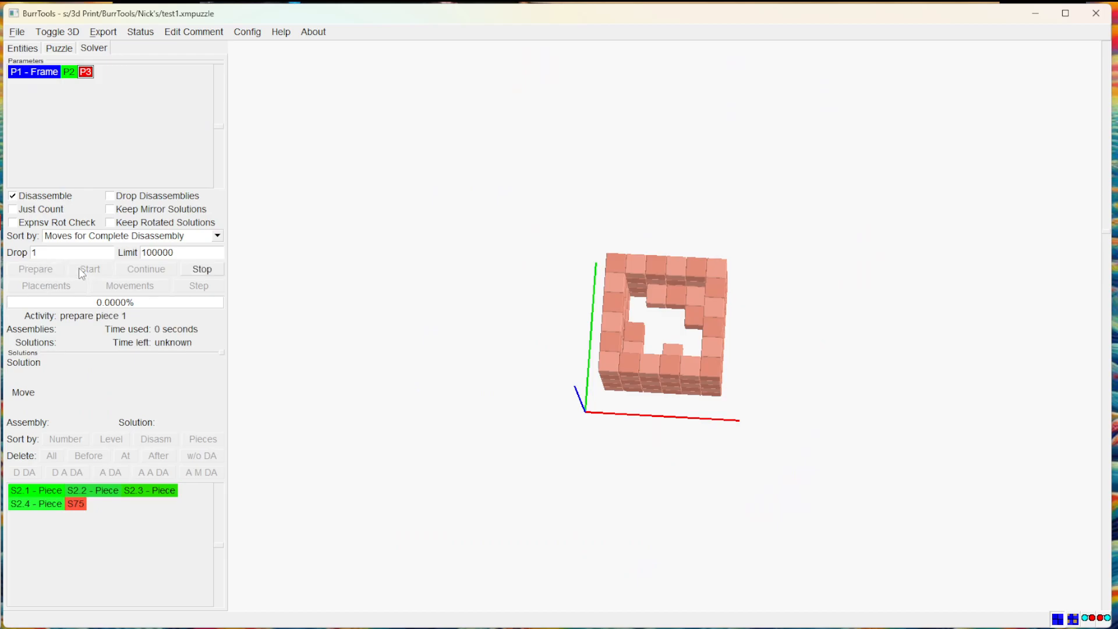
# Replace the column 4, row 2 voxel with one at column 4, row 3 of S75's middle layer, and re-solve P3
pyautogui.click(23, 47)
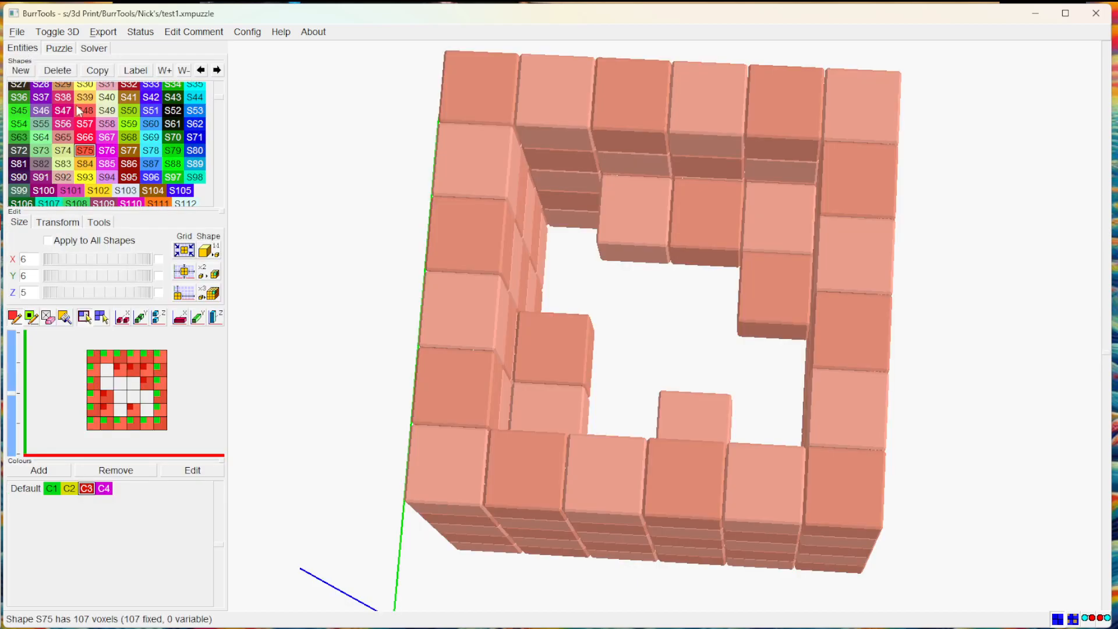
pyautogui.click(147, 383)
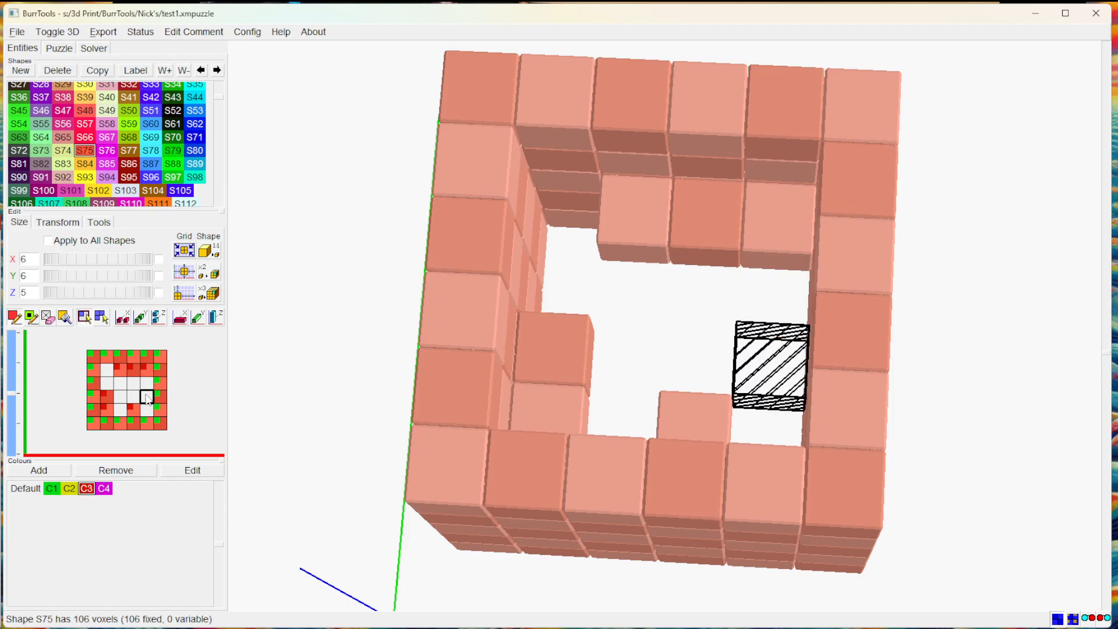
pyautogui.click(147, 399)
pyautogui.click(93, 48)
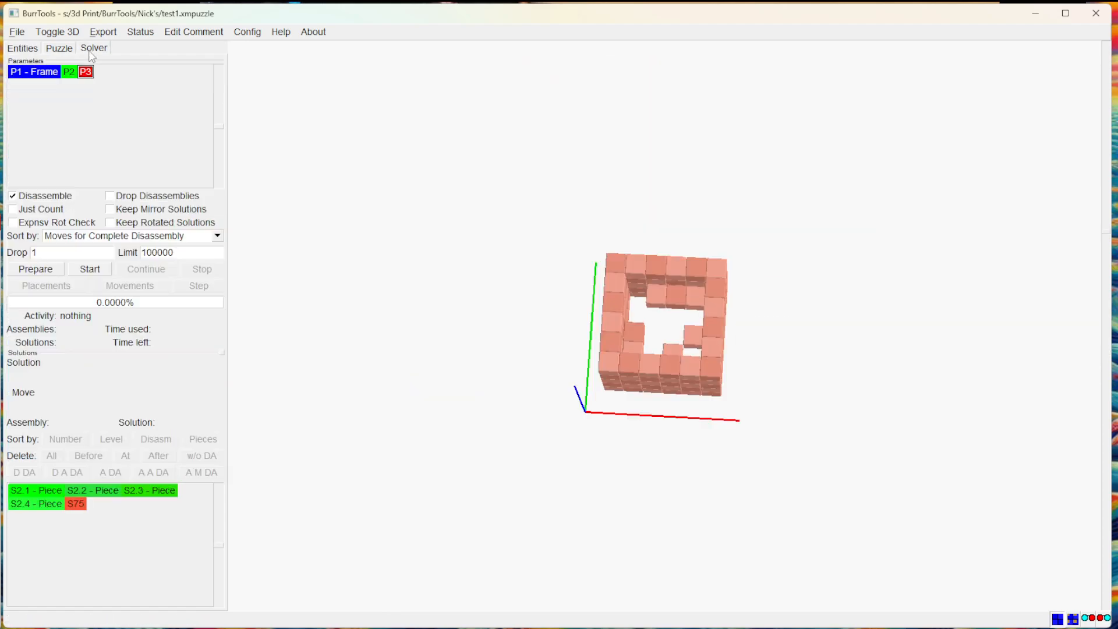
pyautogui.click(74, 272)
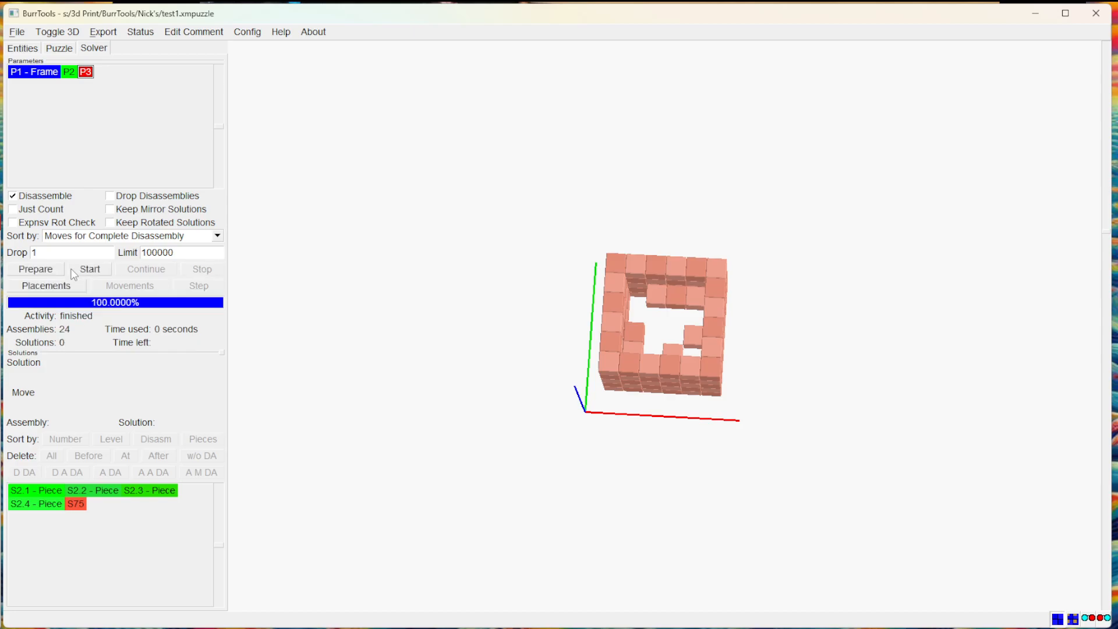
# Move the added voxel from column 4, row 3 to column 4, row 4 of S75's middle layer, and re-solve P3
pyautogui.click(34, 49)
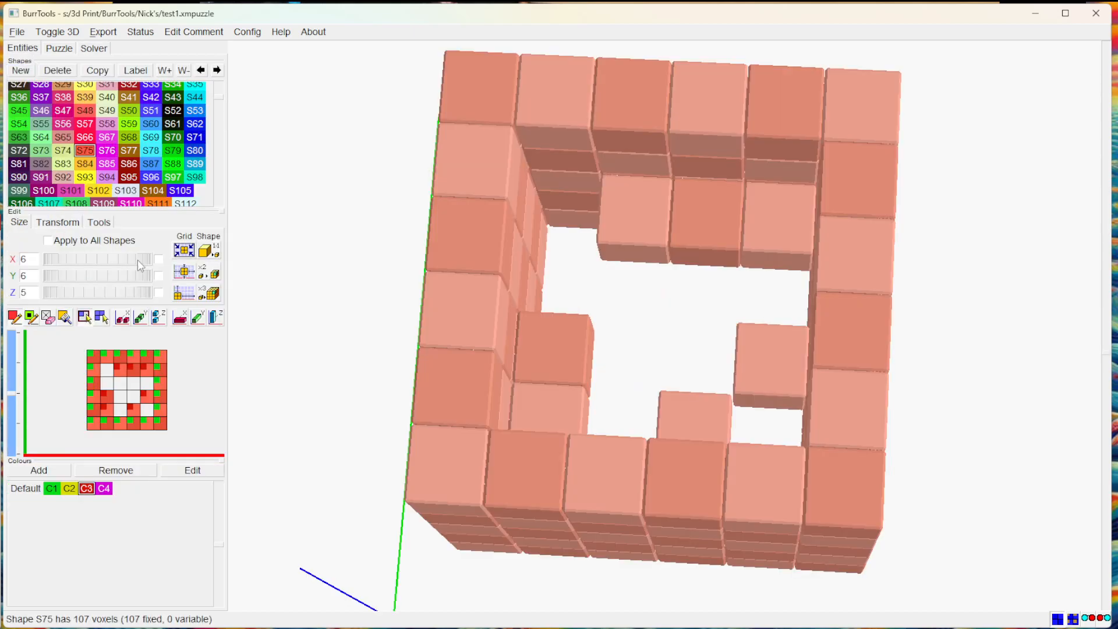
pyautogui.click(148, 412)
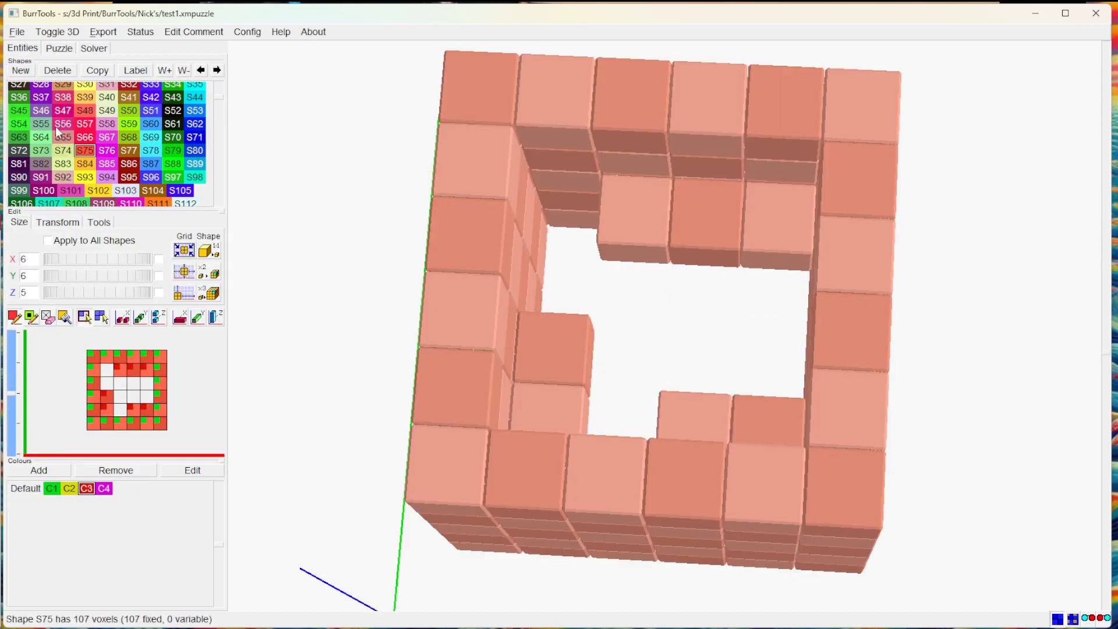
pyautogui.click(93, 48)
pyautogui.click(86, 272)
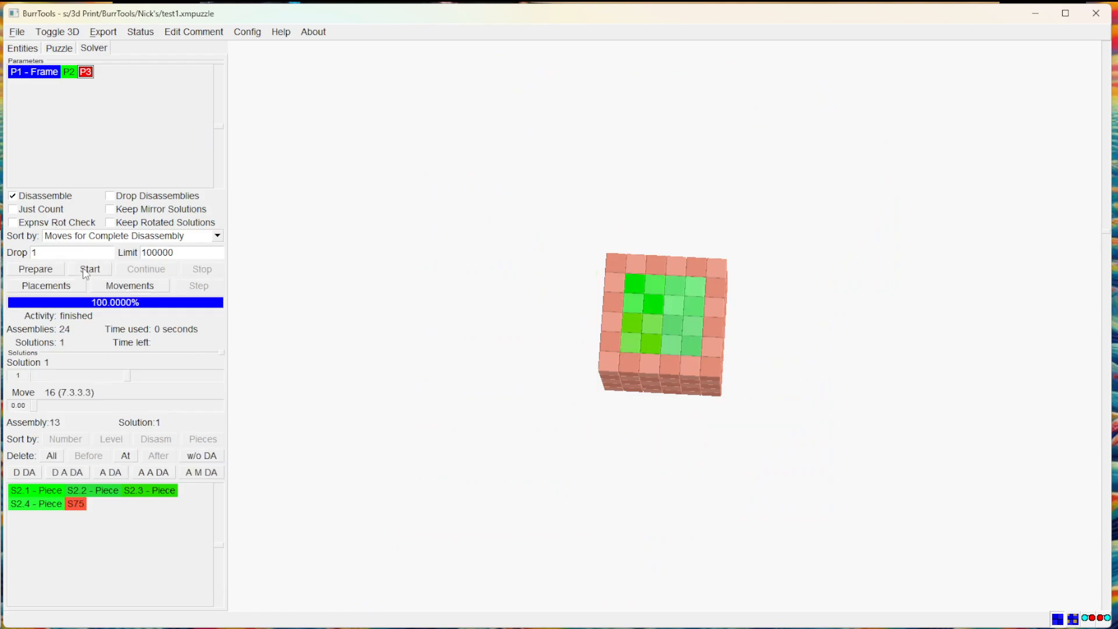
pyautogui.moveTo(37, 410)
pyautogui.mouseDown()
pyautogui.moveTo(187, 407)
pyautogui.moveTo(25, 402)
pyautogui.mouseUp()
# Clear the middle layer's column 4, row 4 voxel, fill column 1, row 4 in the layer below with C3, and re-solve P3
pyautogui.click(22, 48)
pyautogui.click(147, 408)
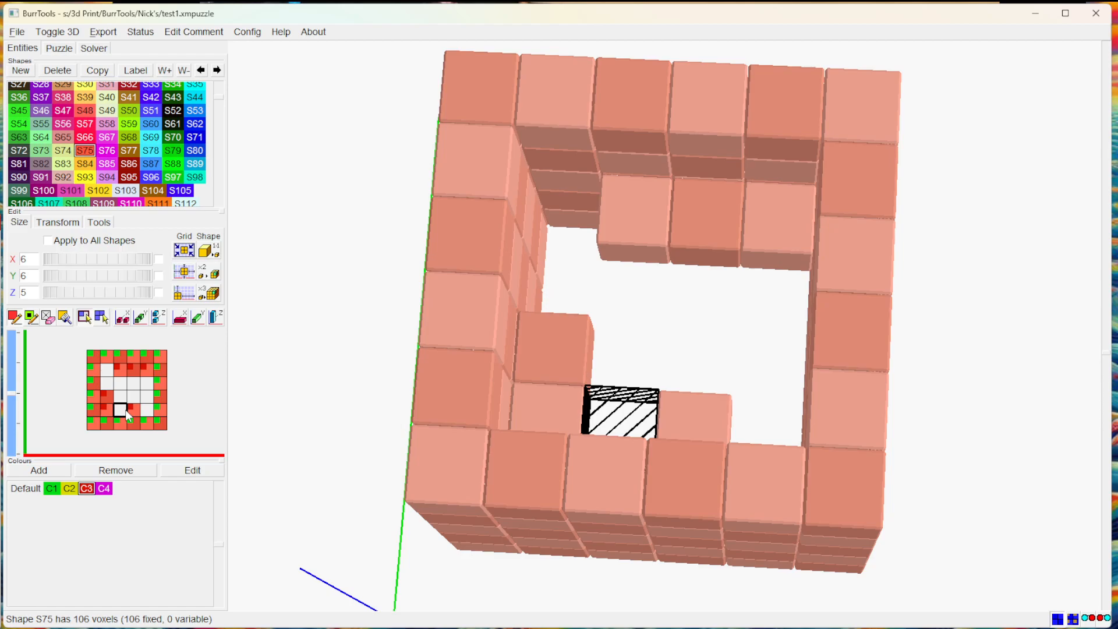
pyautogui.moveTo(959, 287)
pyautogui.mouseDown()
pyautogui.moveTo(823, 277)
pyautogui.moveTo(897, 314)
pyautogui.moveTo(792, 297)
pyautogui.moveTo(923, 295)
pyautogui.mouseUp()
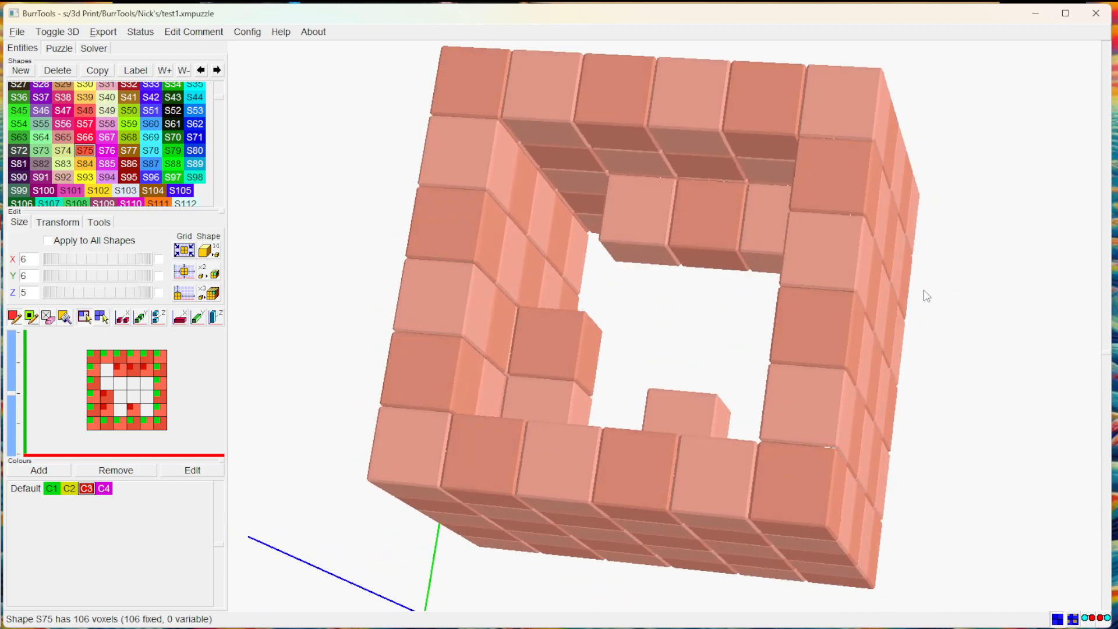
pyautogui.click(12, 428)
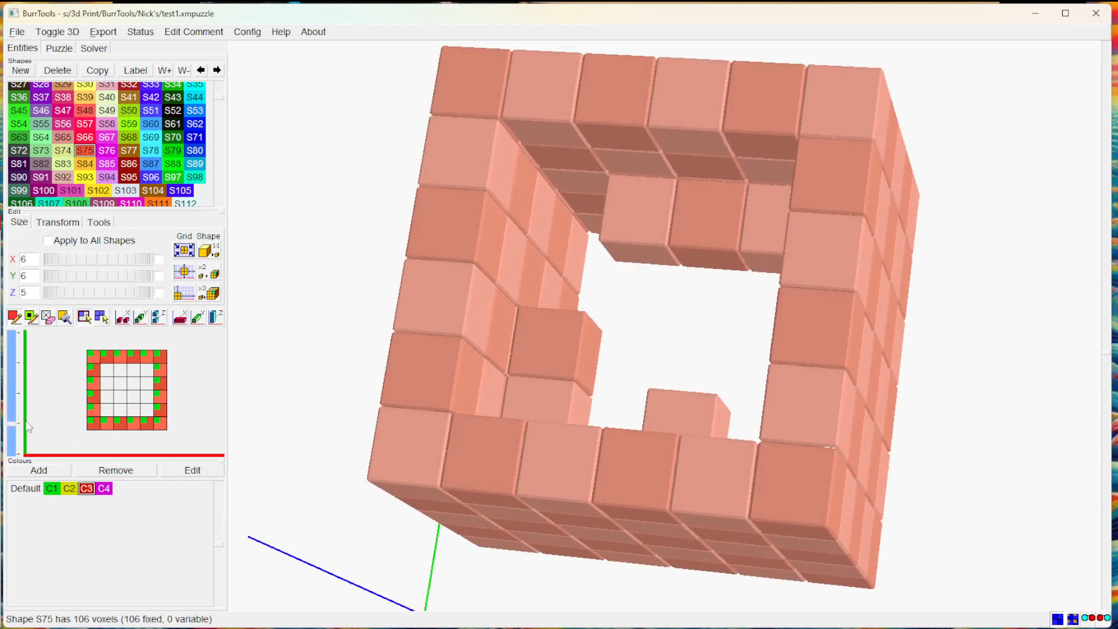
pyautogui.click(107, 411)
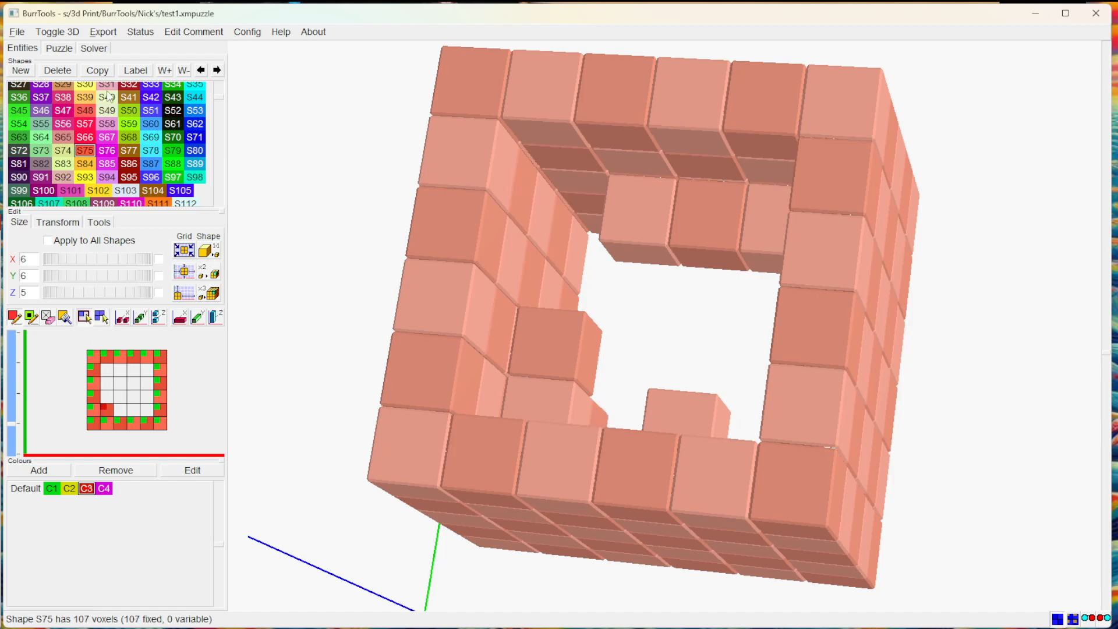
pyautogui.click(94, 49)
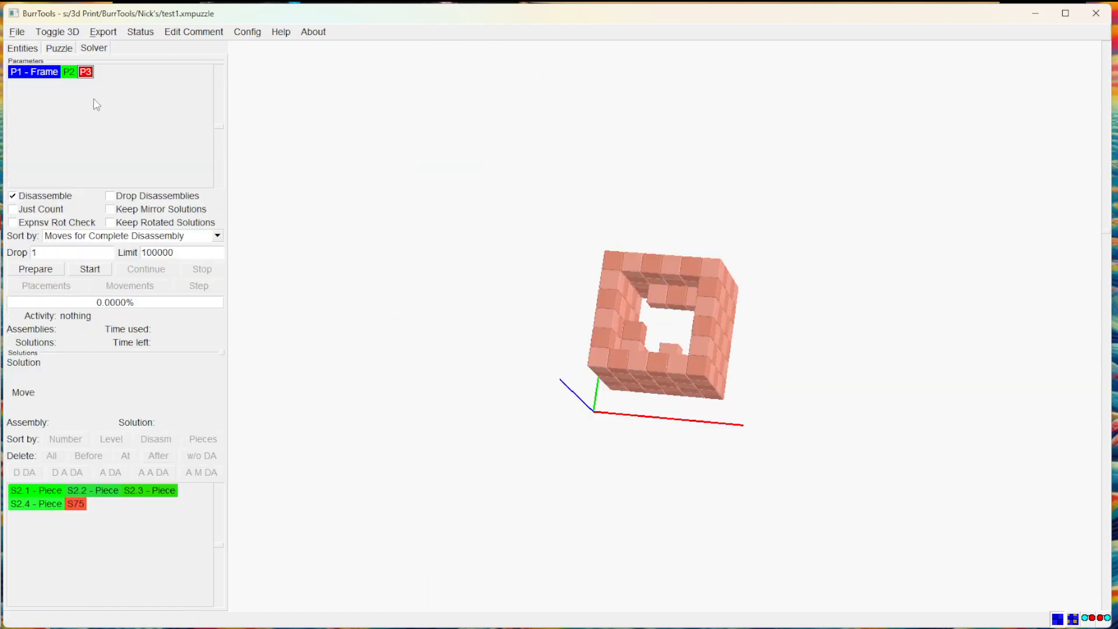
pyautogui.click(105, 272)
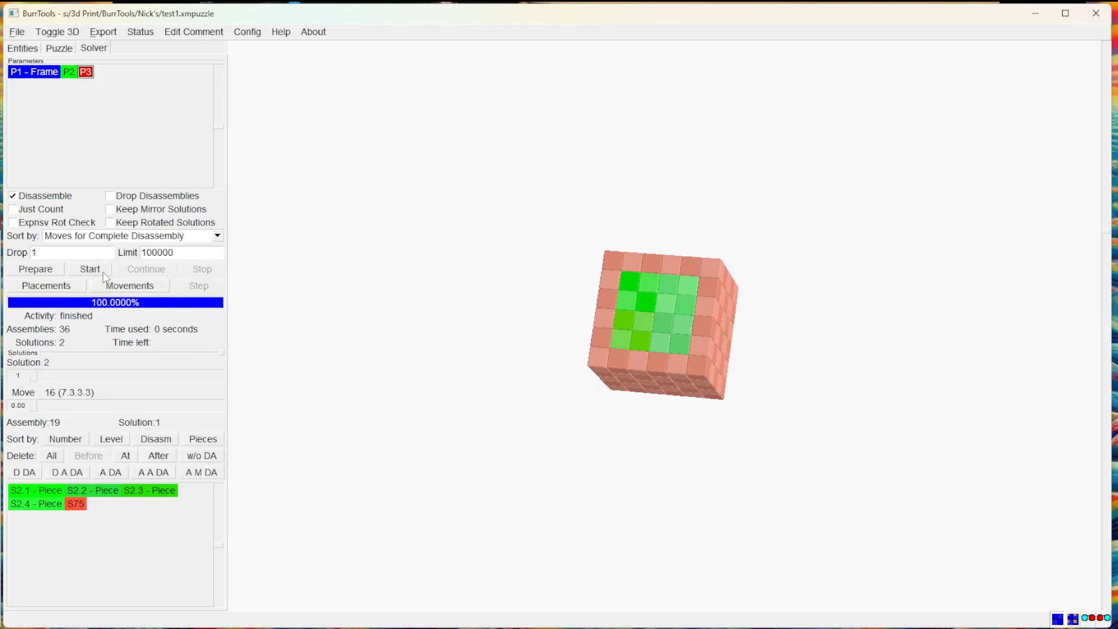
pyautogui.click(34, 405)
# Clear the added column 1, row 4 voxel, and switch to S75's layer above the middle one to examine its inner voxels
pyautogui.click(26, 48)
pyautogui.click(108, 410)
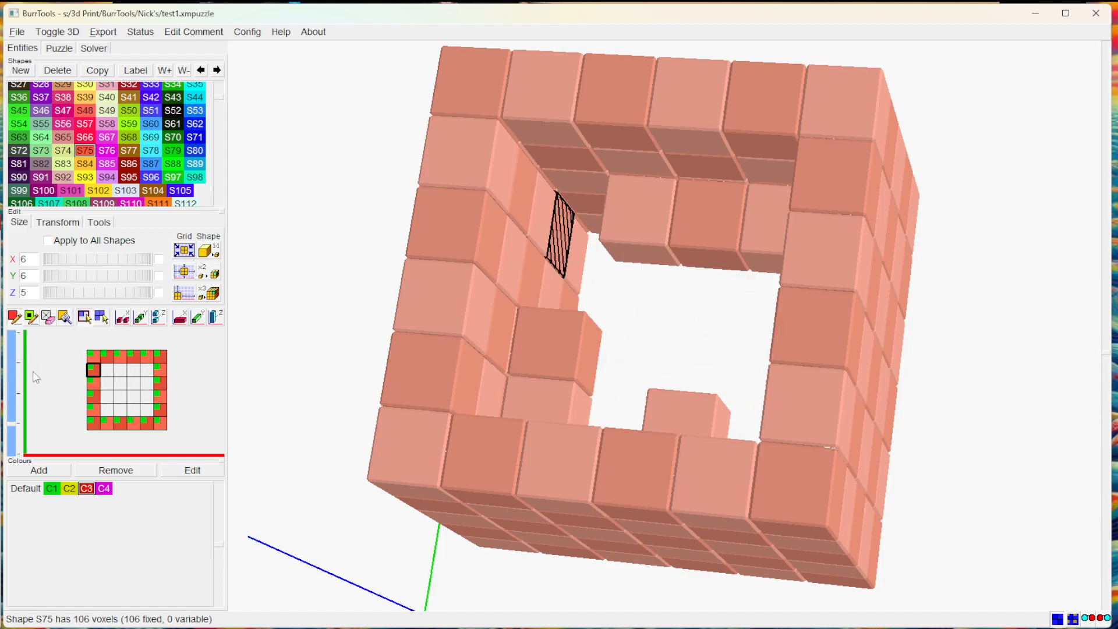
pyautogui.click(12, 392)
pyautogui.click(13, 367)
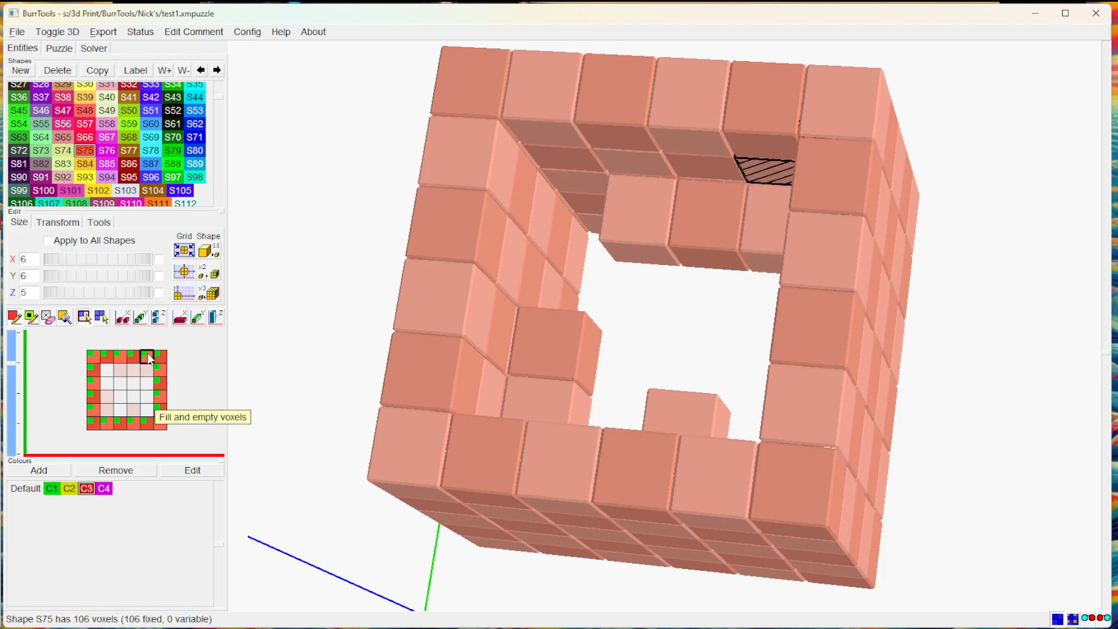
pyautogui.moveTo(408, 233); pyautogui.dragTo(499, 138)
pyautogui.moveTo(784, 220); pyautogui.dragTo(725, 391)
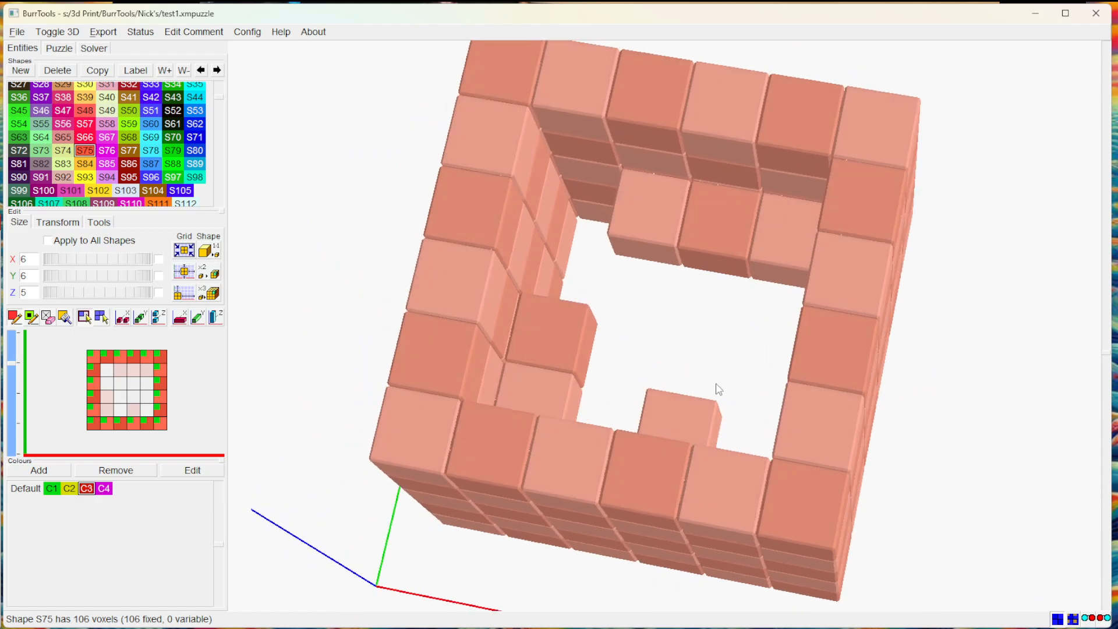